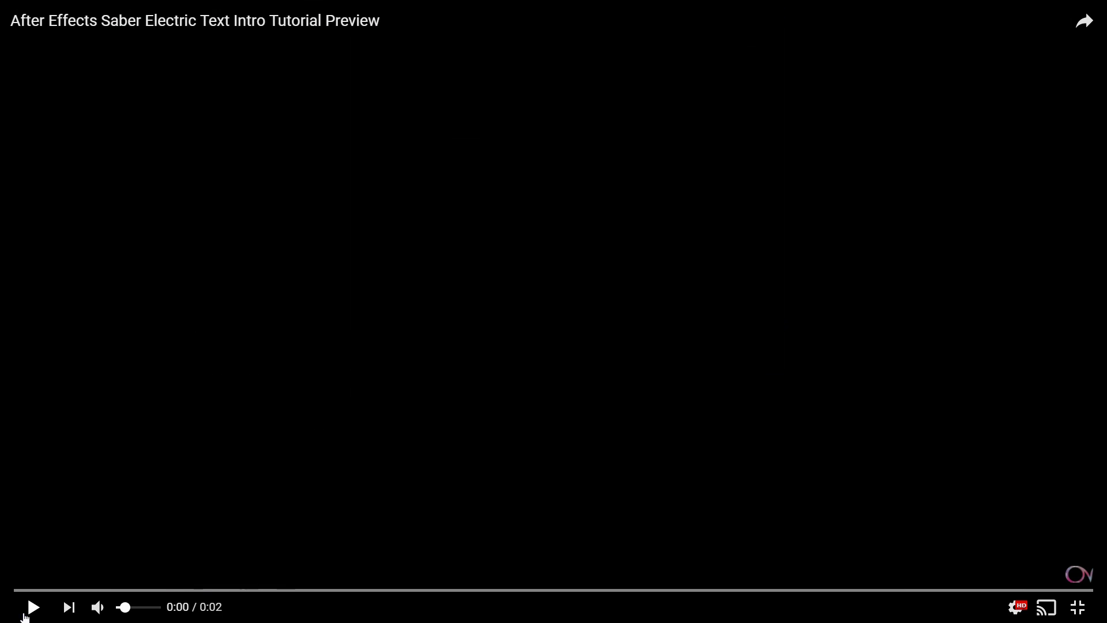
# Play the Saber electric text intro preview and look over the finished project
pyautogui.click(27, 610)
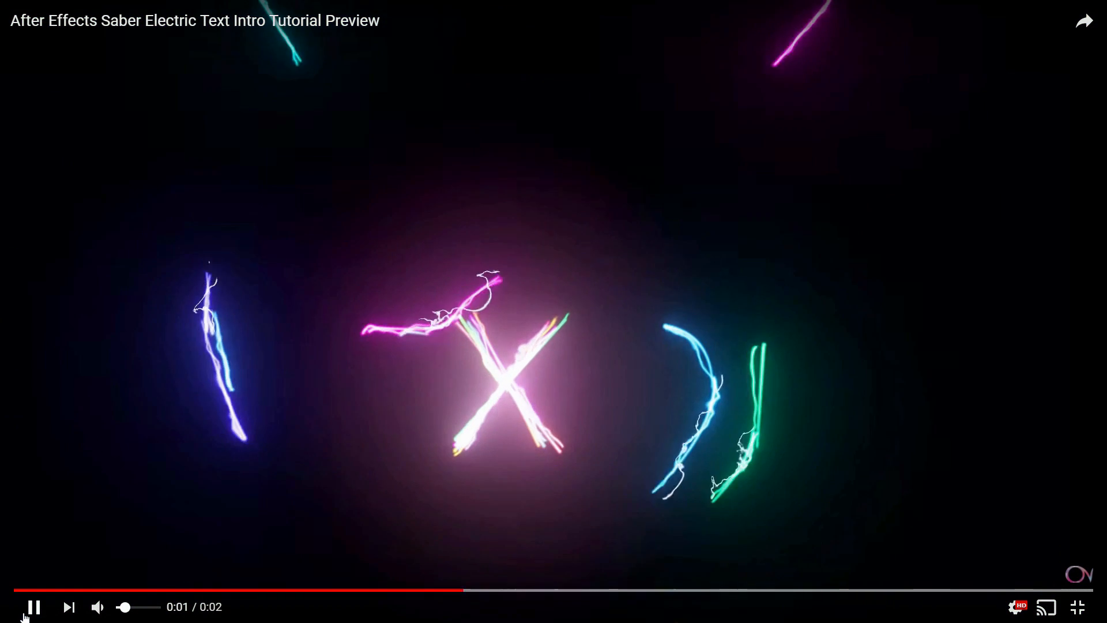
pyautogui.click(25, 616)
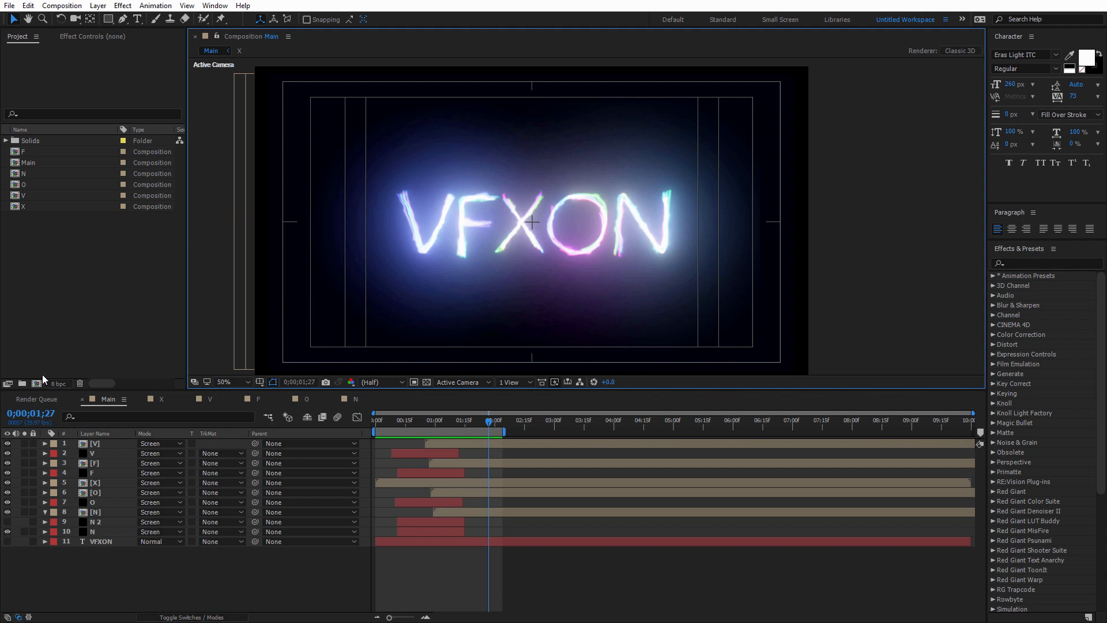
pyautogui.click(75, 331)
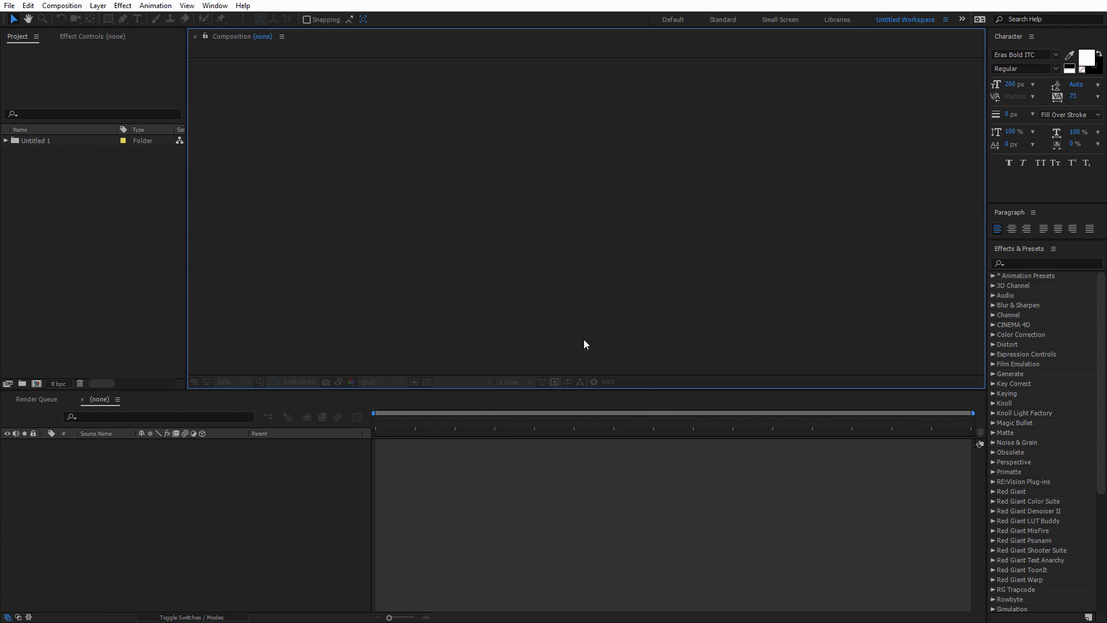
# Create a new composition named Main with the HDTV 1080 29.97 preset
pyautogui.click(36, 383)
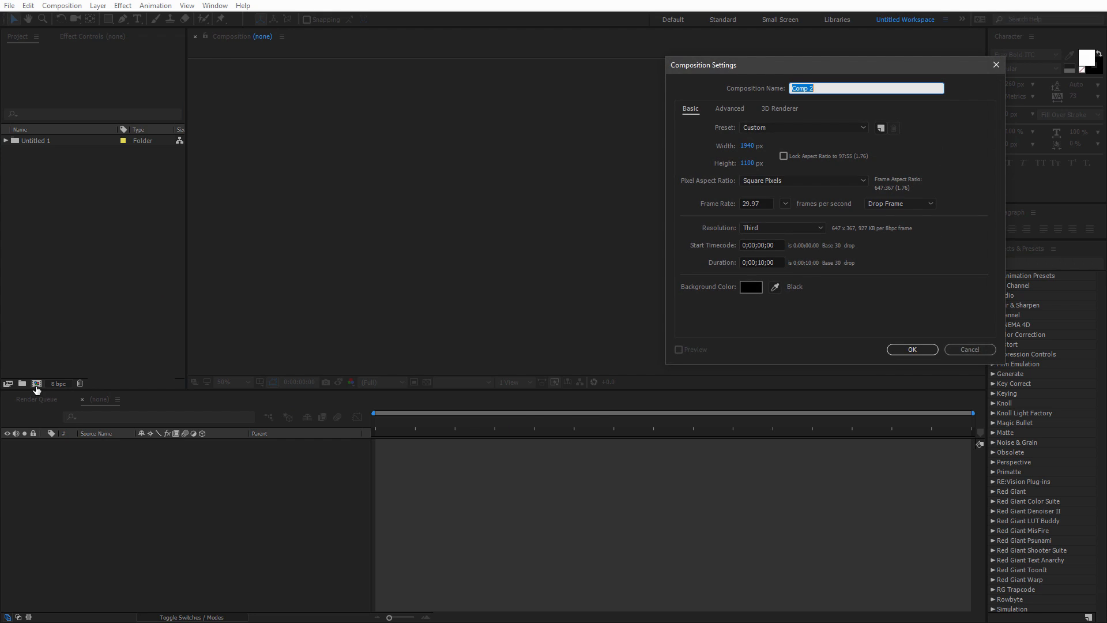
pyautogui.write('Main')
pyautogui.click(828, 128)
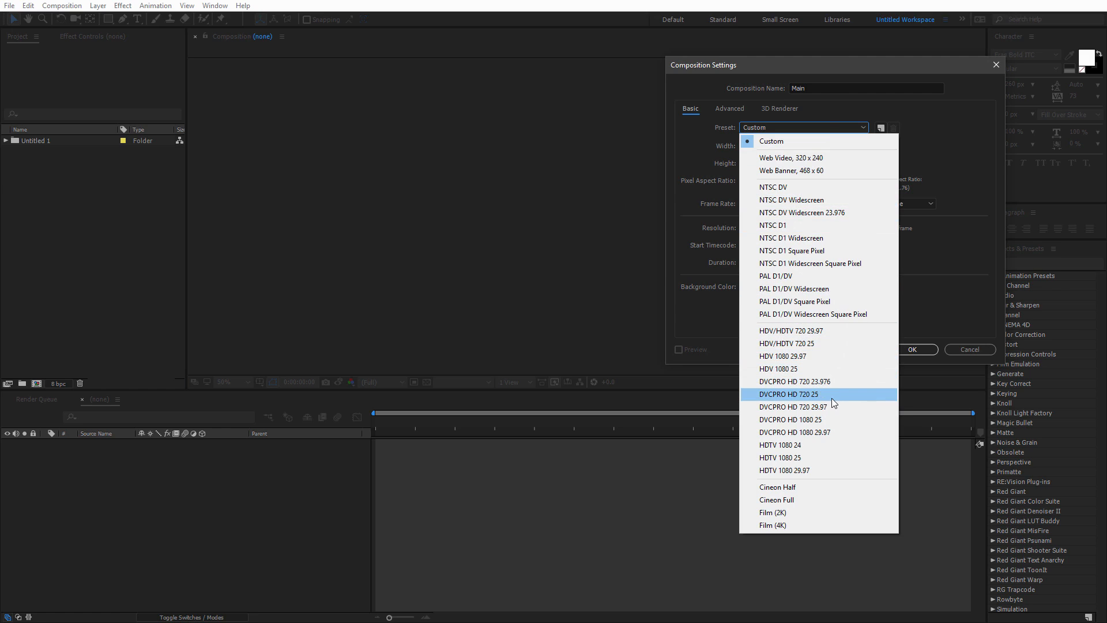
pyautogui.click(816, 471)
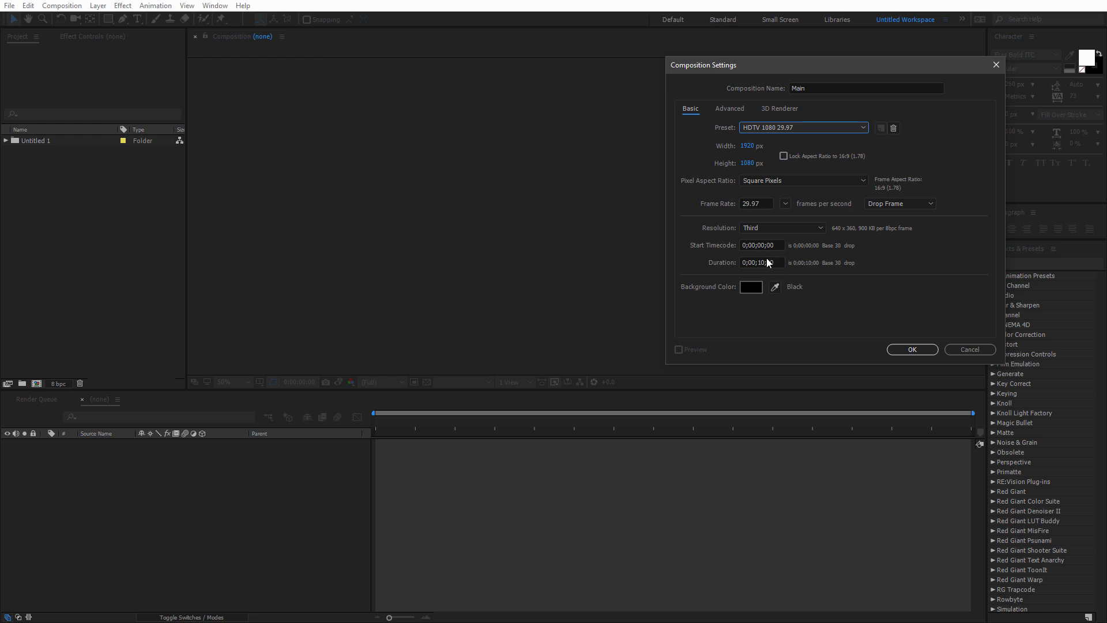
pyautogui.click(928, 351)
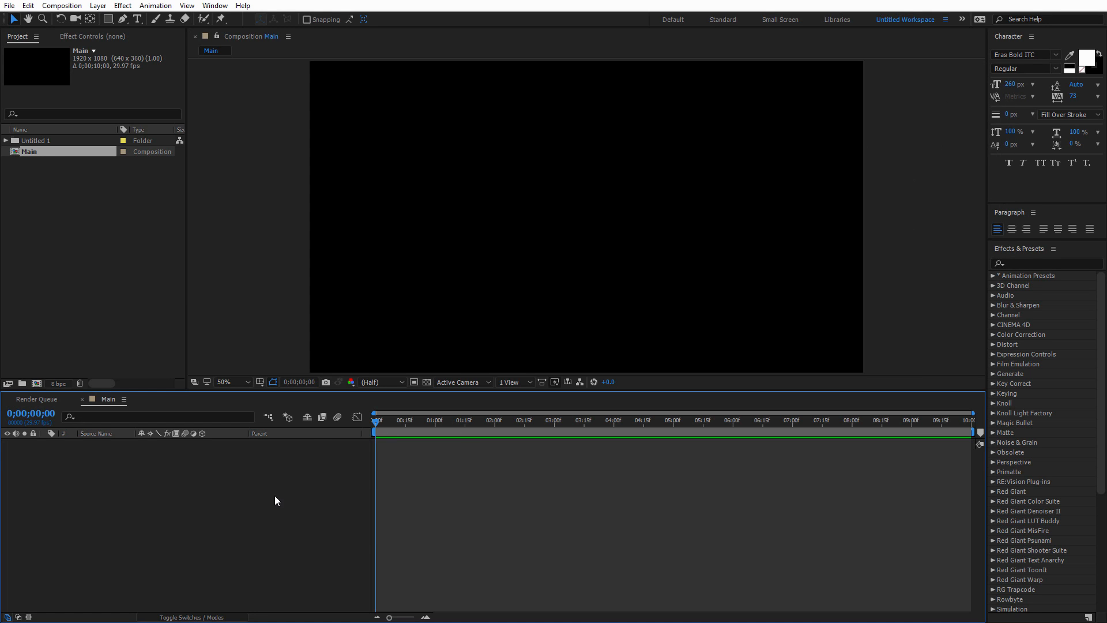
pyautogui.hotkey('ctrl', 'y')
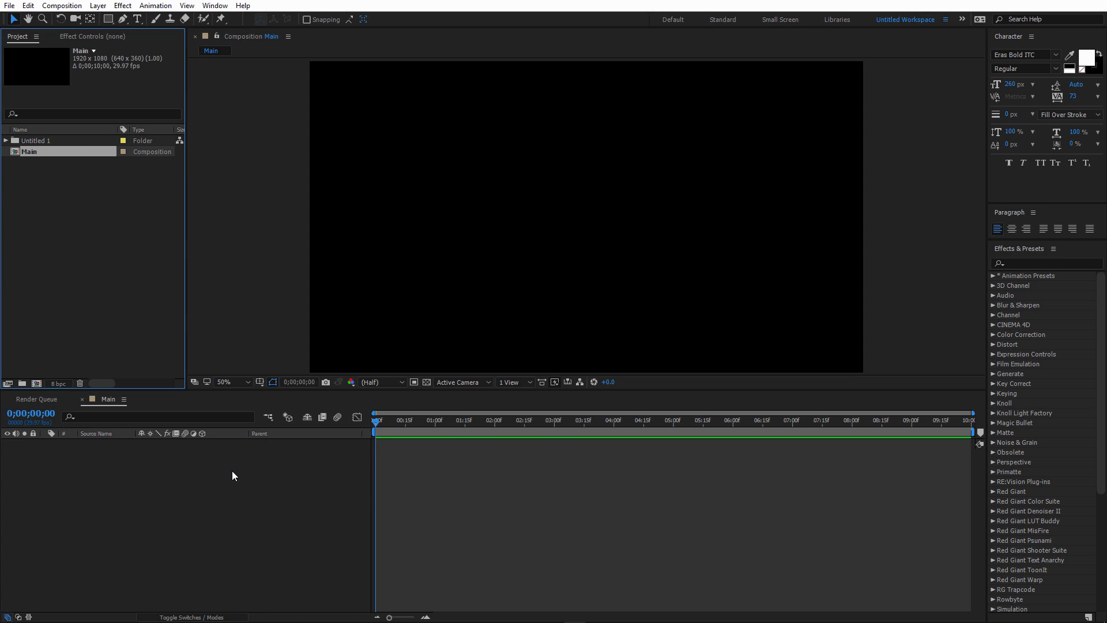
# Add a text layer reading VFXON to the Main composition
pyautogui.click(140, 19)
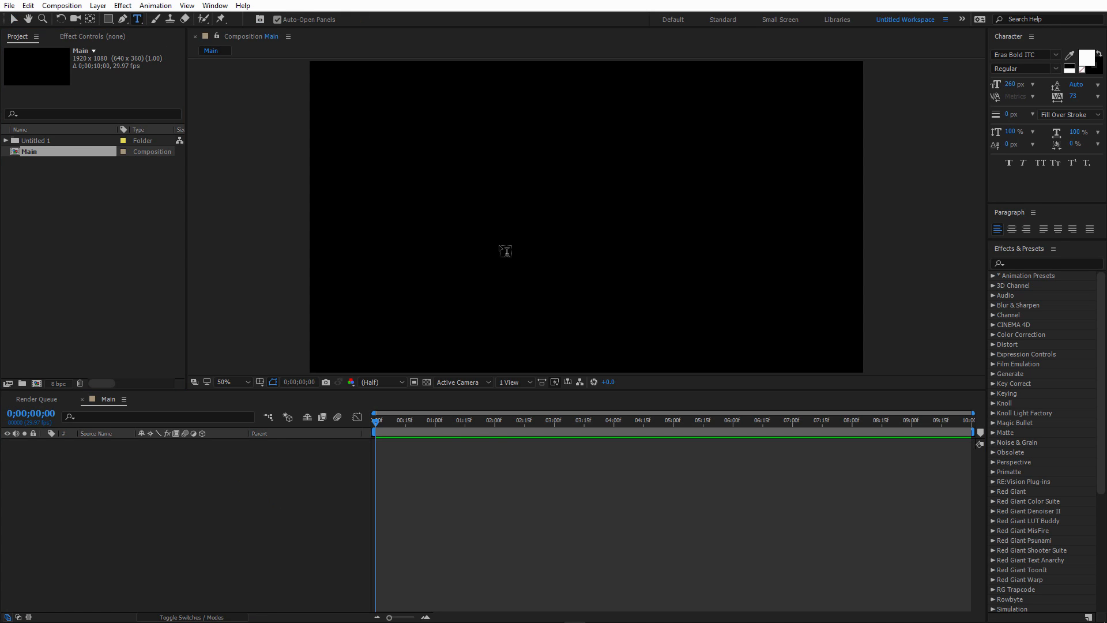
pyautogui.click(467, 224)
pyautogui.write('VFXON')
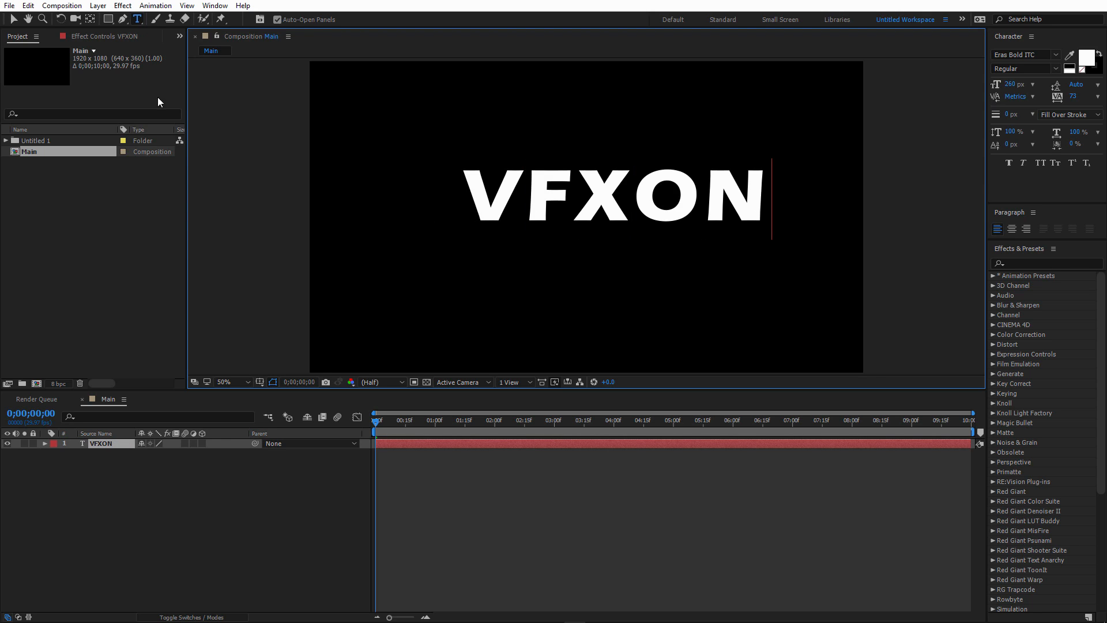
# Display the title/action safe guides and move the VFXON text to the centre of the frame
pyautogui.click(12, 18)
pyautogui.click(273, 382)
pyautogui.click(294, 394)
pyautogui.moveTo(613, 197); pyautogui.dragTo(587, 218)
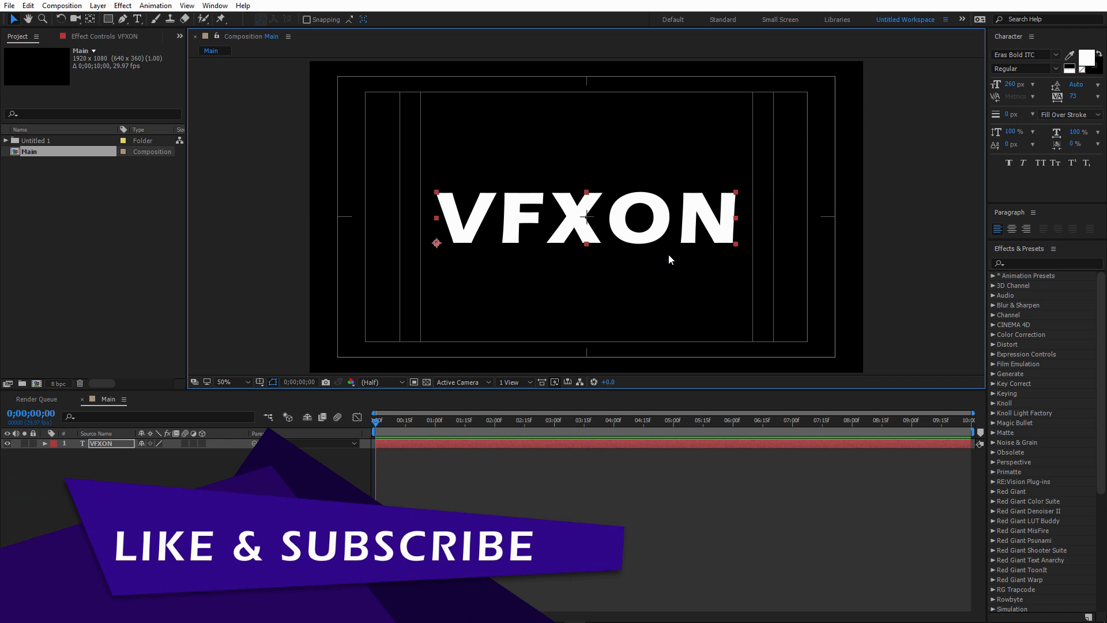
# Change the VFXON text's font to Eras Light ITC and recentre it in the frame
pyautogui.click(1056, 54)
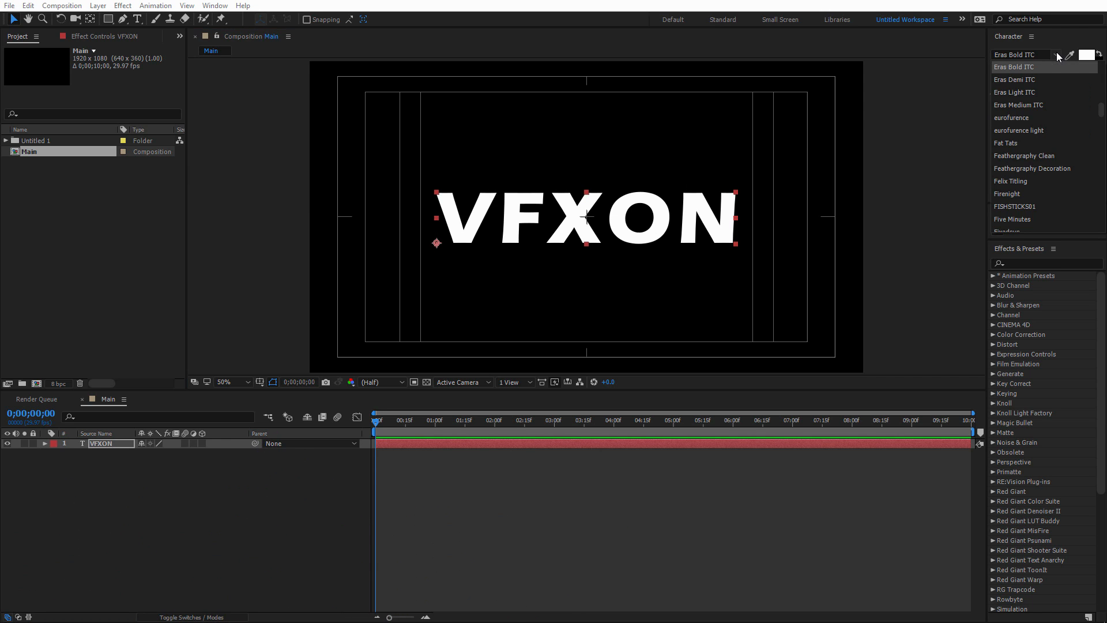
pyautogui.click(1029, 90)
pyautogui.moveTo(630, 205); pyautogui.dragTo(652, 201)
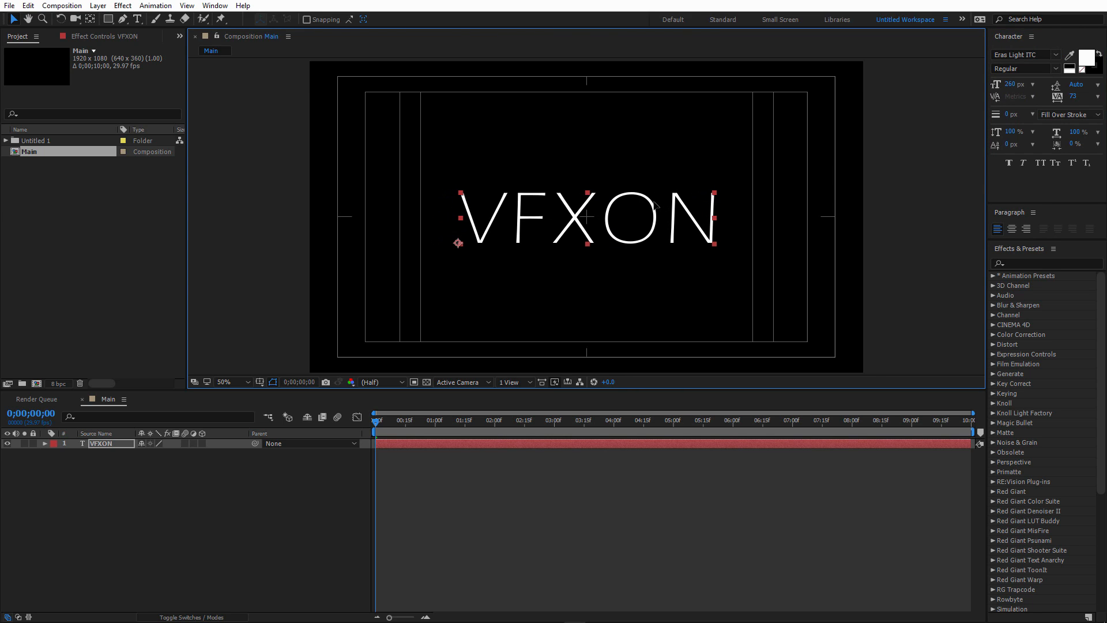
pyautogui.click(176, 514)
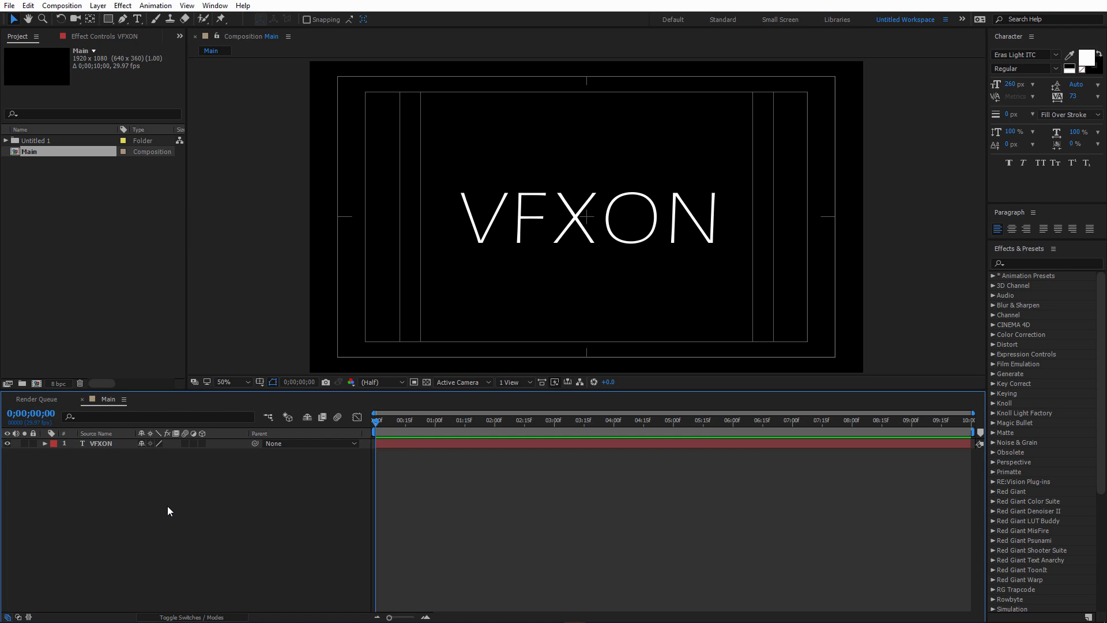
# Create a black solid layer named Saber and hide it so the text underneath can be traced
pyautogui.hotkey('ctrl', 'a')
pyautogui.rightClick(158, 483)
pyautogui.moveTo(237, 492)
pyautogui.click(345, 520)
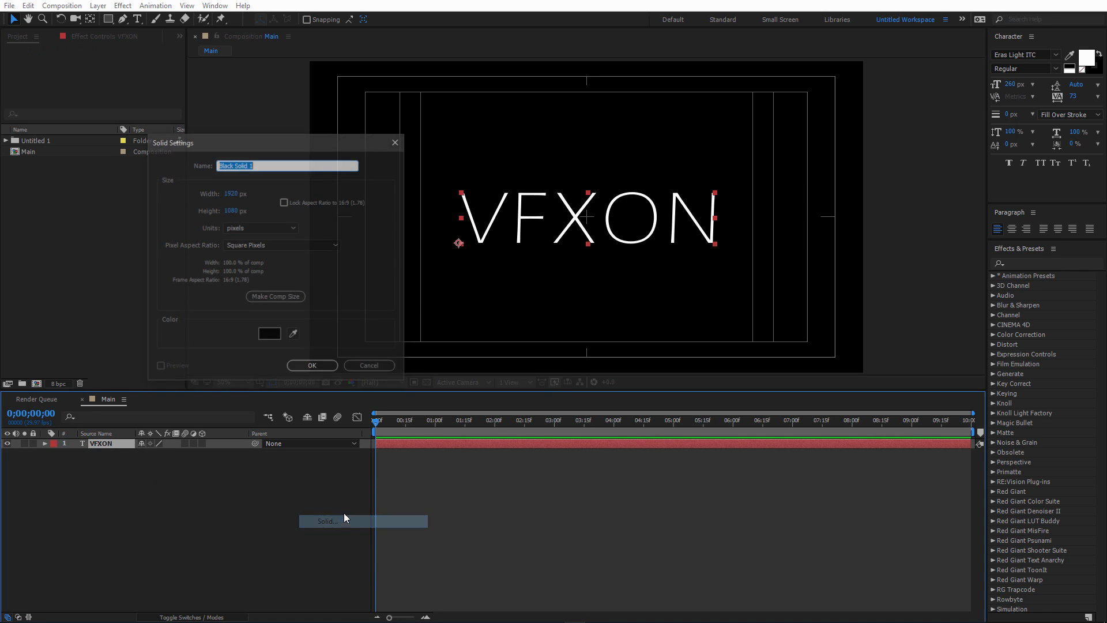
pyautogui.write('Saber')
pyautogui.press('Return')
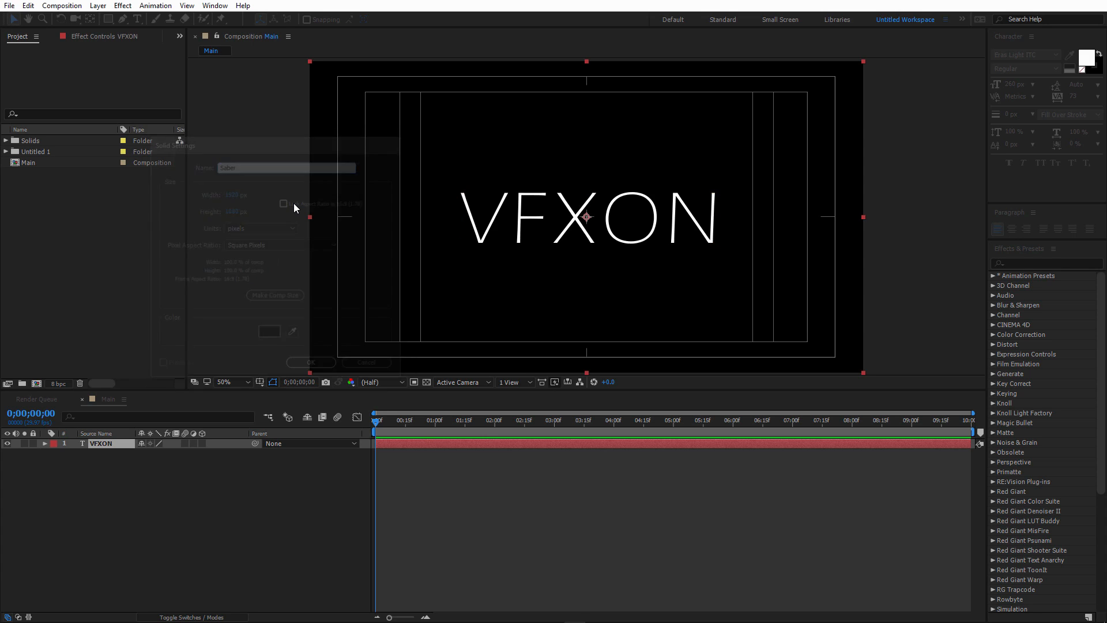
pyautogui.click(7, 443)
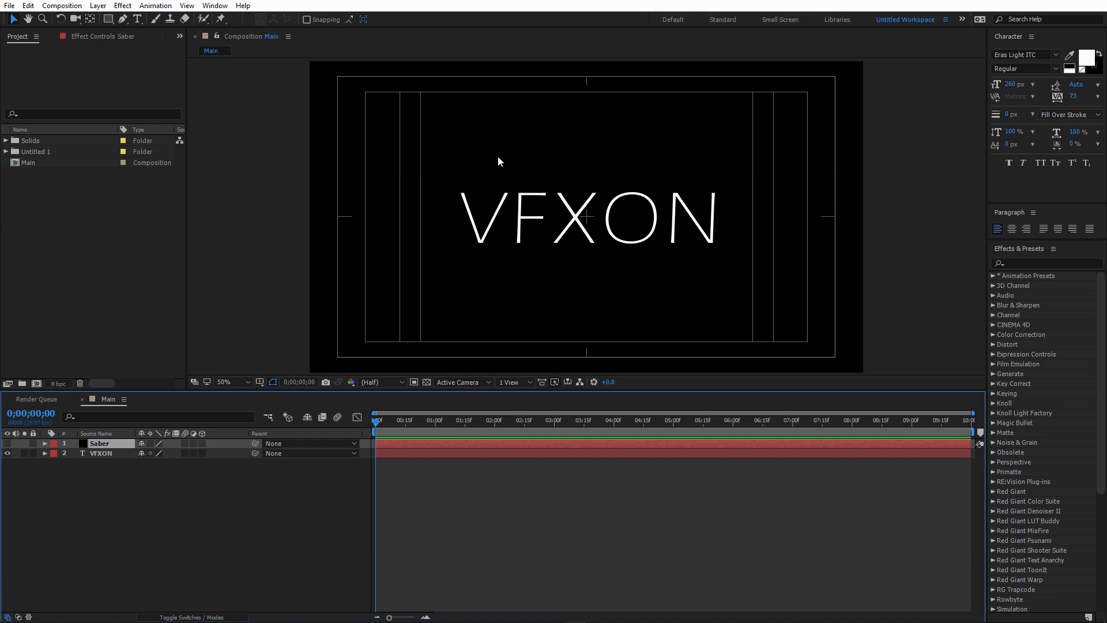
# Draw two separate straight Pen tool masks on the Saber layer, one along each diagonal stroke of the letter X
pyautogui.click(123, 20)
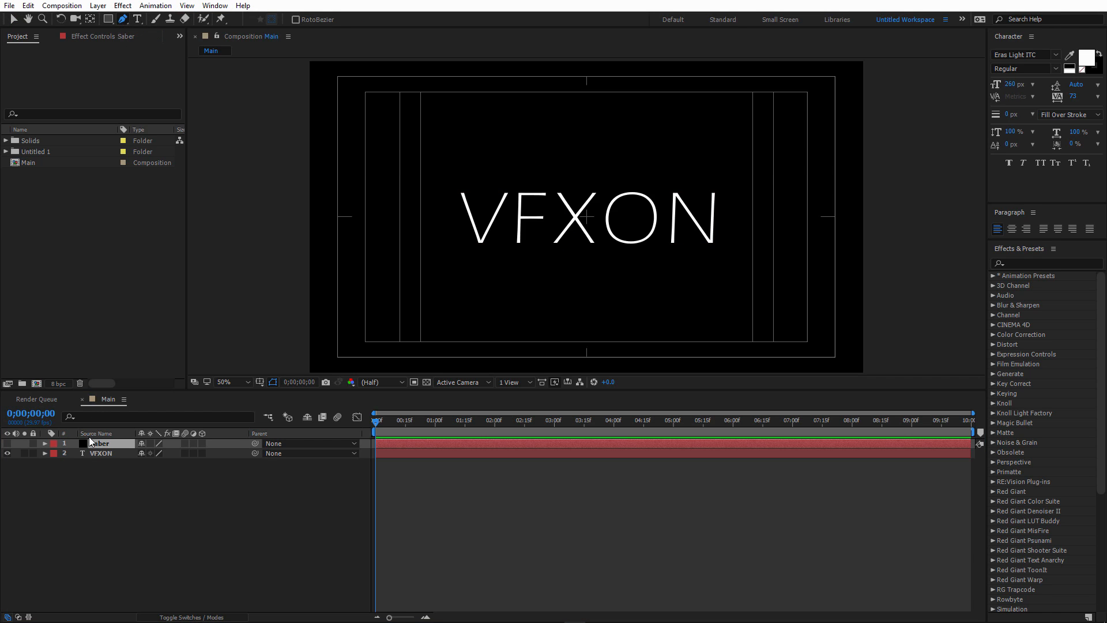
pyautogui.click(111, 444)
pyautogui.scroll(2, 585, 222)
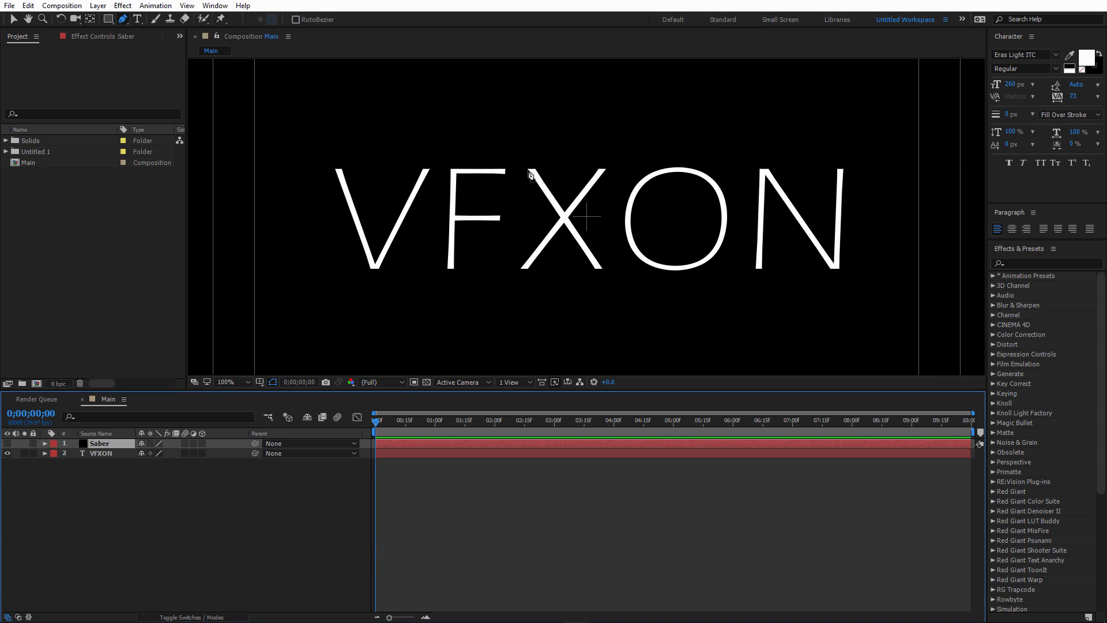
pyautogui.click(528, 171)
pyautogui.click(601, 268)
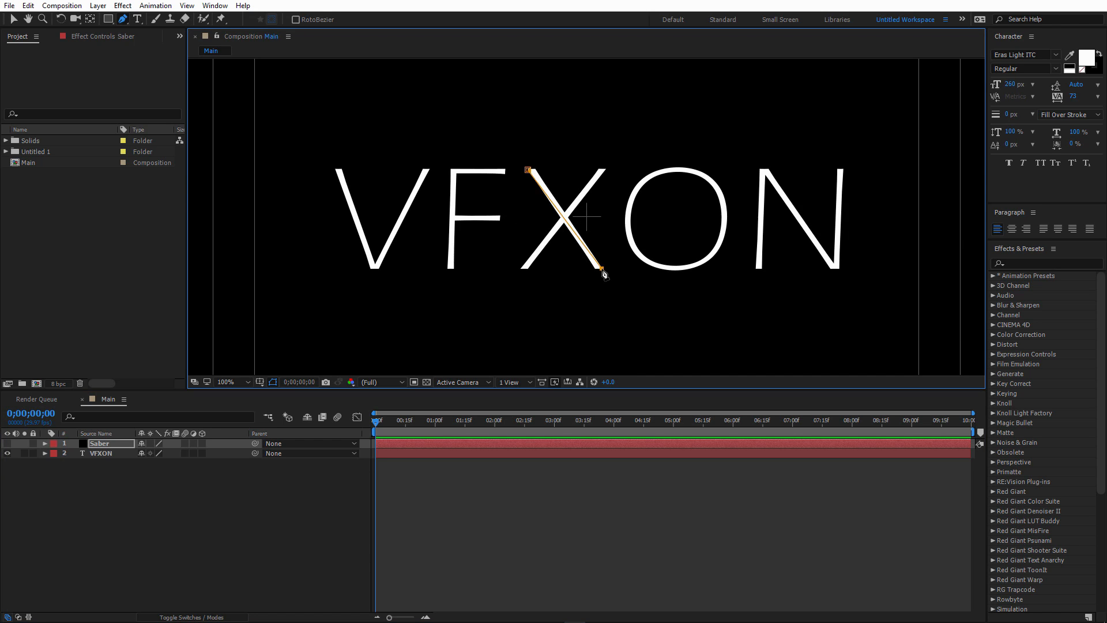
pyautogui.click(109, 443)
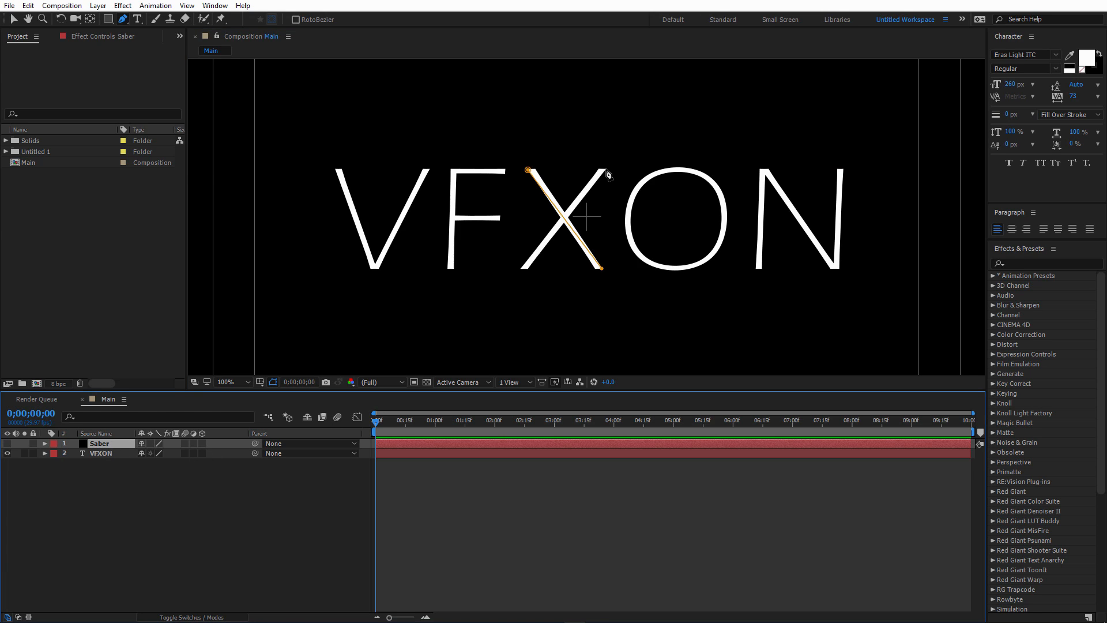
pyautogui.click(520, 268)
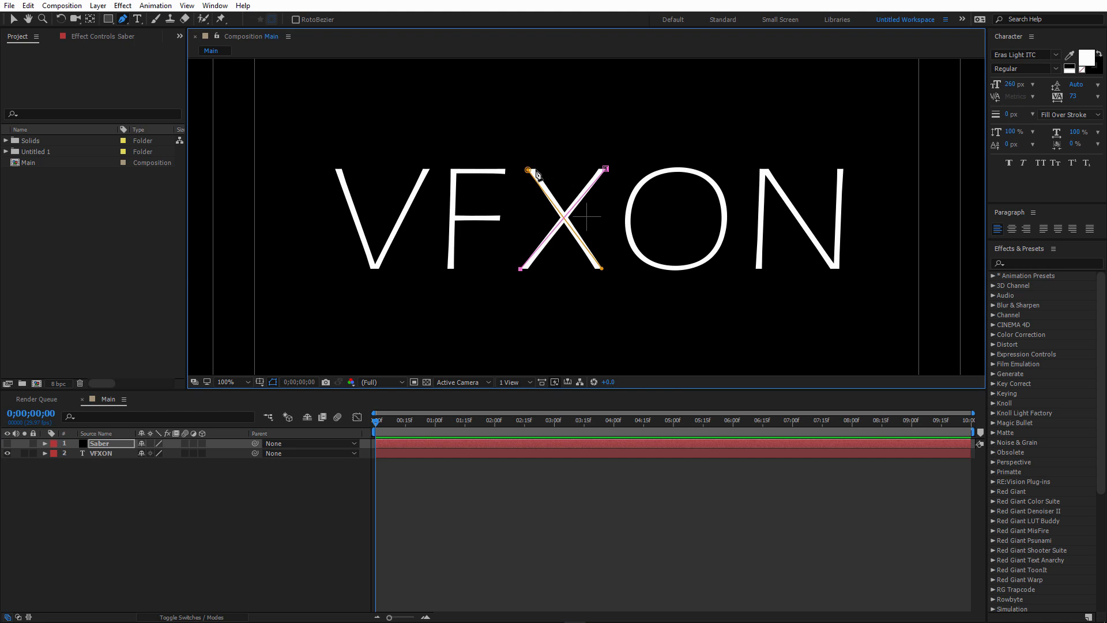
# Draw a third straight mask on the Saber layer down the middle of the X's upper-left to lower-right stroke
pyautogui.scroll(1, 542, 173)
pyautogui.press('space')
pyautogui.moveTo(669, 277); pyautogui.dragTo(604, 182)
pyautogui.moveTo(675, 260); pyautogui.dragTo(578, 158)
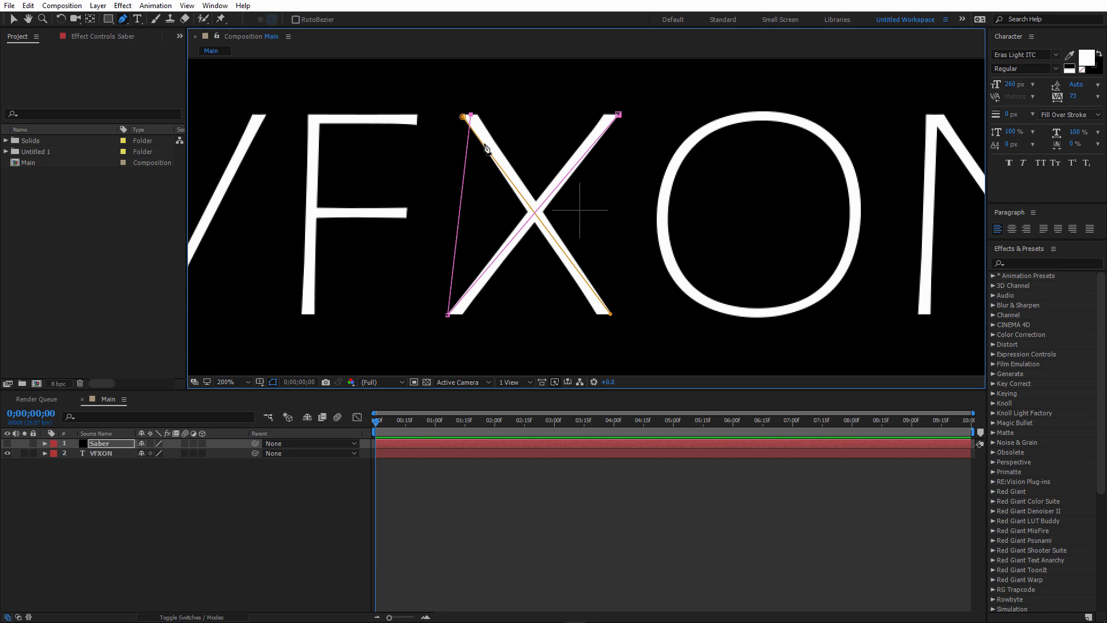
pyautogui.click(104, 443)
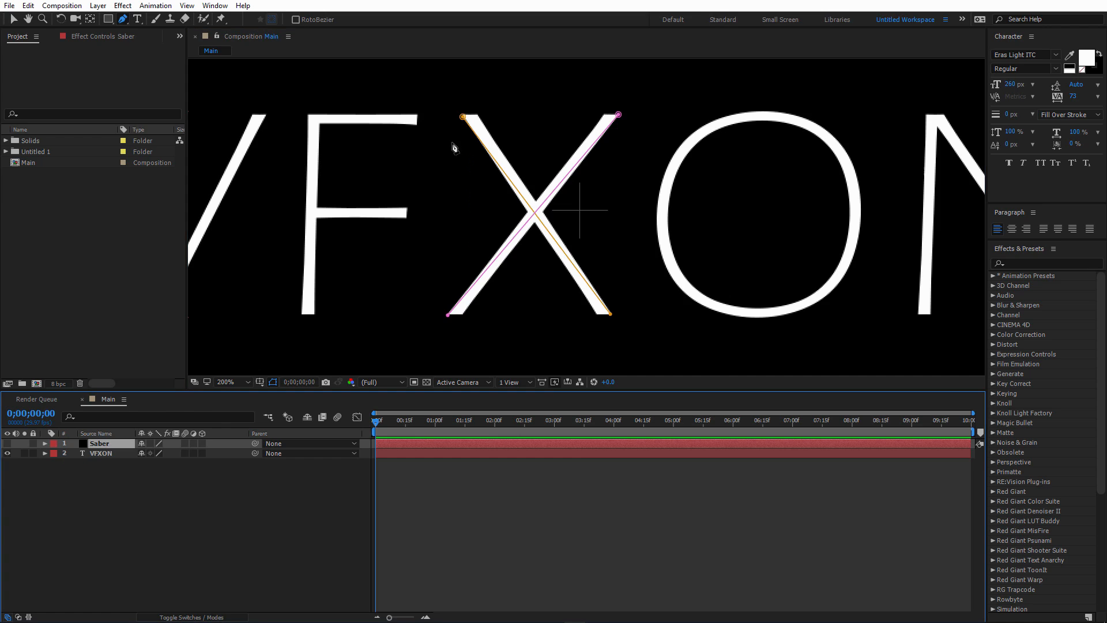
pyautogui.click(470, 116)
pyautogui.click(603, 315)
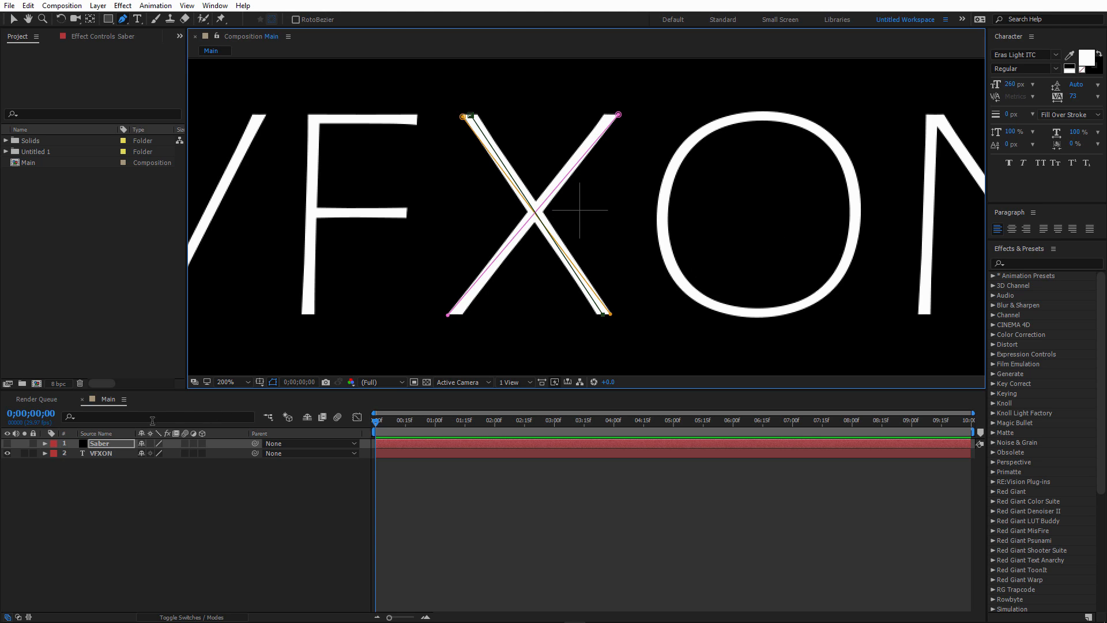
pyautogui.click(100, 444)
pyautogui.click(101, 452)
pyautogui.click(102, 443)
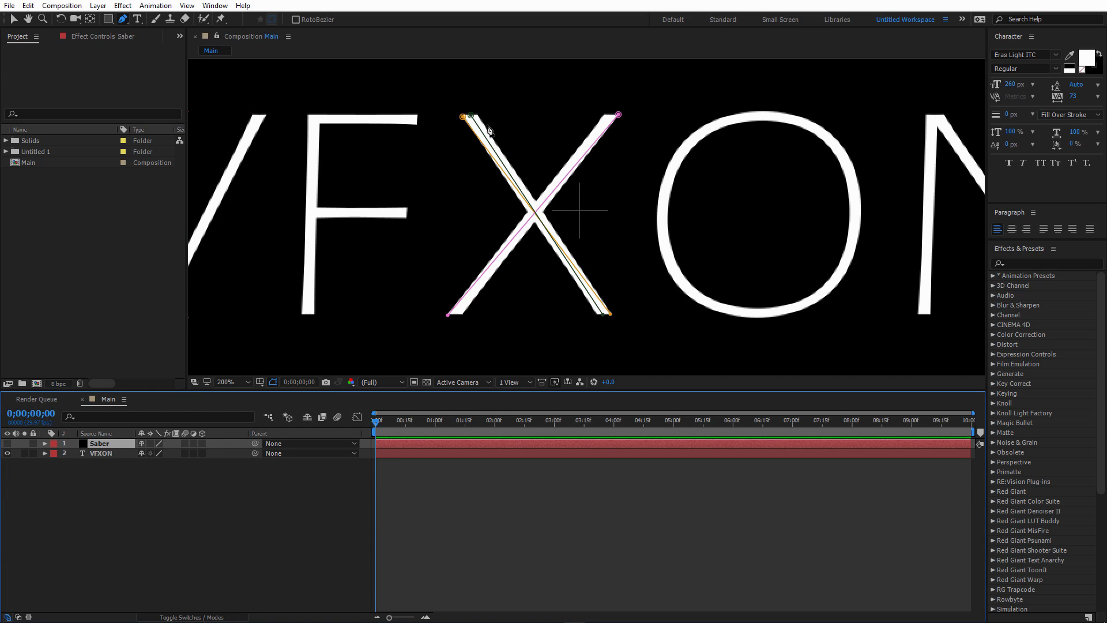
# Move both end points of the third mask outward so it extends past the ends of the X's stroke
pyautogui.moveTo(470, 115); pyautogui.dragTo(461, 100)
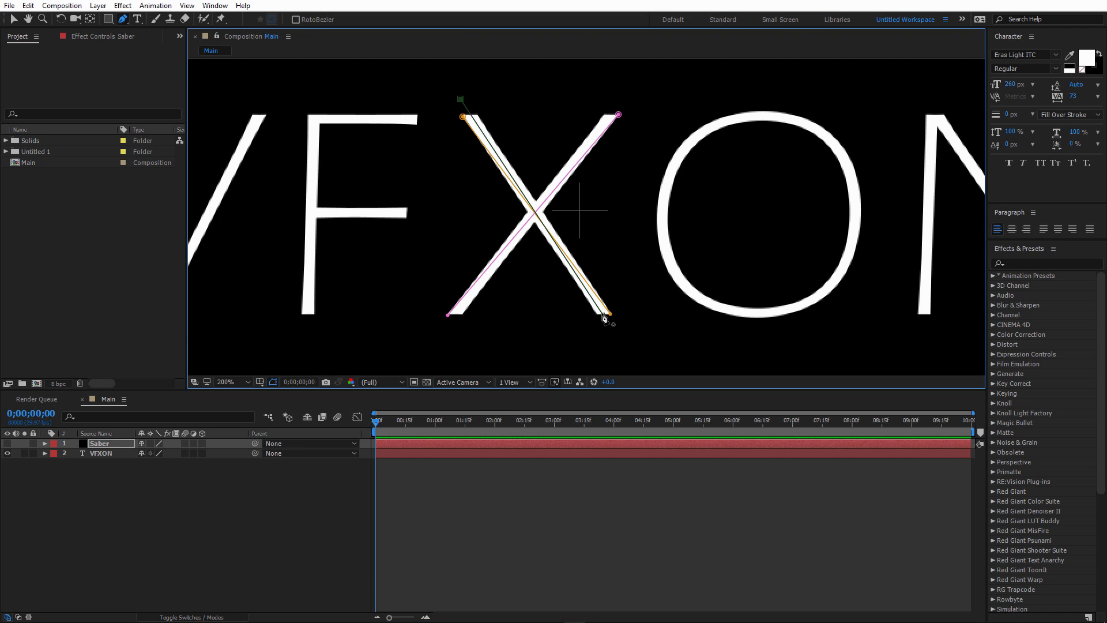
pyautogui.scroll(2, 605, 319)
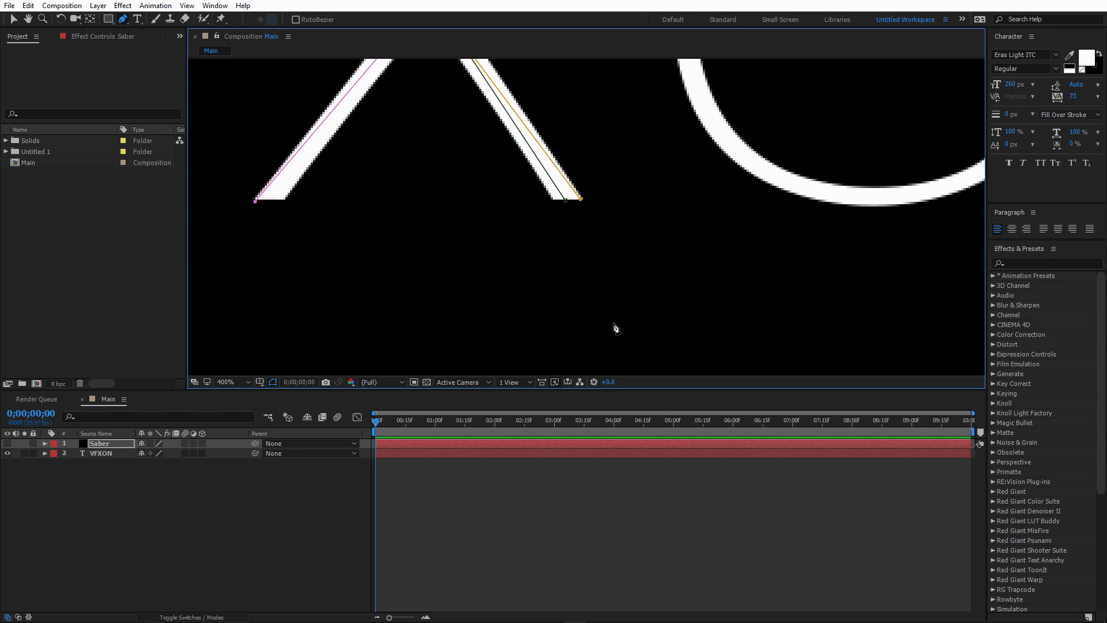
pyautogui.press('v')
pyautogui.moveTo(573, 208); pyautogui.dragTo(582, 225)
pyautogui.scroll(-2, 538, 206)
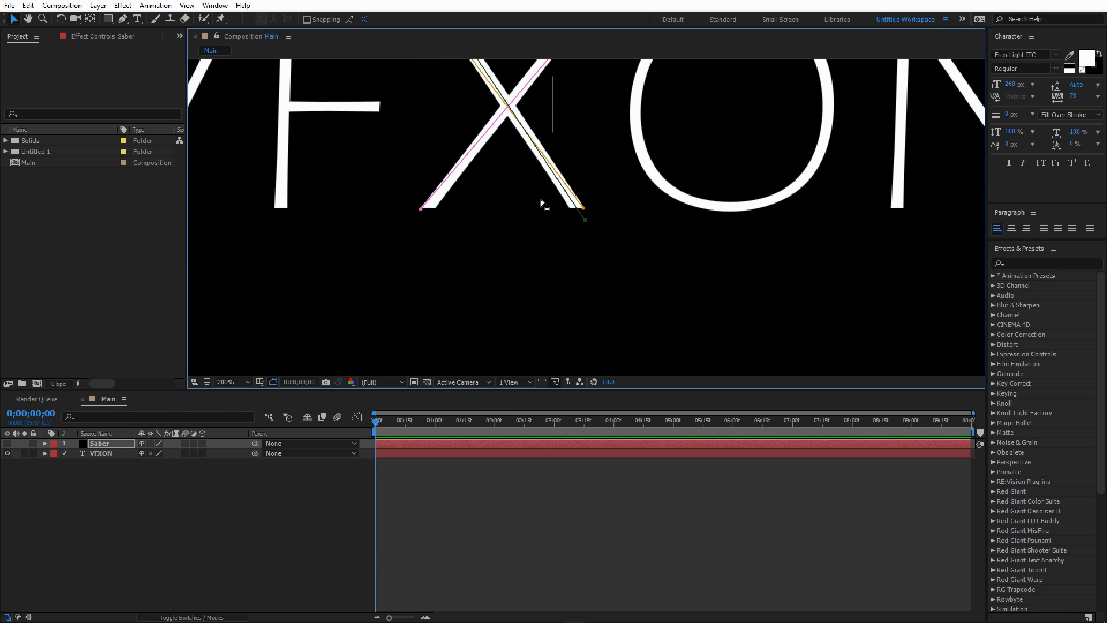
# Draw a separate straight mask along the X's upper-right to lower-left stroke, ending slightly below the letter
pyautogui.press('h')
pyautogui.moveTo(605, 159); pyautogui.dragTo(603, 248)
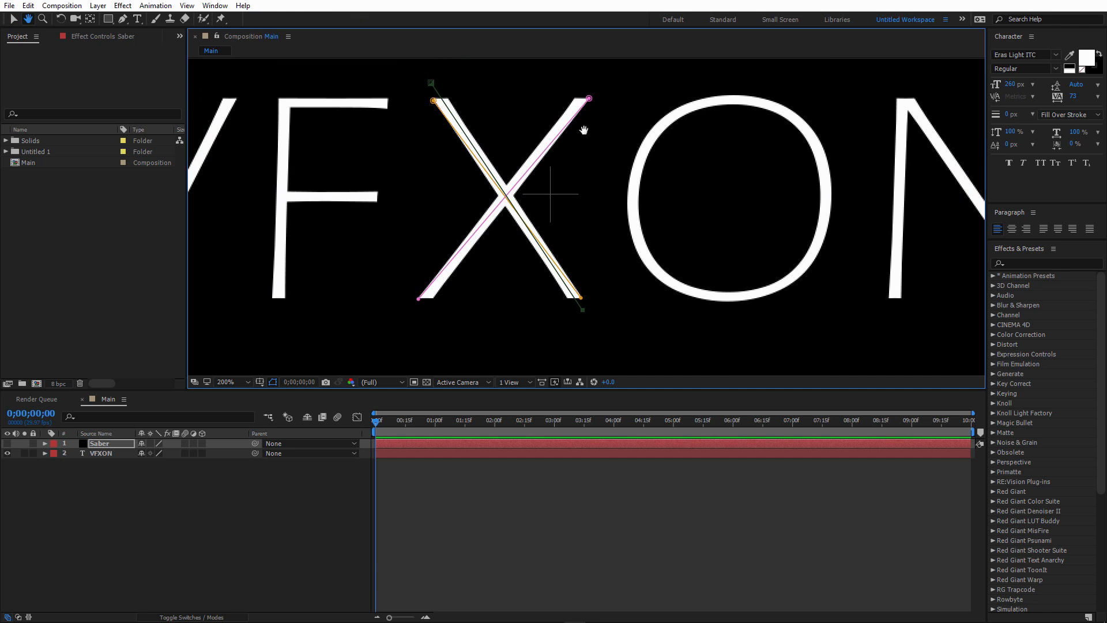
pyautogui.press('g')
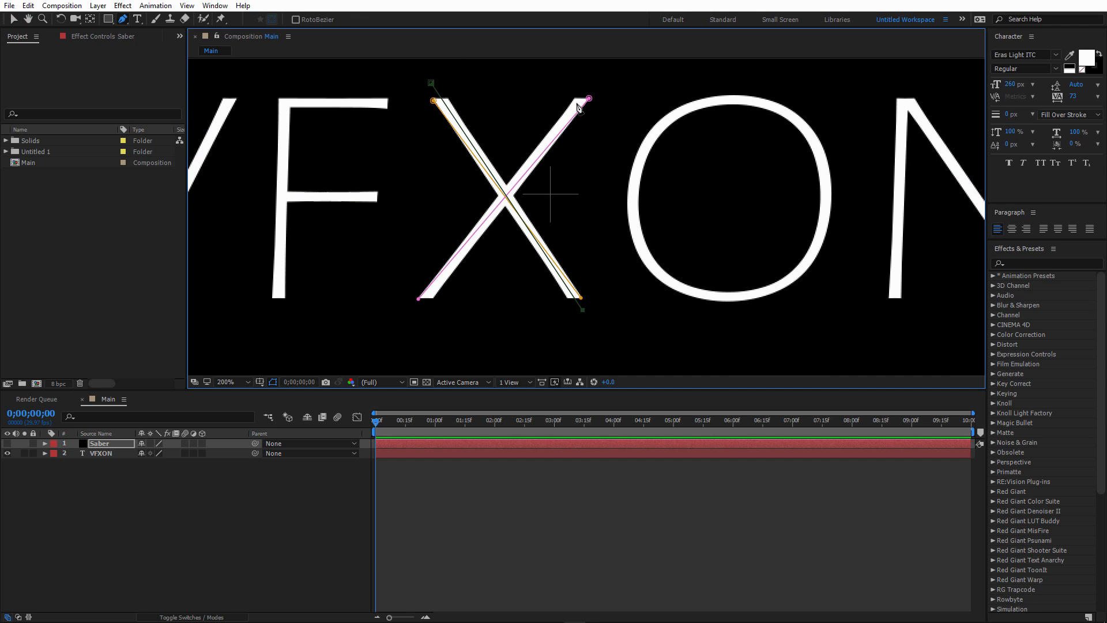
pyautogui.click(577, 104)
pyautogui.hotkey('ctrl', 'z')
pyautogui.click(98, 443)
pyautogui.click(578, 101)
pyautogui.click(421, 311)
pyautogui.click(99, 451)
pyautogui.click(99, 442)
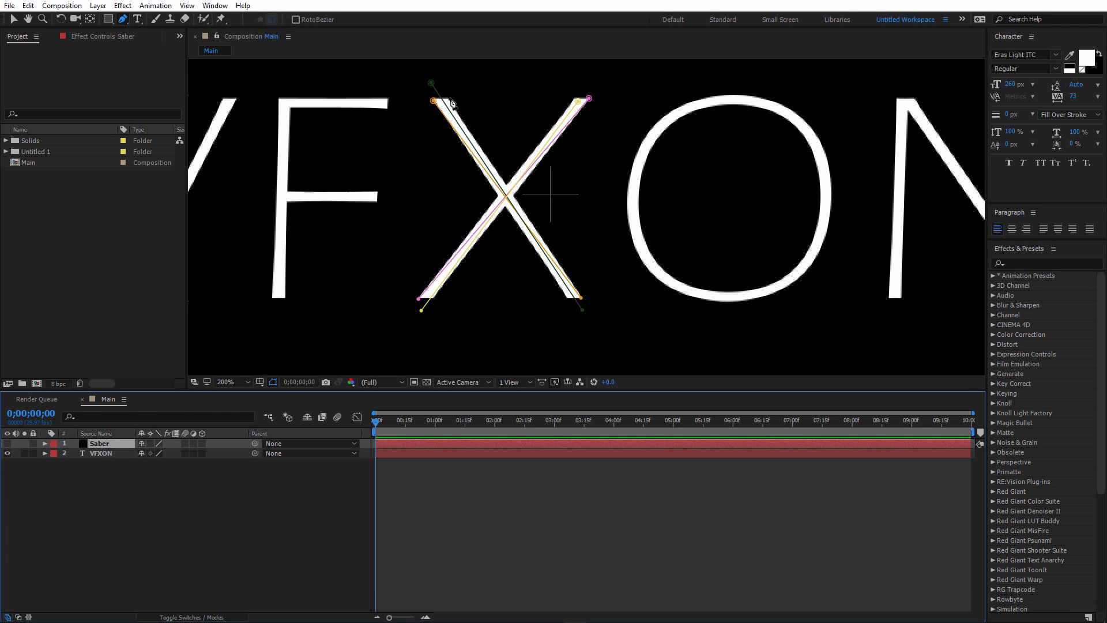
# Draw another straight mask from the right corner of the X's upper-left tip to its lower-right foot, then reselect the Saber layer
pyautogui.click(450, 99)
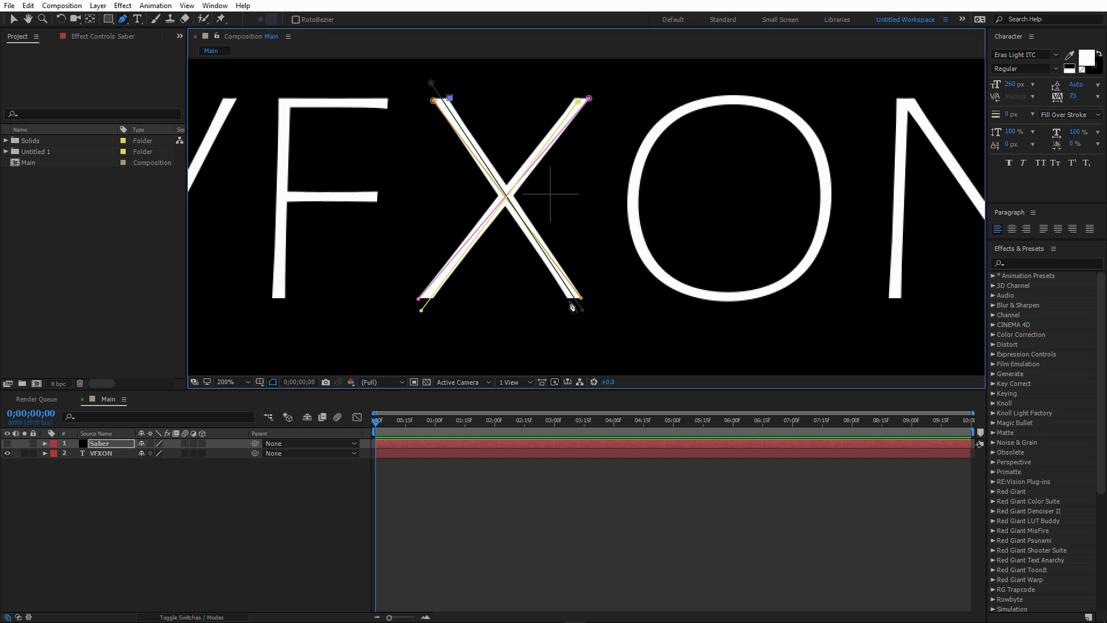
pyautogui.click(569, 300)
pyautogui.click(109, 451)
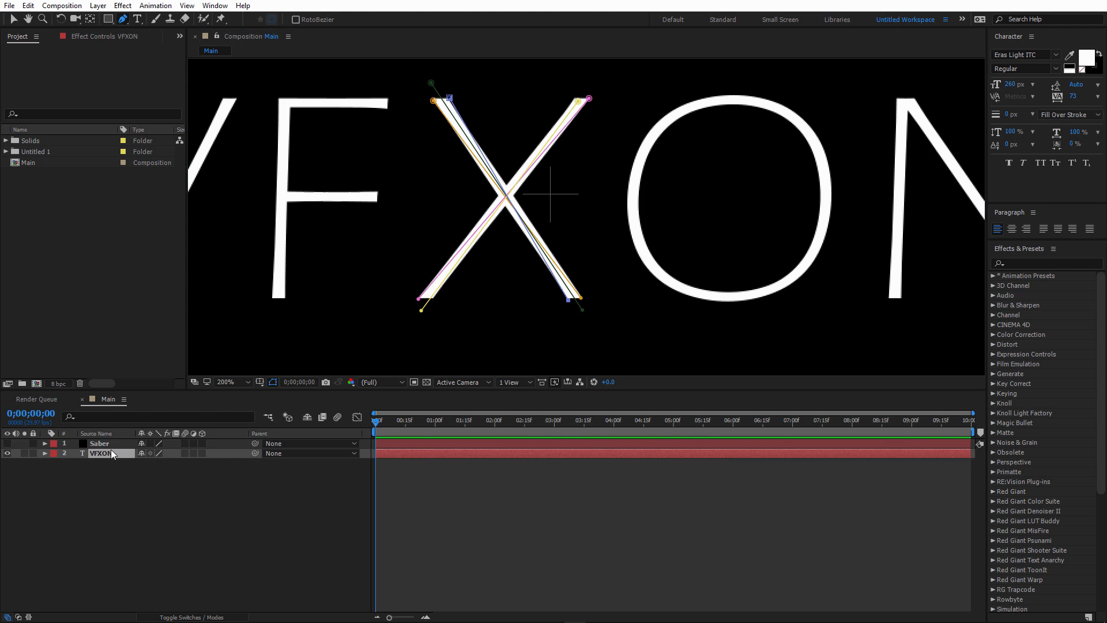
pyautogui.click(105, 442)
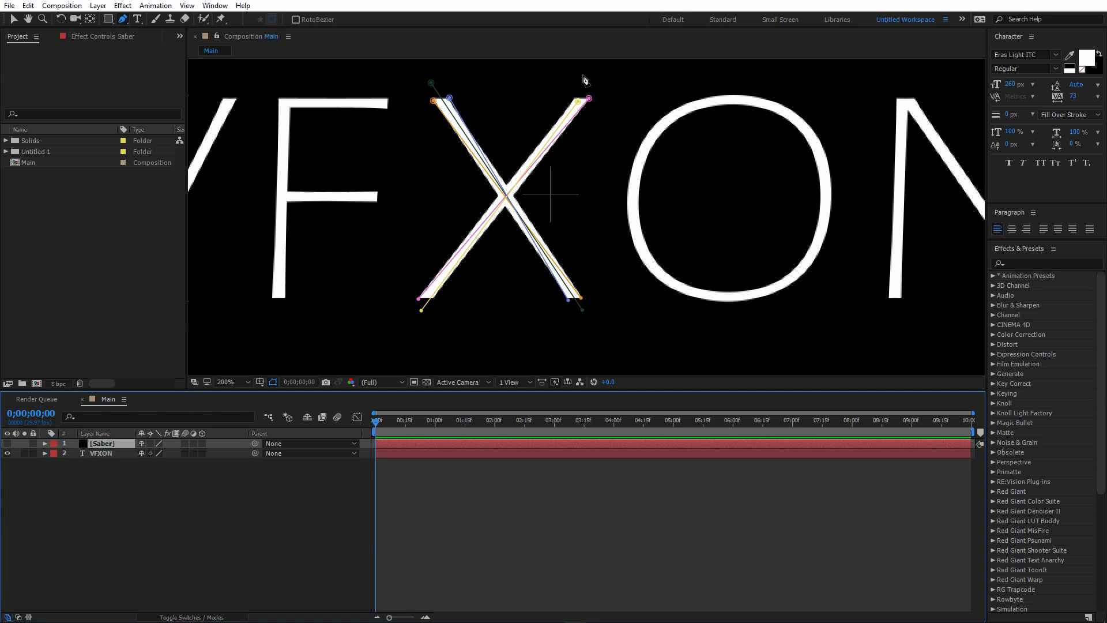
# Draw a third straight mask along the X's upper-right to lower-left stroke and stagger the mask ends past its upper-right tip
pyautogui.click(583, 73)
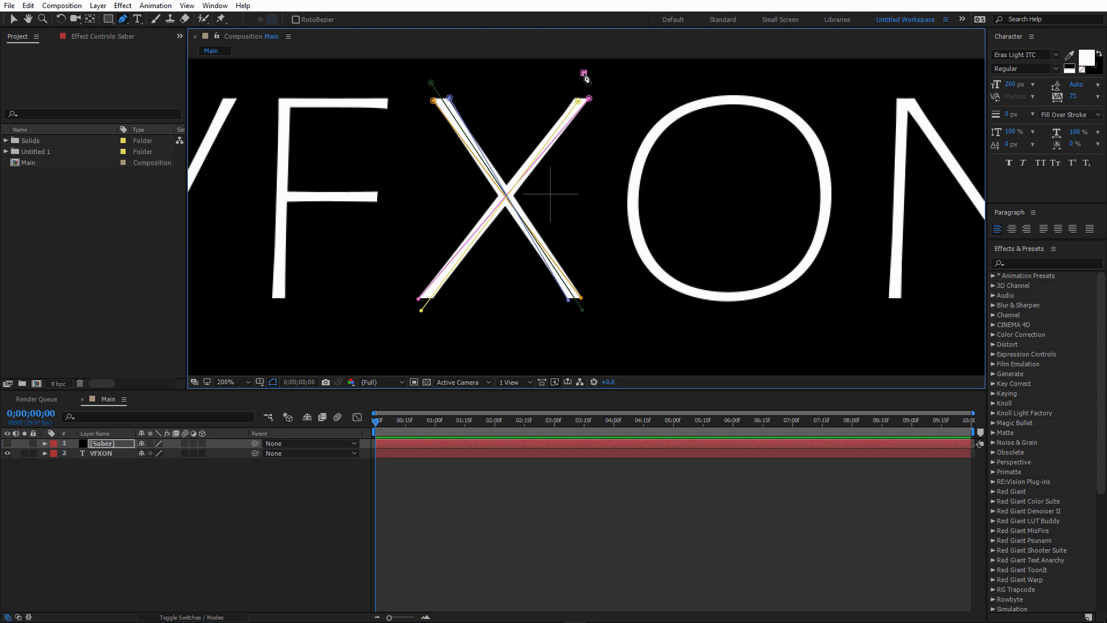
pyautogui.click(422, 301)
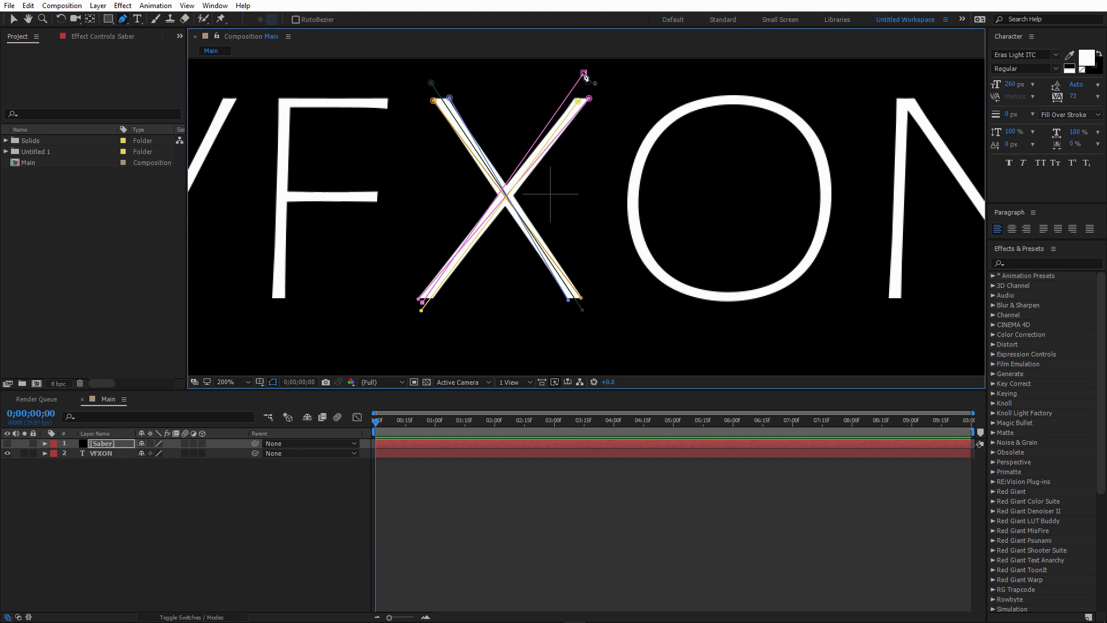
pyautogui.press('v')
pyautogui.moveTo(584, 74)
pyautogui.mouseDown()
pyautogui.moveTo(593, 73)
pyautogui.moveTo(583, 97)
pyautogui.moveTo(601, 88)
pyautogui.mouseUp()
# Extend the outer mask ends past the X's lower-right foot, upper-left tip and lower-left foot
pyautogui.moveTo(581, 299); pyautogui.dragTo(599, 320)
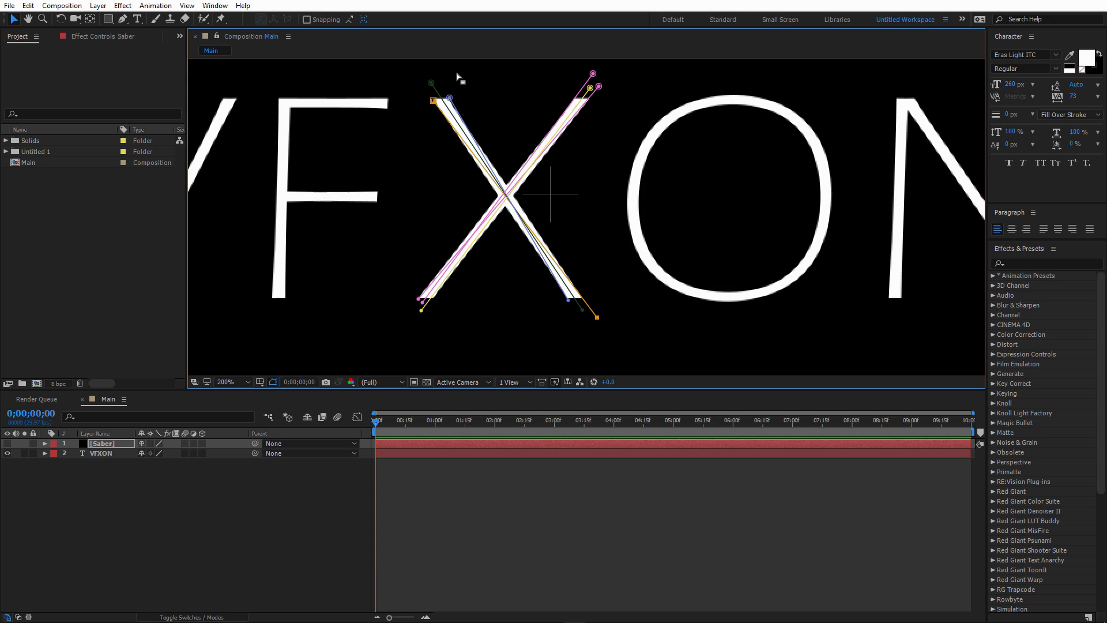
pyautogui.moveTo(434, 102); pyautogui.dragTo(428, 78)
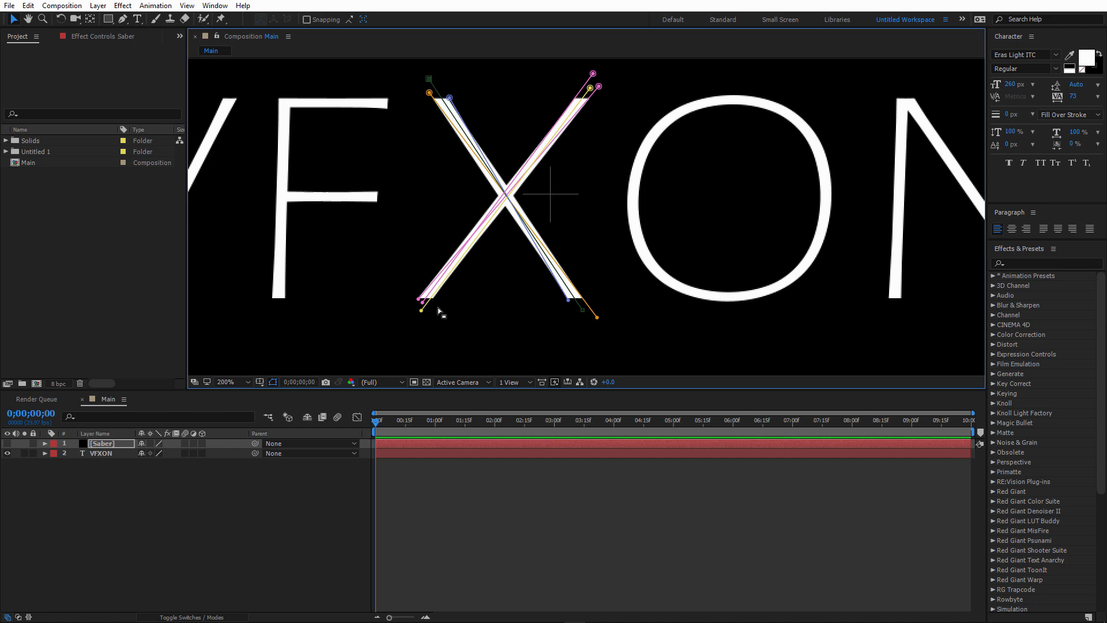
pyautogui.moveTo(419, 300); pyautogui.dragTo(411, 313)
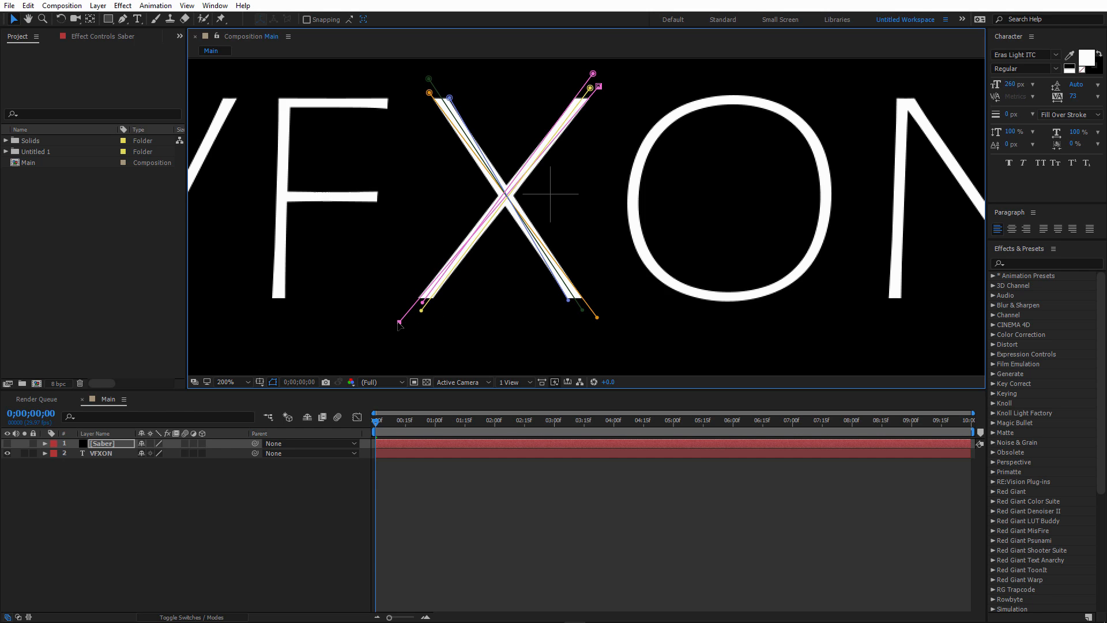
# Find the Saber effect among the effects and apply it to the Saber layer
pyautogui.press(',')
pyautogui.click(95, 454)
pyautogui.click(100, 444)
pyautogui.click(1060, 263)
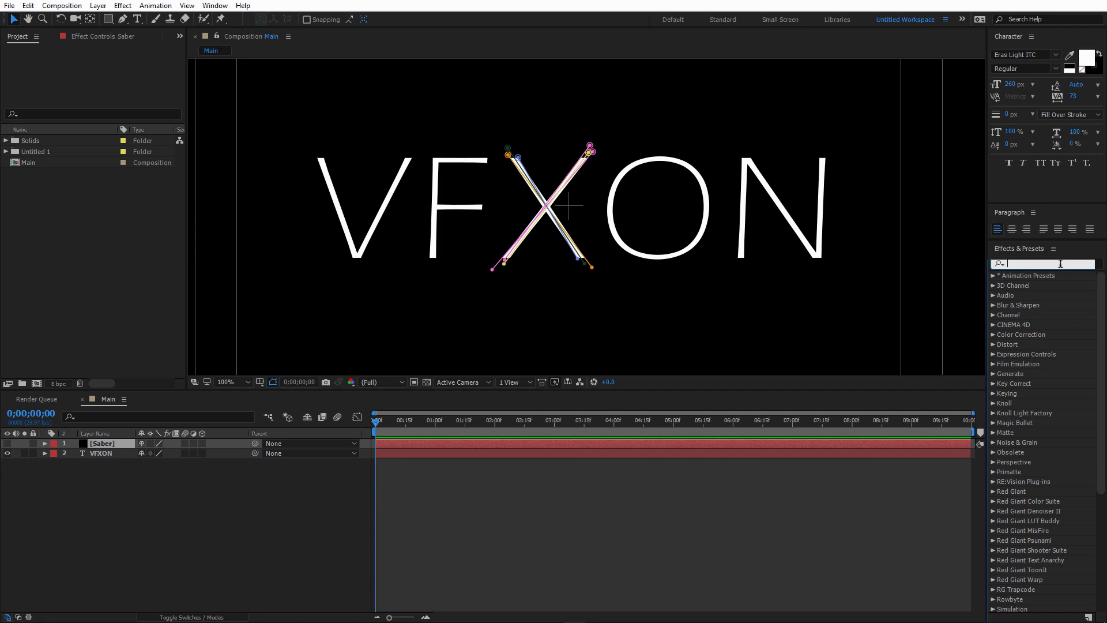
pyautogui.write('sab')
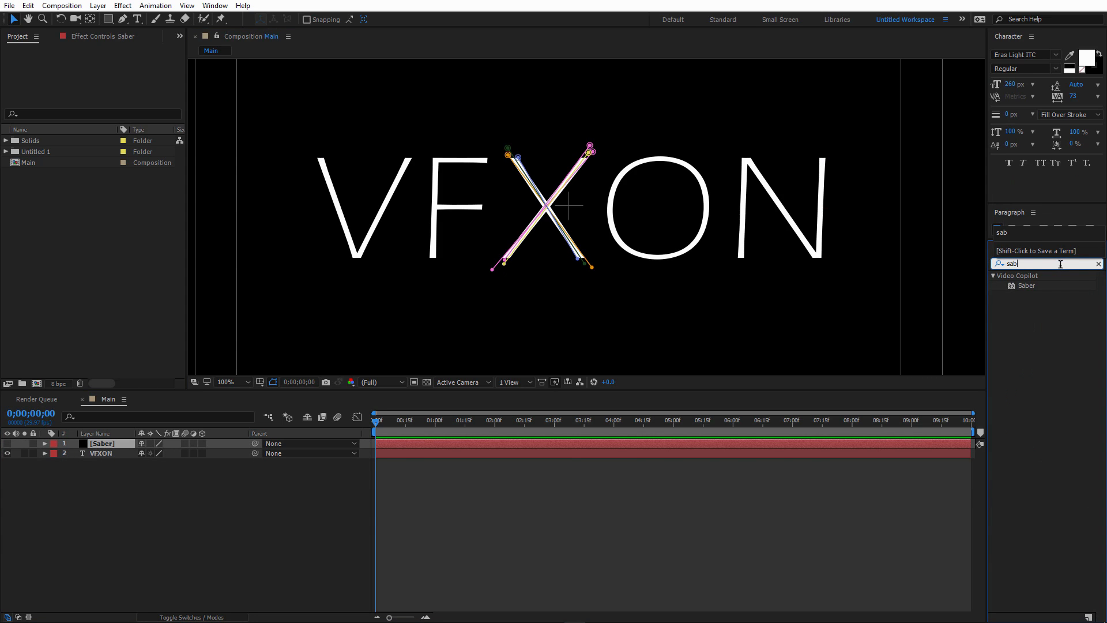
pyautogui.doubleClick(1035, 288)
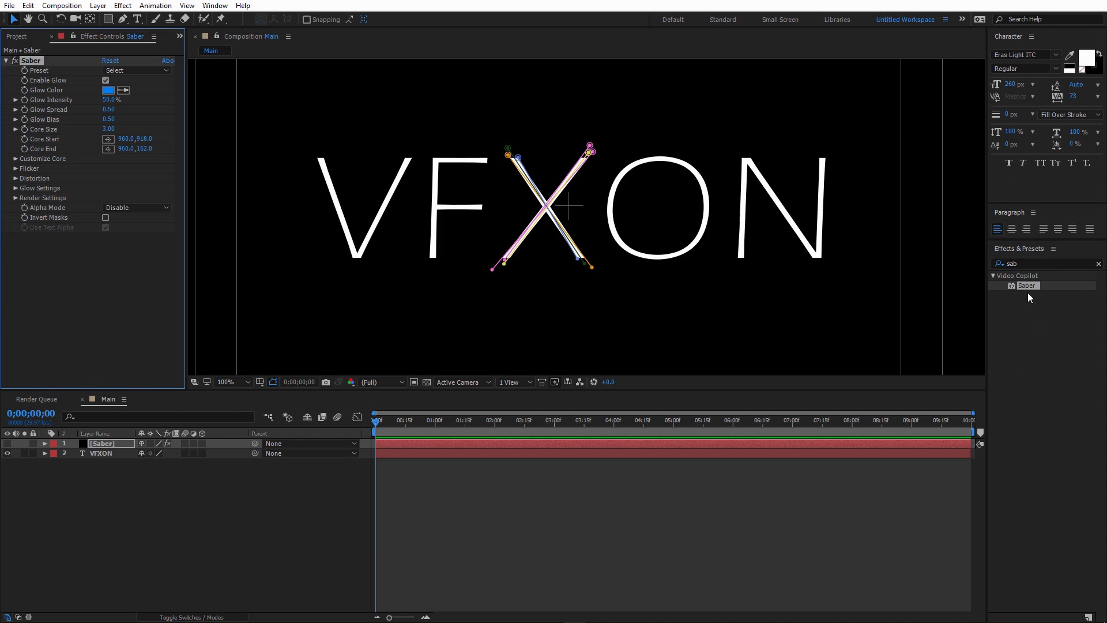
# Apply a second Saber effect to the Saber layer and delete the duplicate
pyautogui.doubleClick(1024, 286)
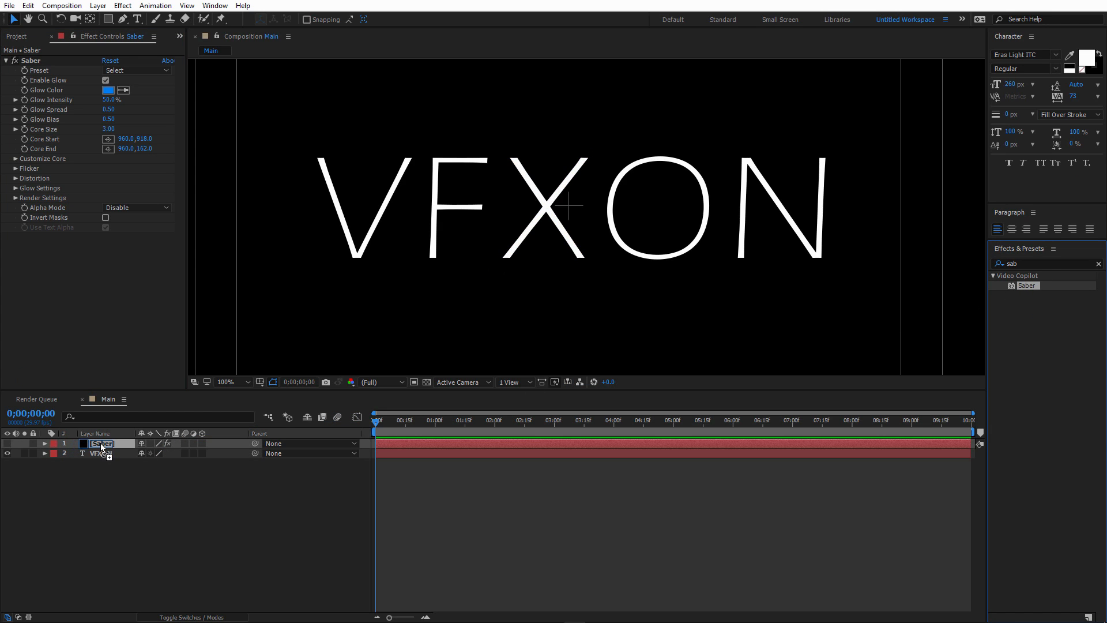
pyautogui.scroll(1, 65, 192)
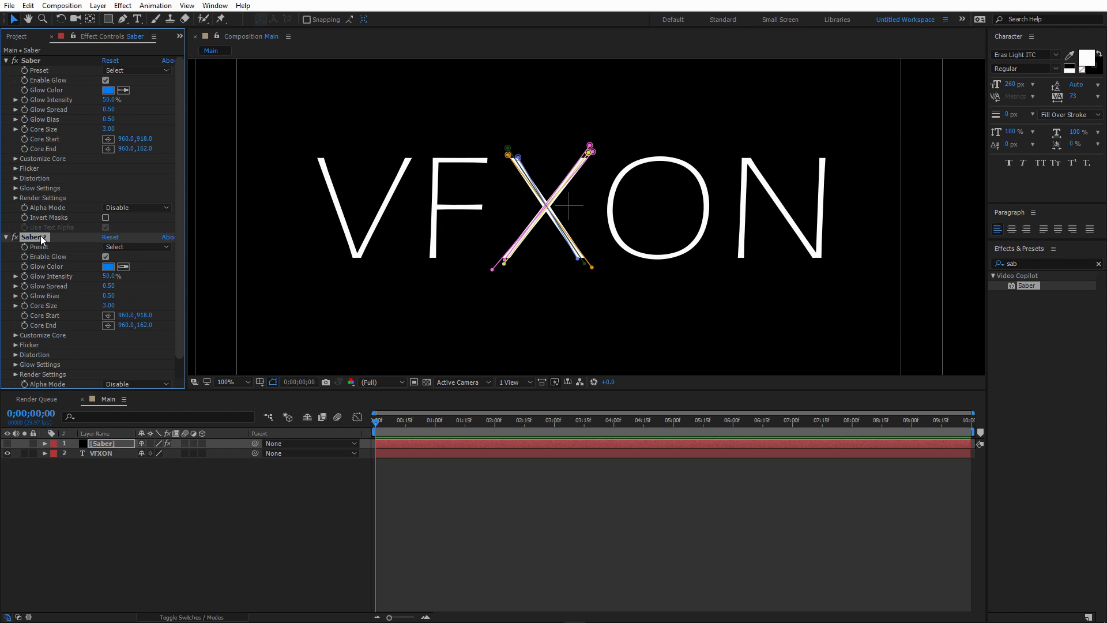
pyautogui.press('Delete')
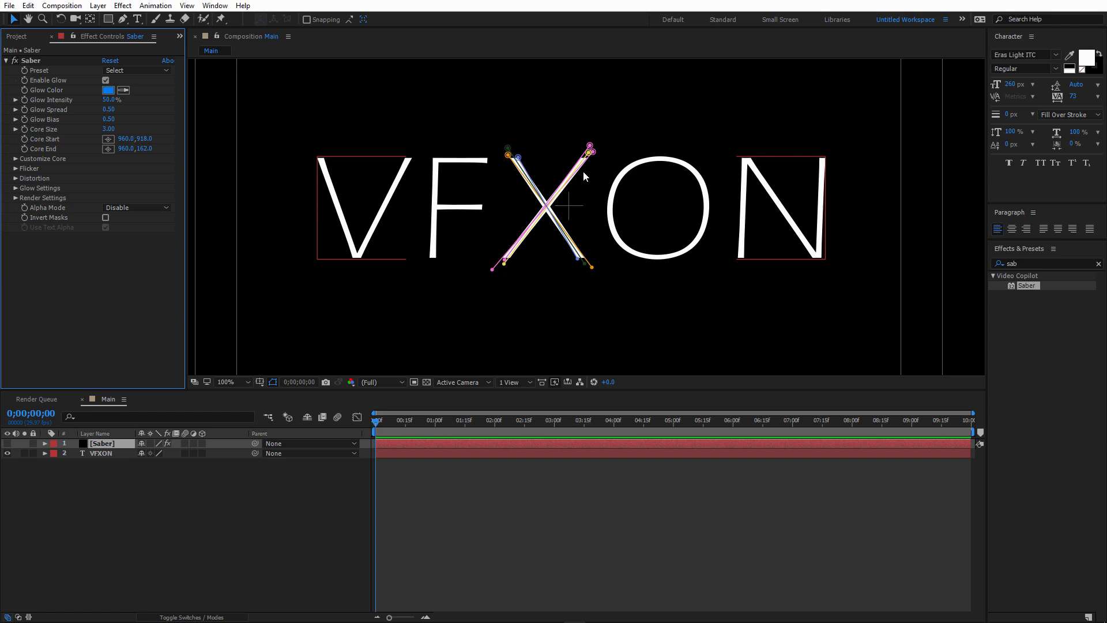
# Set the Saber effect's Glow Intensity to 22%
pyautogui.click(327, 244)
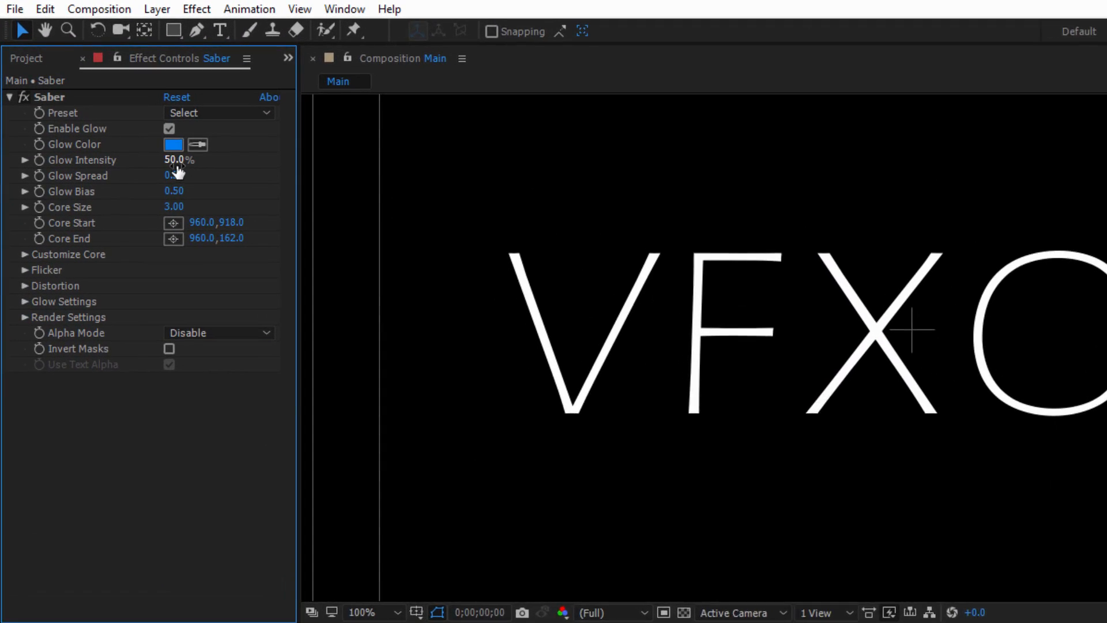
pyautogui.click(108, 100)
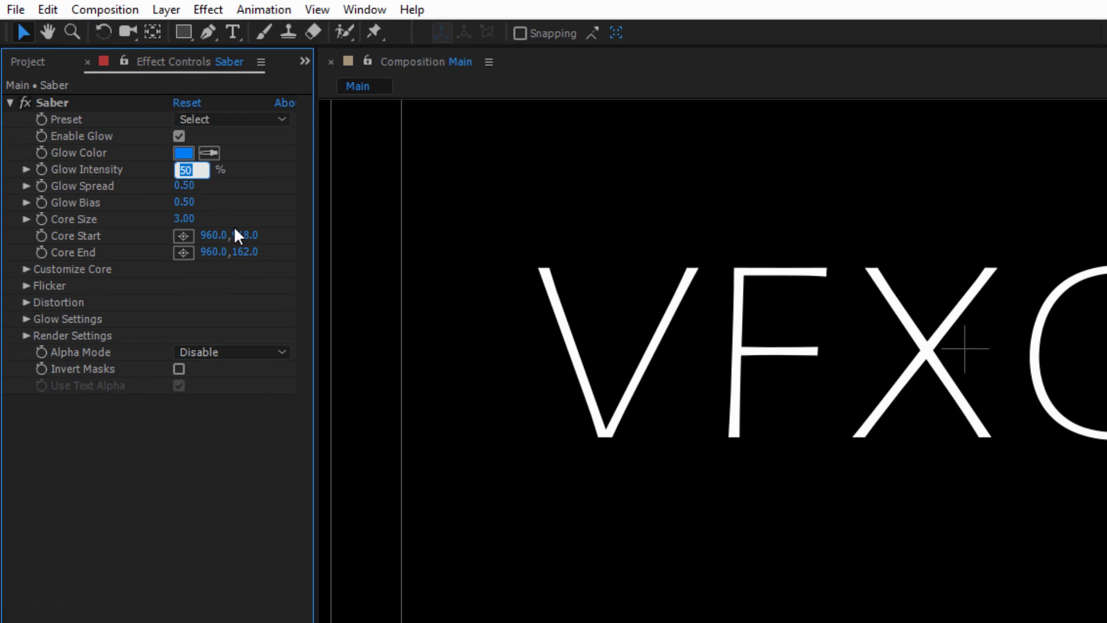
pyautogui.write('22.')
pyautogui.press('Return')
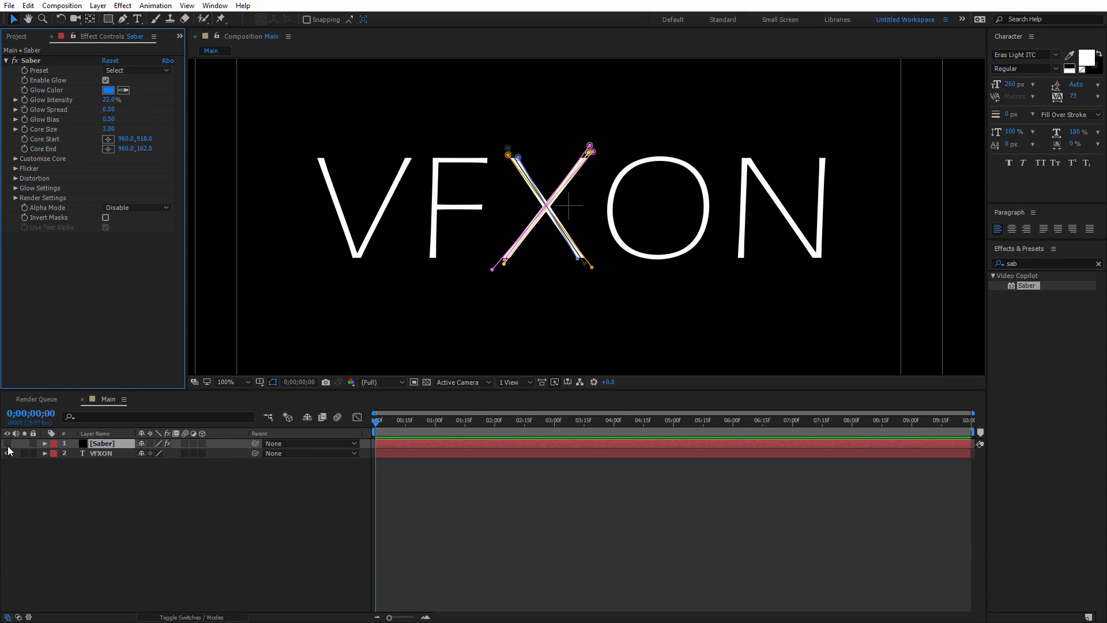
# Make the Saber layer visible and hide the VFXON text layer
pyautogui.click(8, 445)
pyautogui.click(8, 453)
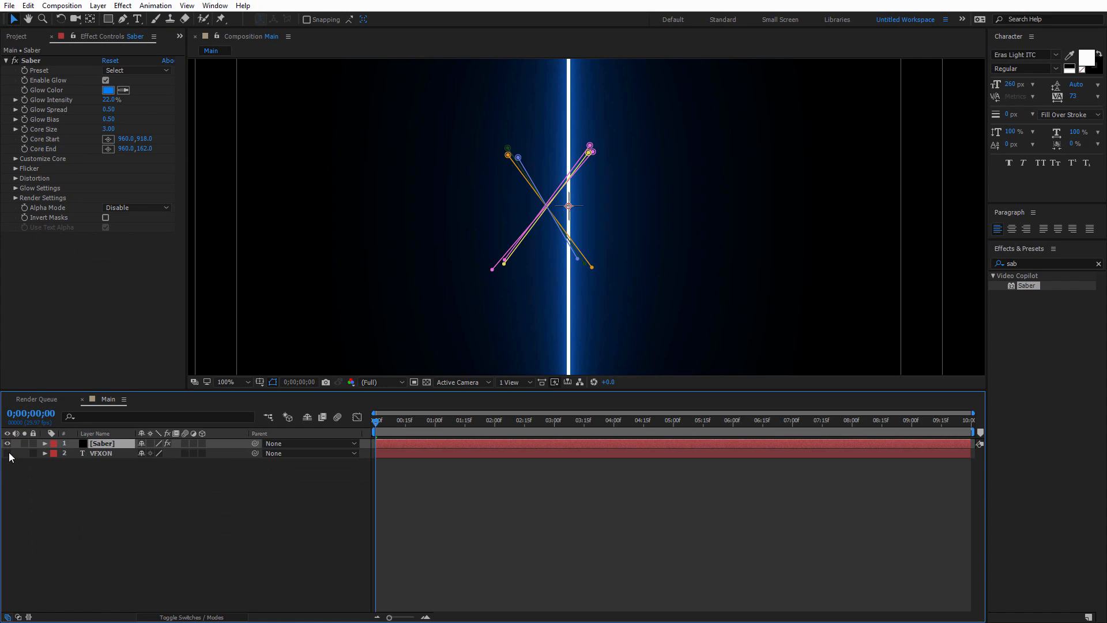
pyautogui.scroll(-2, 594, 222)
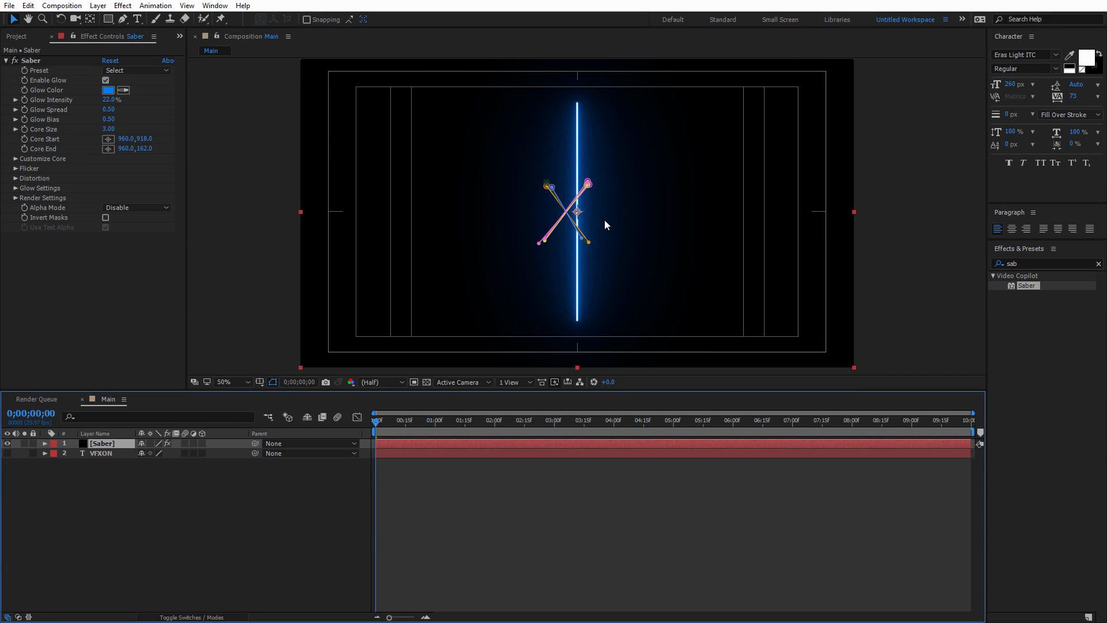
pyautogui.click(127, 69)
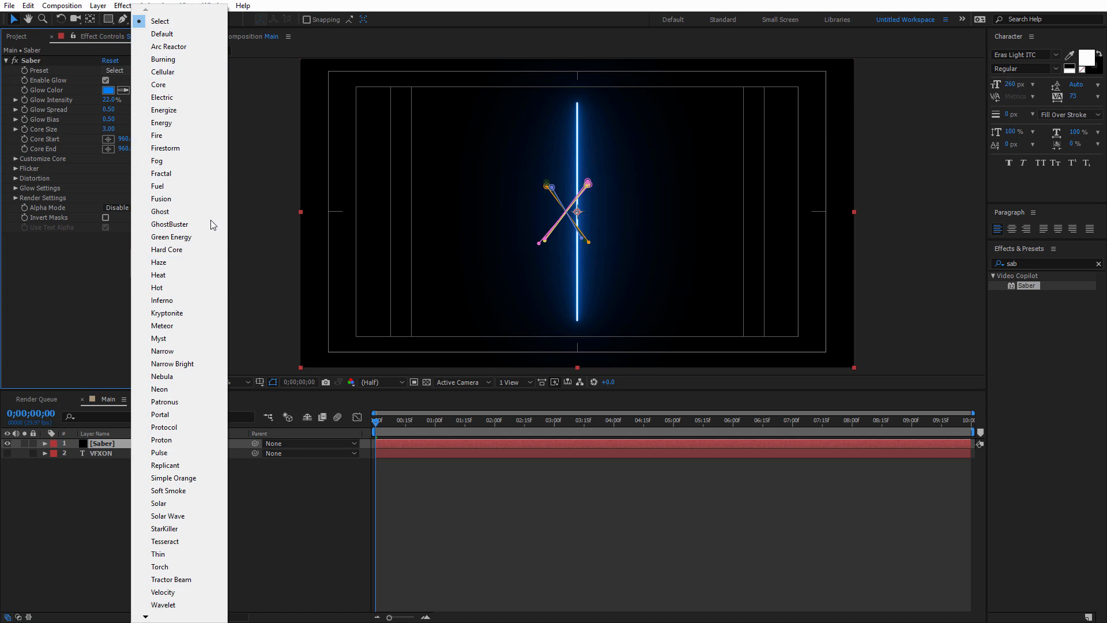
pyautogui.click(57, 327)
pyautogui.click(140, 69)
pyautogui.click(82, 344)
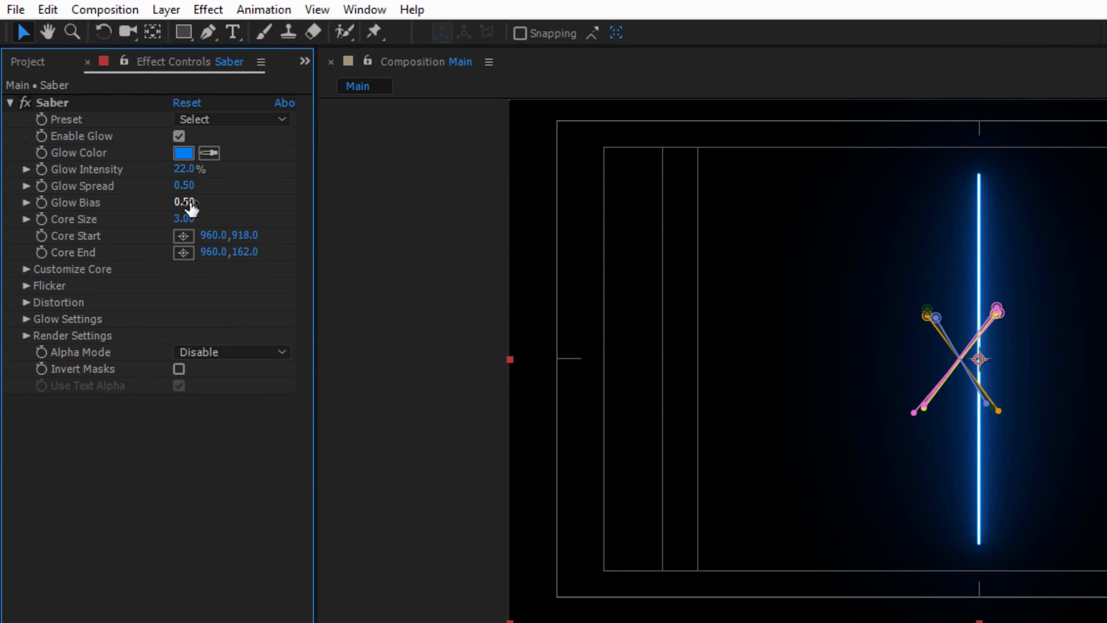
# Set the Saber effect's Glow Bias to 0.69 and its Core Type to Layer Masks
pyautogui.write('0.69')
pyautogui.press('Return')
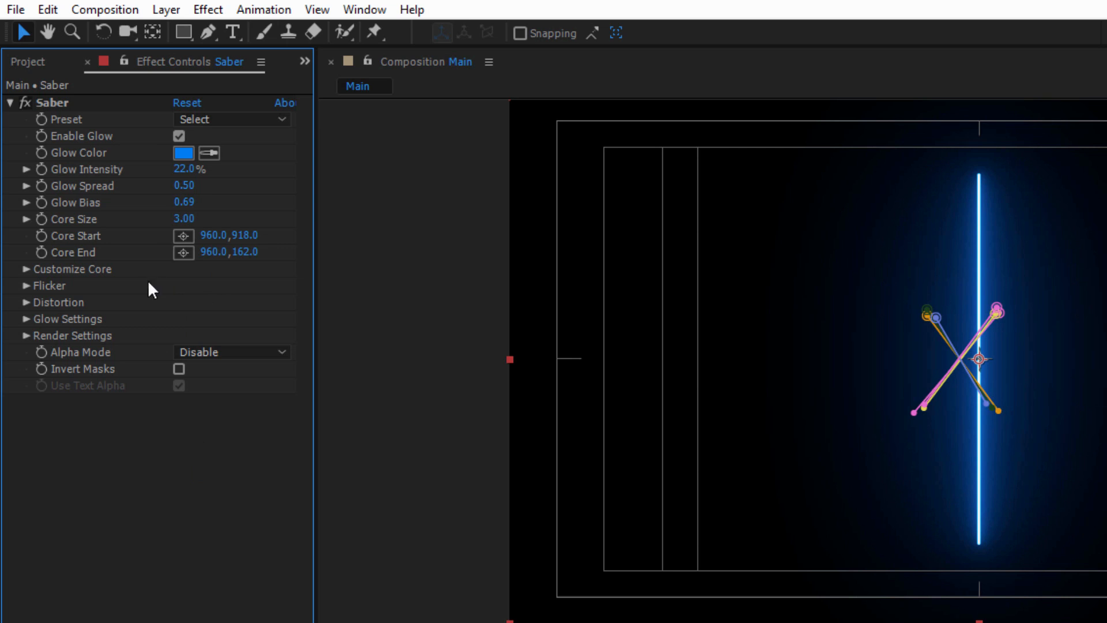
pyautogui.click(26, 269)
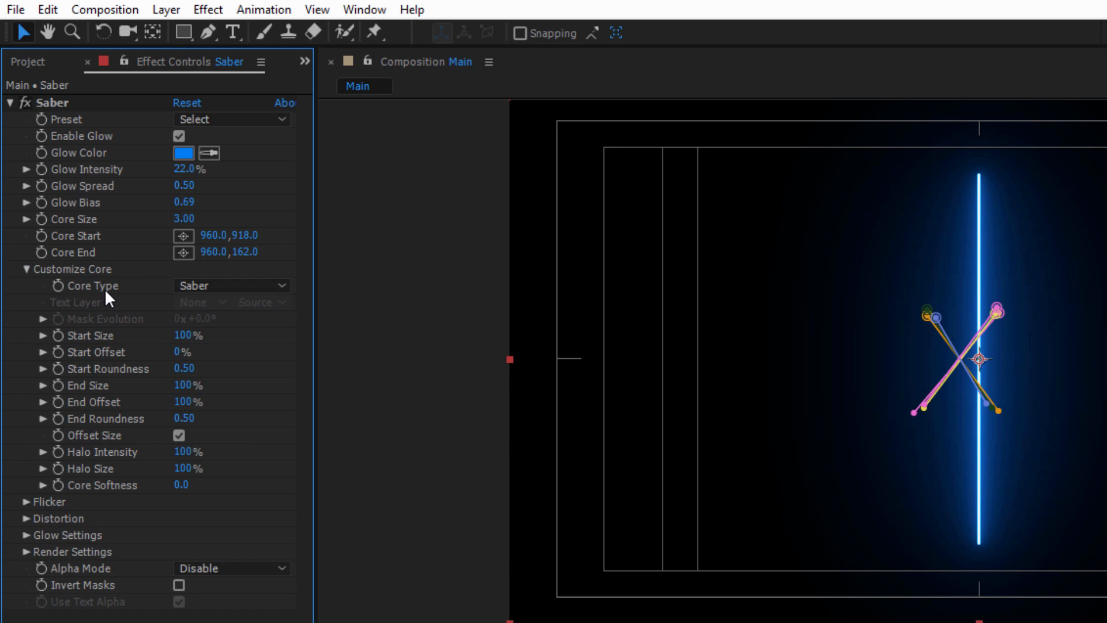
pyautogui.click(193, 283)
pyautogui.click(245, 328)
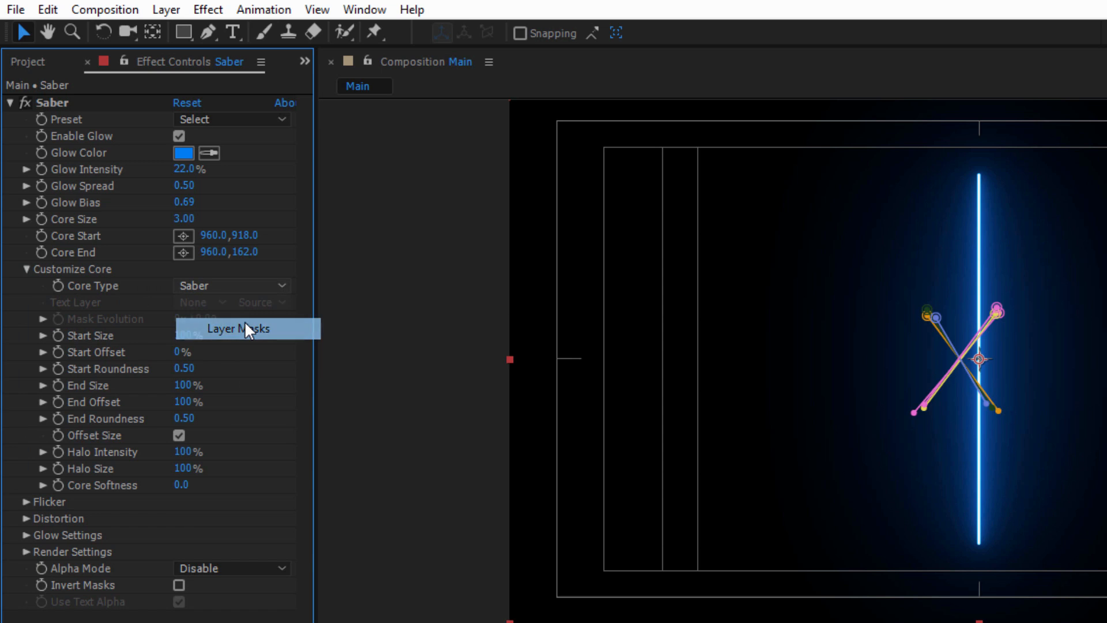
pyautogui.scroll(2, 994, 368)
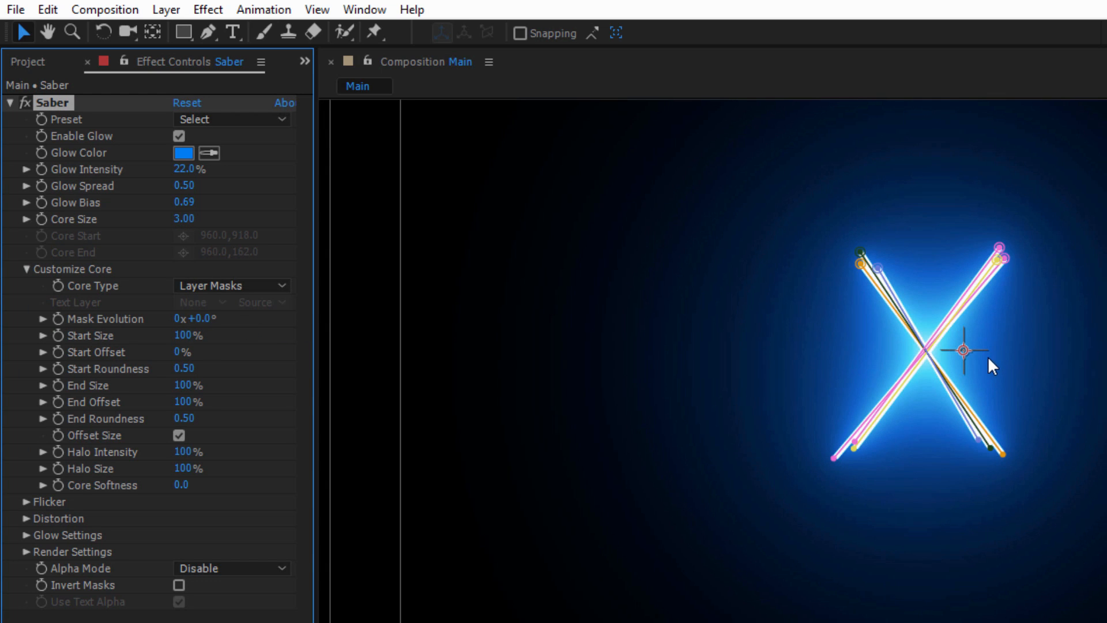
pyautogui.click(749, 621)
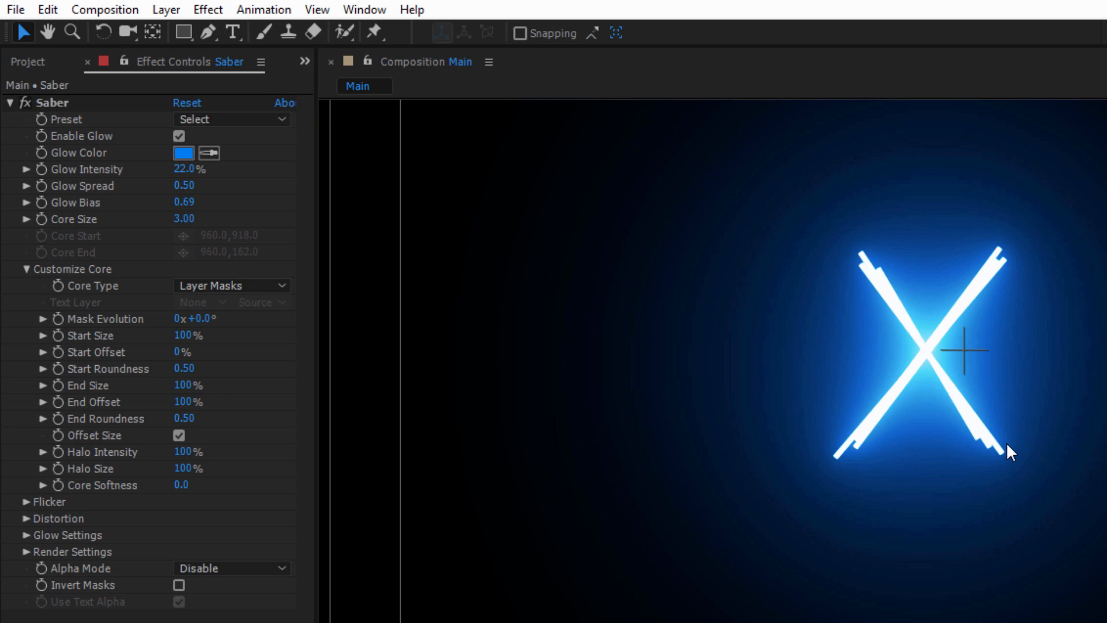
# Set the saber core's Start Size to 41% and deselect the layer
pyautogui.click(184, 336)
pyautogui.write('41')
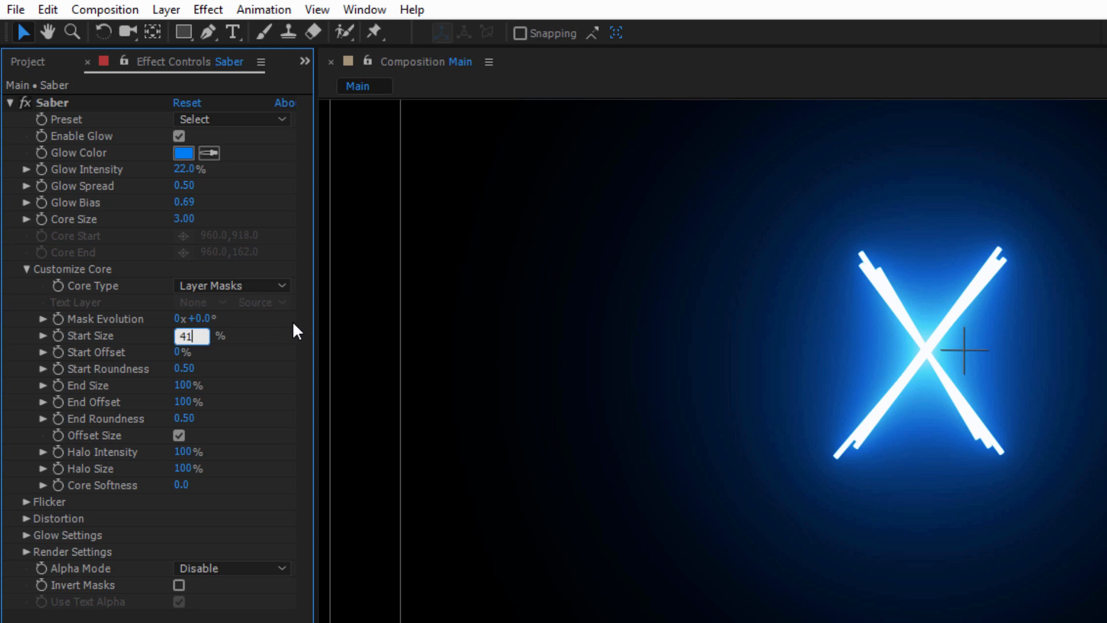
pyautogui.press('Return')
pyautogui.hotkey('ctrl', 'shift', 'a')
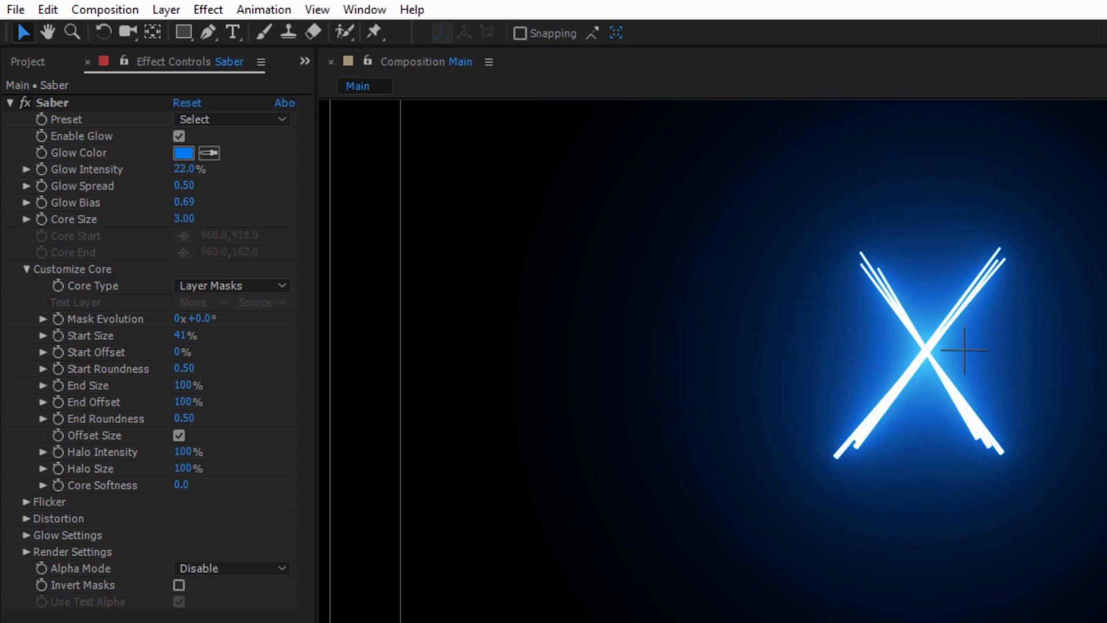
# Try Start Sizes of 73% and 13% for the saber core, undoing each change
pyautogui.moveTo(183, 336); pyautogui.dragTo(212, 335)
pyautogui.hotkey('ctrl', 'shift', 'a')
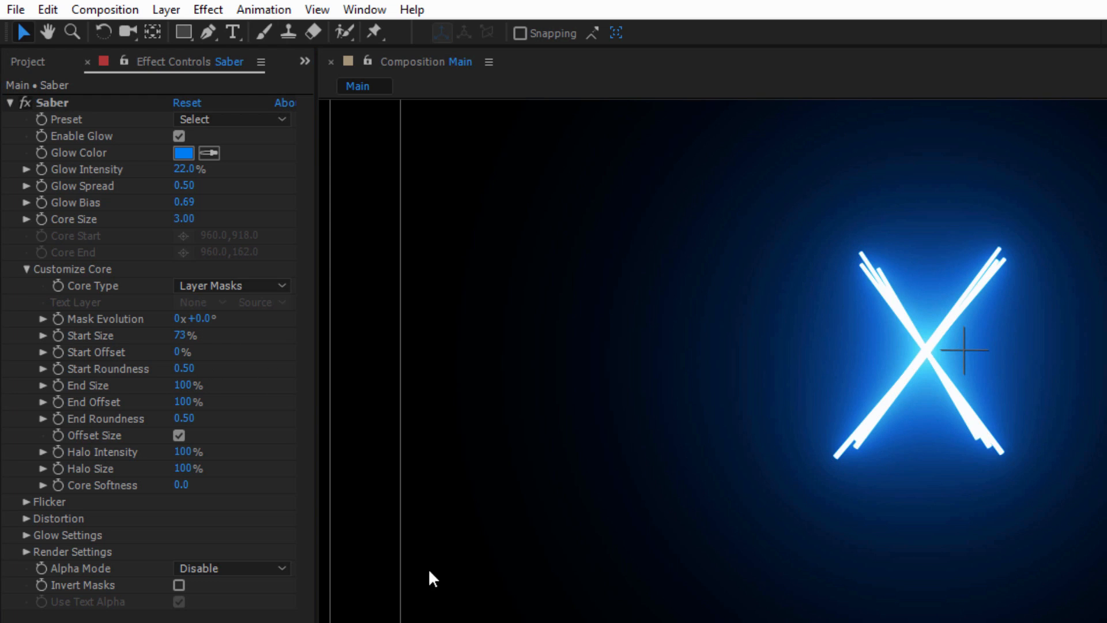
pyautogui.hotkey('ctrl', 'z')
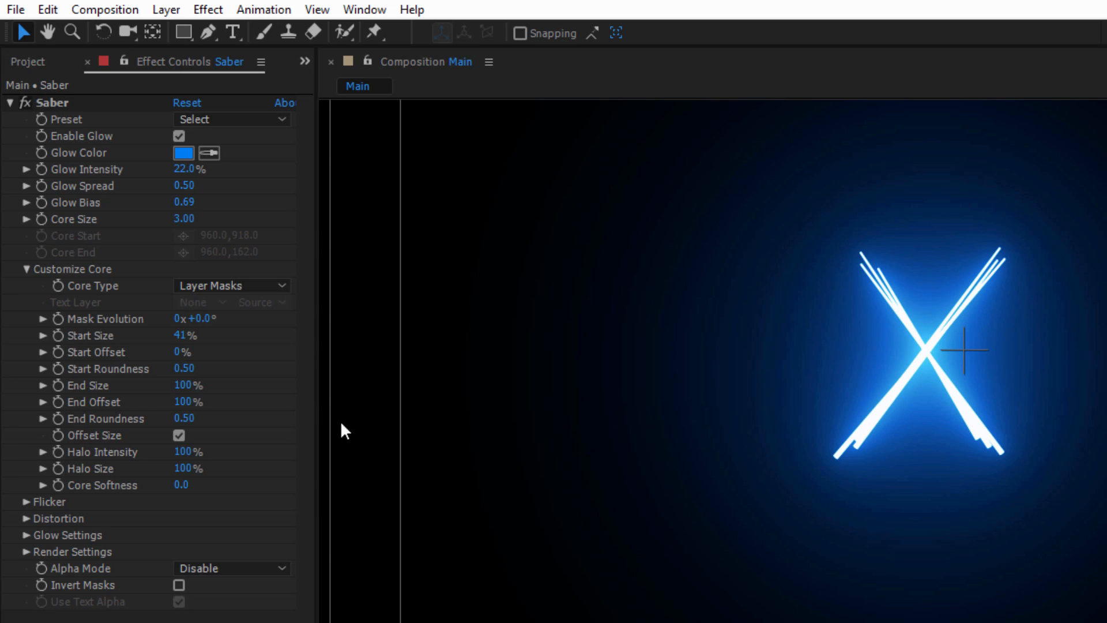
pyautogui.moveTo(177, 334); pyautogui.dragTo(155, 337)
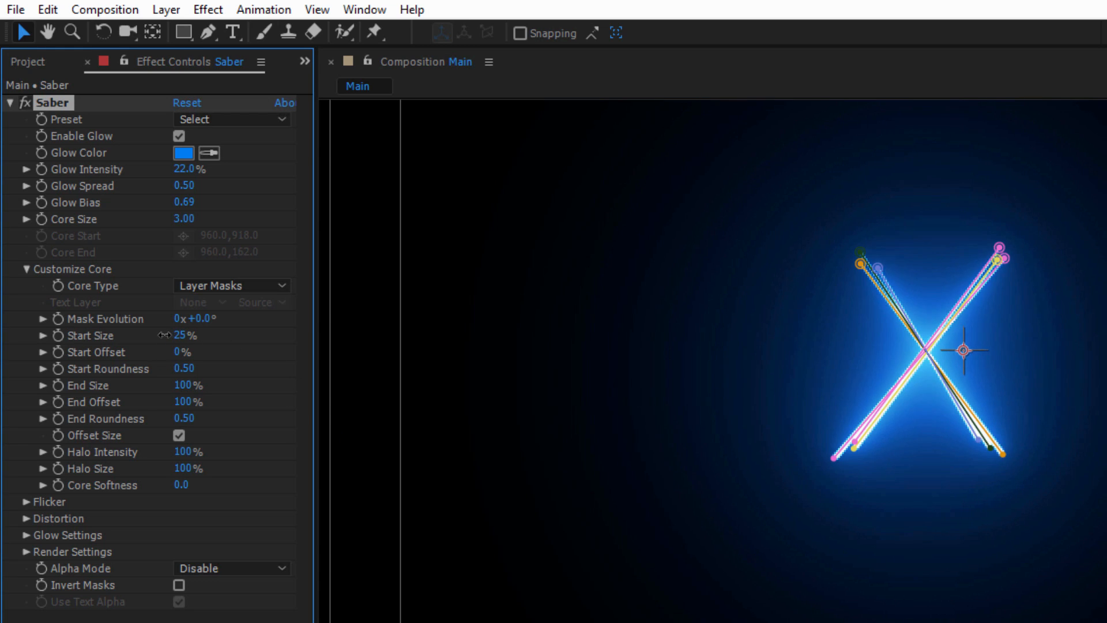
pyautogui.click(345, 621)
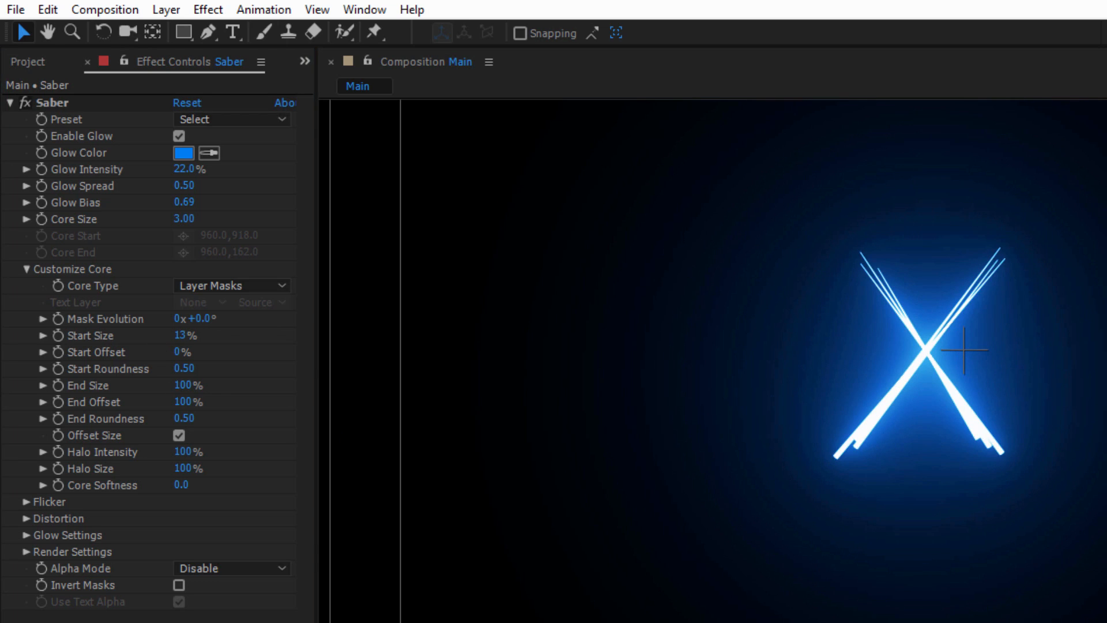
pyautogui.hotkey('ctrl', 'z')
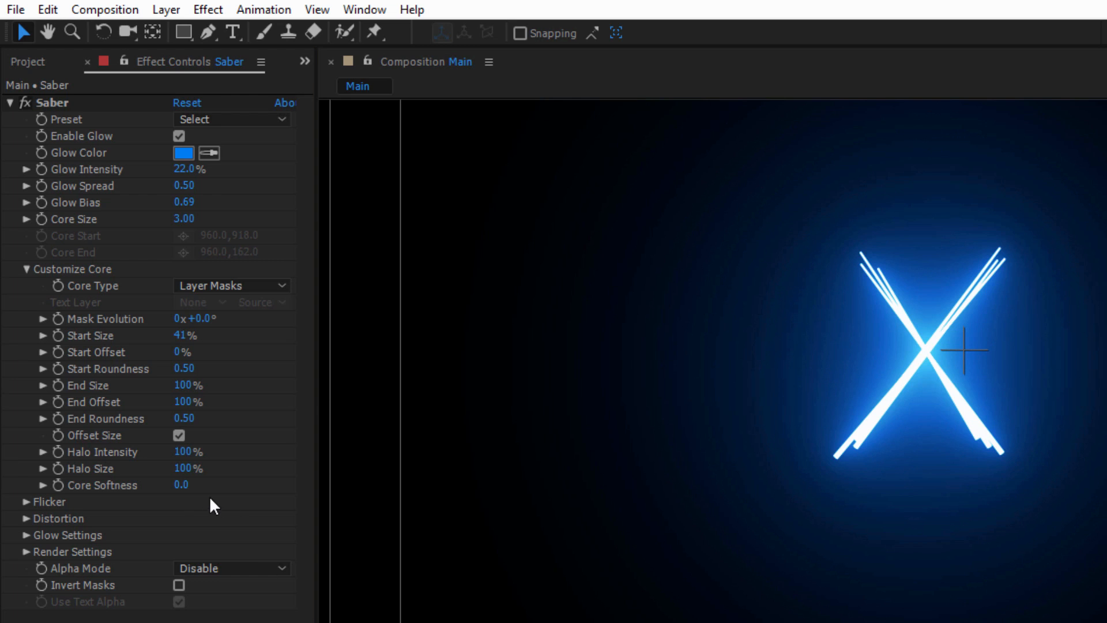
# Set the saber core's Core Softness to 2.4
pyautogui.click(181, 485)
pyautogui.write('2.4')
pyautogui.press('Return')
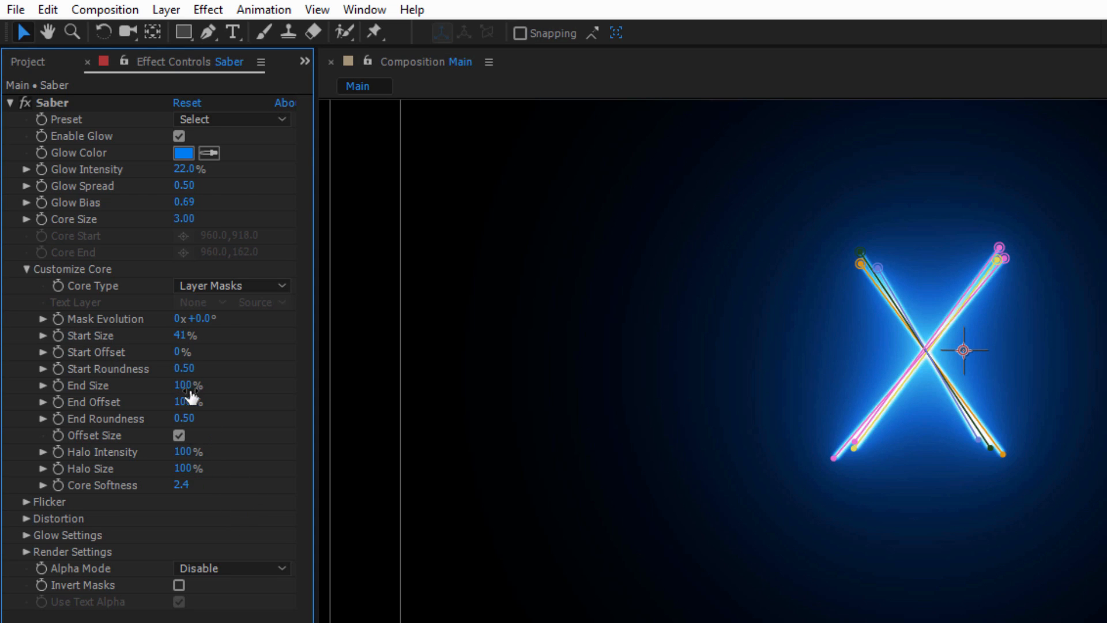
# Try an End Size of 0% and an End Offset of 33% for the saber core, and undo both changes
pyautogui.moveTo(185, 385); pyautogui.dragTo(35, 389)
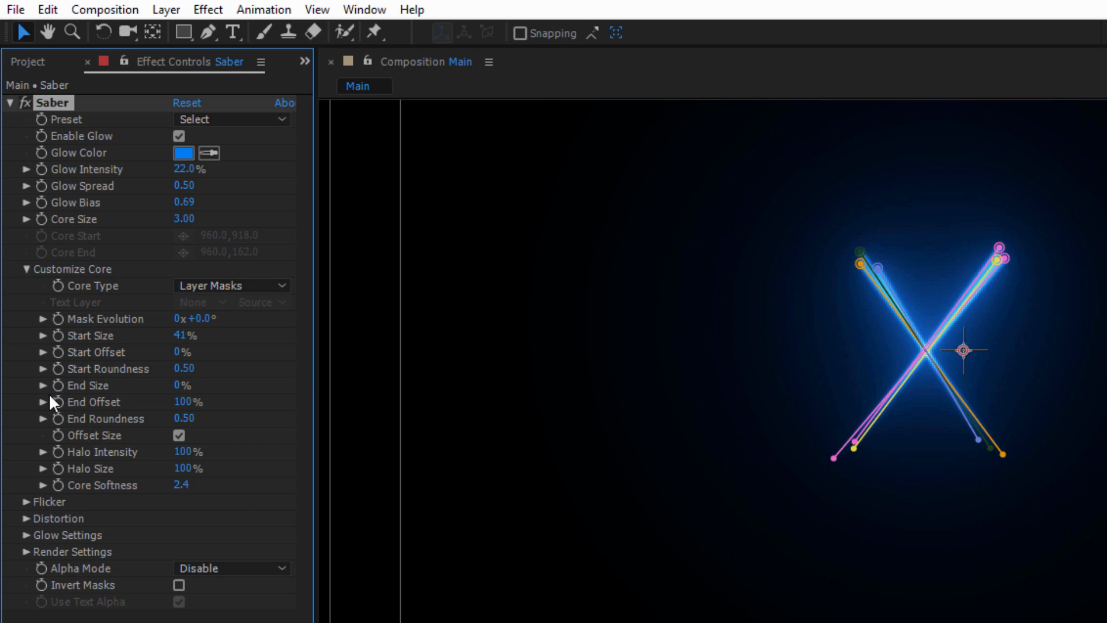
pyautogui.click(965, 397)
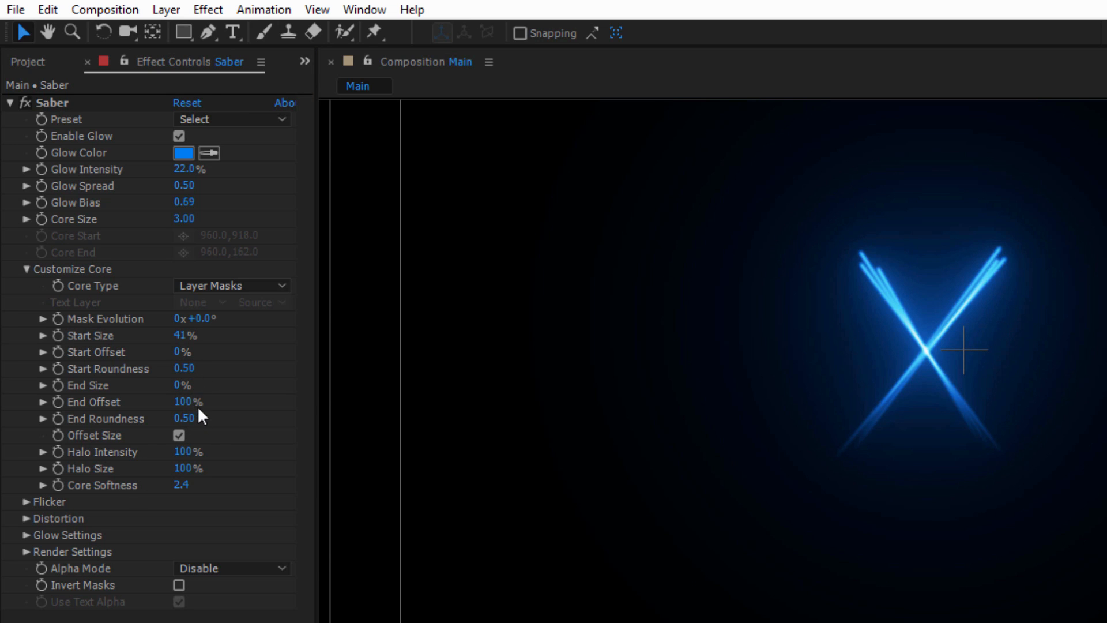
pyautogui.click(132, 402)
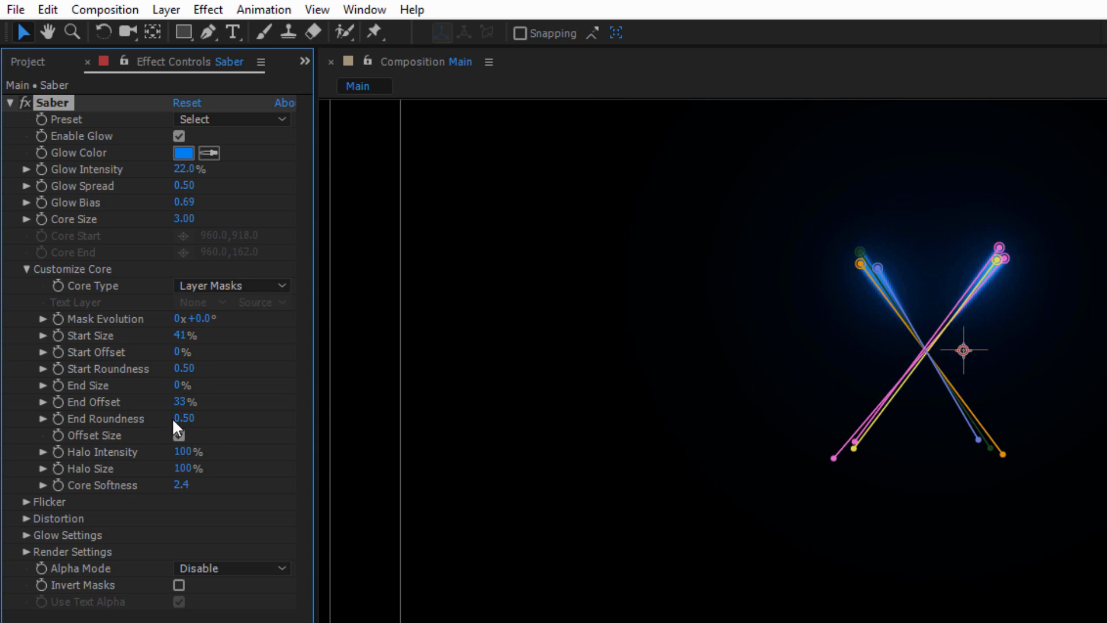
pyautogui.hotkey('ctrl', 'z')
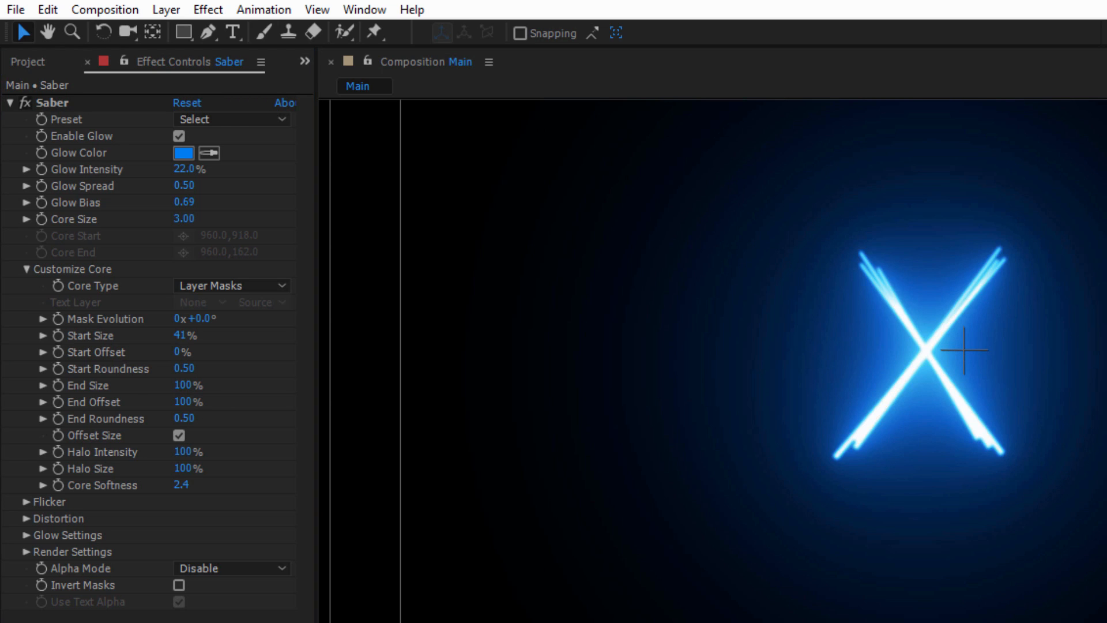
# Set the saber's Flicker Intensity to 22%
pyautogui.click(26, 501)
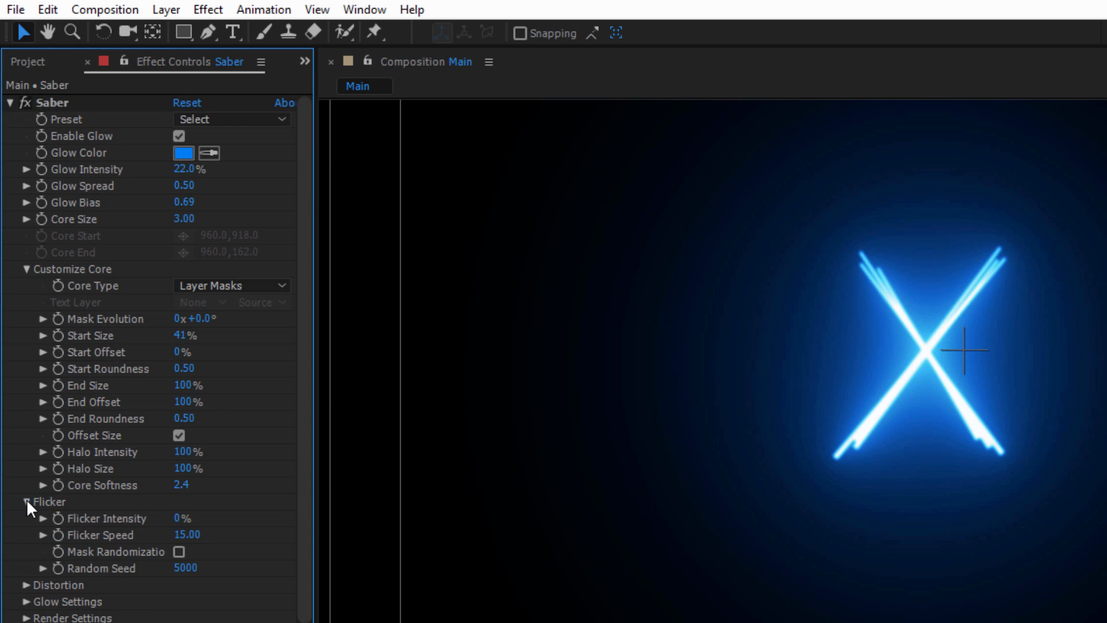
pyautogui.click(181, 518)
pyautogui.write('22')
pyautogui.press('Return')
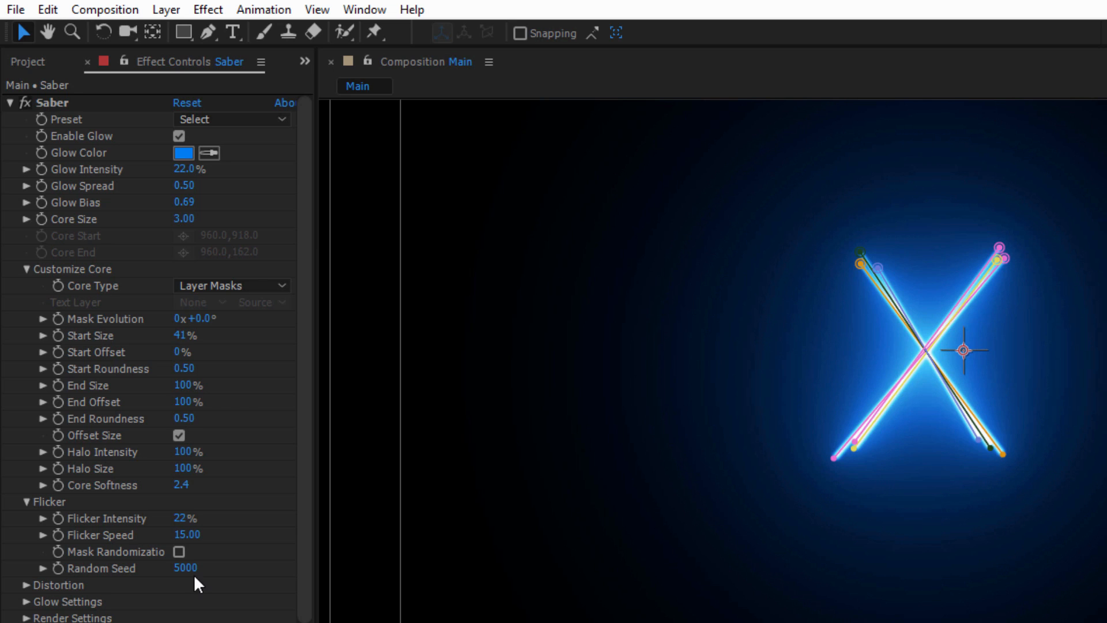
# Try a Distortion Amount of 73 for the saber's Glow Distortion, and undo the change
pyautogui.scroll(-1, 195, 583)
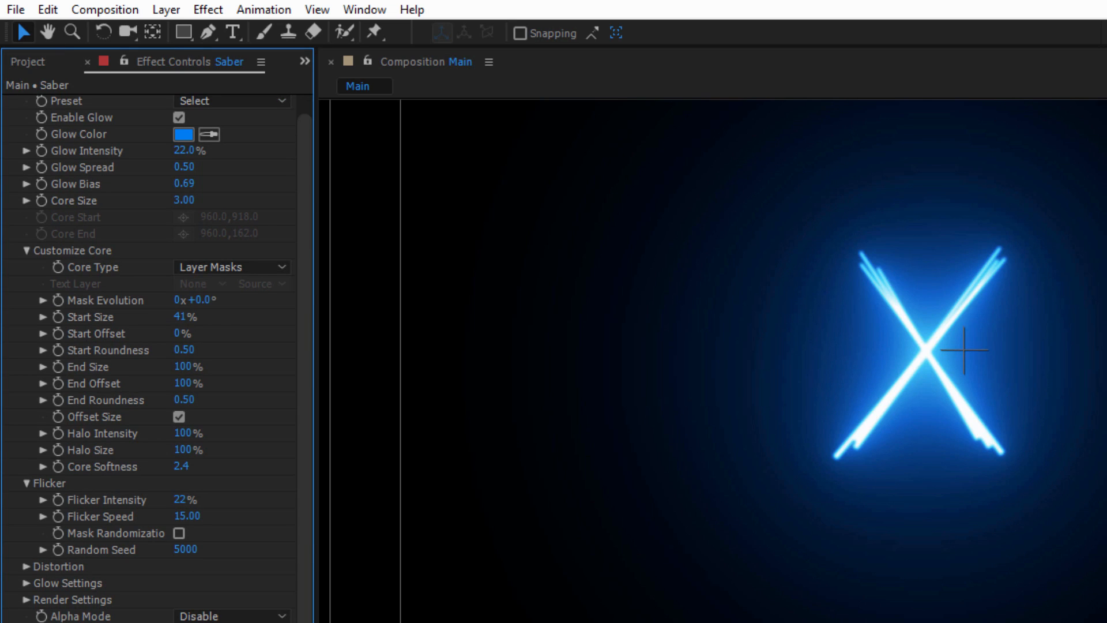
pyautogui.click(26, 565)
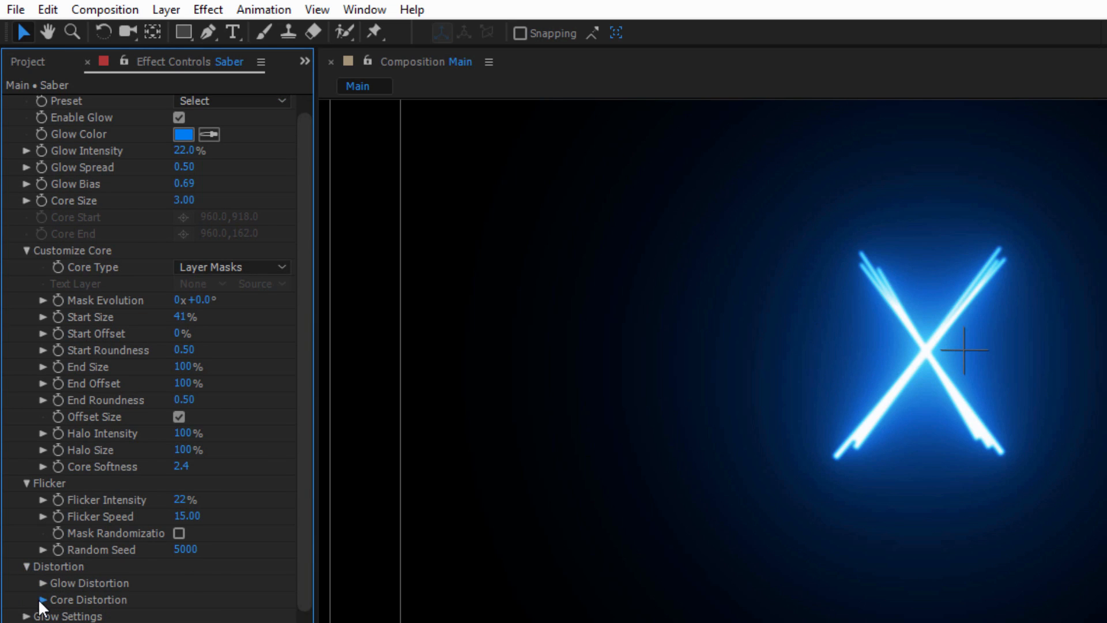
pyautogui.click(40, 599)
pyautogui.click(46, 403)
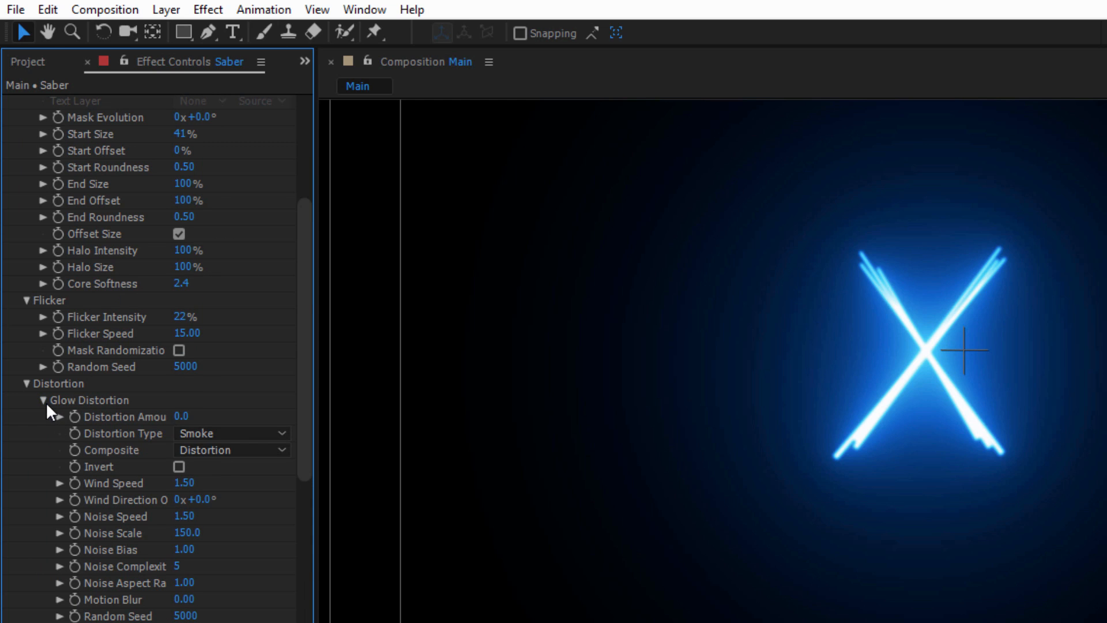
pyautogui.moveTo(192, 416); pyautogui.dragTo(253, 414)
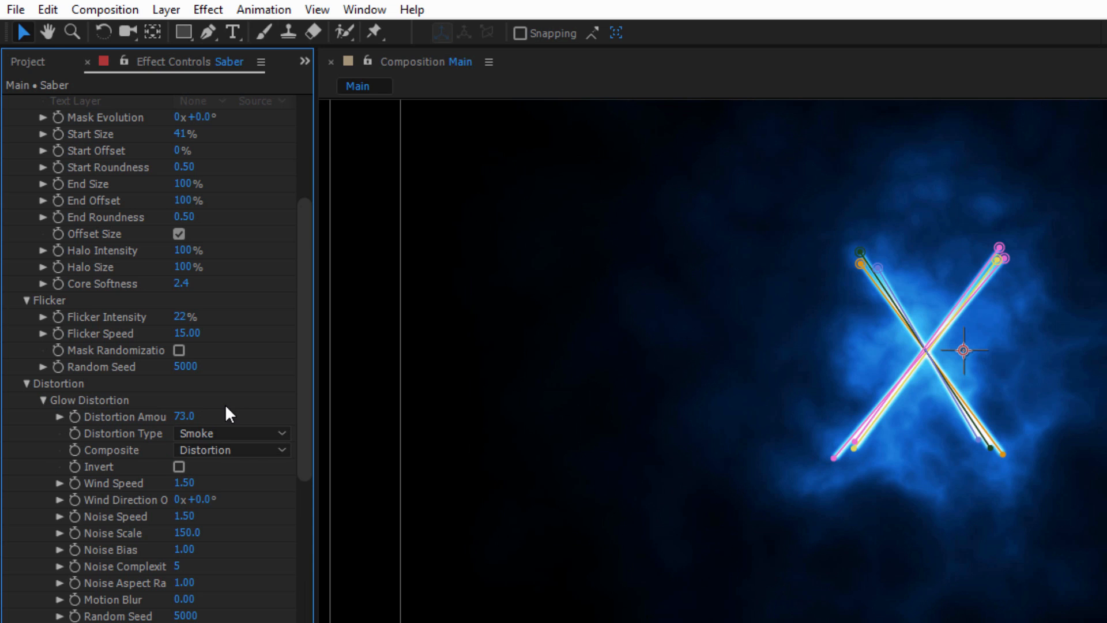
pyautogui.hotkey('ctrl', 'z')
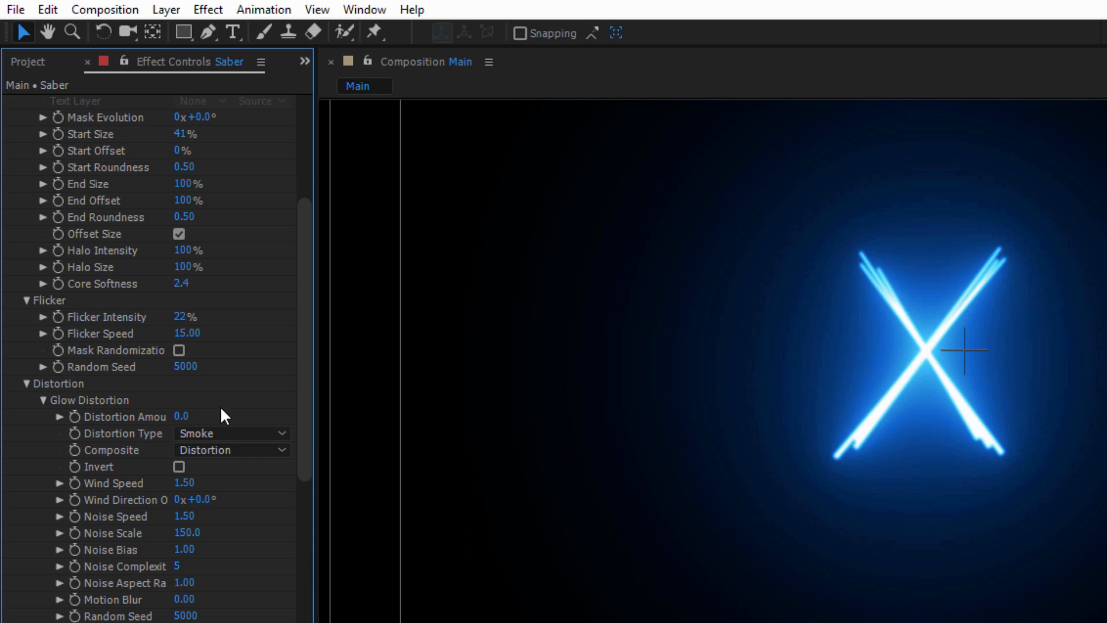
# Set the saber's Core Distortion amount to 12 and deselect the layer
pyautogui.click(43, 399)
pyautogui.scroll(-2, 179, 404)
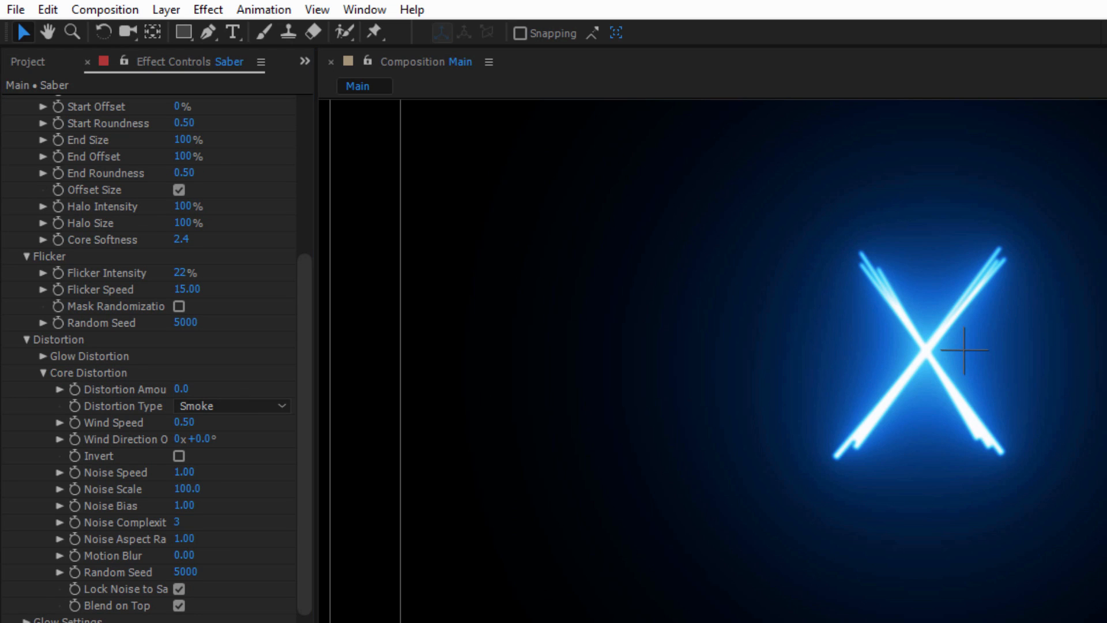
pyautogui.click(179, 388)
pyautogui.write('12')
pyautogui.press('Return')
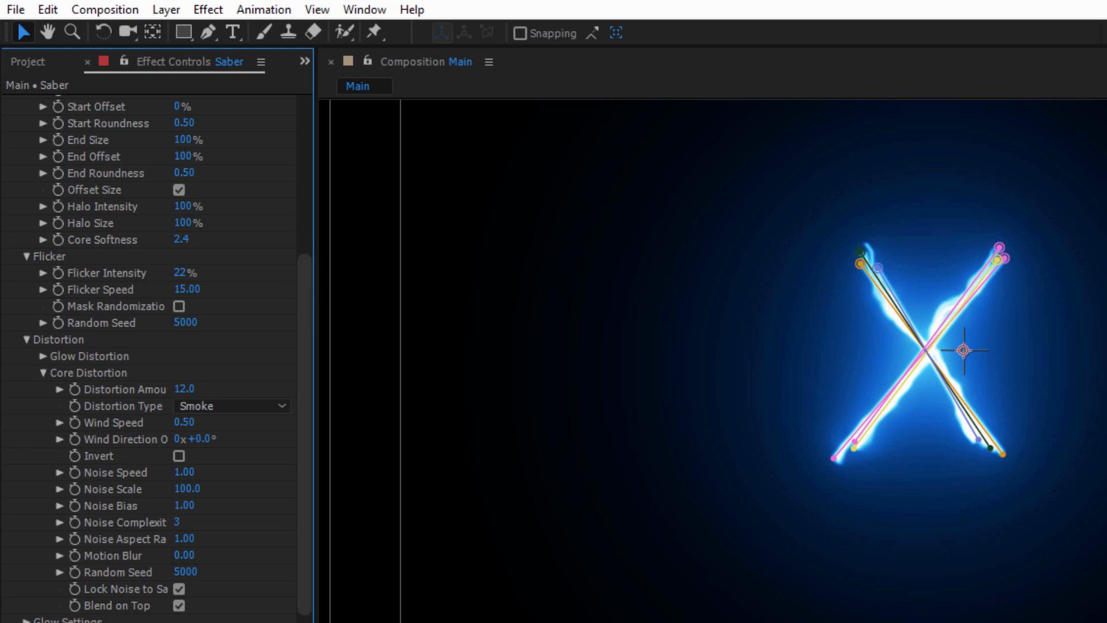
pyautogui.click(899, 622)
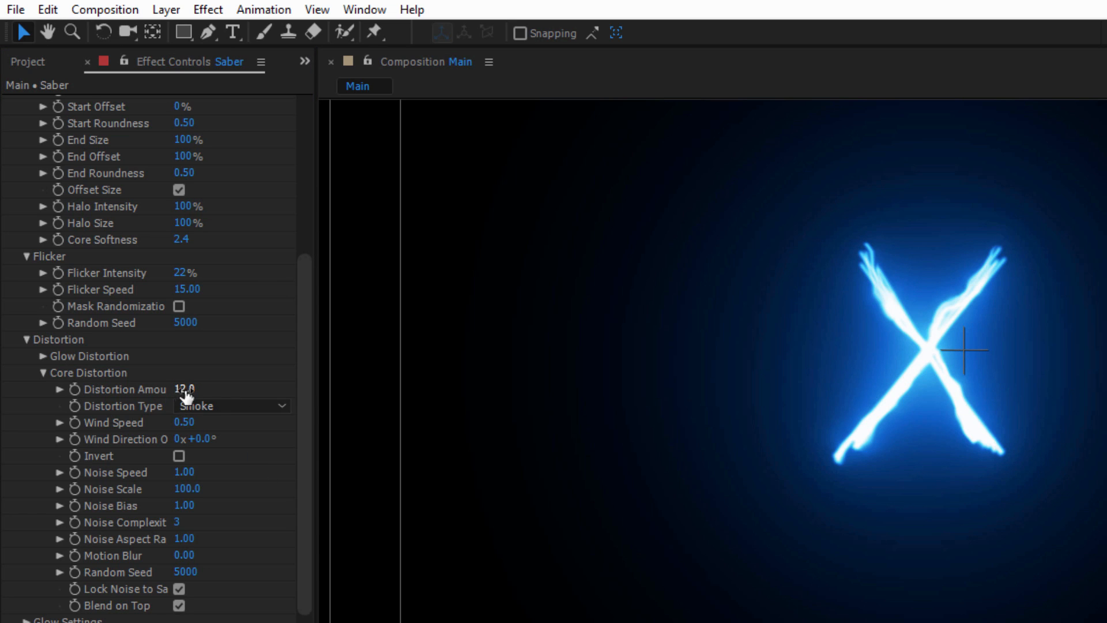
# Collapse the Core Distortion, Distortion and Flicker groups of the Saber effect
pyautogui.scroll(-3, 920, 351)
pyautogui.scroll(3, 920, 352)
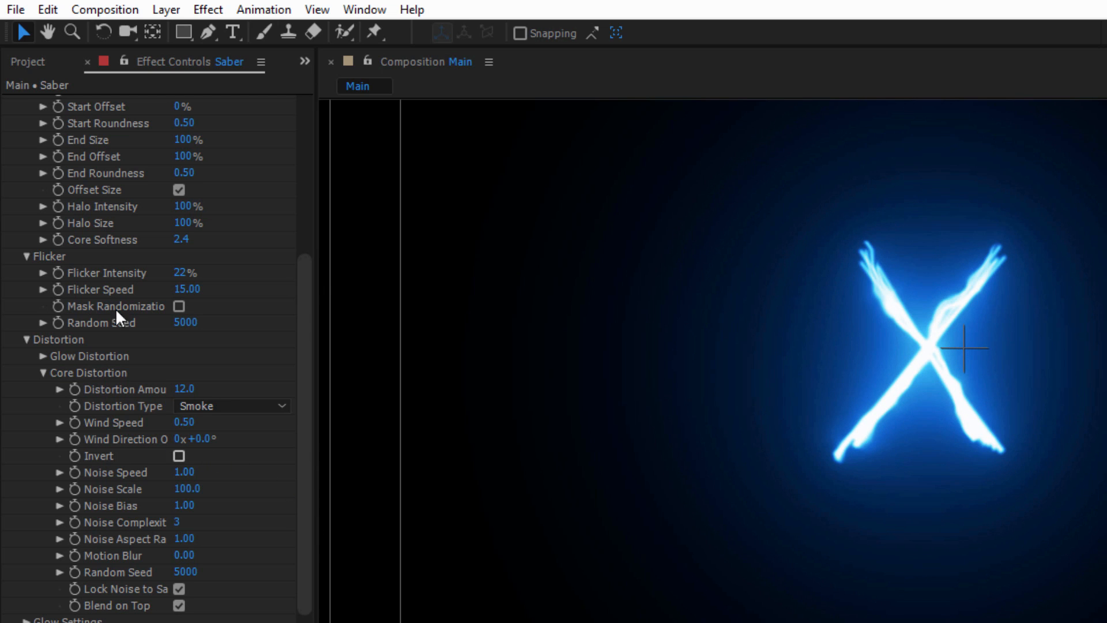
pyautogui.click(43, 373)
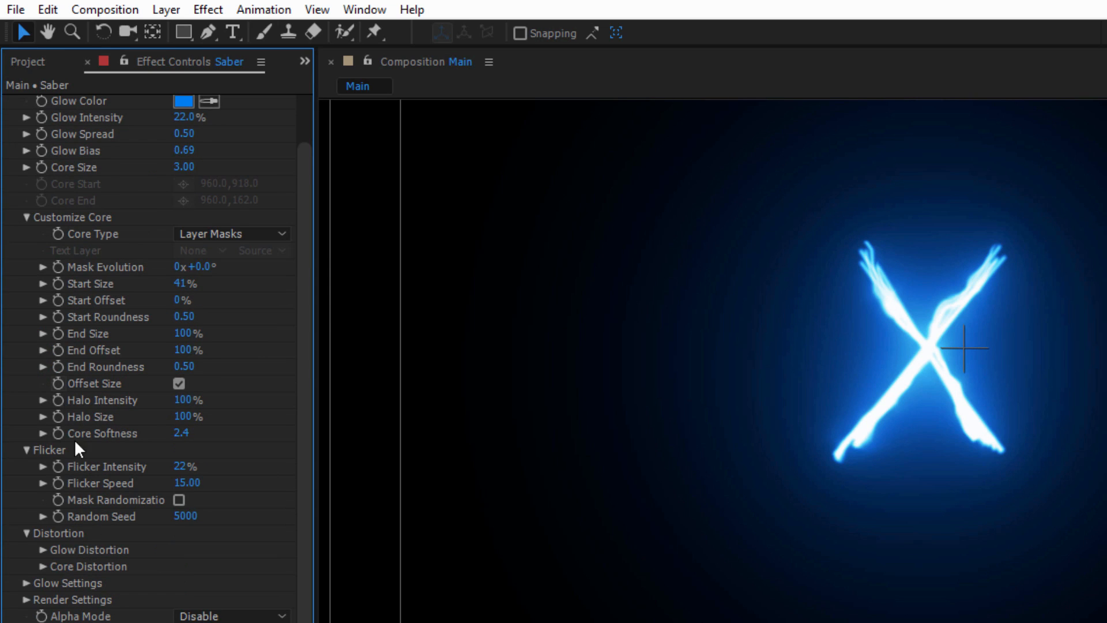
pyautogui.click(25, 532)
pyautogui.click(26, 483)
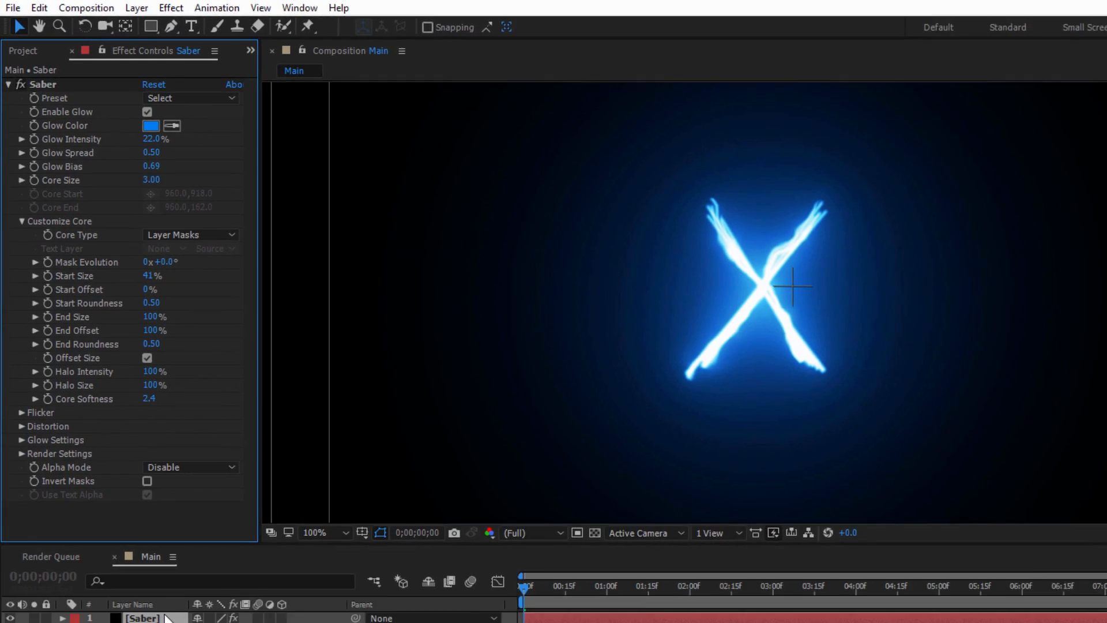
# Reveal the Saber layer's mask paths to examine them, and collapse the layer again
pyautogui.click(126, 472)
pyautogui.press('m')
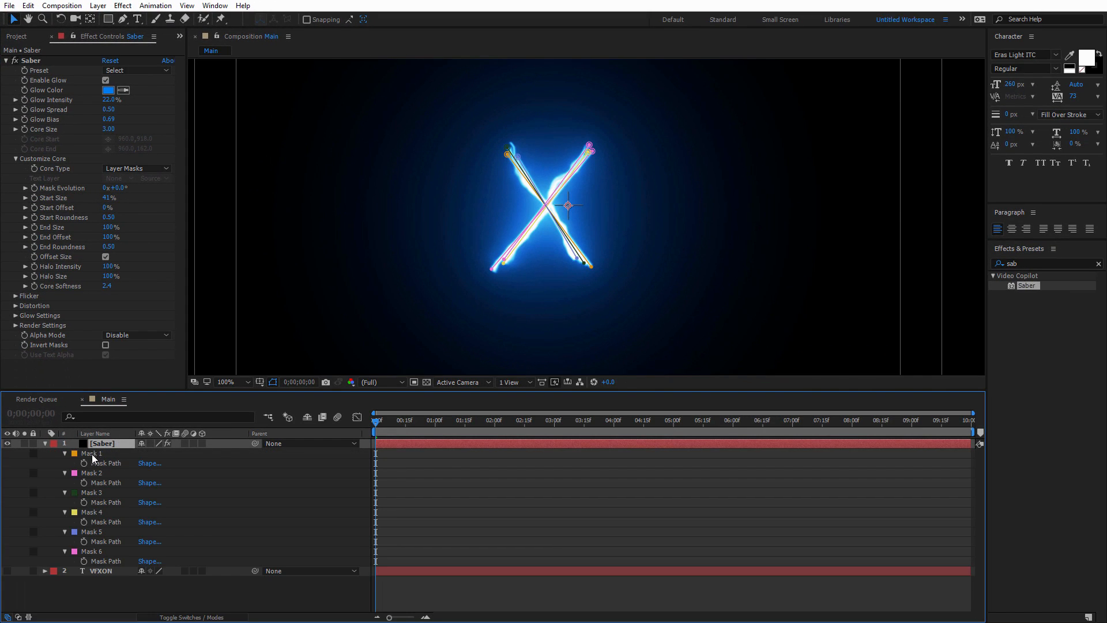
pyautogui.click(46, 445)
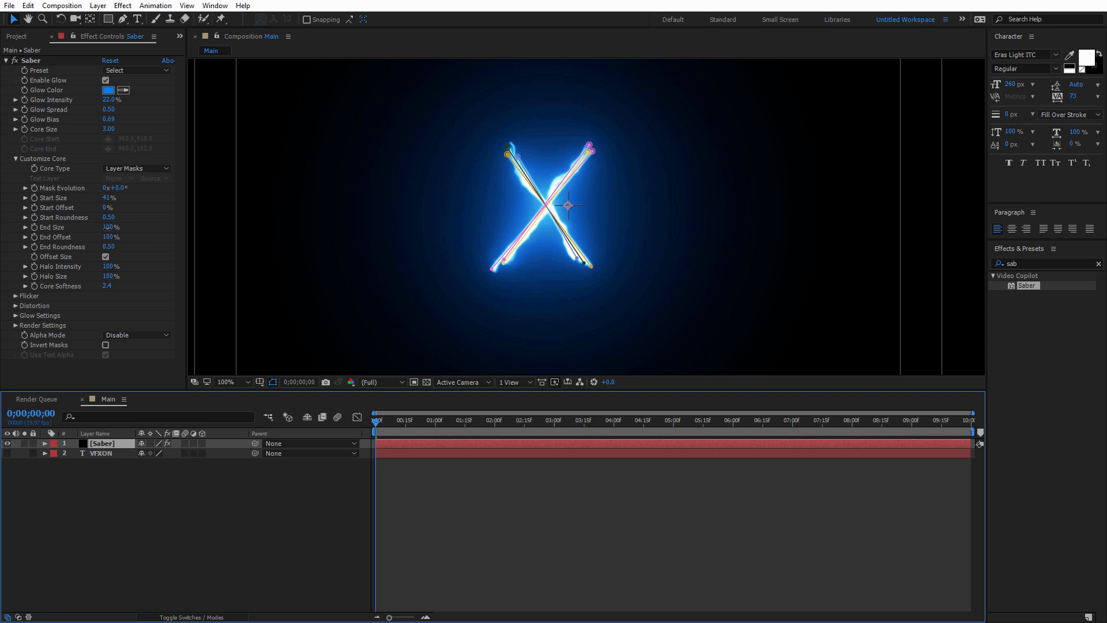
# Try an End Size of 0% for the saber core, and undo the change
pyautogui.moveTo(108, 231); pyautogui.dragTo(41, 228)
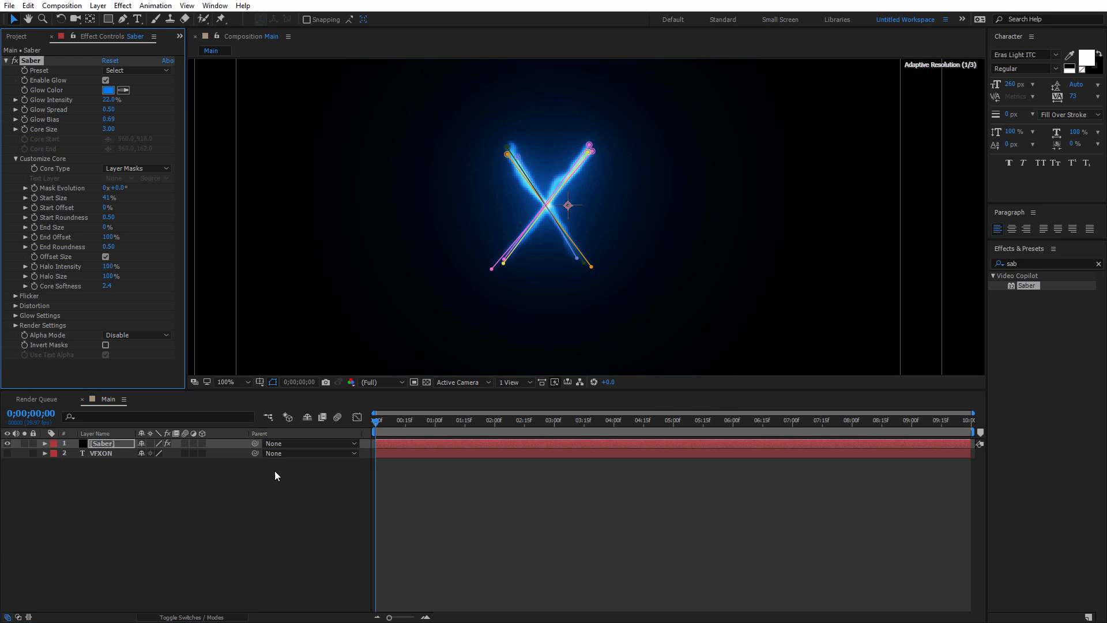
pyautogui.click(278, 500)
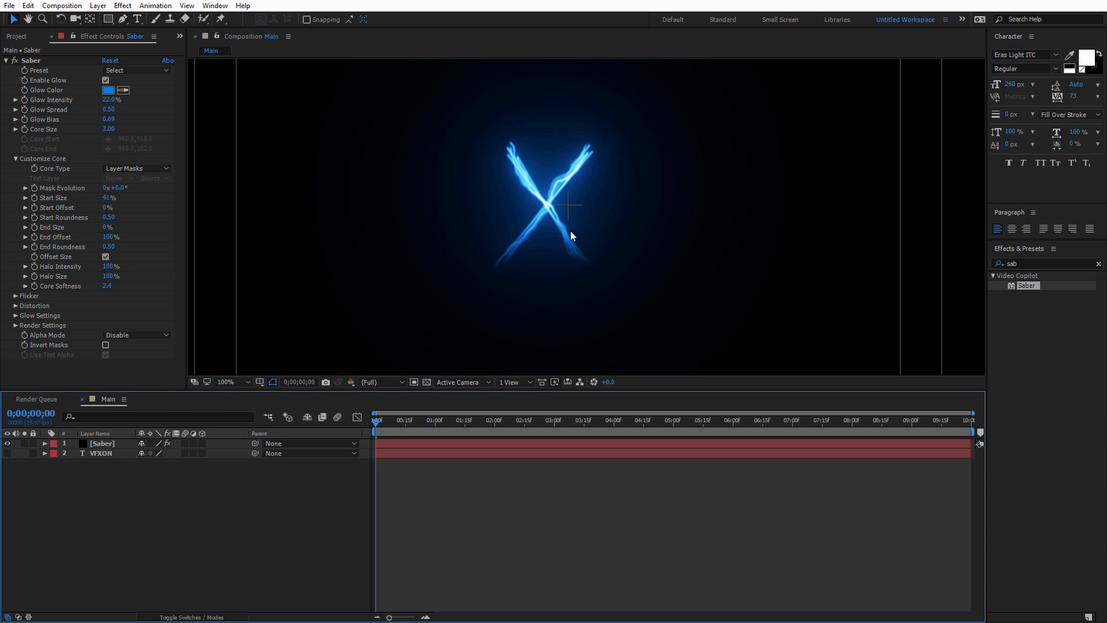
pyautogui.hotkey('ctrl', 'z')
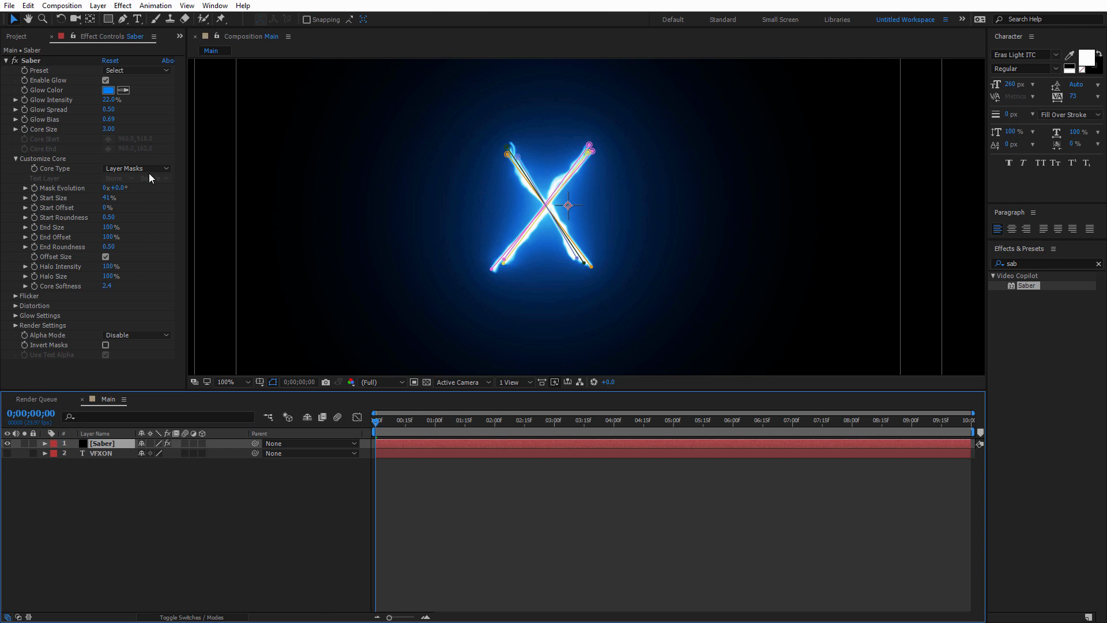
# Try a red Glow Color for the saber, and undo the change
pyautogui.click(108, 91)
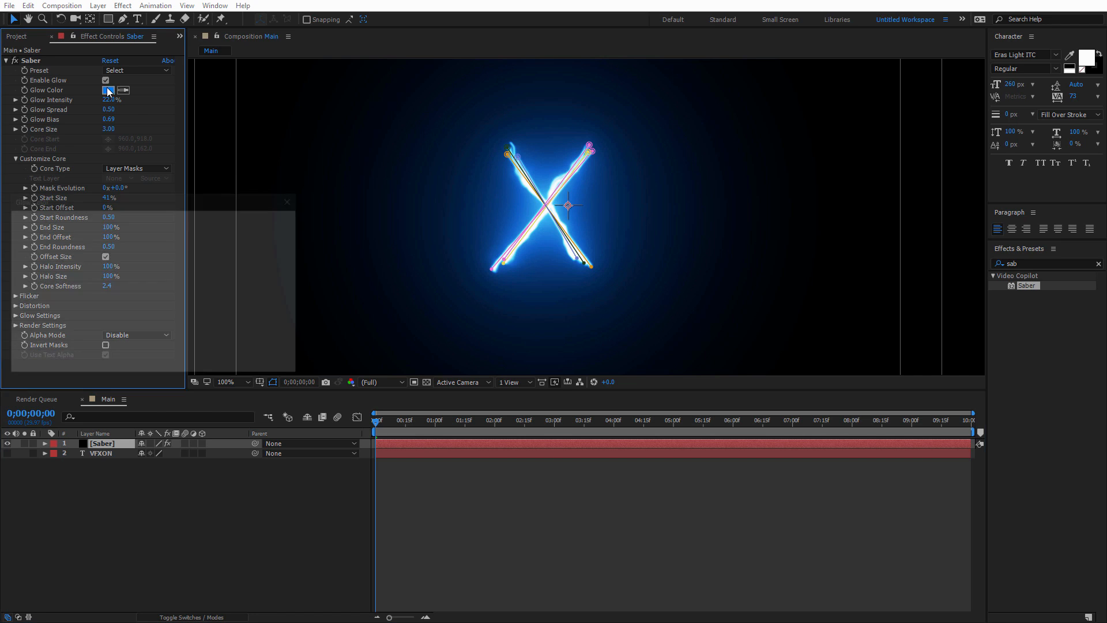
pyautogui.moveTo(177, 239); pyautogui.dragTo(177, 219)
pyautogui.click(267, 221)
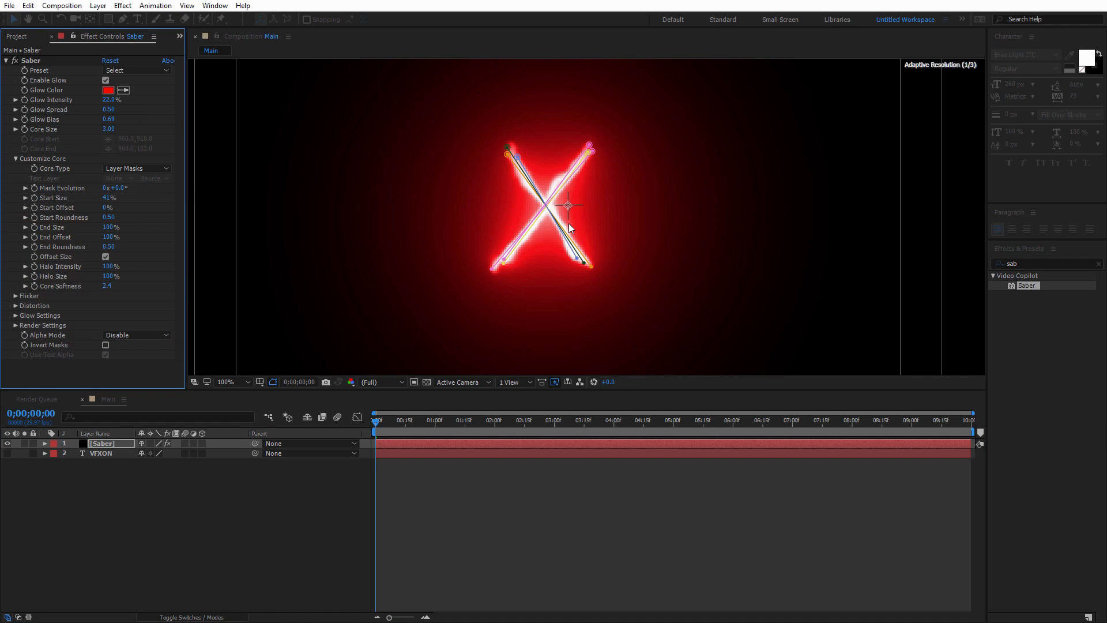
pyautogui.hotkey('ctrl', 'z')
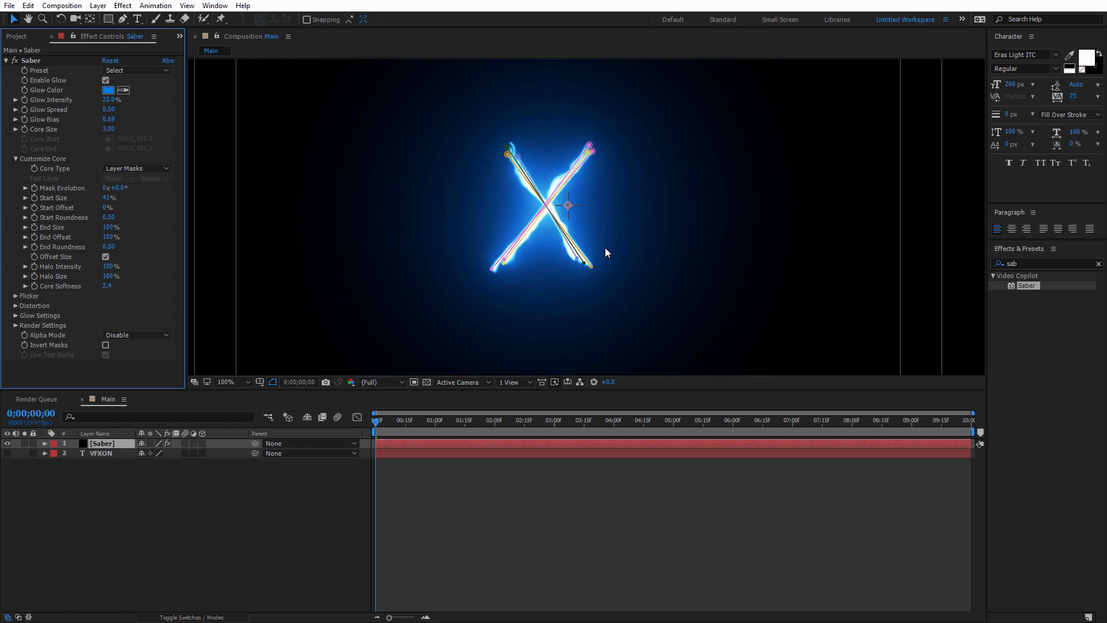
# Hide the Saber layer and duplicate it five times, giving one layer per mask
pyautogui.click(251, 504)
pyautogui.click(99, 445)
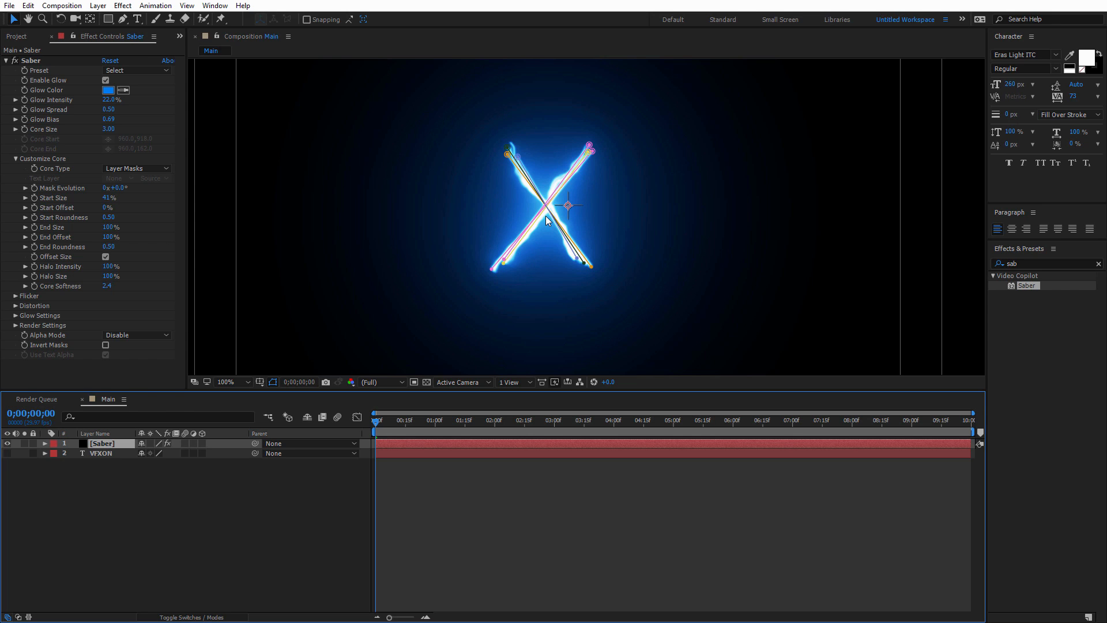
pyautogui.click(7, 443)
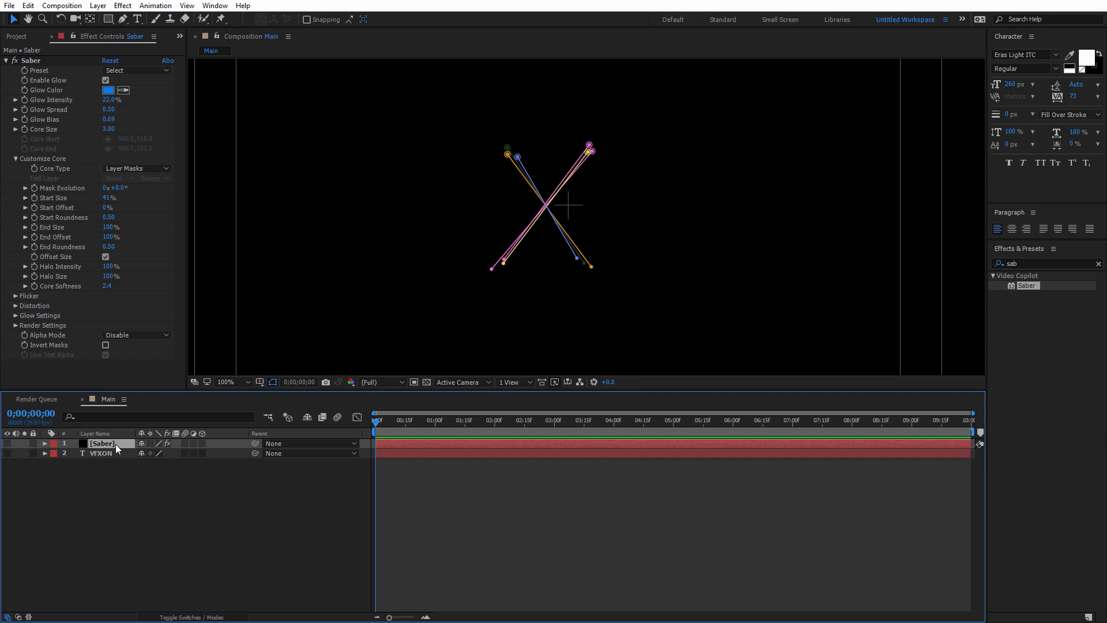
pyautogui.hotkey('ctrl', 'd')
pyautogui.hotkey('ctrl', 'd')
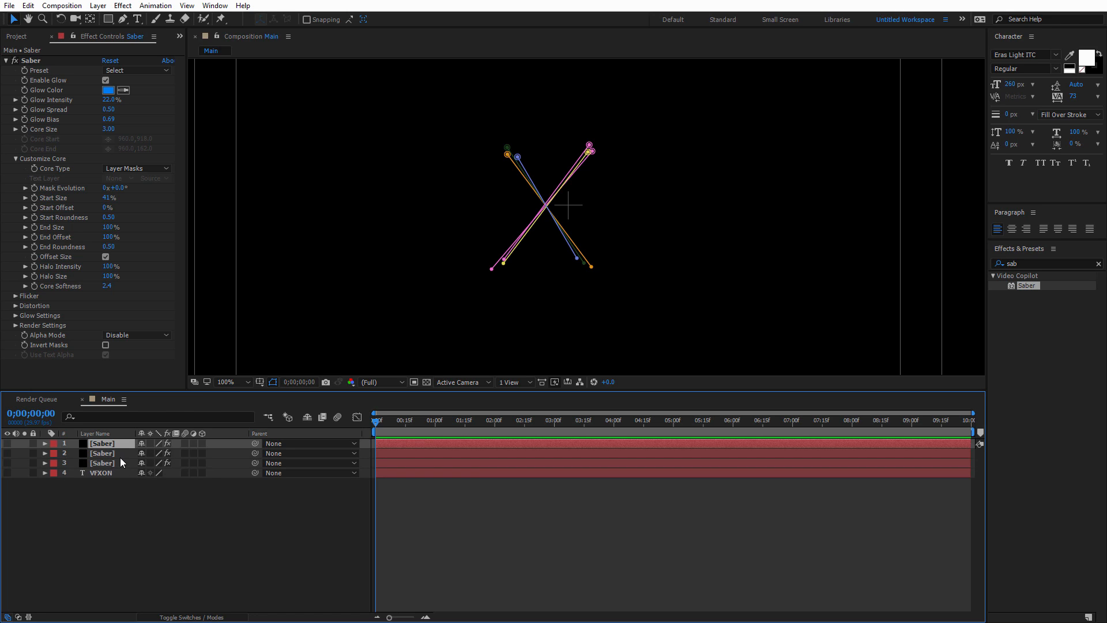
pyautogui.hotkey('ctrl', 'd')
pyautogui.hotkey('ctrl', 'd')
pyautogui.hotkey('ctrl', 'd')
# Select all six Saber layers and reveal their mask paths
pyautogui.click(112, 493)
pyautogui.click(110, 483)
pyautogui.click(107, 472)
pyautogui.click(105, 464)
pyautogui.click(106, 454)
pyautogui.click(107, 444)
pyautogui.click(113, 492)
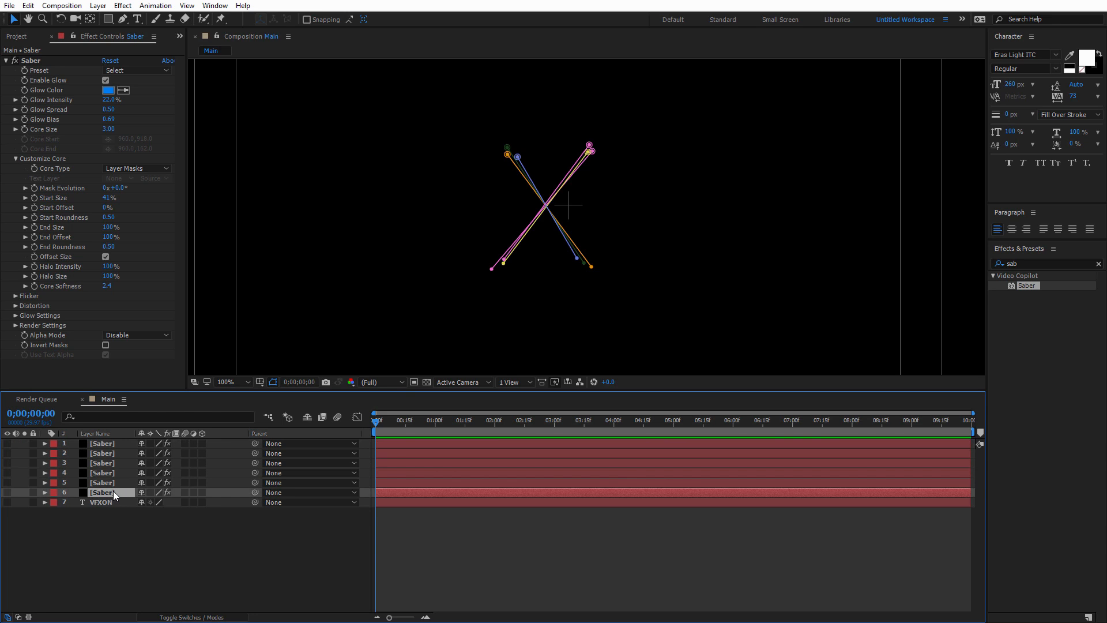
pyautogui.keyDown('shift'); pyautogui.click(102, 444); pyautogui.keyUp('shift')
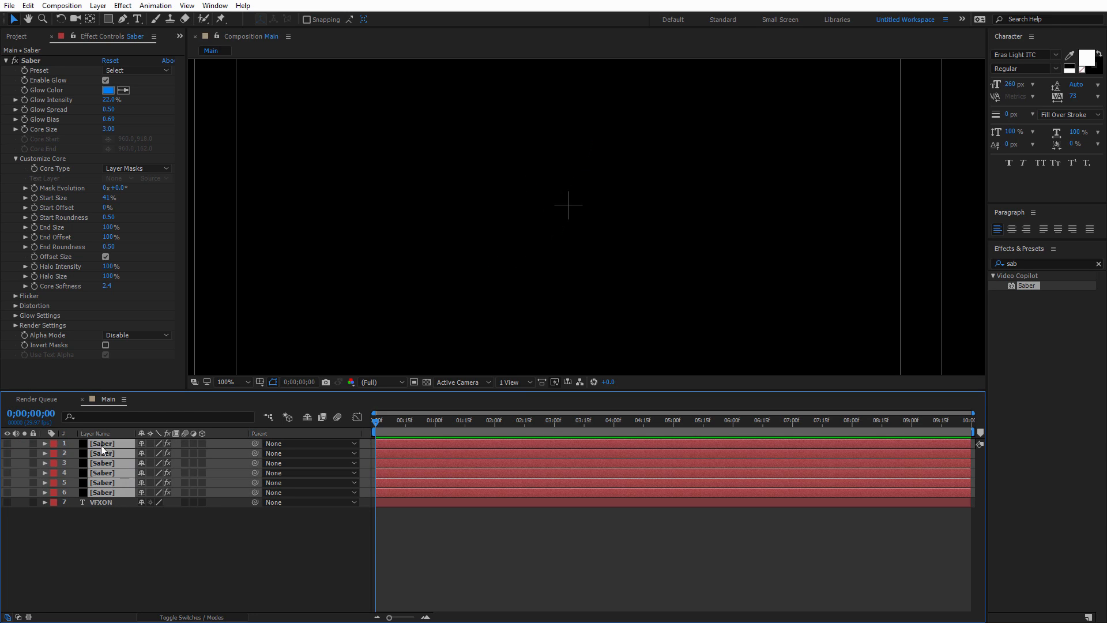
pyautogui.press('m')
pyautogui.scroll(-5, 160, 504)
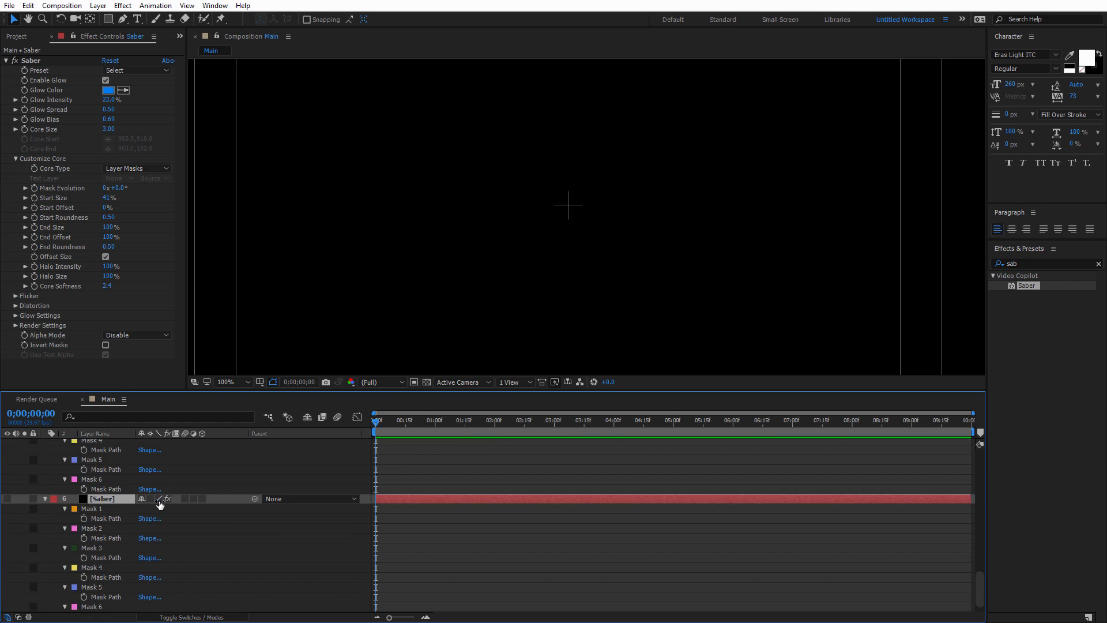
# Delete Masks 2 to 6 from Saber layer 6, keeping only Mask 1
pyautogui.scroll(-1, 167, 509)
pyautogui.click(105, 586)
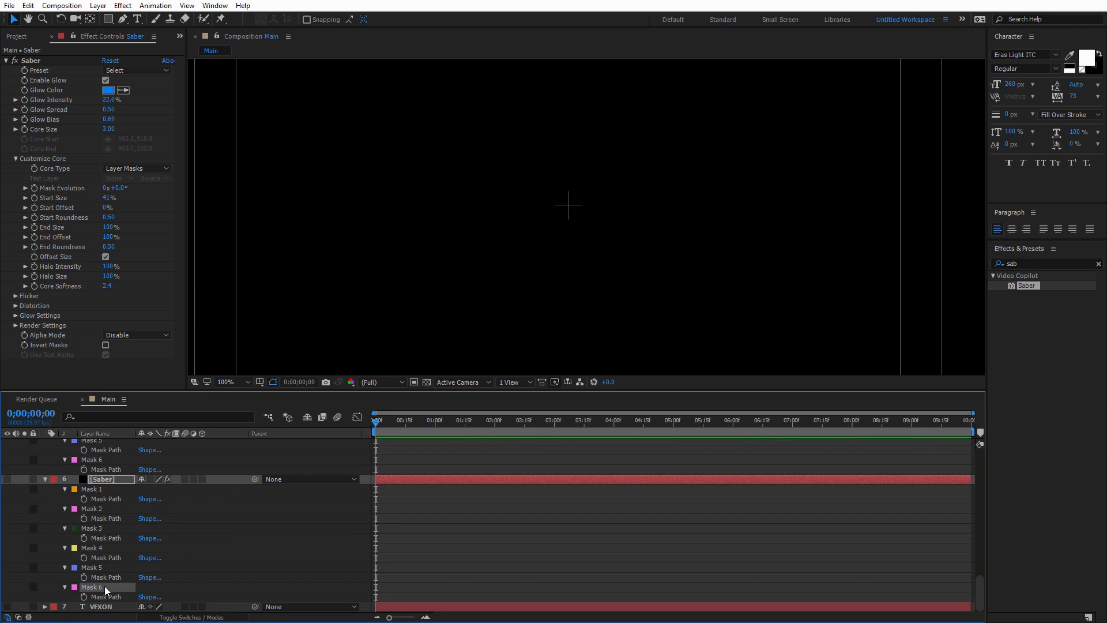
pyautogui.keyDown('shift'); pyautogui.click(99, 509); pyautogui.keyUp('shift')
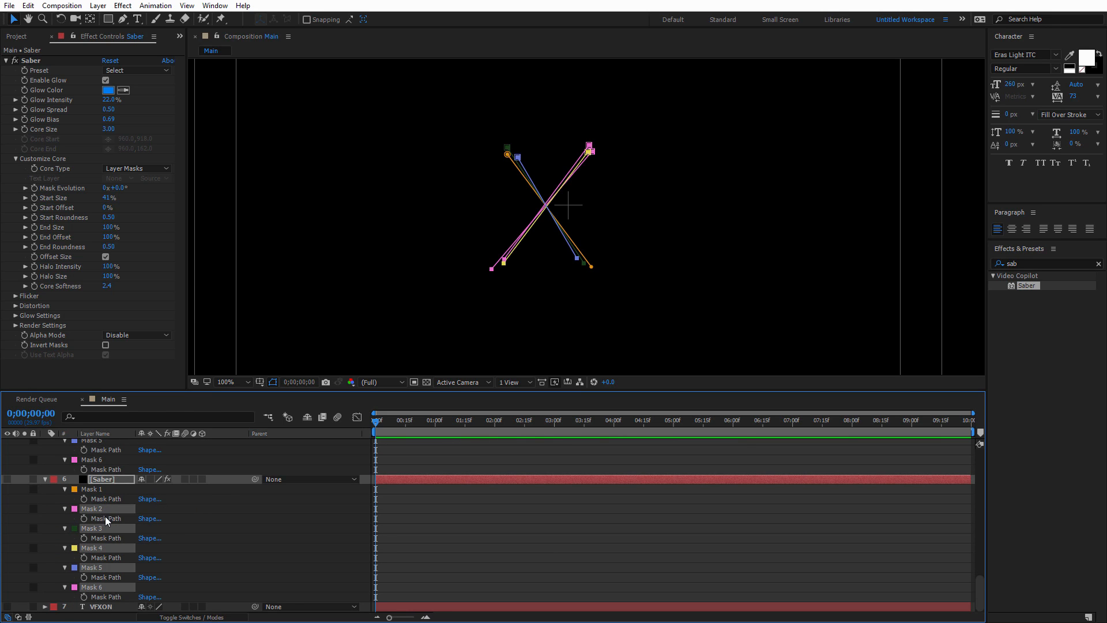
pyautogui.press('Delete')
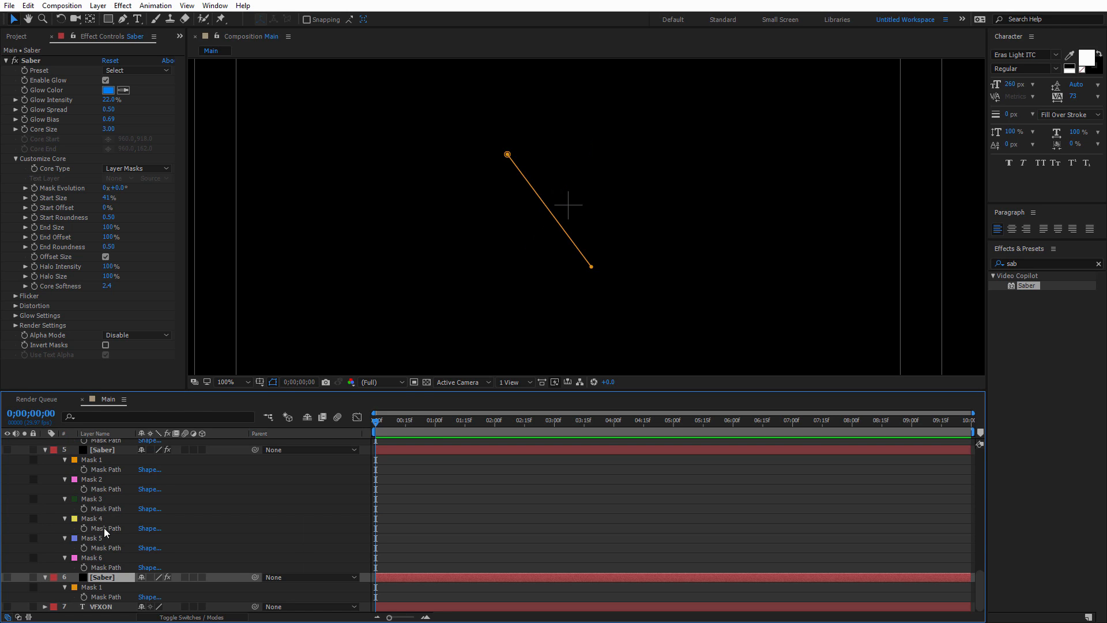
# Delete Masks 3 to 6 and Mask 1 from Saber layer 5, keeping only Mask 2
pyautogui.click(107, 557)
pyautogui.keyDown('shift'); pyautogui.click(103, 501); pyautogui.keyUp('shift')
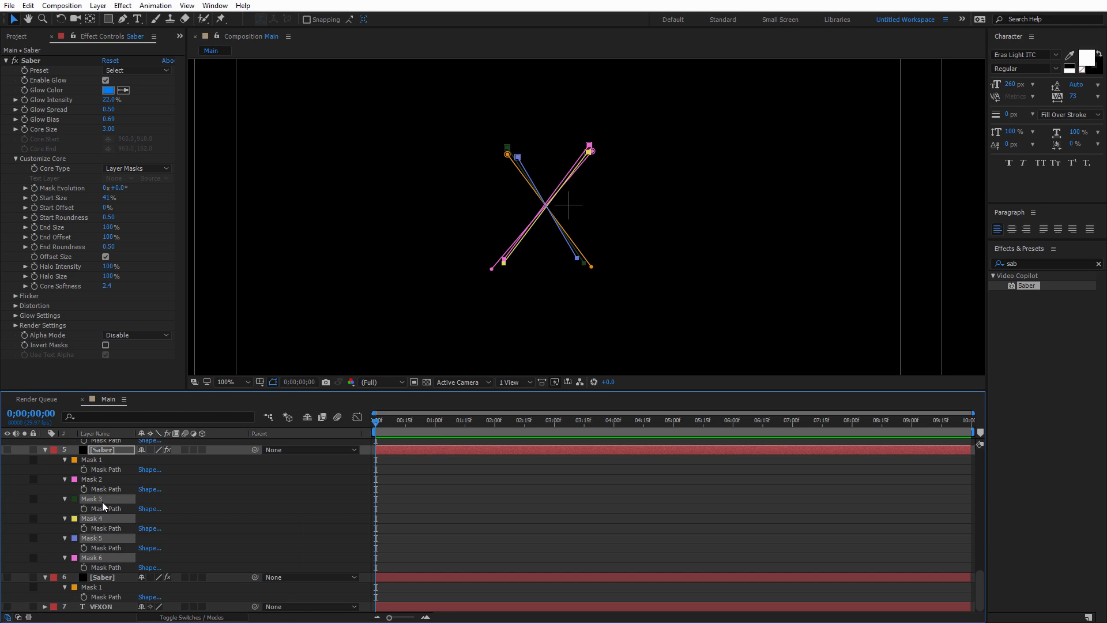
pyautogui.press('Delete')
pyautogui.click(104, 536)
pyautogui.press('Delete')
# Delete Masks 4 to 6 and Masks 1 and 2 from Saber layer 4, keeping only Mask 3
pyautogui.click(100, 529)
pyautogui.keyDown('shift'); pyautogui.click(95, 490); pyautogui.keyUp('shift')
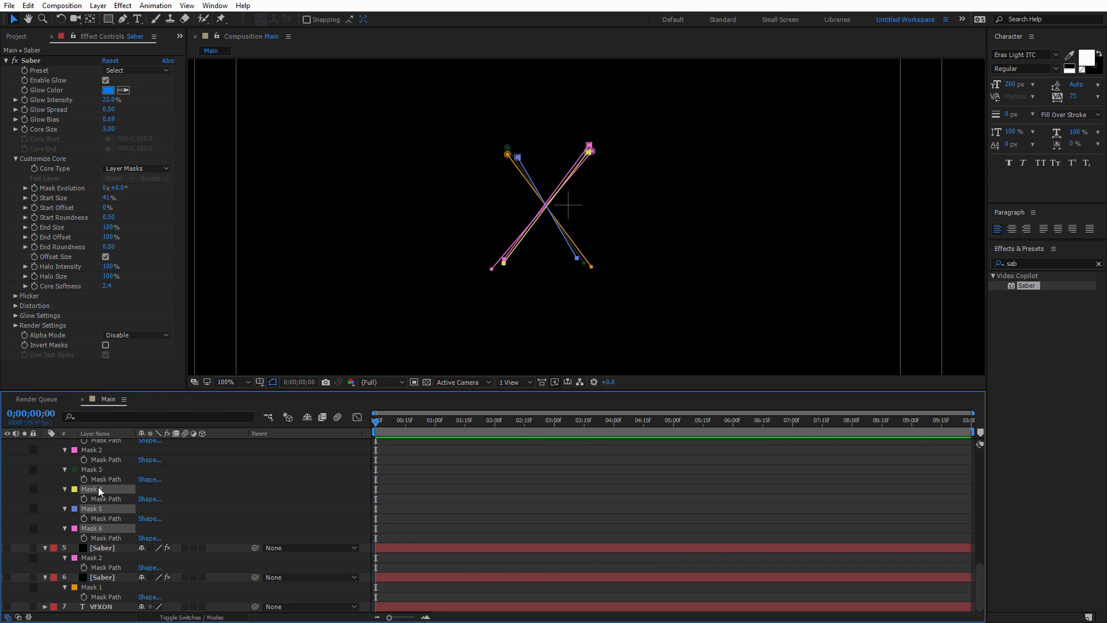
pyautogui.press('Delete')
pyautogui.click(95, 508)
pyautogui.press('Delete')
pyautogui.click(96, 507)
pyautogui.press('Delete')
# Delete Masks 5 and 6 and Masks 1 to 3 from Saber layer 3, keeping only Mask 4
pyautogui.click(98, 499)
pyautogui.scroll(1, 126, 511)
pyautogui.press('Delete')
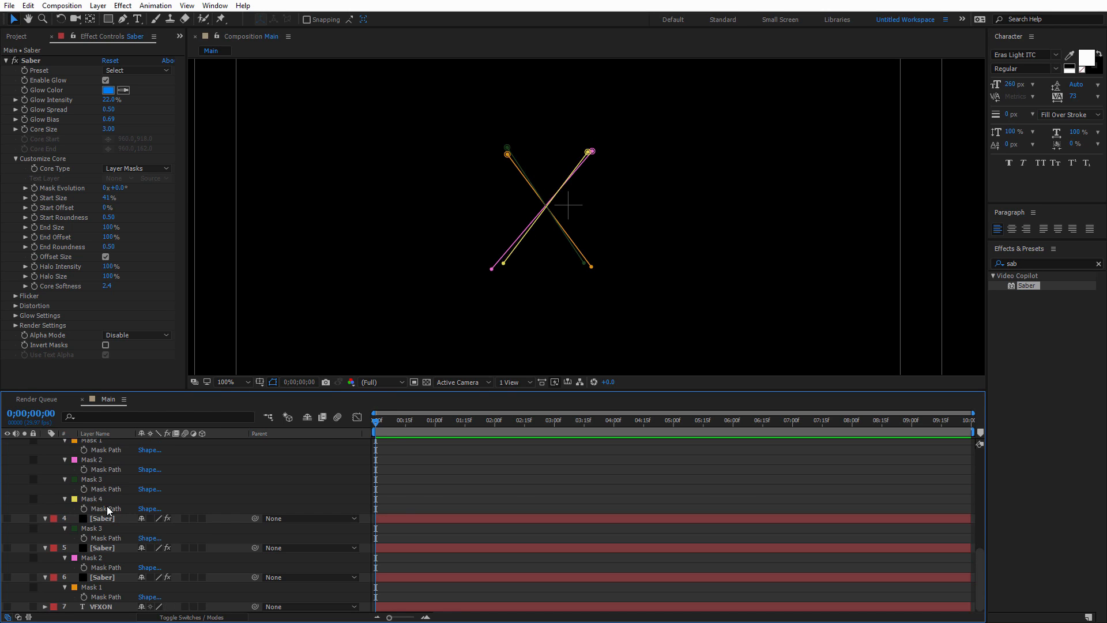
pyautogui.click(91, 479)
pyautogui.scroll(2, 107, 499)
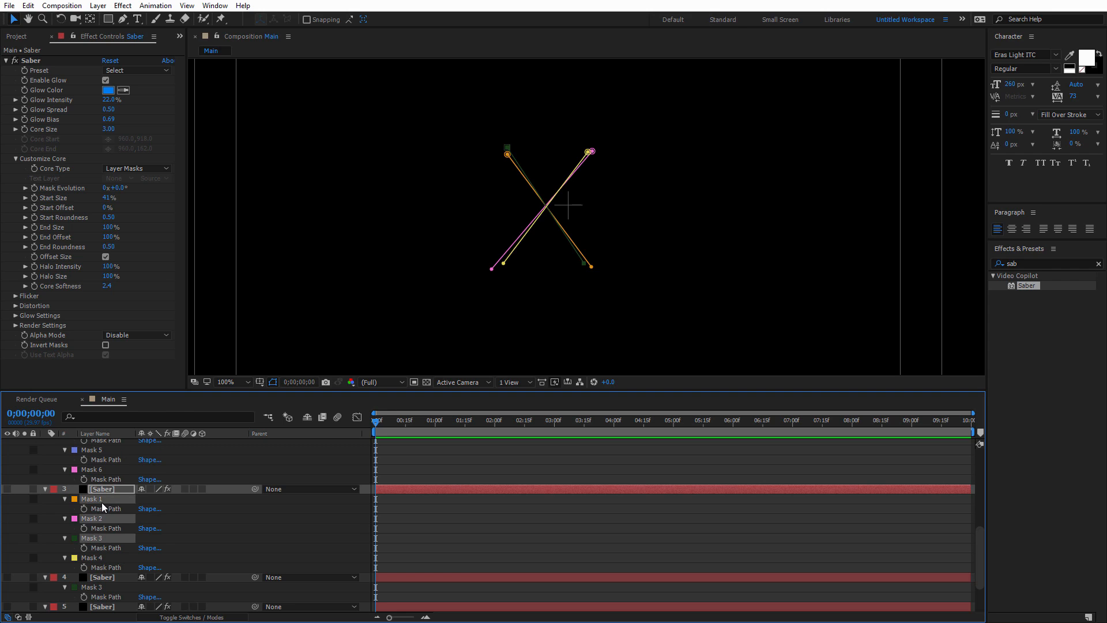
pyautogui.press('Delete')
pyautogui.scroll(2, 101, 500)
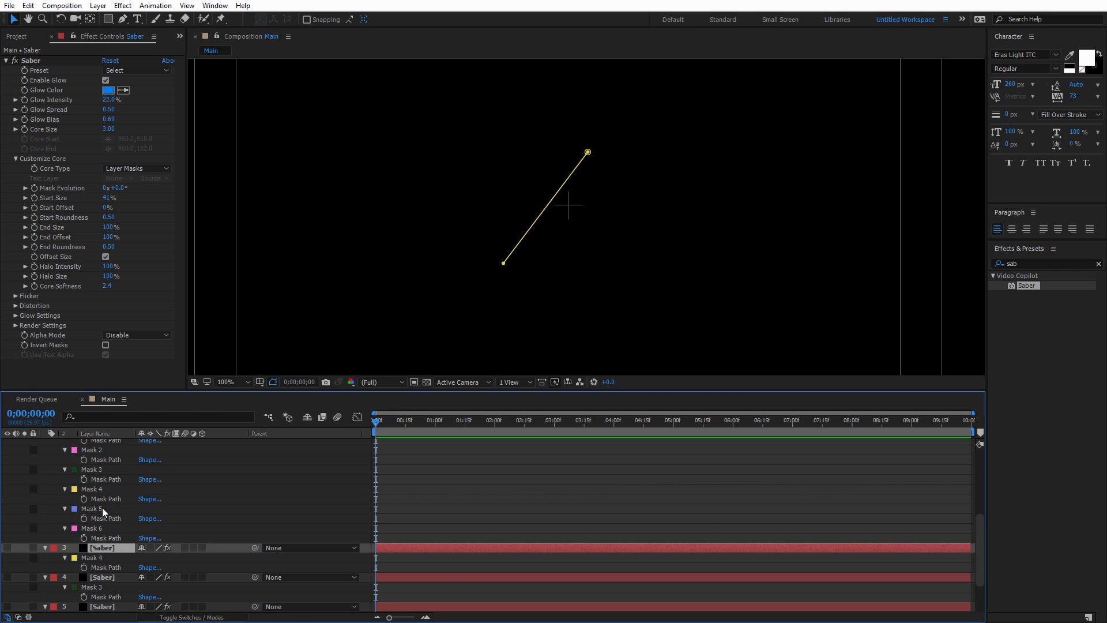
# Delete Mask 6 and Masks 1 to 4 from Saber layer 2, keeping only Mask 5
pyautogui.click(102, 530)
pyautogui.press('Delete')
pyautogui.click(105, 490)
pyautogui.scroll(2, 107, 493)
pyautogui.keyDown('shift'); pyautogui.click(100, 493); pyautogui.keyUp('shift')
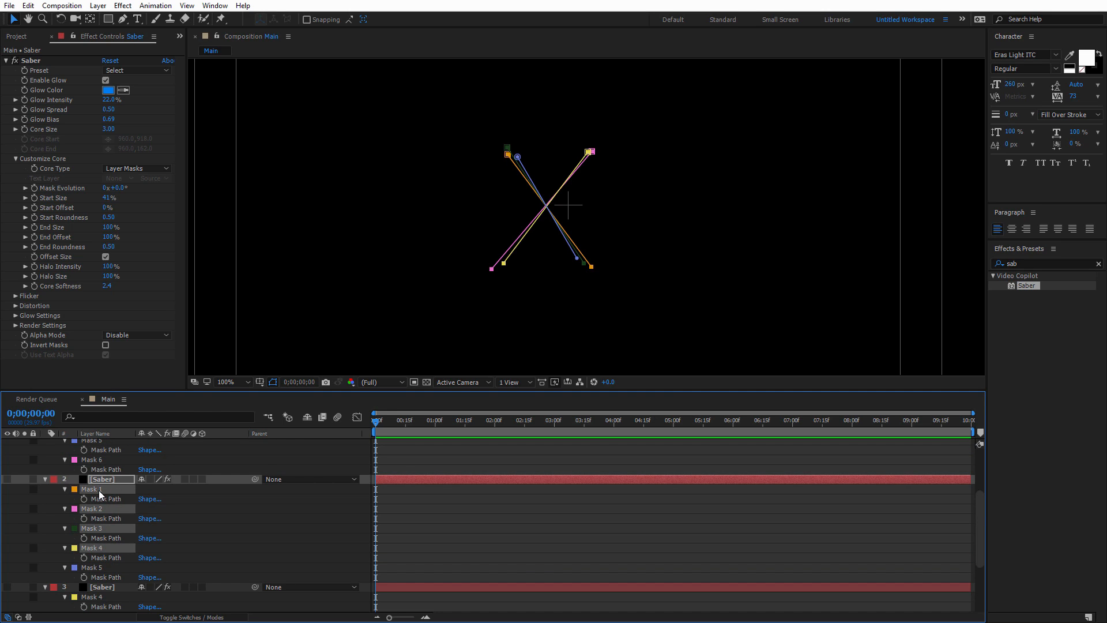
pyautogui.press('Delete')
# Delete Masks 1 to 5 from Saber layer 1, keeping only Mask 6
pyautogui.scroll(2, 104, 500)
pyautogui.click(95, 497)
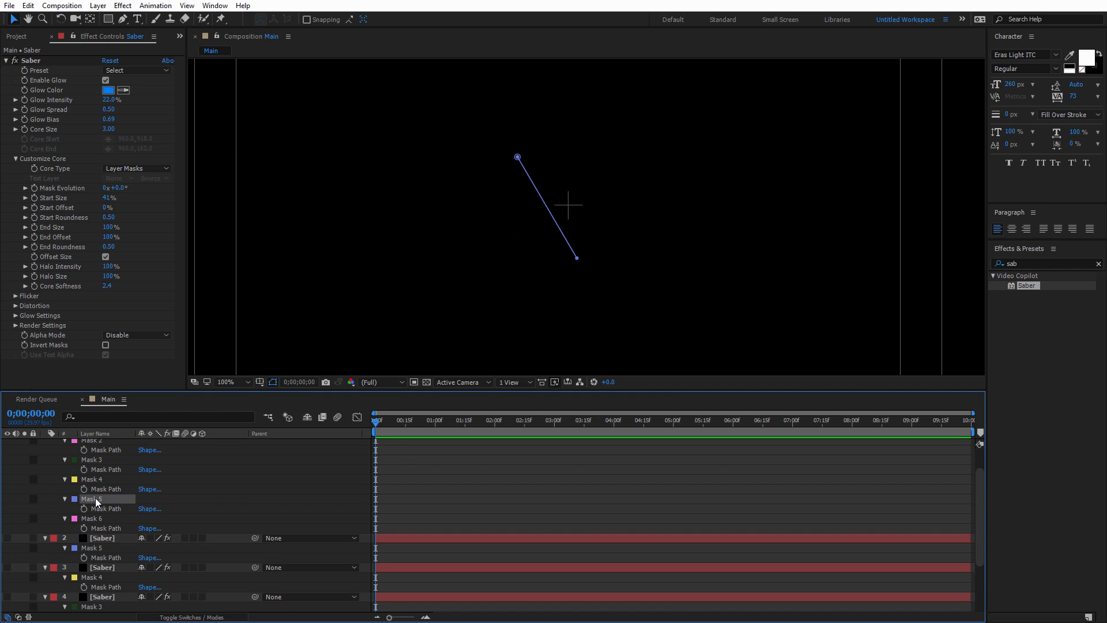
pyautogui.scroll(1, 99, 495)
pyautogui.keyDown('shift'); pyautogui.click(93, 453); pyautogui.keyUp('shift')
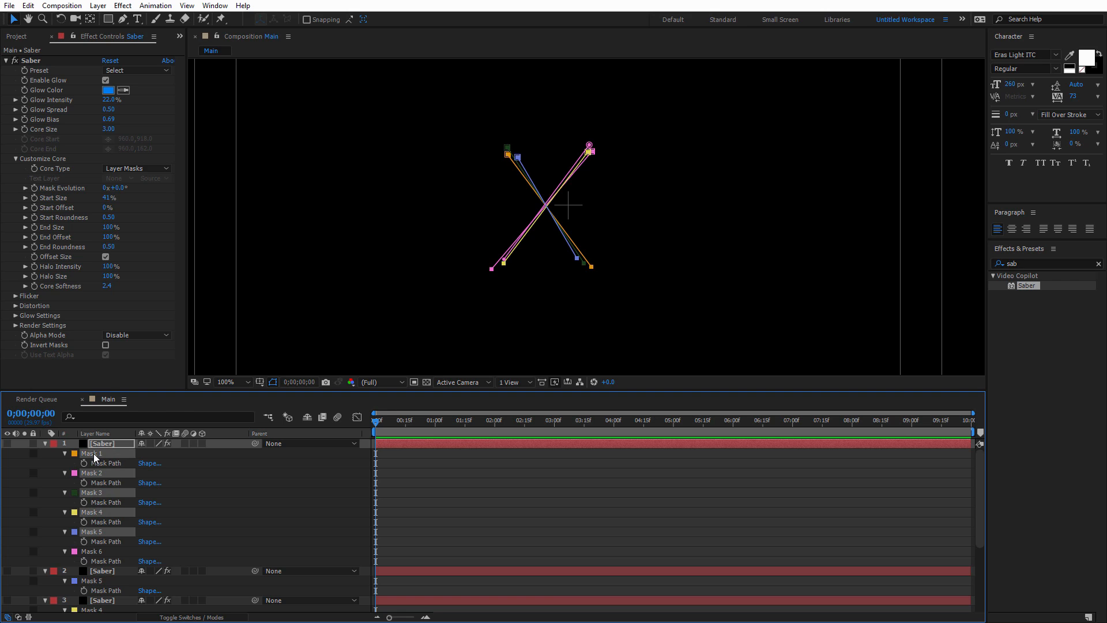
pyautogui.press('Delete')
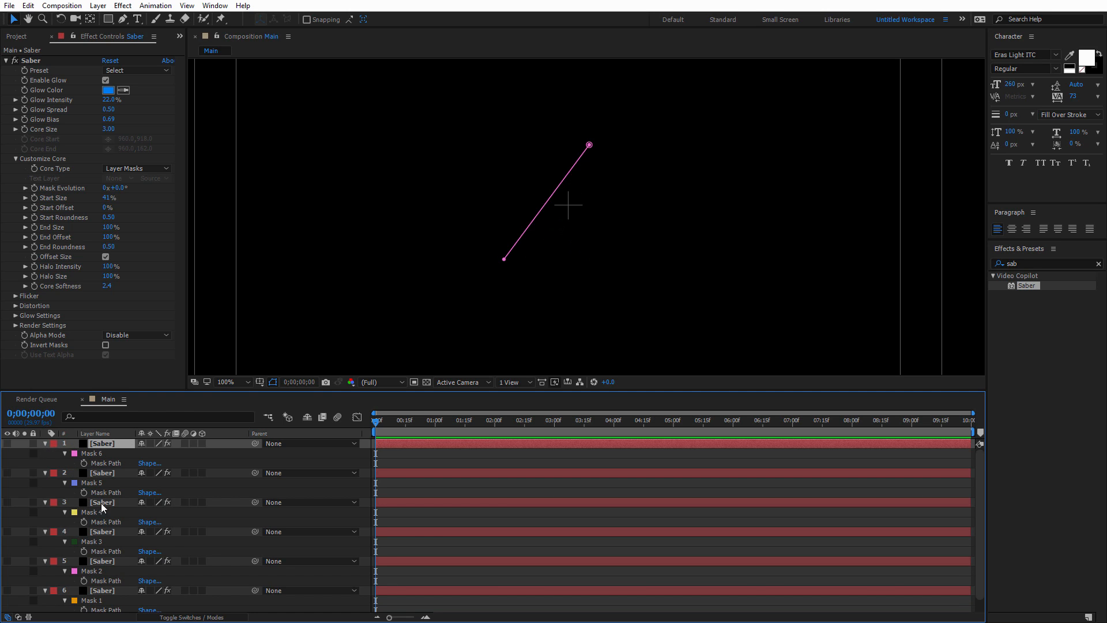
# Collapse the properties of all six Saber layers and turn on the visibility of layers 1 to 6
pyautogui.scroll(-1, 95, 555)
pyautogui.keyDown('shift'); pyautogui.click(96, 578); pyautogui.keyUp('shift')
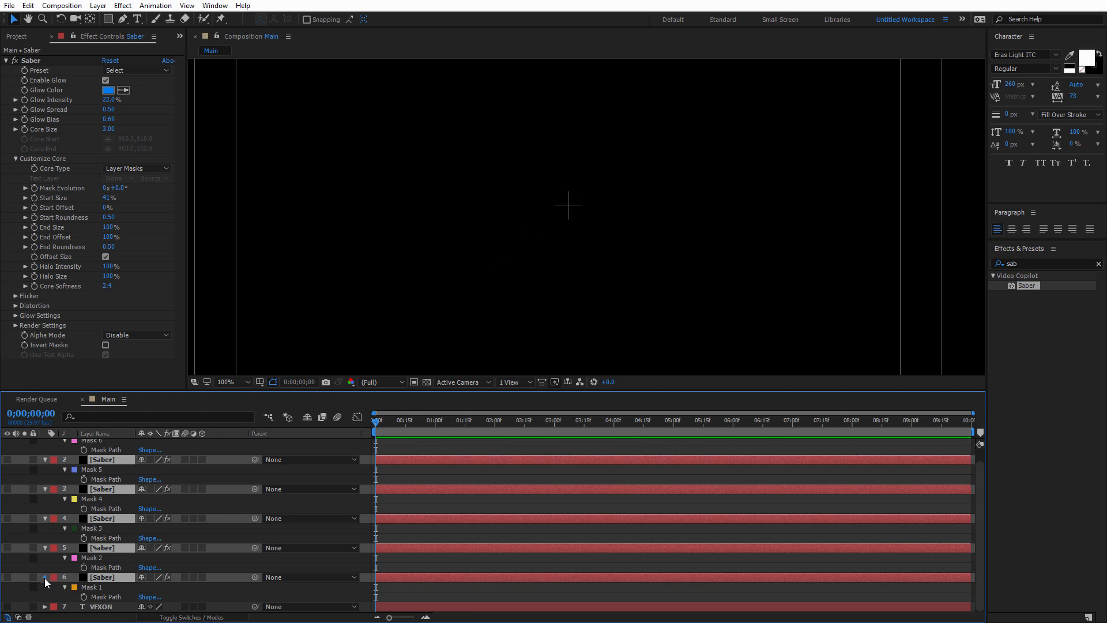
pyautogui.click(45, 577)
pyautogui.click(57, 559)
pyautogui.click(112, 492)
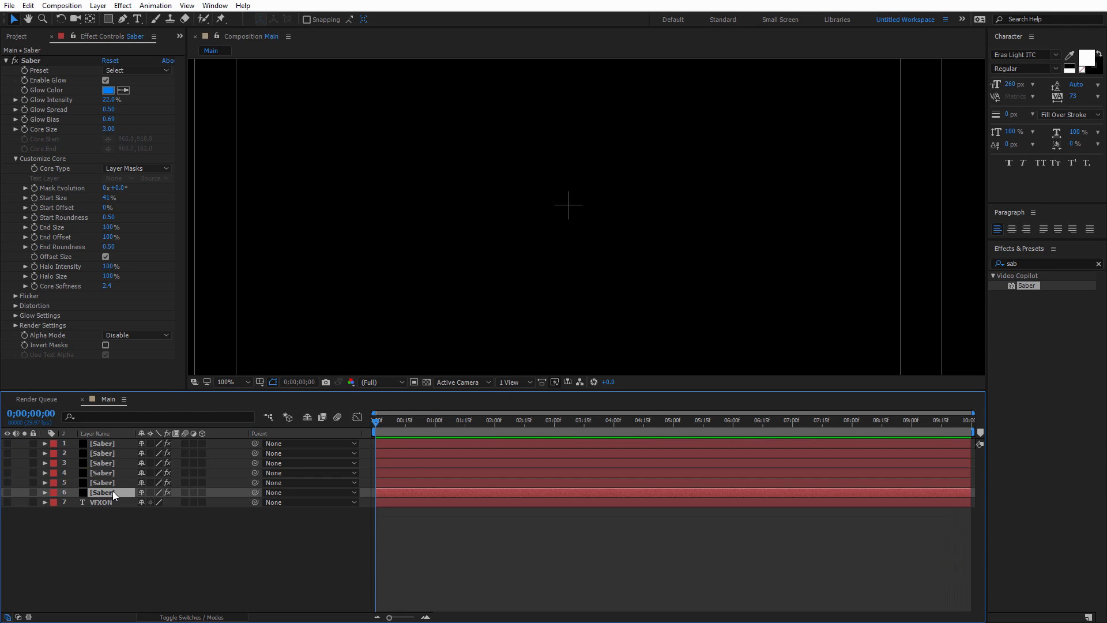
pyautogui.keyDown('shift'); pyautogui.click(102, 443); pyautogui.keyUp('shift')
pyautogui.moveTo(8, 447); pyautogui.dragTo(7, 492)
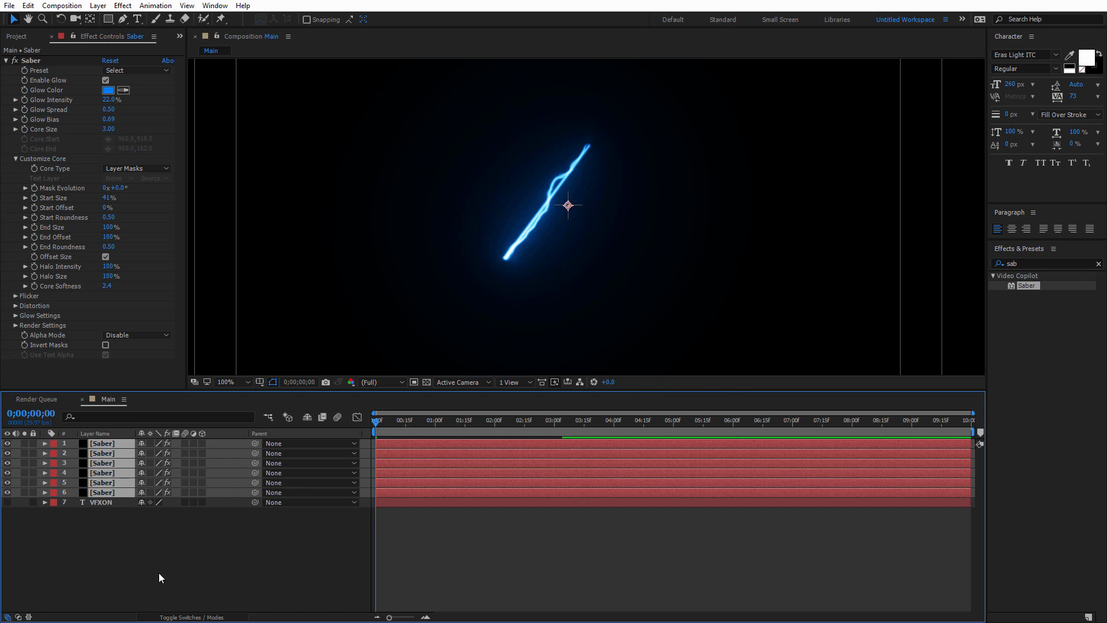
# Set the blending mode of all six Saber layers to Screen
pyautogui.click(203, 618)
pyautogui.click(160, 493)
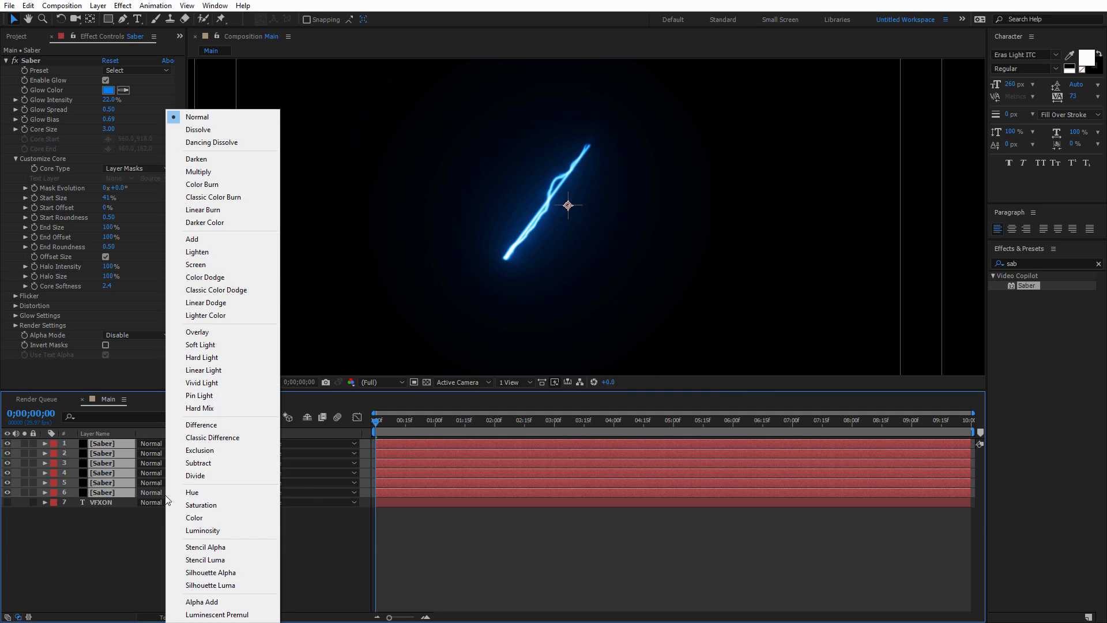
pyautogui.click(205, 264)
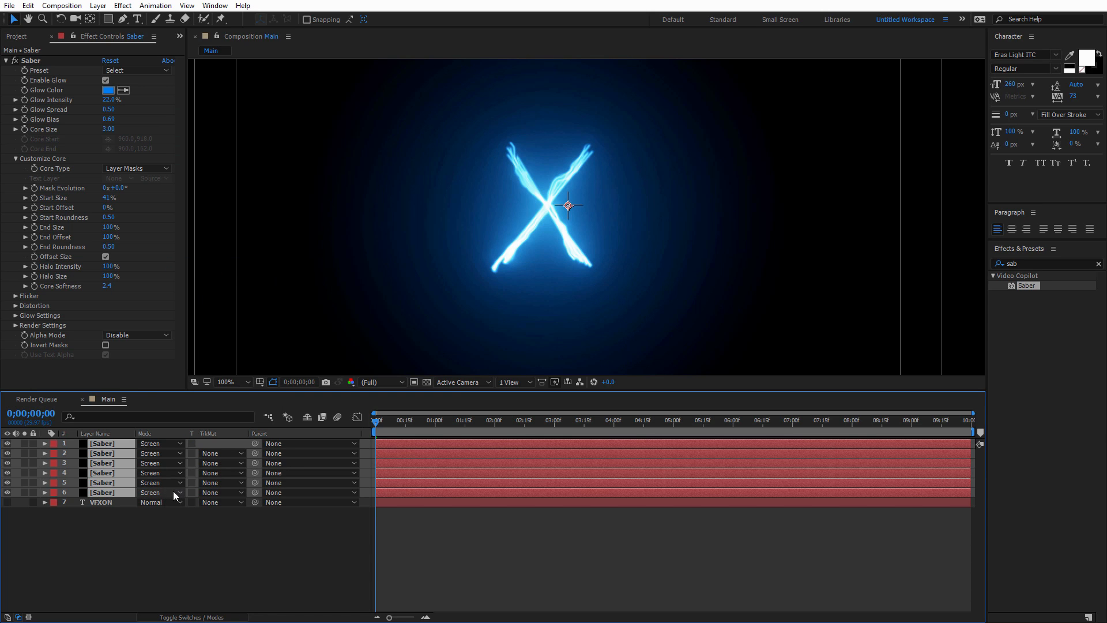
pyautogui.click(173, 491)
pyautogui.click(193, 245)
pyautogui.click(156, 493)
pyautogui.click(197, 264)
pyautogui.click(162, 587)
# Select Saber layers 6, 5 and 4 individually to examine each layer's stroke and glow color
pyautogui.click(106, 493)
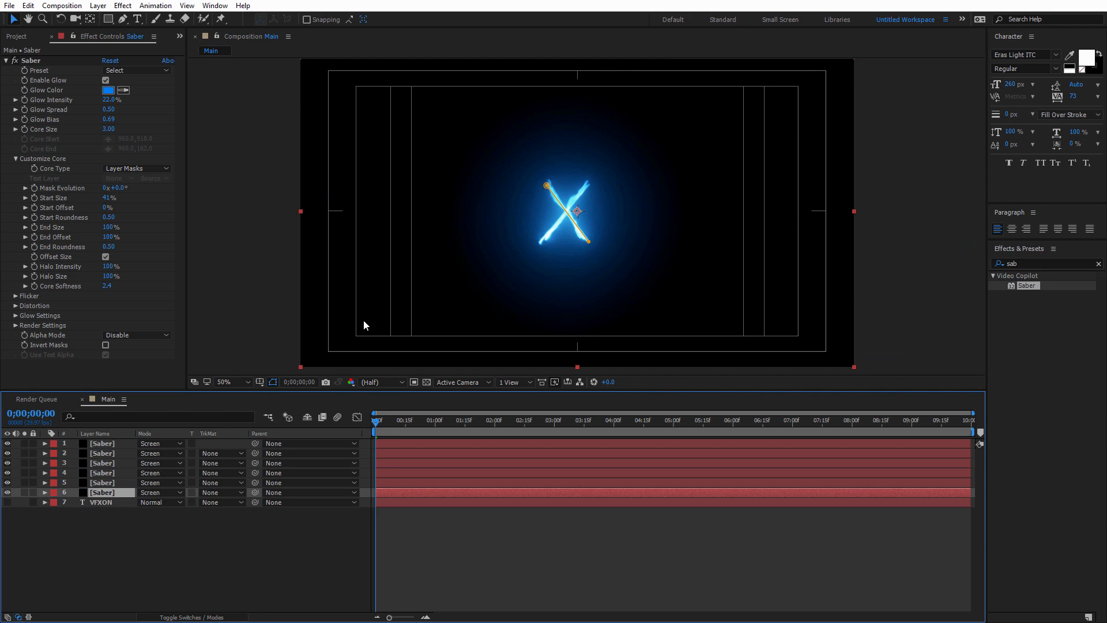
pyautogui.click(113, 482)
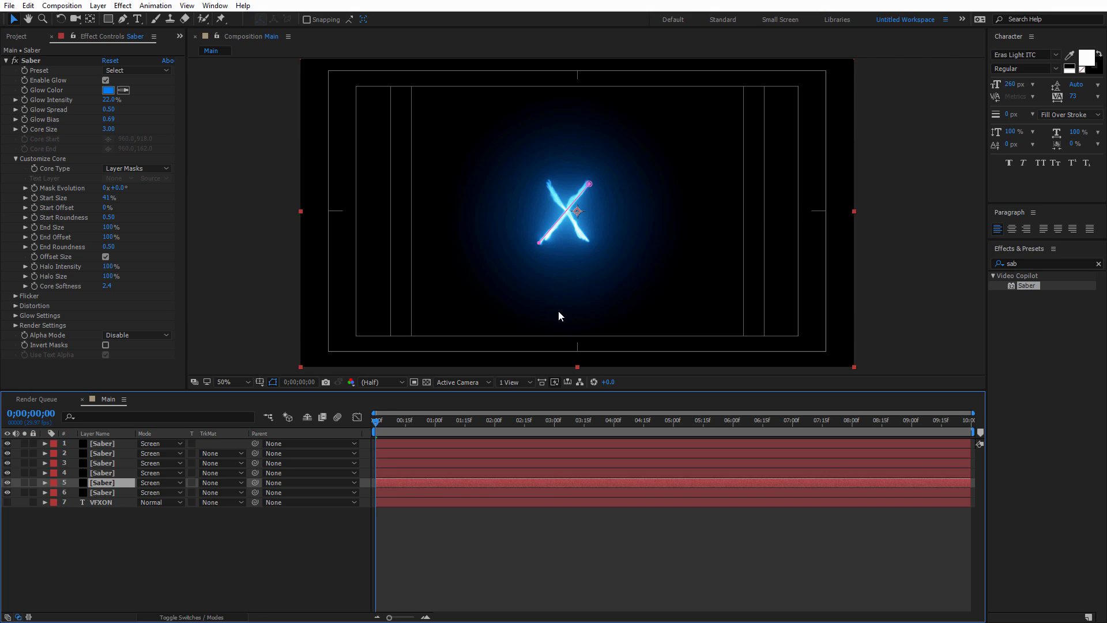
pyautogui.press('.')
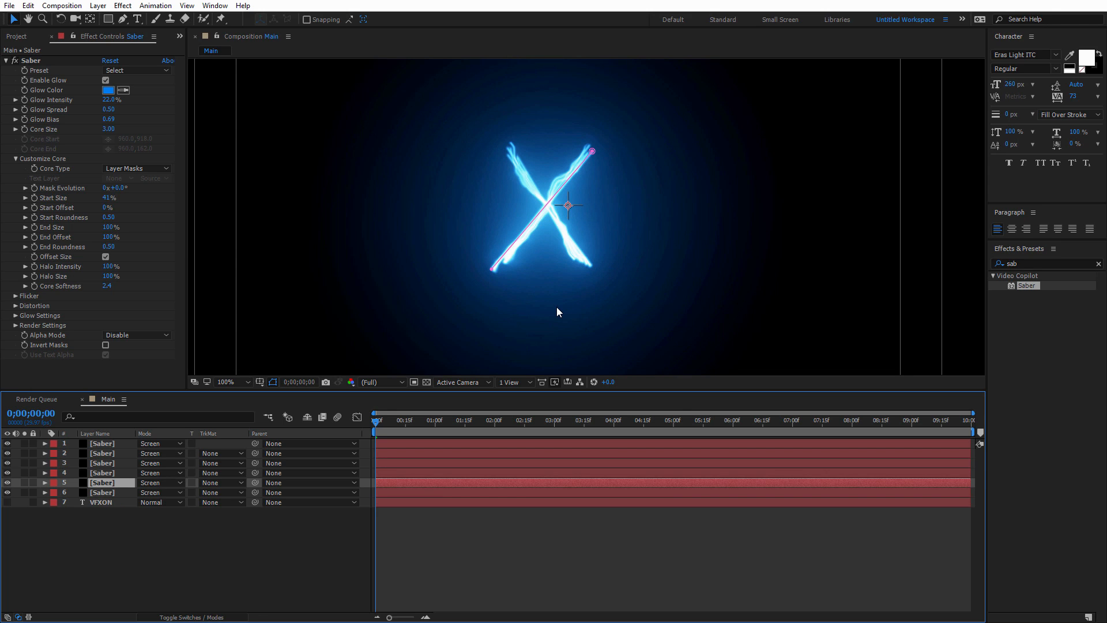
pyautogui.hotkey('ctrl', 'Down')
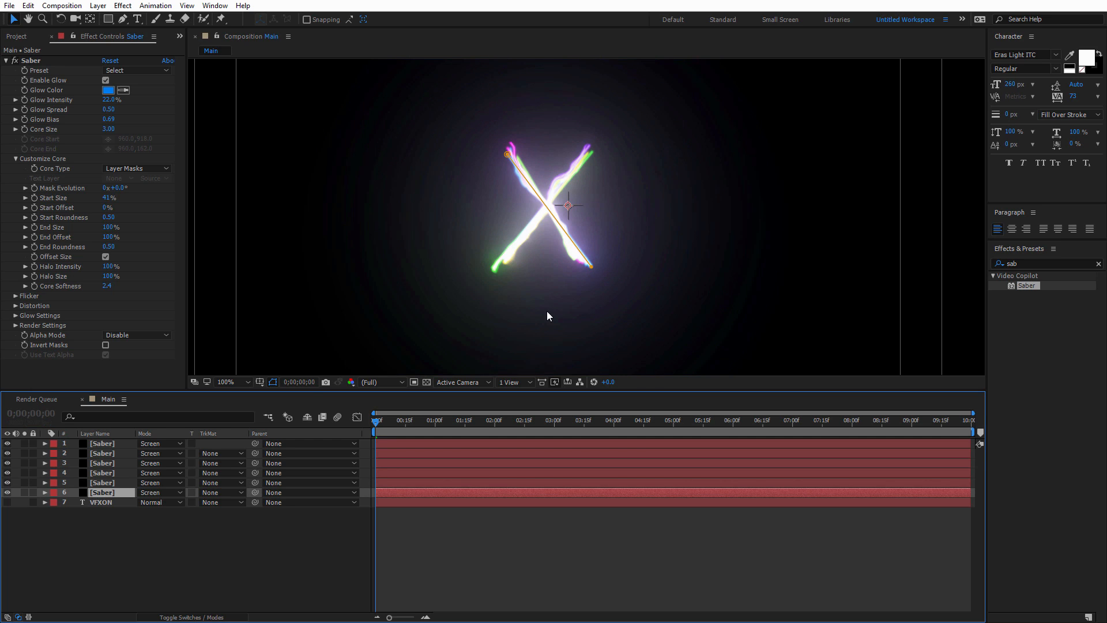
pyautogui.click(113, 482)
pyautogui.click(107, 472)
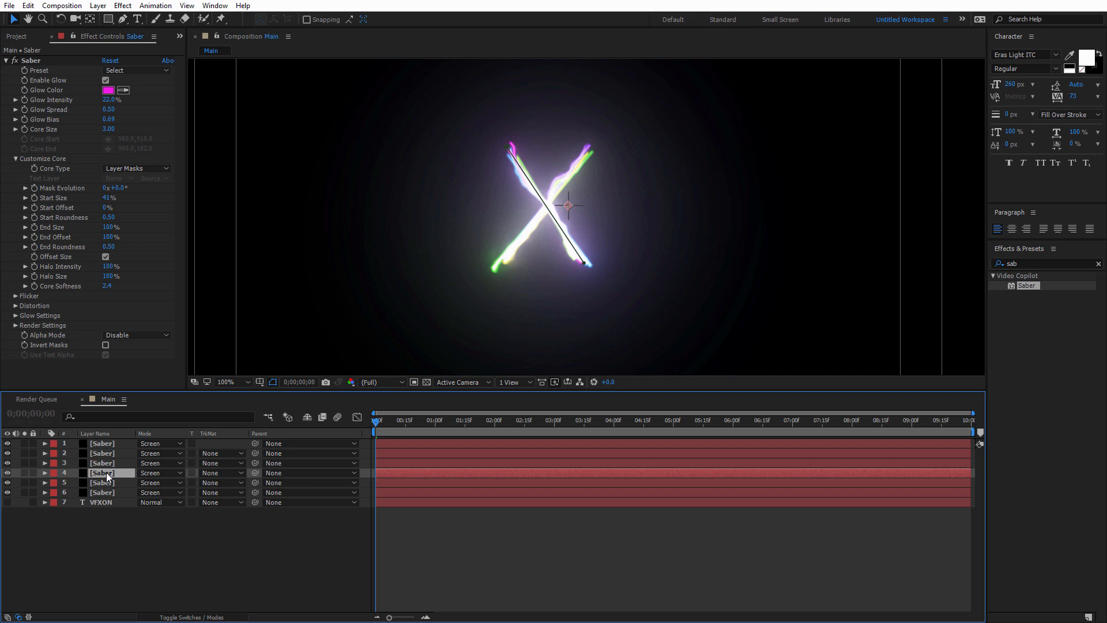
pyautogui.click(109, 482)
# Hide Saber layers 1 to 5, leaving only Saber layer 6 visible
pyautogui.click(108, 473)
pyautogui.keyDown('shift'); pyautogui.click(101, 445); pyautogui.keyUp('shift')
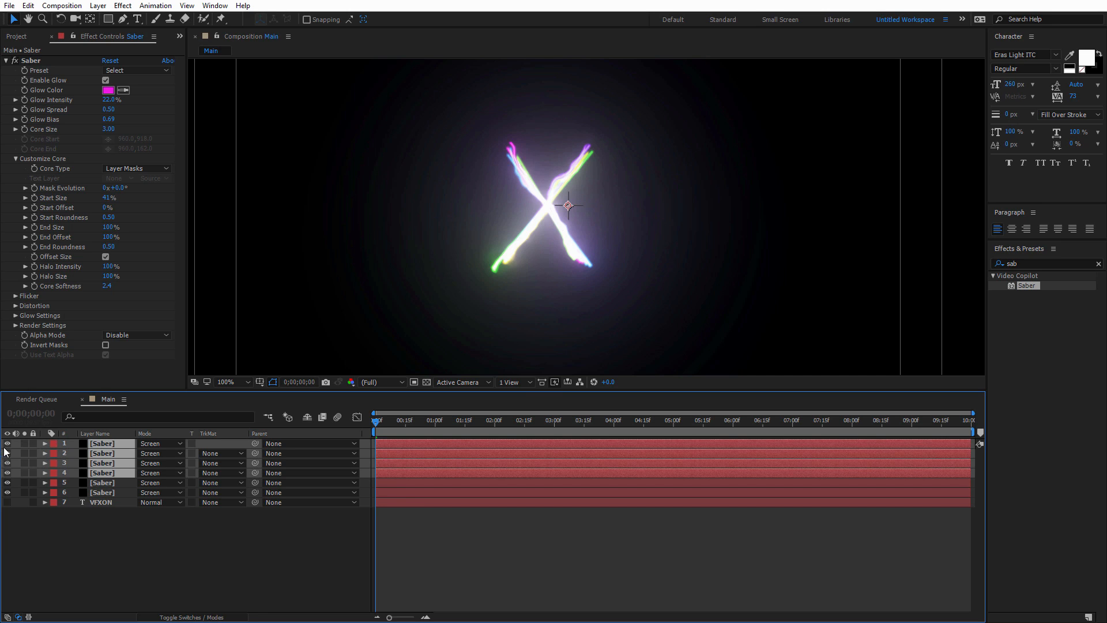
pyautogui.moveTo(7, 443); pyautogui.dragTo(7, 472)
pyautogui.click(7, 483)
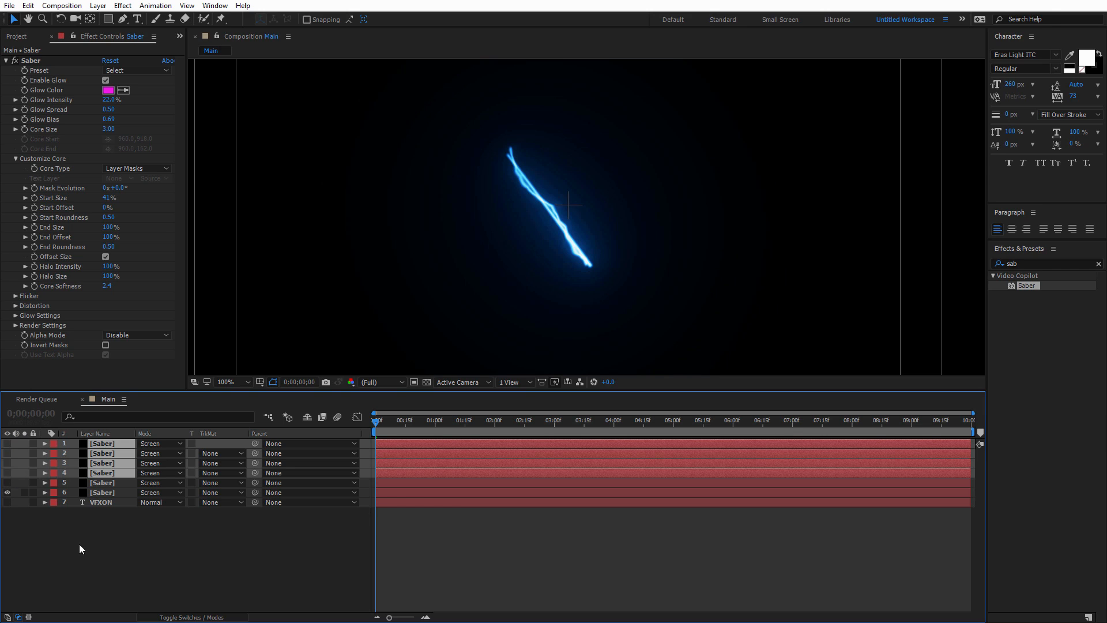
pyautogui.click(79, 544)
# Keyframe Start Offset and End Offset on Saber layer 6 at the first frame, set End Offset to 0%, and reveal the keyframes
pyautogui.click(109, 493)
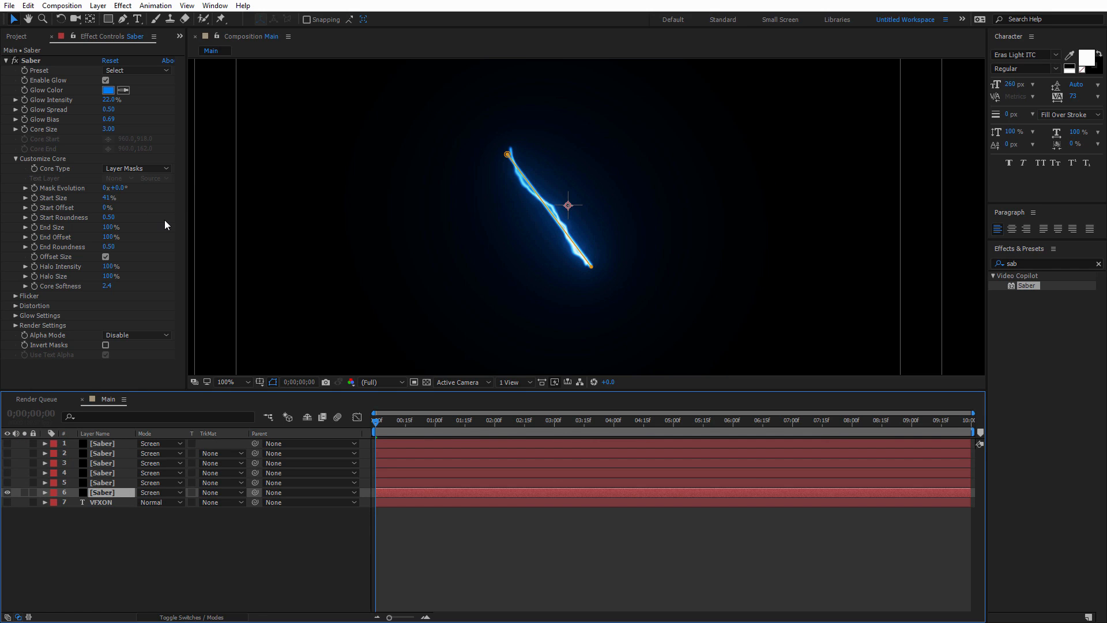
pyautogui.click(33, 208)
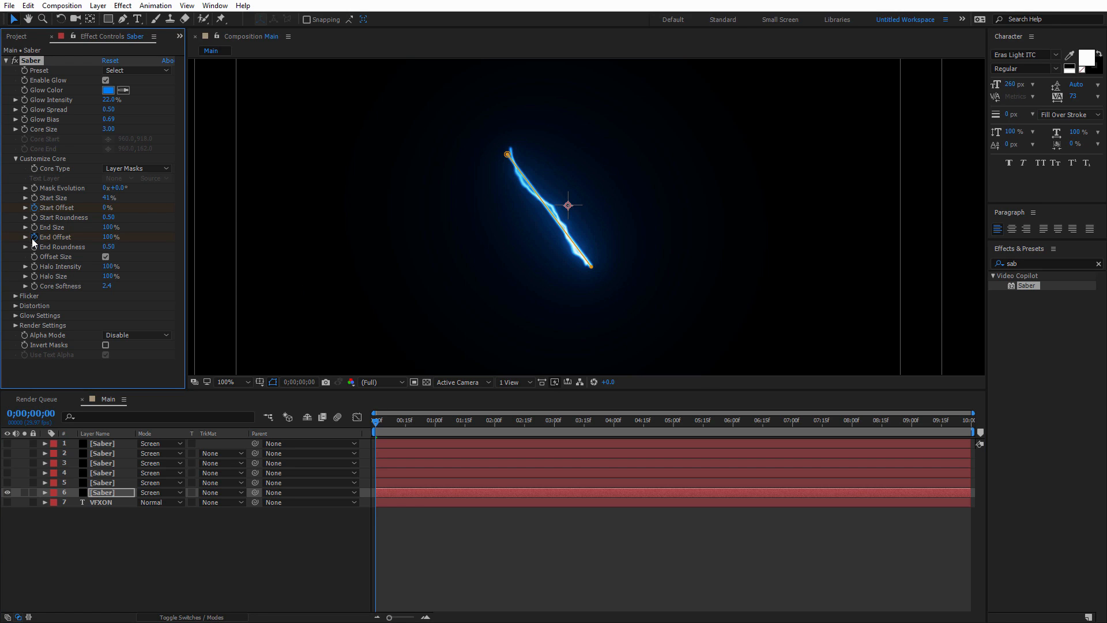
pyautogui.moveTo(104, 237); pyautogui.dragTo(47, 238)
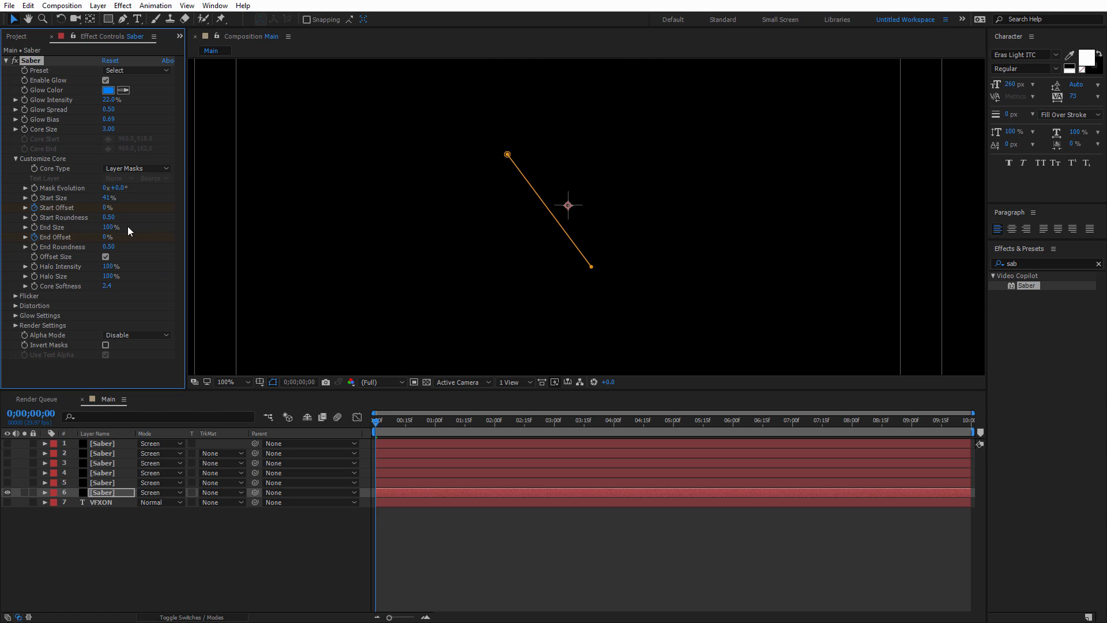
pyautogui.click(112, 493)
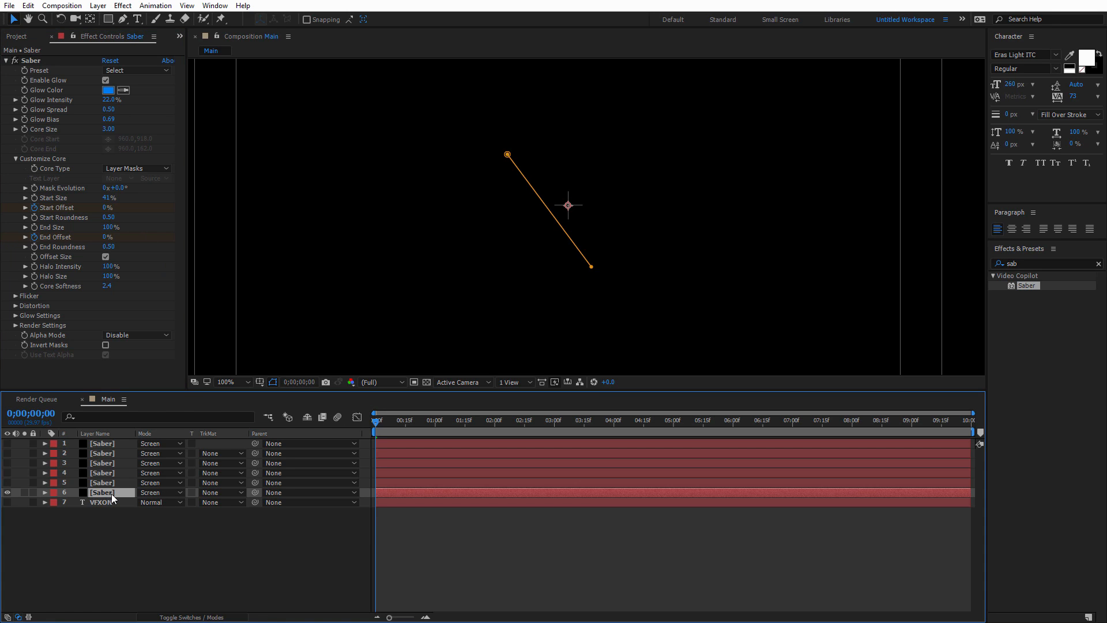
pyautogui.press('u')
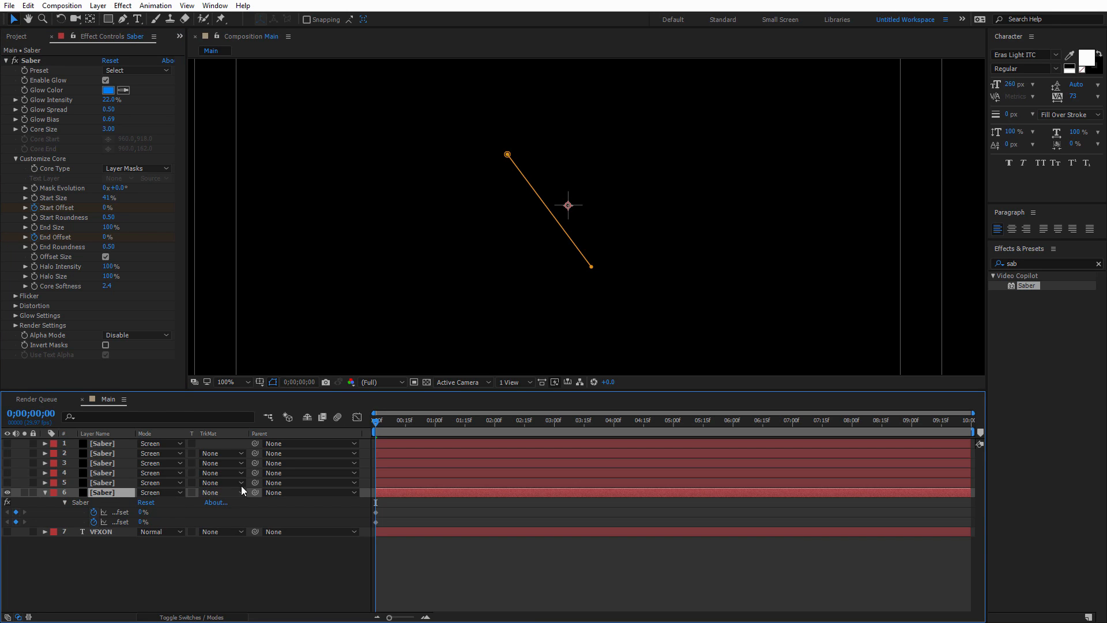
# Set Saber layer 6's Start Offset to 100% at 0;00;00;15 and scrub through the stroke animation
pyautogui.moveTo(377, 423); pyautogui.dragTo(406, 427)
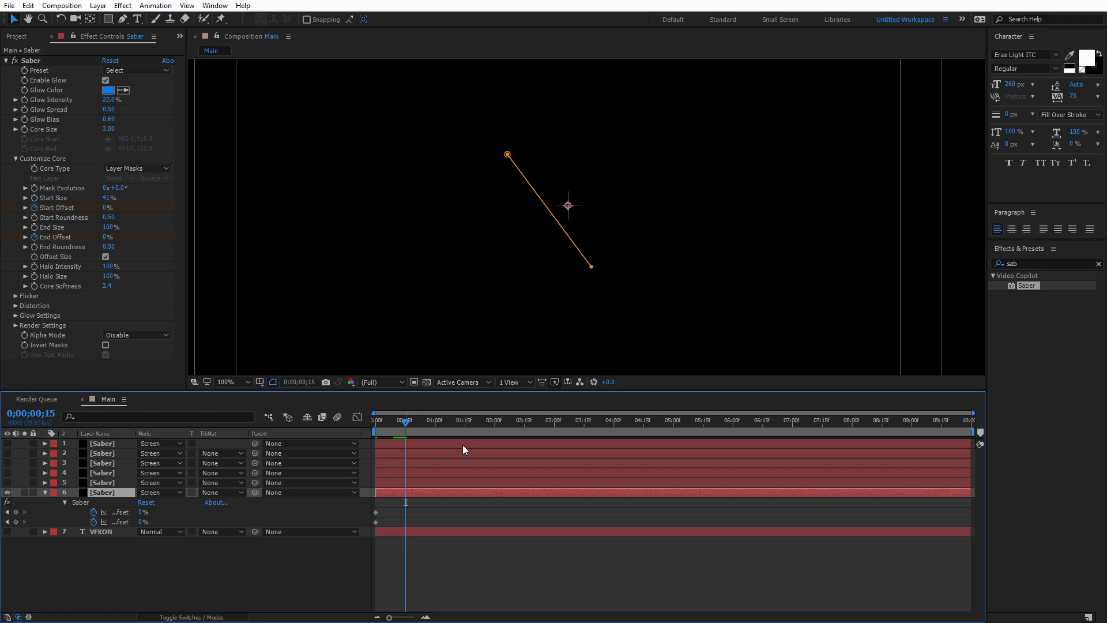
pyautogui.click(107, 207)
pyautogui.write('100')
pyautogui.press('Return')
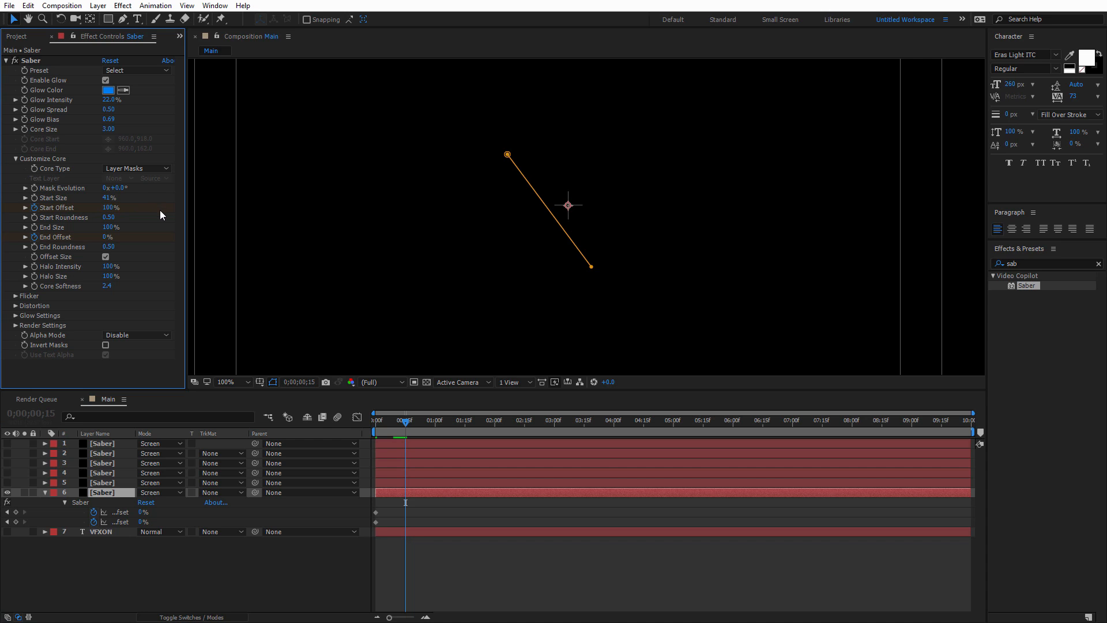
pyautogui.moveTo(394, 424)
pyautogui.mouseDown()
pyautogui.moveTo(365, 428)
pyautogui.moveTo(406, 425)
pyautogui.mouseUp()
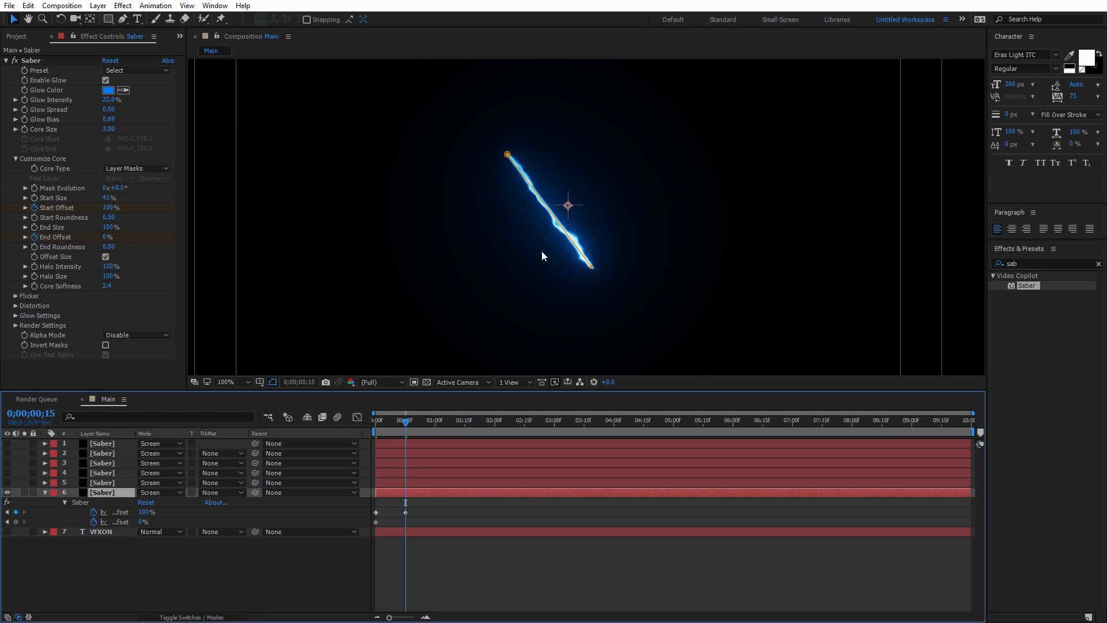
# Apply Easy Ease to all offset keyframes on Saber layer 6
pyautogui.hotkey('ctrl', 'alt', 'a')
pyautogui.rightClick(405, 511)
pyautogui.moveTo(463, 504)
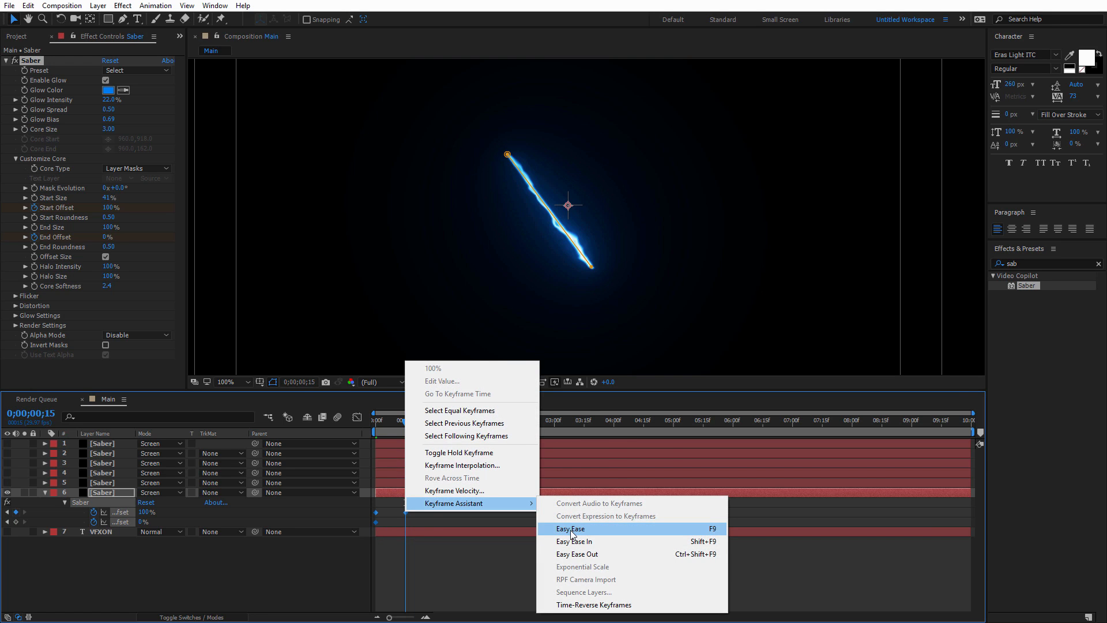
pyautogui.click(572, 529)
# Copy Saber layer 6's offset keyframes onto Saber layer 5 at the first frame, with layer 5 visible and its keyframes revealed
pyautogui.moveTo(404, 422); pyautogui.dragTo(372, 427)
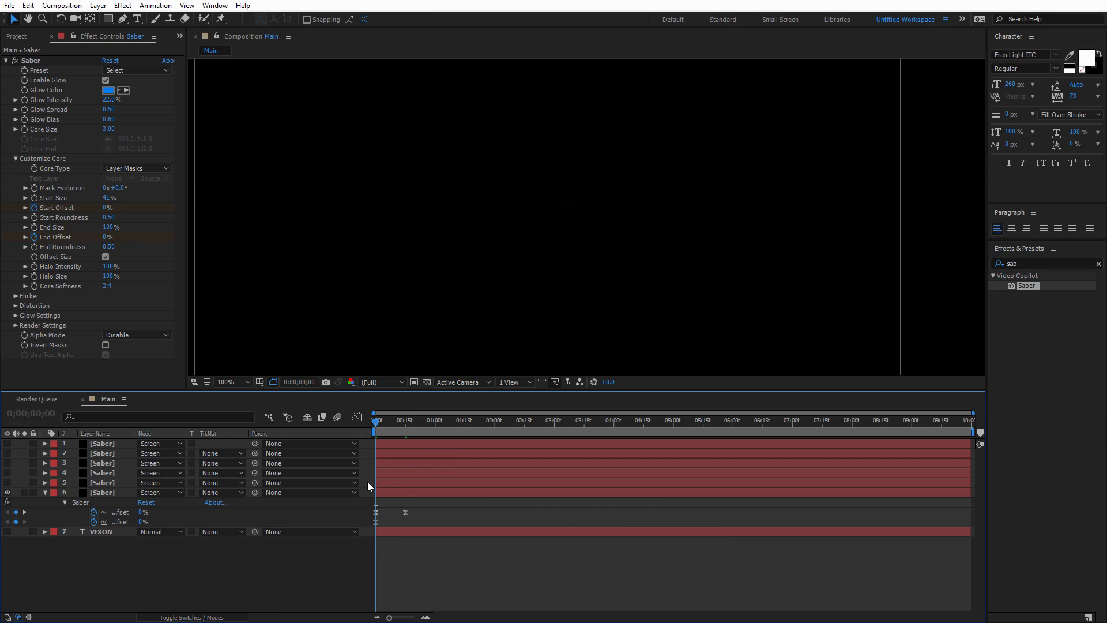
pyautogui.click(99, 483)
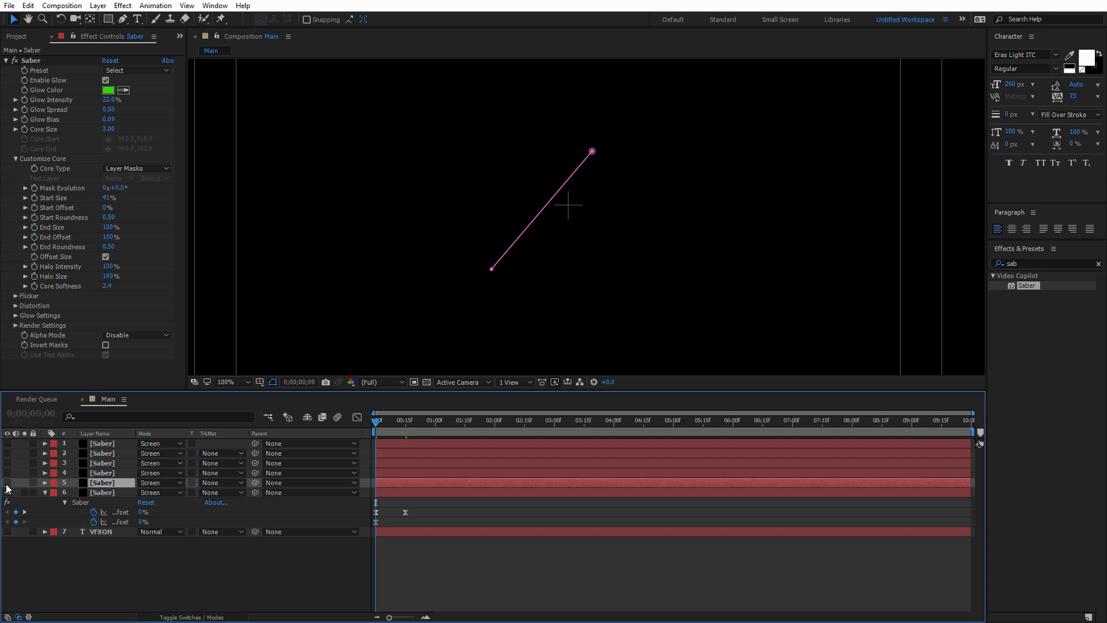
pyautogui.click(7, 492)
pyautogui.moveTo(426, 508); pyautogui.dragTo(368, 525)
pyautogui.click(100, 483)
pyautogui.click(7, 482)
pyautogui.hotkey('ctrl', 'v')
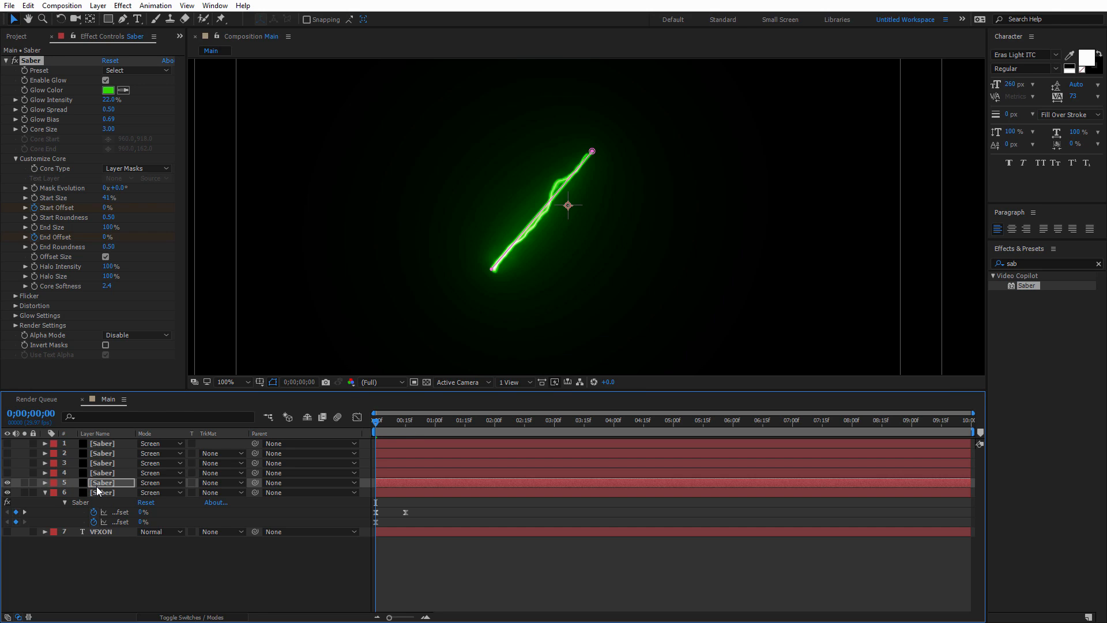
pyautogui.click(105, 486)
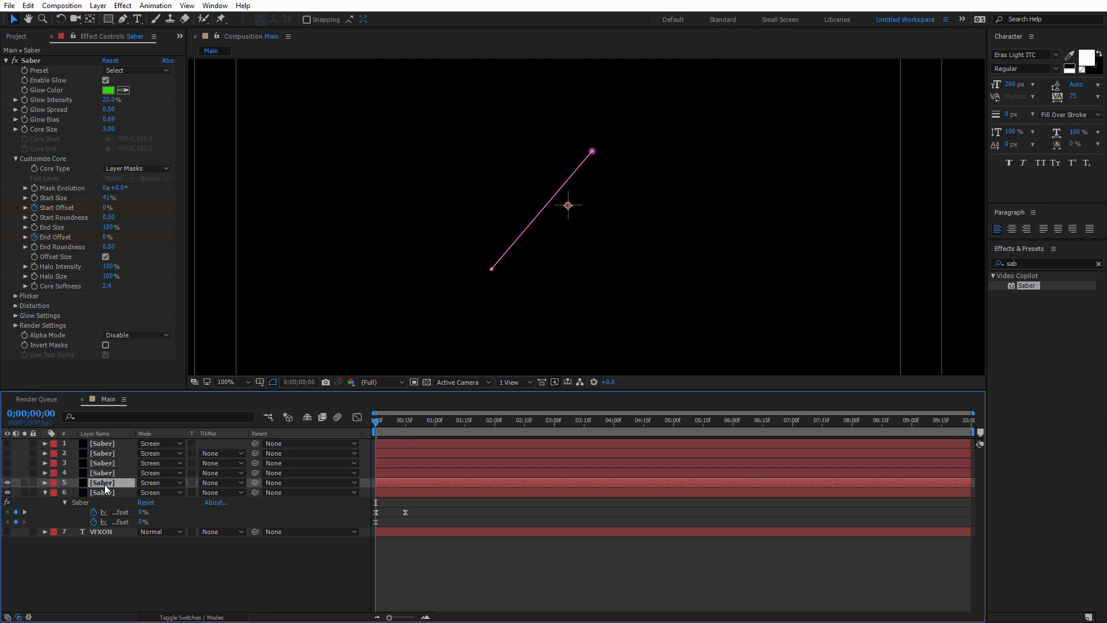
pyautogui.press('u')
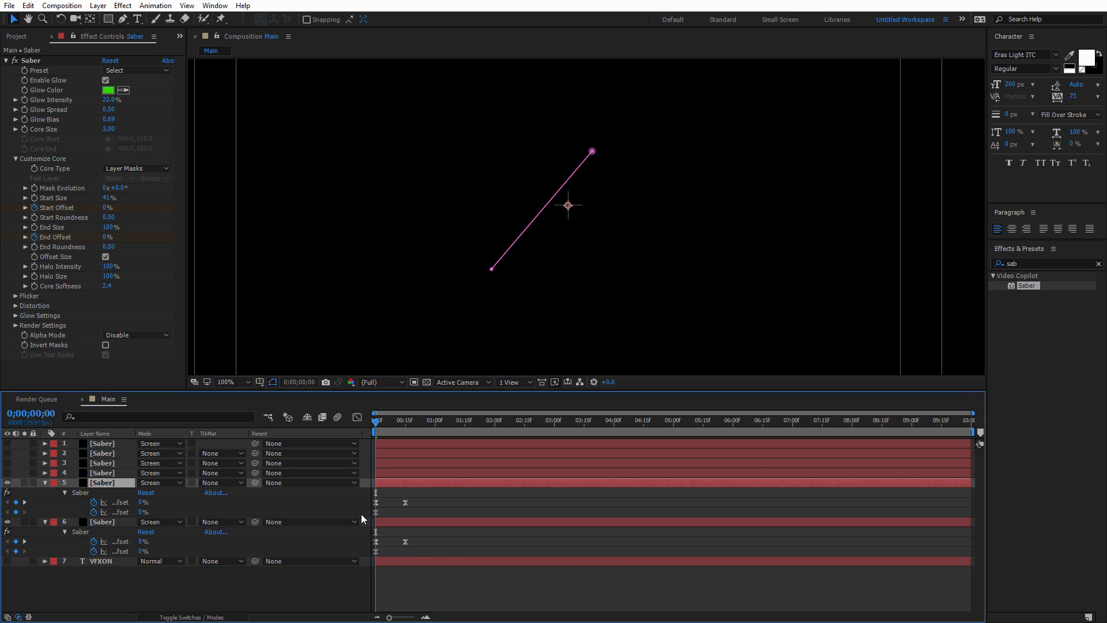
# Shift all of Saber layer 5's offset keyframes so that they start at 0;00;00;02
pyautogui.press('space')
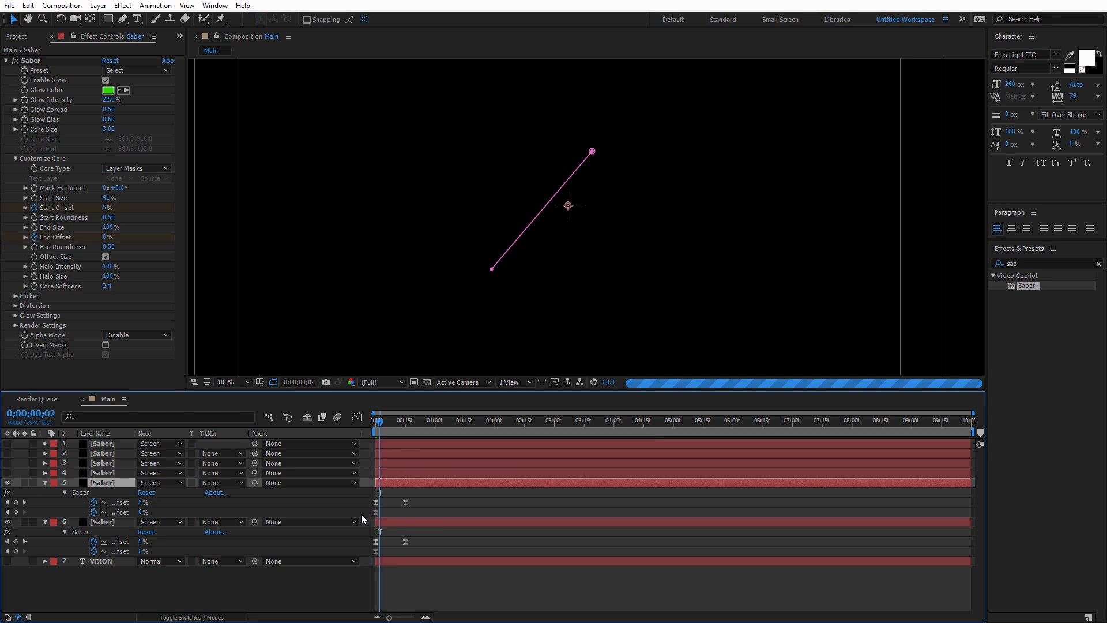
pyautogui.moveTo(422, 497); pyautogui.dragTo(375, 517)
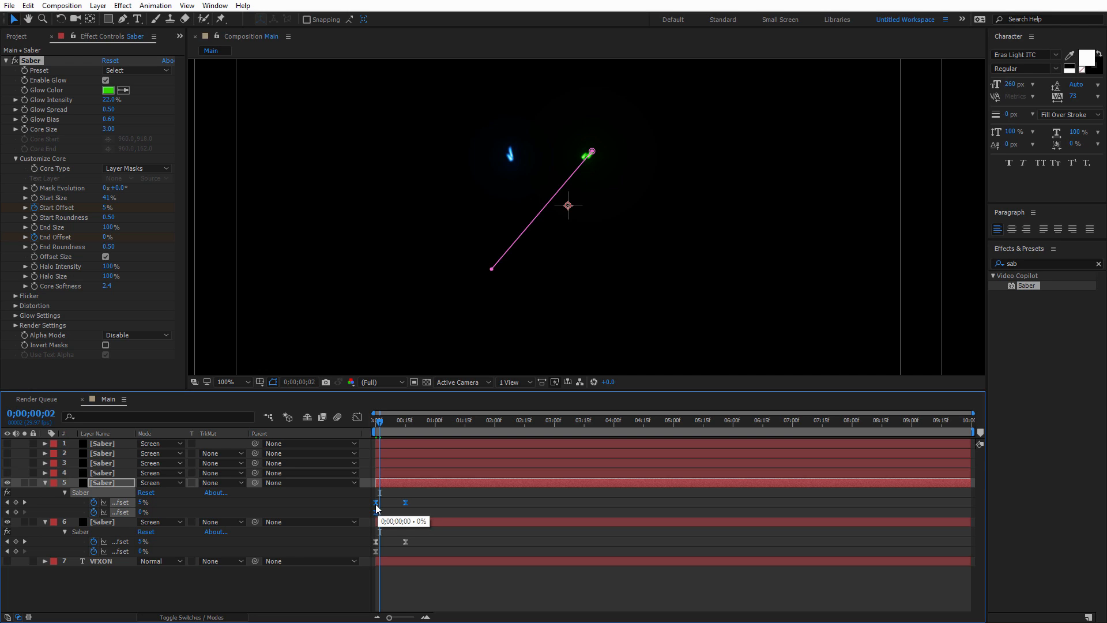
pyautogui.keyDown('shift'); pyautogui.click(376, 503); pyautogui.keyUp('shift')
pyautogui.moveTo(417, 500); pyautogui.dragTo(380, 503)
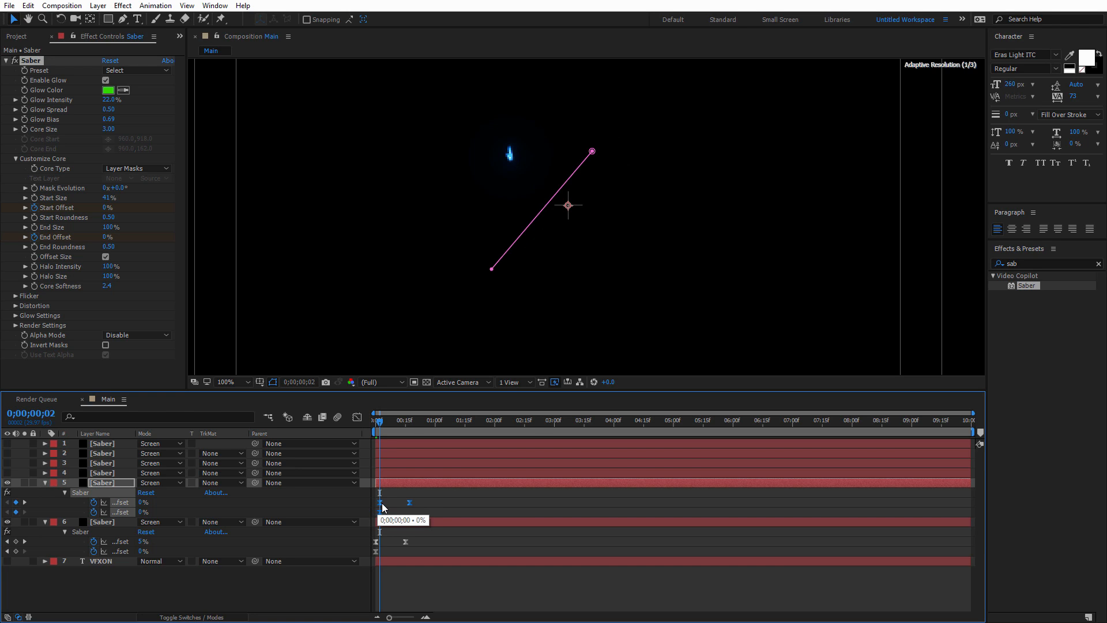
pyautogui.click(456, 512)
# Collapse and hide Saber layer 5, and open Saber layer 4
pyautogui.click(96, 483)
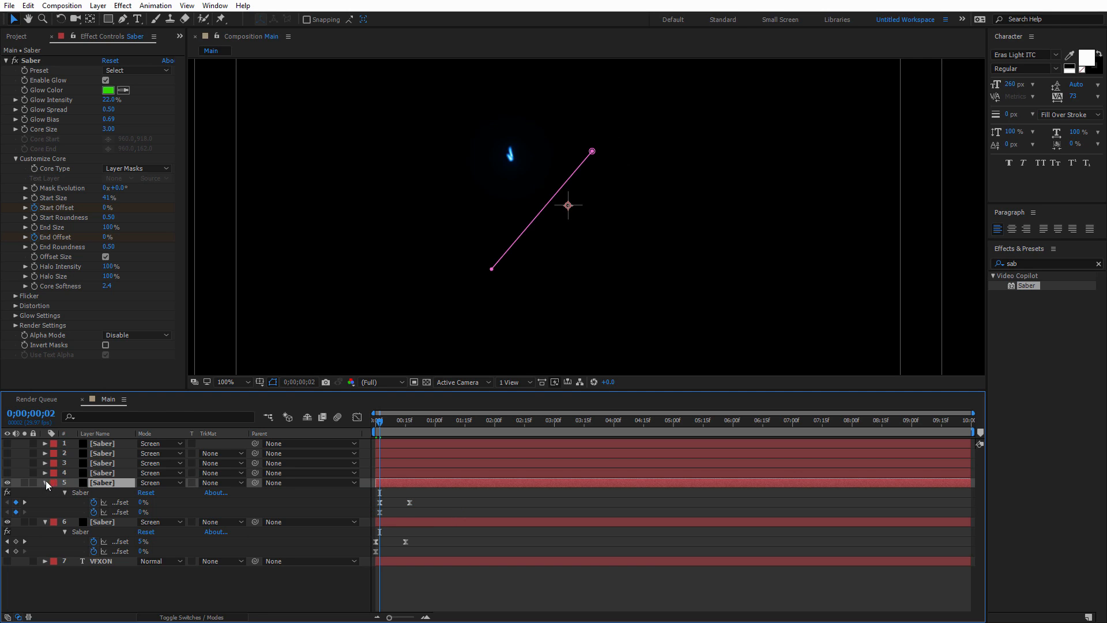
pyautogui.click(45, 484)
pyautogui.click(6, 483)
pyautogui.doubleClick(107, 473)
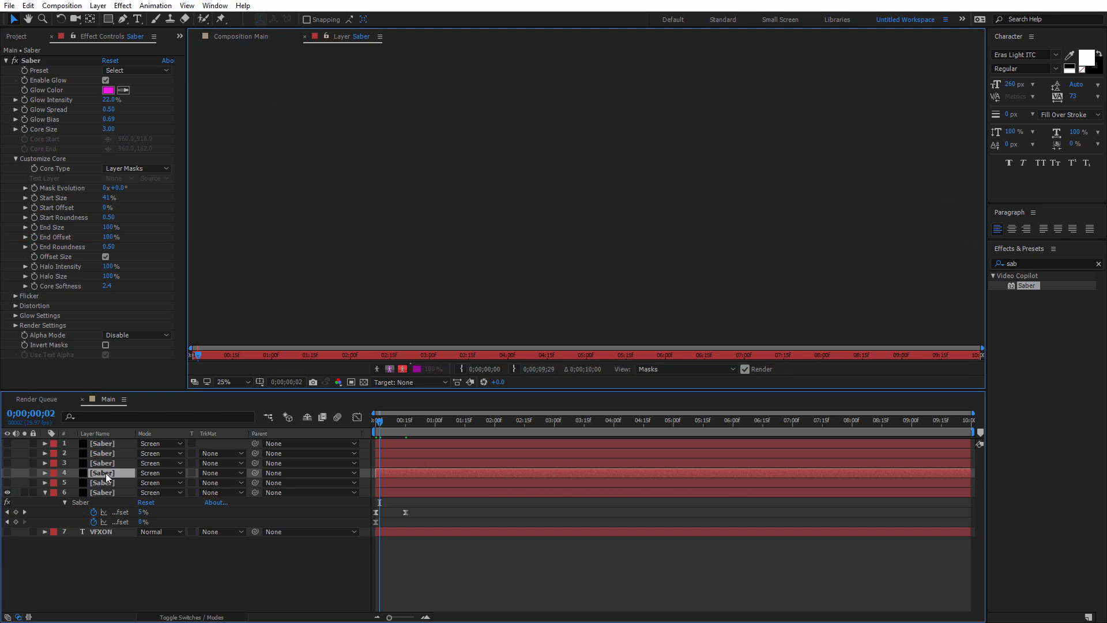
# Reorder the Saber layers in the Main composition so that the three layers of each X stroke sit together
pyautogui.click(306, 37)
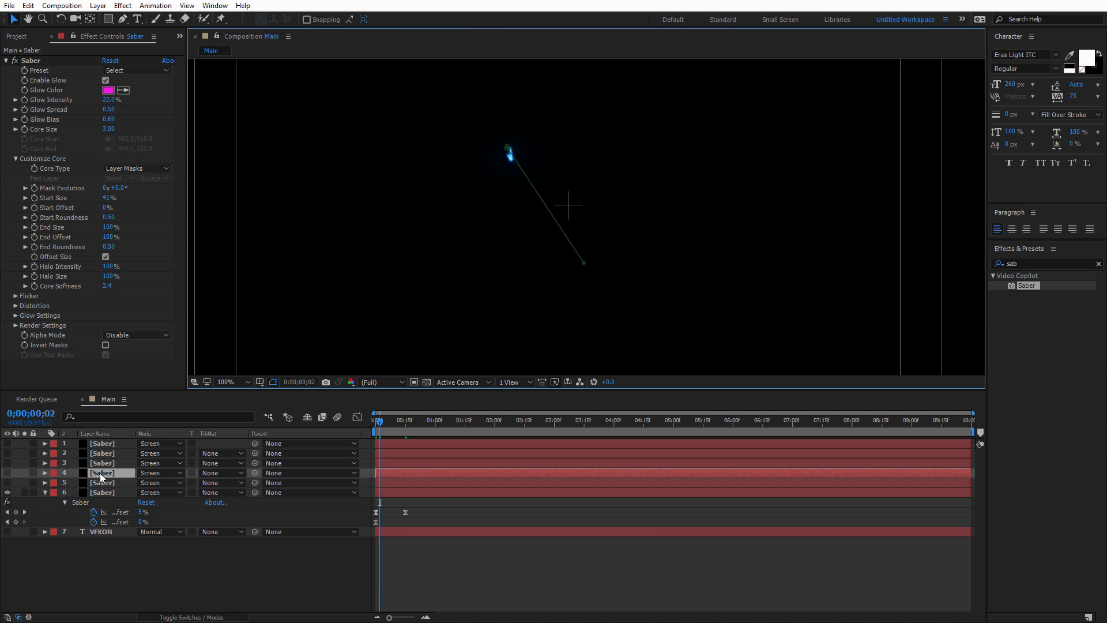
pyautogui.click(105, 474)
pyautogui.click(106, 486)
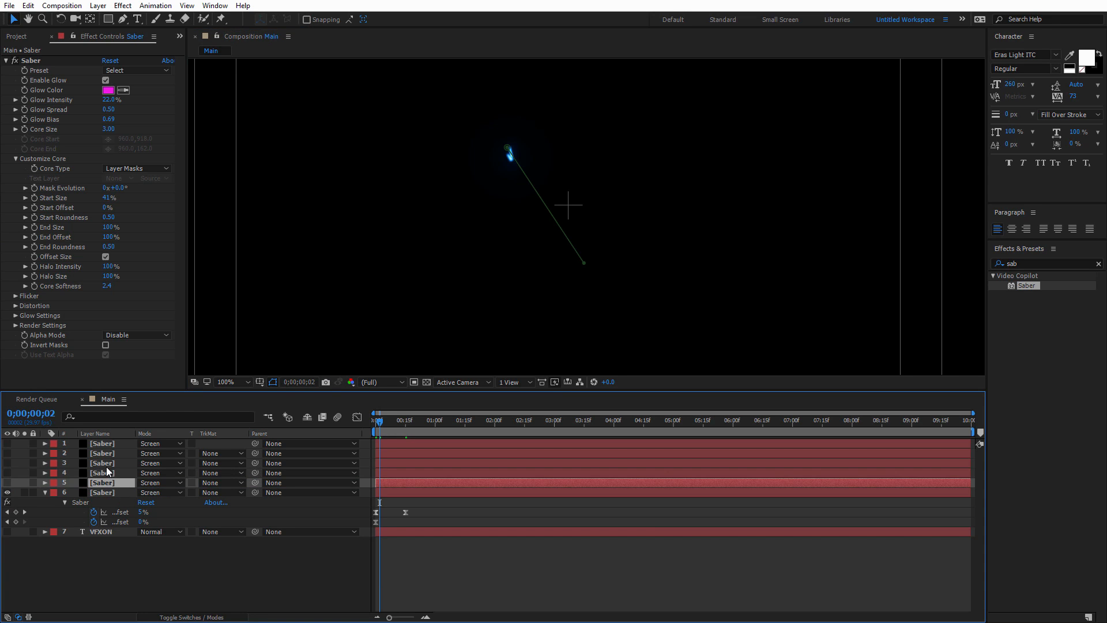
pyautogui.click(118, 464)
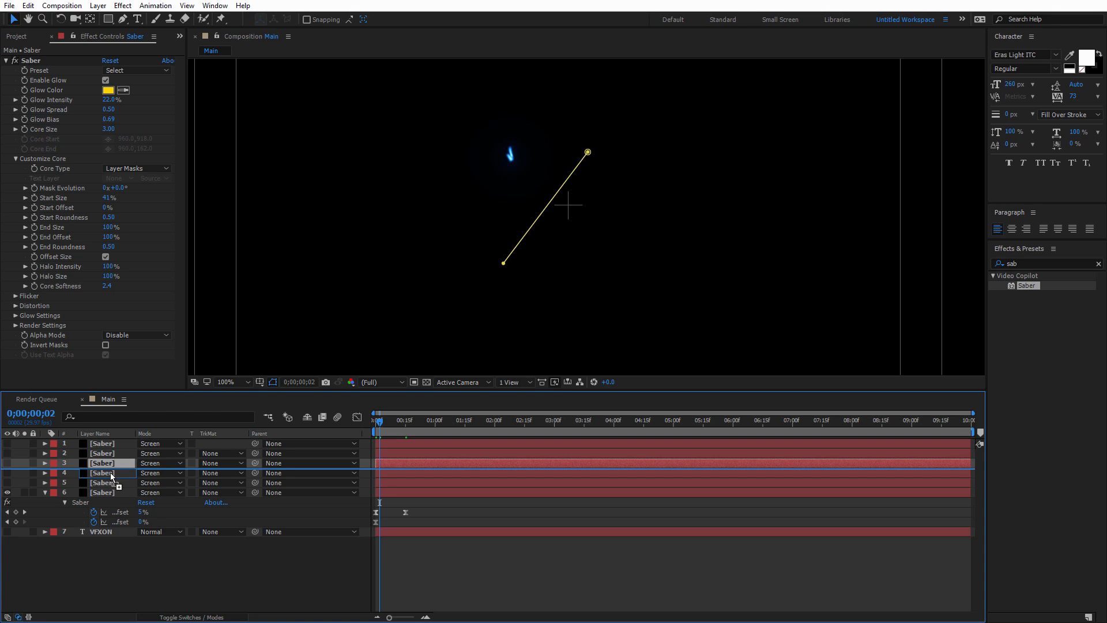
pyautogui.click(110, 475)
pyautogui.click(101, 454)
pyautogui.moveTo(116, 453)
pyautogui.mouseDown()
pyautogui.moveTo(123, 481)
pyautogui.moveTo(124, 461)
pyautogui.mouseUp()
pyautogui.click(132, 444)
pyautogui.moveTo(126, 468); pyautogui.dragTo(128, 477)
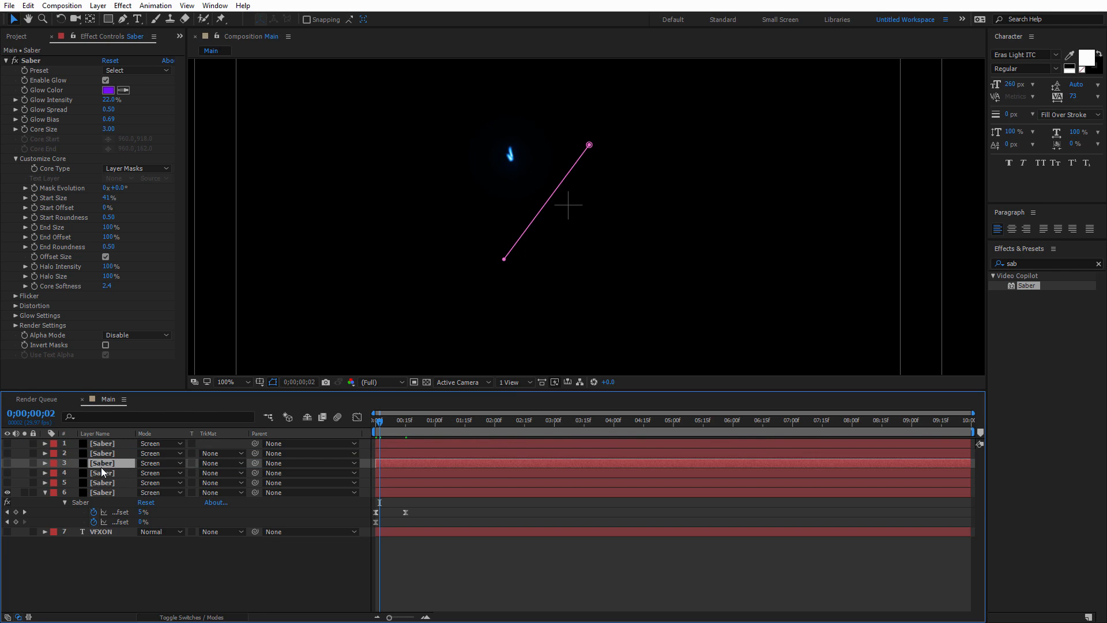
# Give the top three Saber layers, which form one X stroke, the Pink label color
pyautogui.click(105, 473)
pyautogui.hotkey('ctrl', 'Up')
pyautogui.hotkey('ctrl', 'Up')
pyautogui.hotkey('ctrl', 'Up')
pyautogui.click(107, 462)
pyautogui.keyDown('shift'); pyautogui.click(106, 452); pyautogui.keyUp('shift')
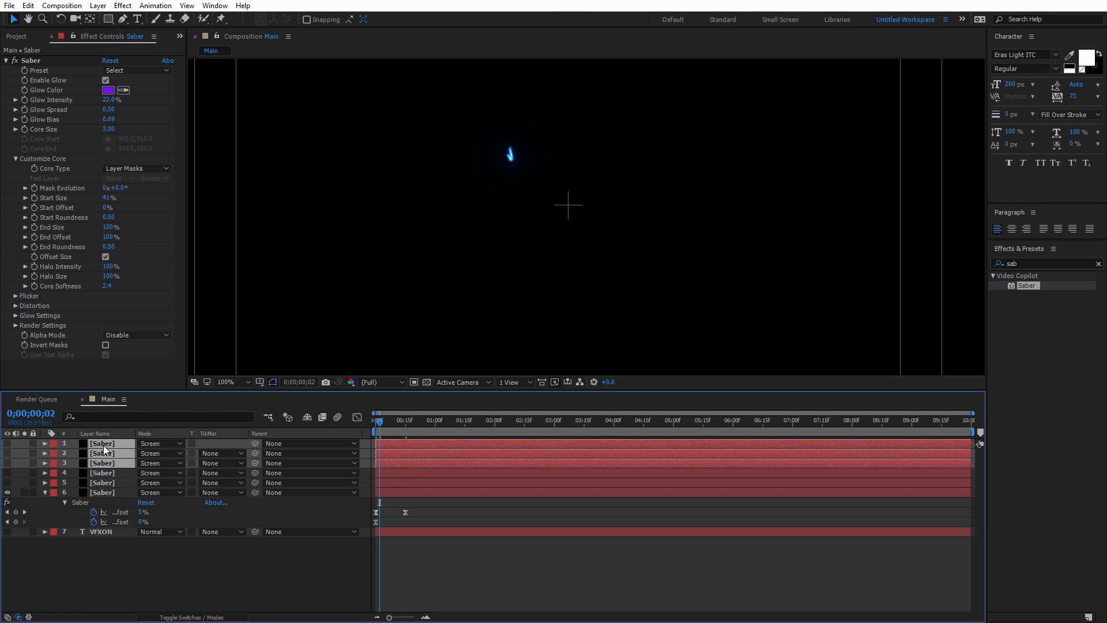
pyautogui.click(54, 453)
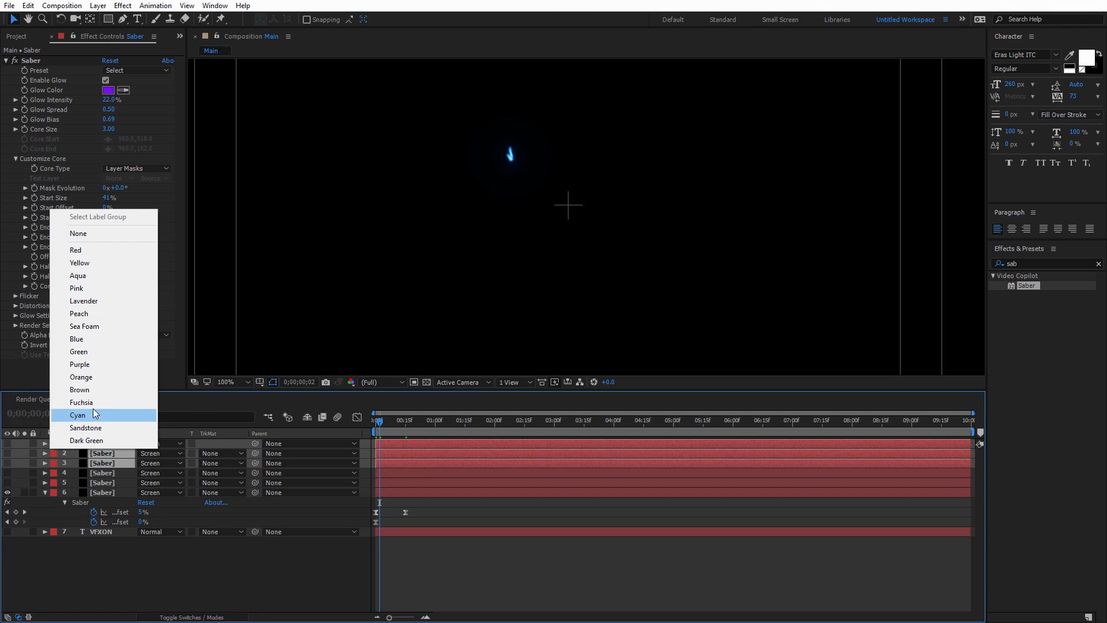
pyautogui.click(86, 289)
pyautogui.click(104, 559)
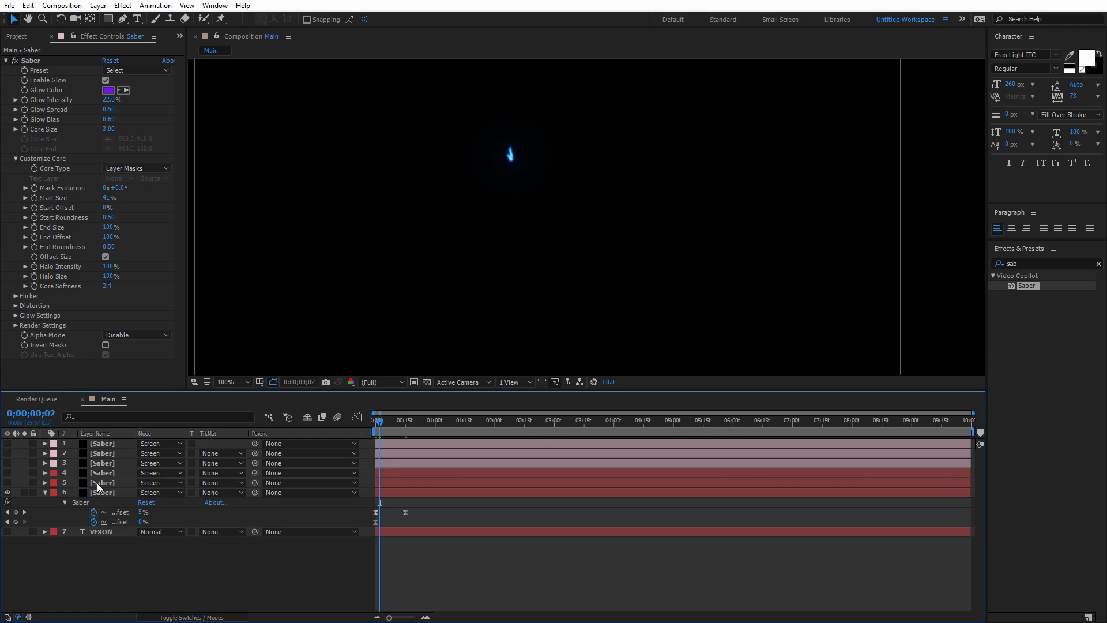
# Reveal the offset keyframes of Saber layer 1 and make that layer visible
pyautogui.click(107, 464)
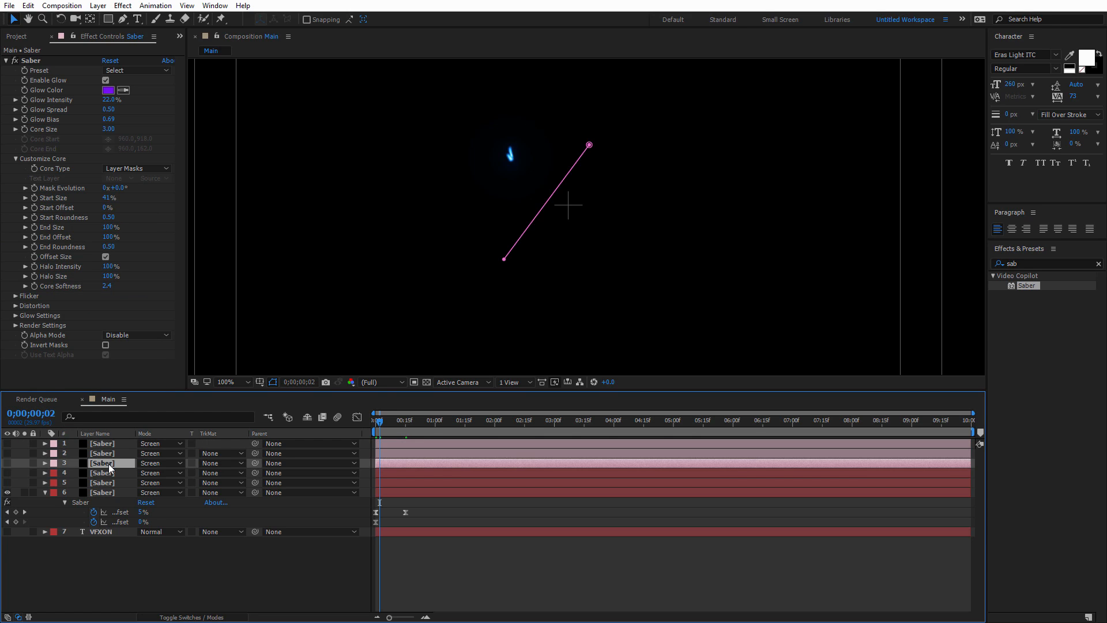
pyautogui.click(92, 452)
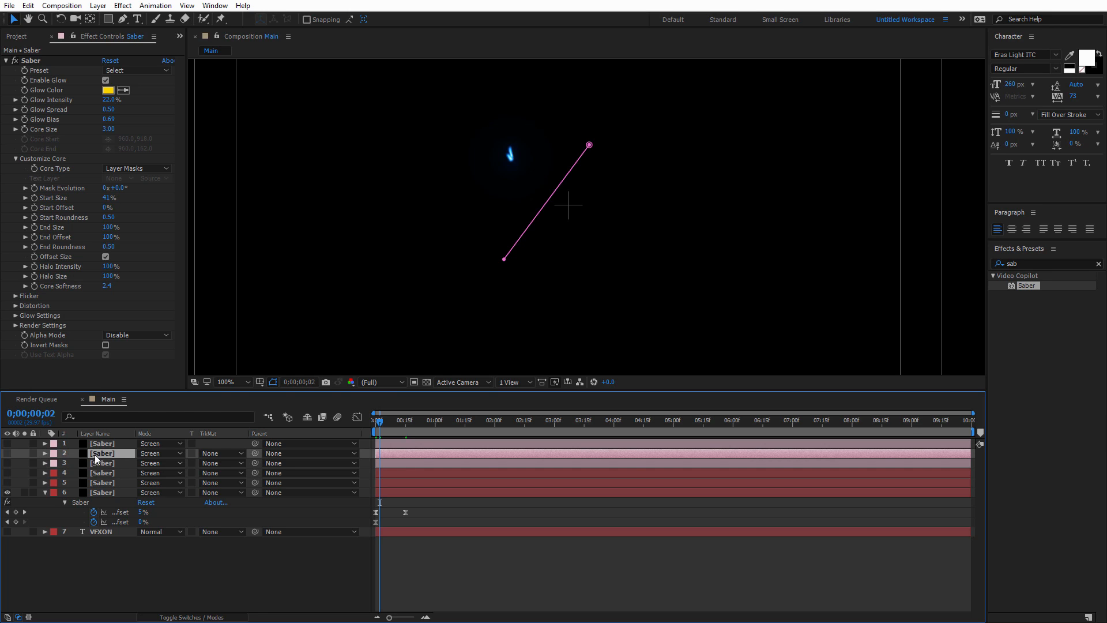
pyautogui.click(103, 444)
pyautogui.press('u')
pyautogui.click(7, 443)
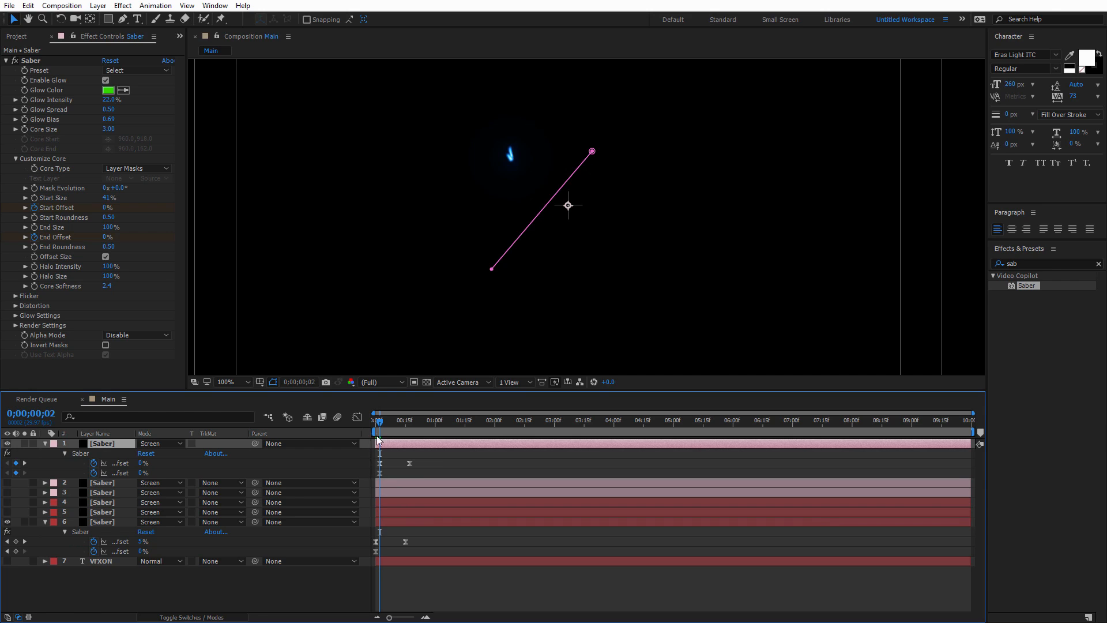
# Copy Saber layer 6's offset keyframes onto Saber layer 5 at the first frame, with layer 5 made visible
pyautogui.moveTo(381, 427); pyautogui.dragTo(370, 430)
pyautogui.moveTo(417, 541); pyautogui.dragTo(376, 553)
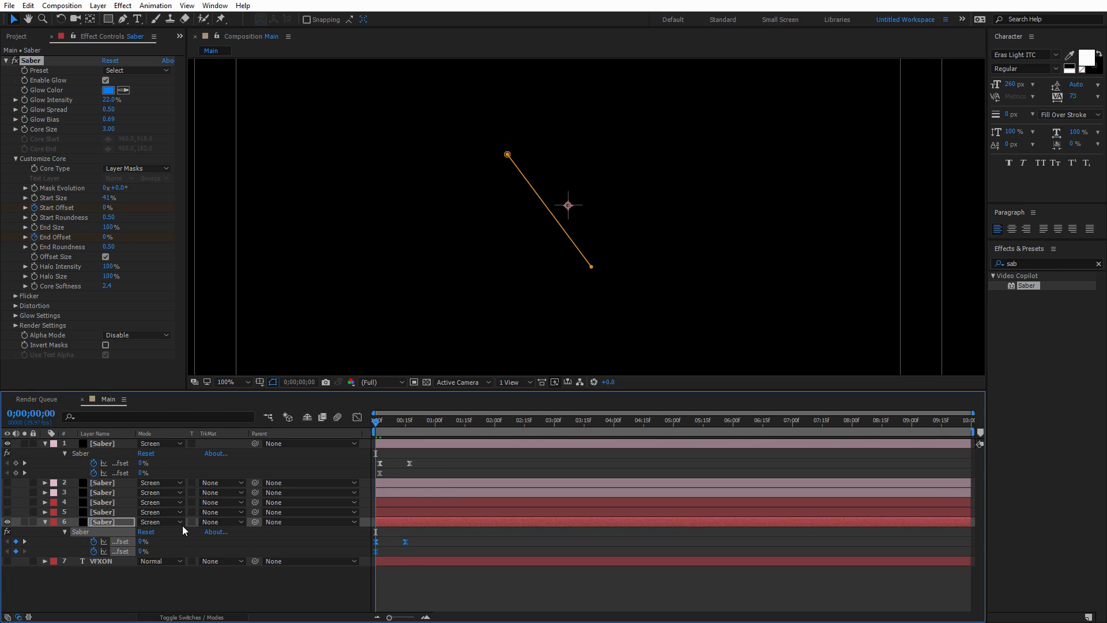
pyautogui.click(111, 511)
pyautogui.click(7, 512)
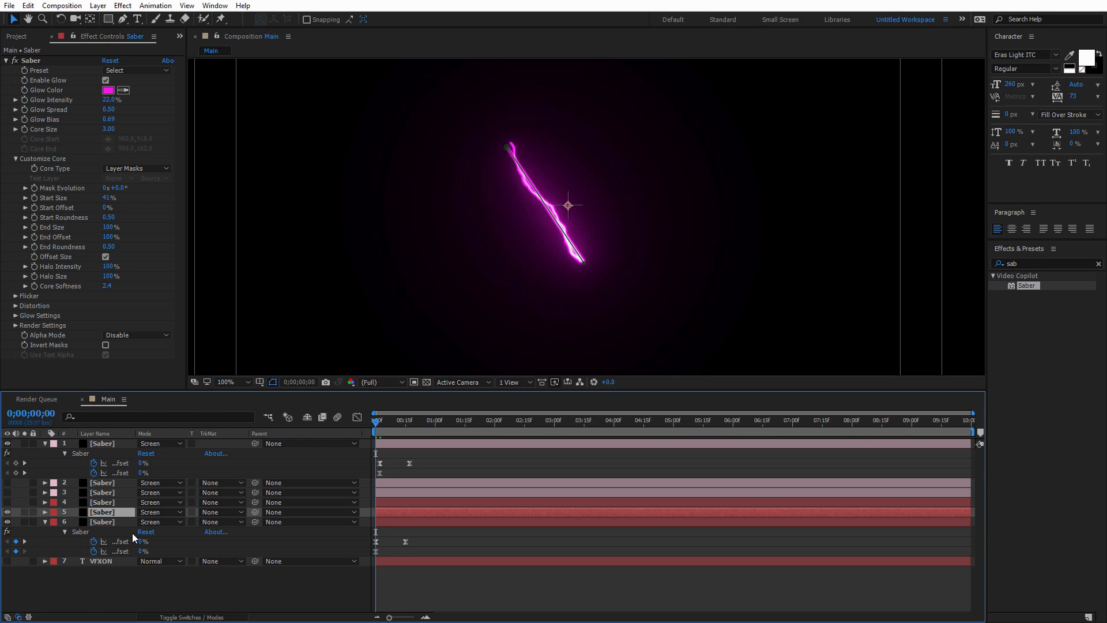
pyautogui.hotkey('ctrl', 'v')
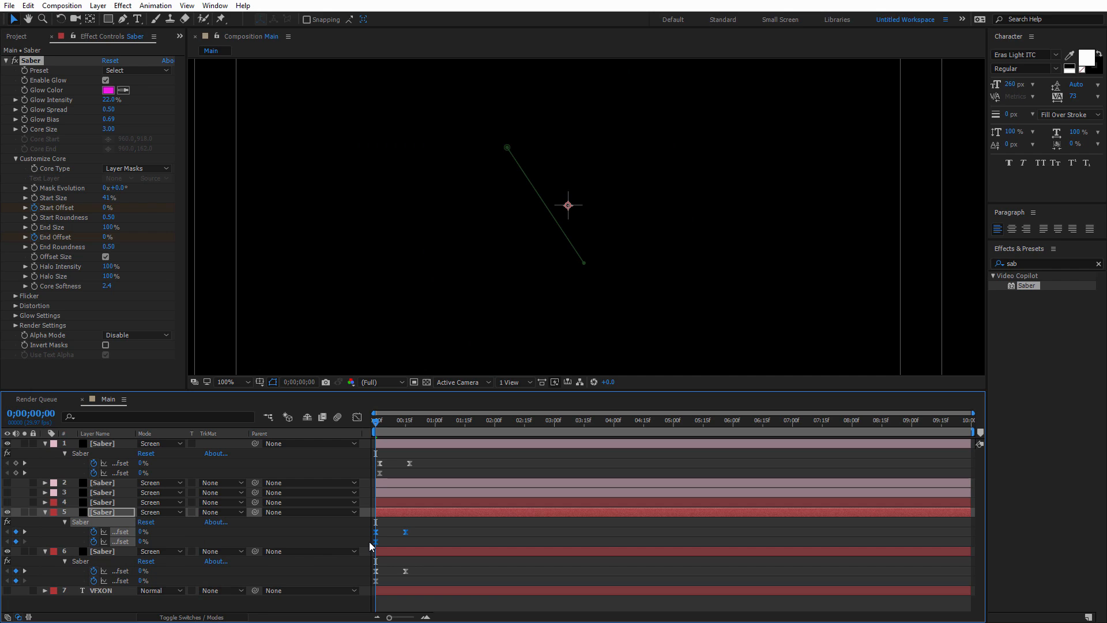
# Shift all of Saber layer 5's offset keyframes so that they start at 0;00;00;04
pyautogui.press('pagedown')
pyautogui.press('pagedown')
pyautogui.press('pagedown')
pyautogui.press('pagedown')
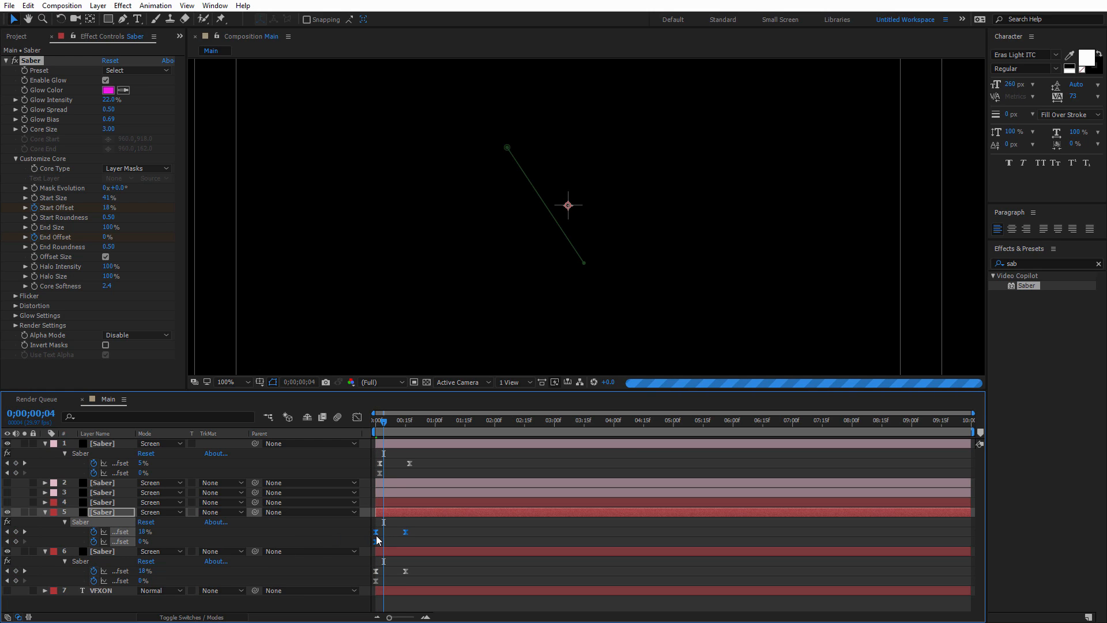
pyautogui.moveTo(377, 536); pyautogui.dragTo(384, 535)
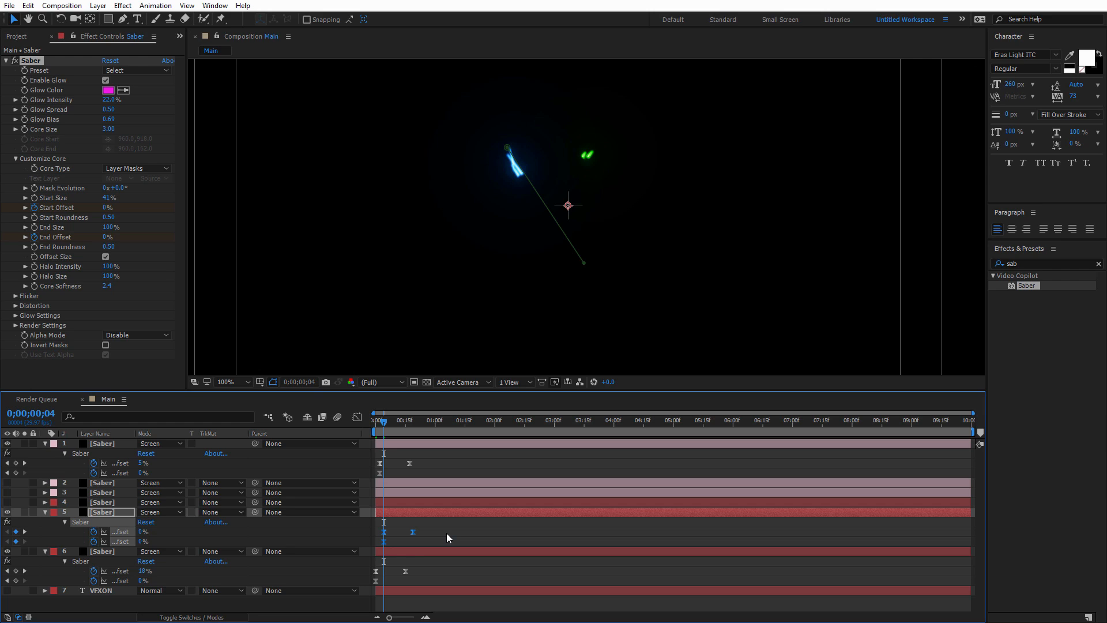
# Paste the copied offset keyframes onto Saber layer 4 at 0;00;00;08 and make that layer visible
pyautogui.press('pagedown')
pyautogui.press('pagedown')
pyautogui.press('pagedown')
pyautogui.press('pagedown')
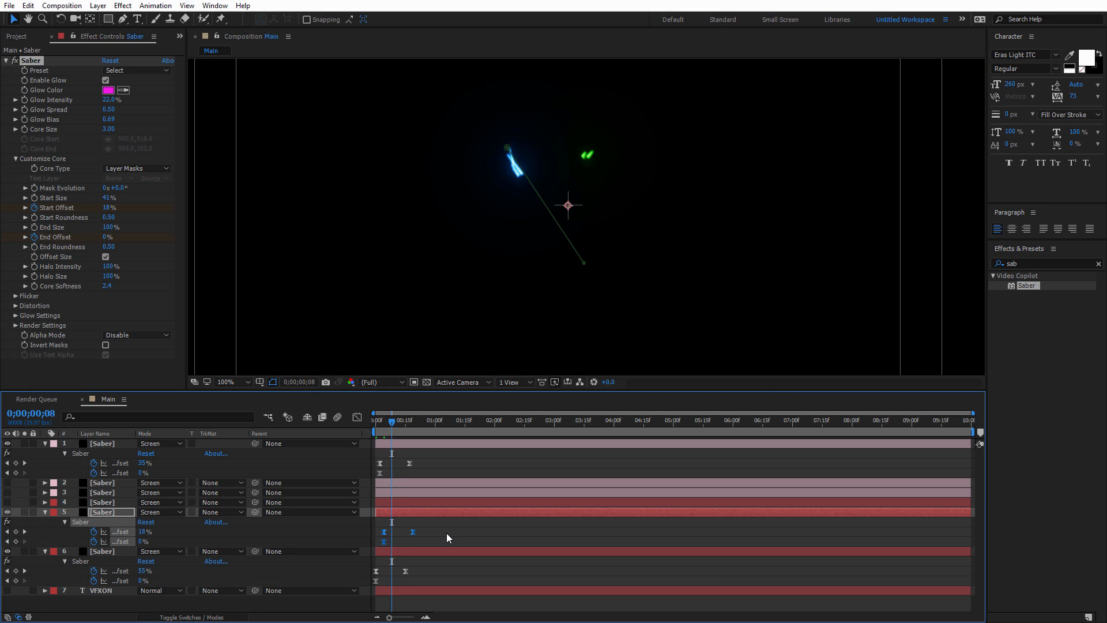
pyautogui.click(109, 502)
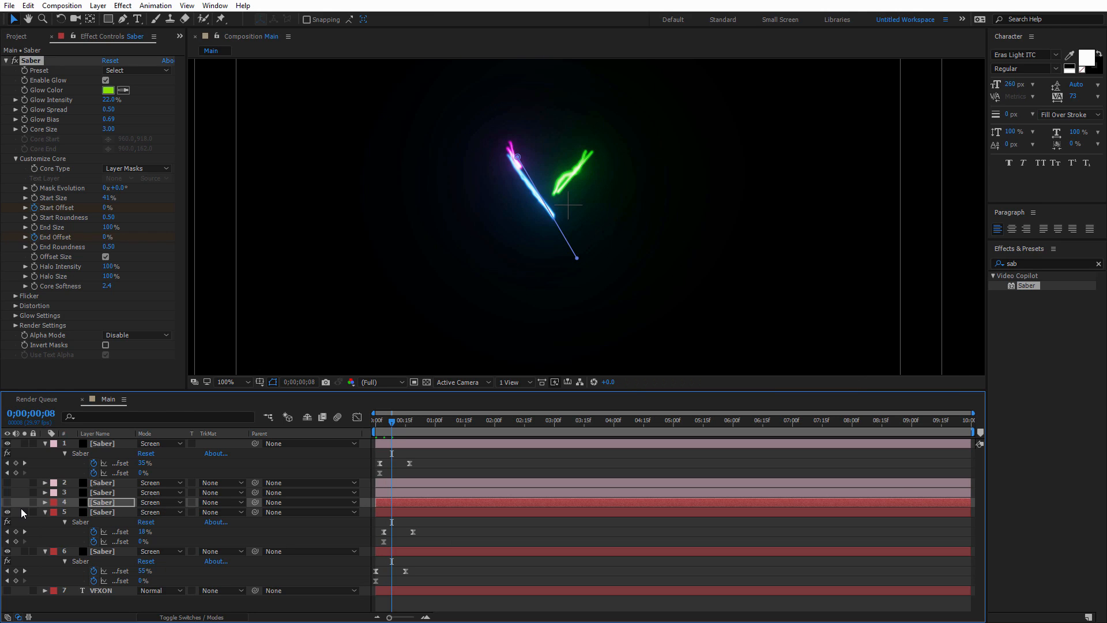
pyautogui.click(7, 502)
# Paste the copied offset keyframes onto Saber layer 2 at 0;00;00;05 and onto Saber layer 3 at 0;00;00;10
pyautogui.moveTo(392, 424)
pyautogui.mouseDown()
pyautogui.moveTo(369, 424)
pyautogui.moveTo(383, 426)
pyautogui.mouseUp()
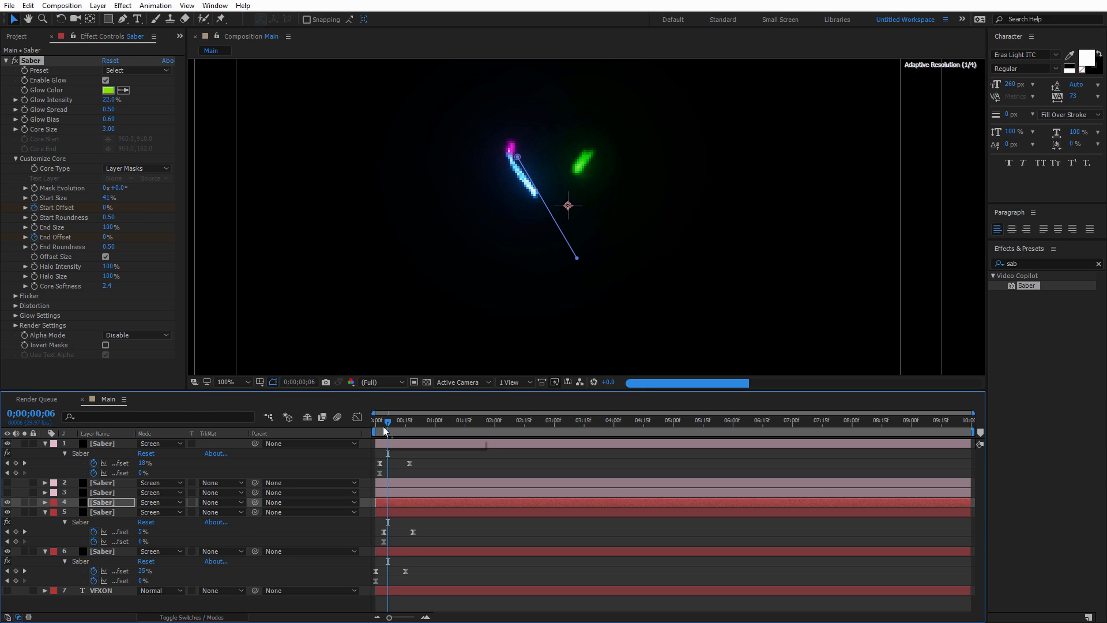
pyautogui.click(112, 487)
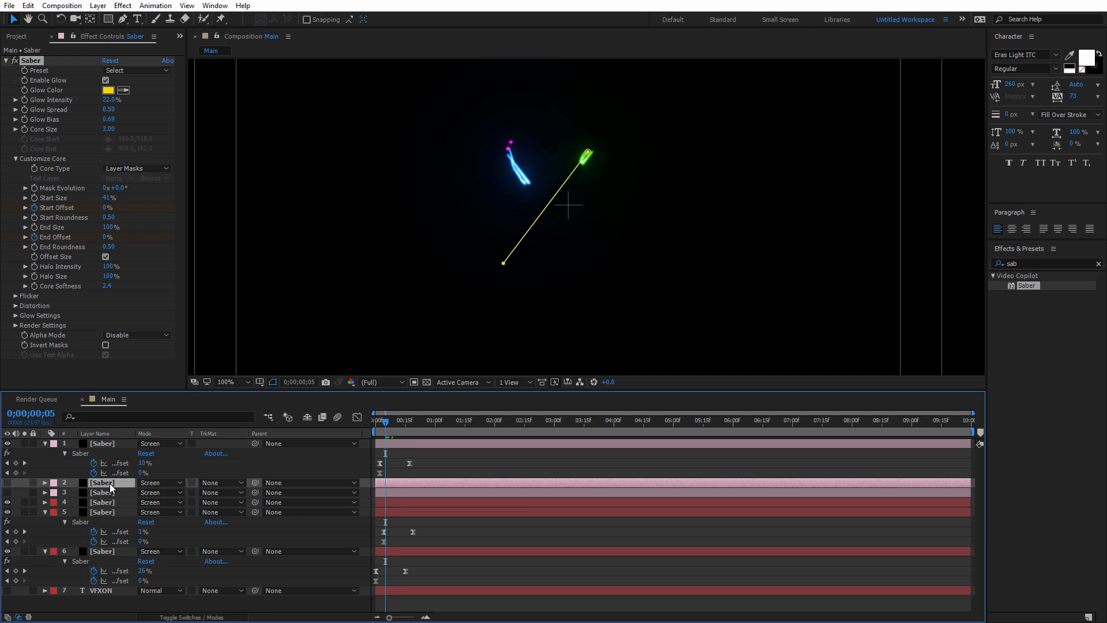
pyautogui.click(112, 495)
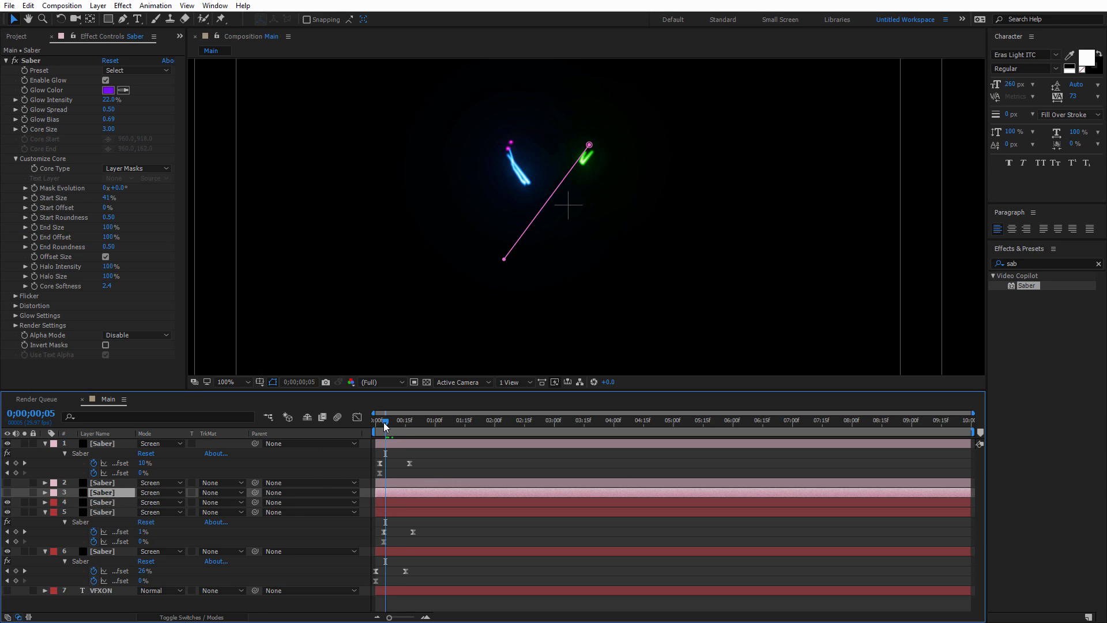
pyautogui.moveTo(385, 426); pyautogui.dragTo(405, 426)
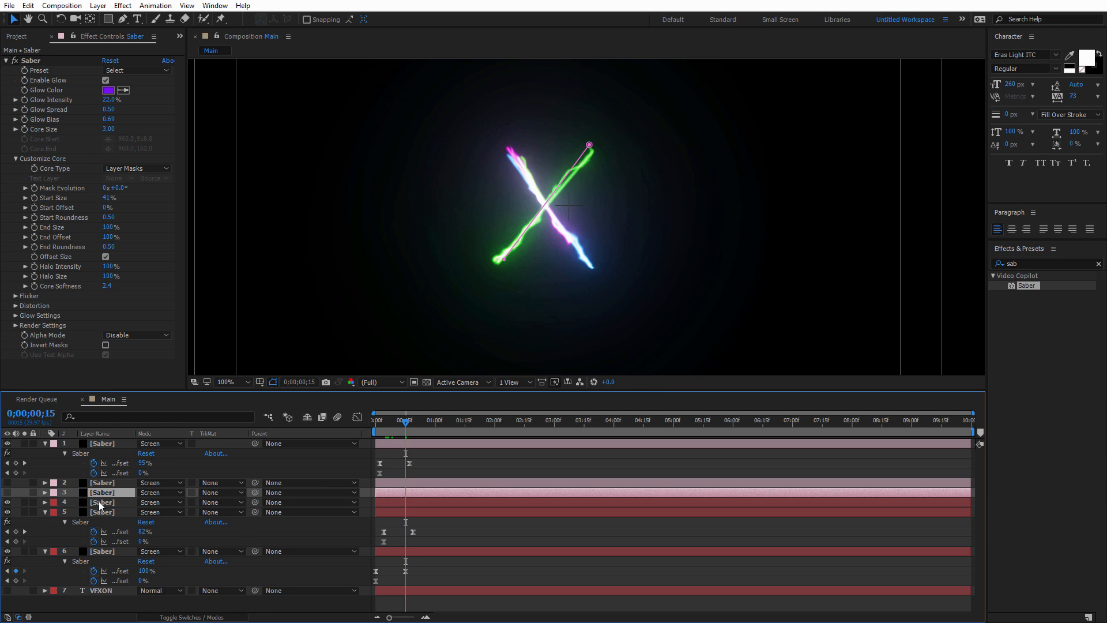
pyautogui.hotkey('ctrl', 'Down')
pyautogui.press('u')
pyautogui.moveTo(406, 426); pyautogui.dragTo(394, 427)
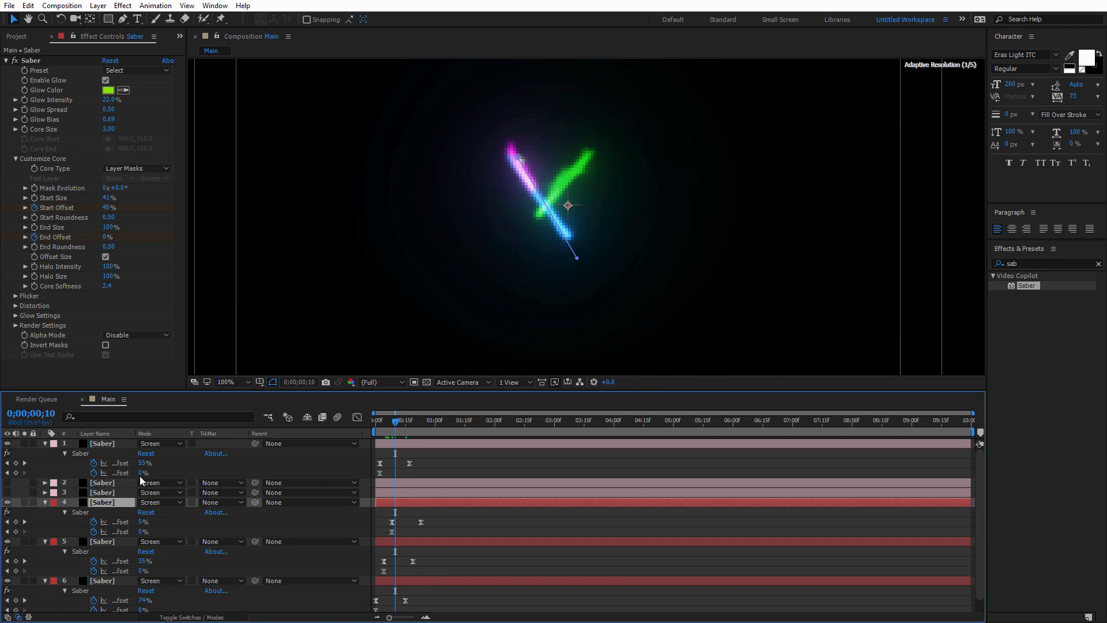
pyautogui.hotkey('ctrl', 'Up')
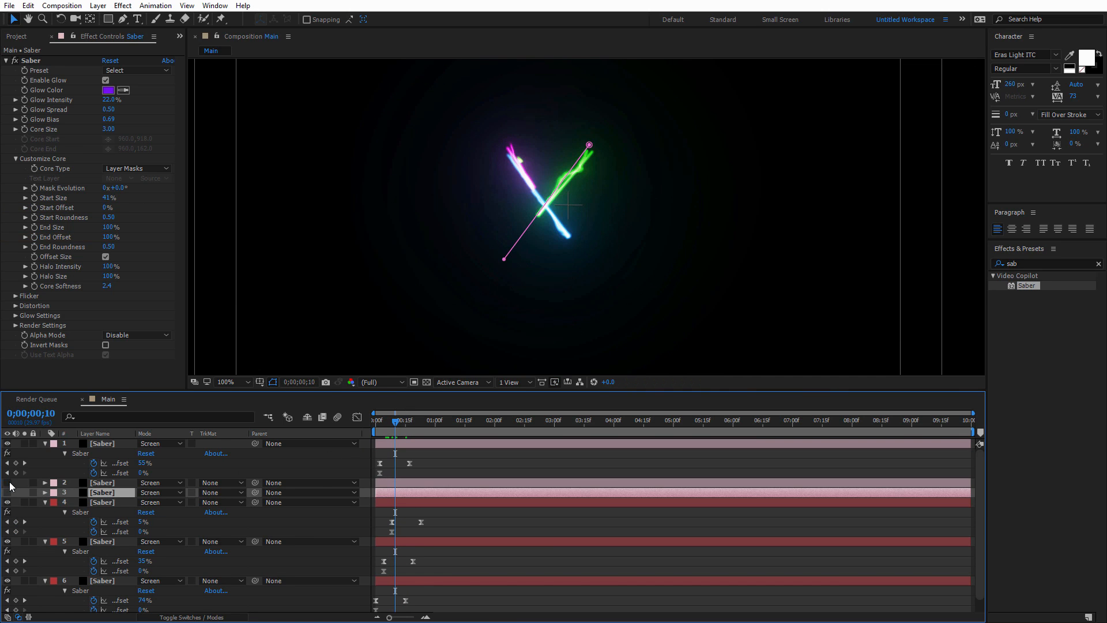
pyautogui.click(106, 486)
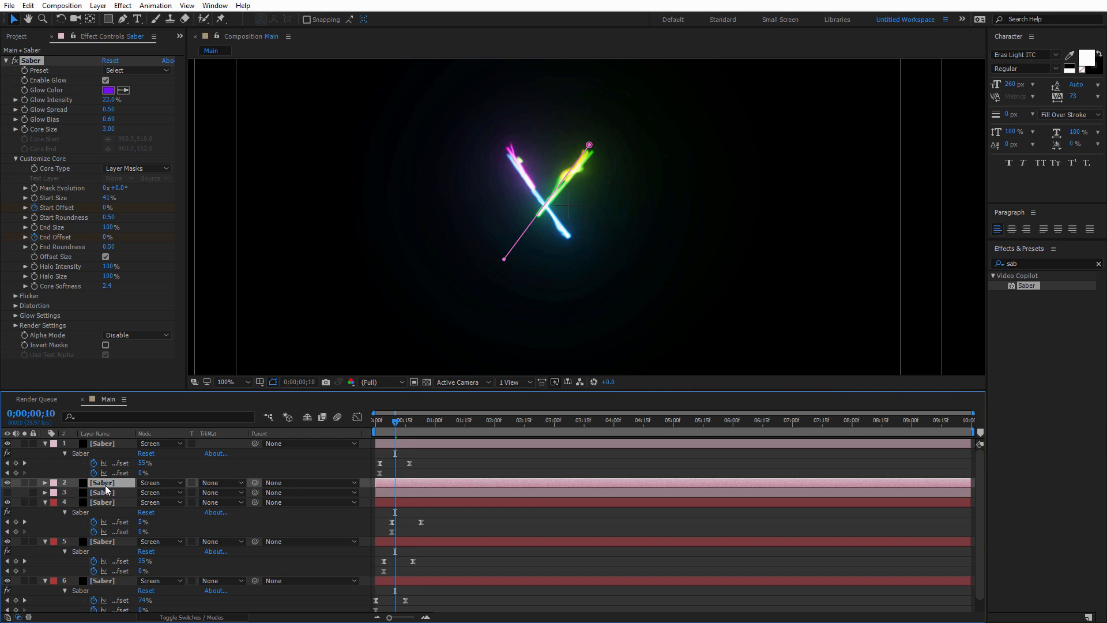
# Shorten the work area to end between 01:00f and 01:15f, and preview the X animation from the first frame
pyautogui.moveTo(396, 428); pyautogui.dragTo(358, 430)
pyautogui.moveTo(973, 431); pyautogui.dragTo(689, 431)
pyautogui.moveTo(536, 434); pyautogui.dragTo(448, 433)
pyautogui.press('space')
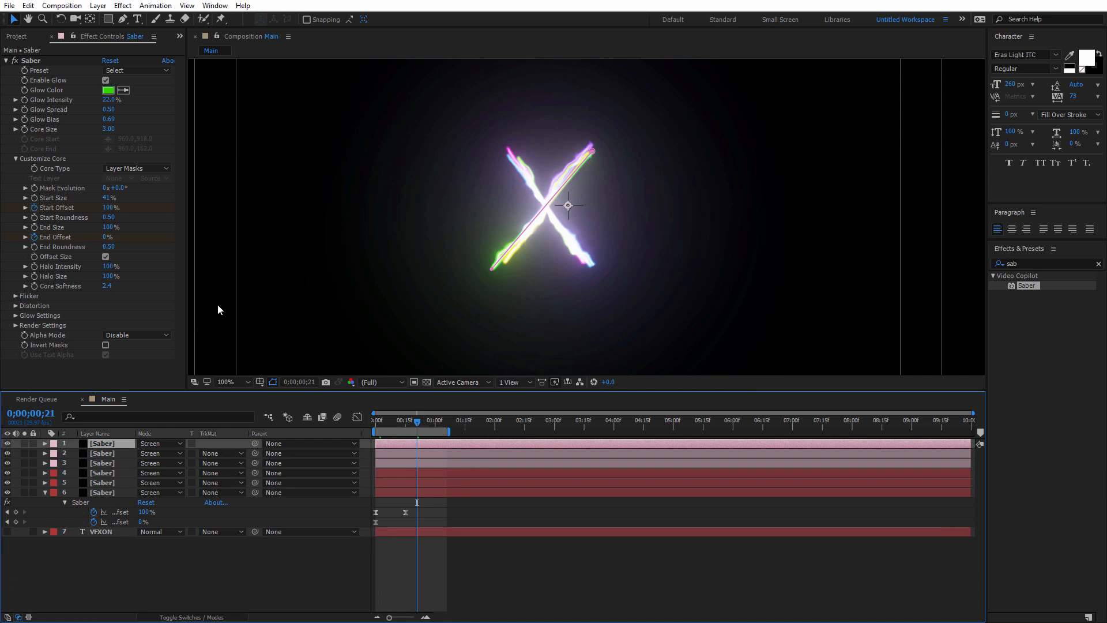
# Hide Saber layers 2 to 5, leaving only layers 1 and 6 visible
pyautogui.click(113, 455)
pyautogui.keyDown('shift'); pyautogui.click(113, 484); pyautogui.keyUp('shift')
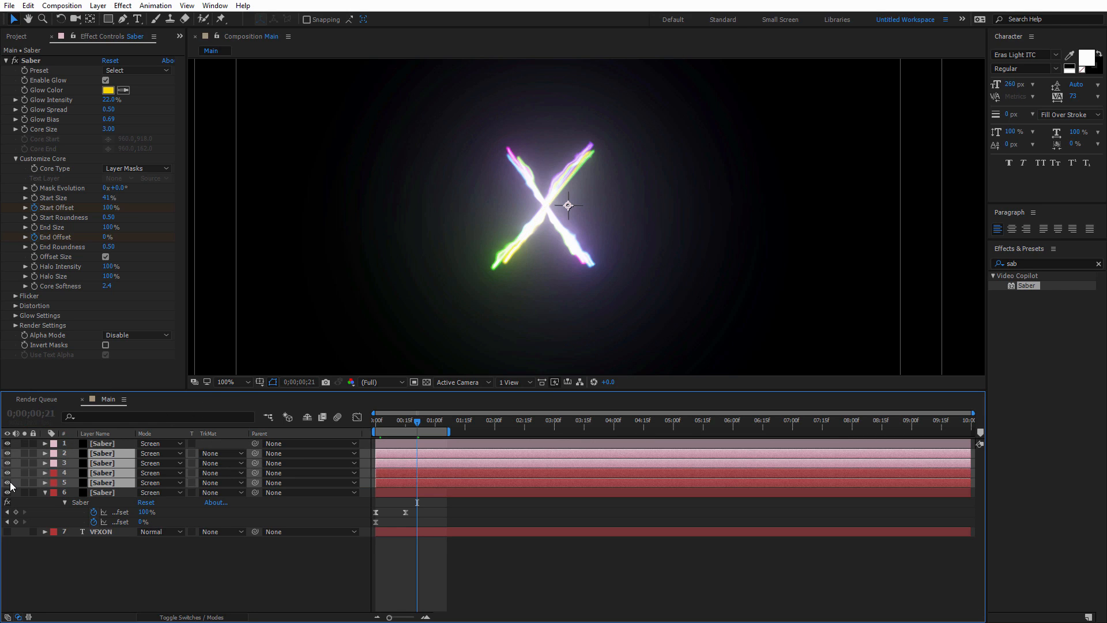
pyautogui.click(7, 483)
pyautogui.click(91, 582)
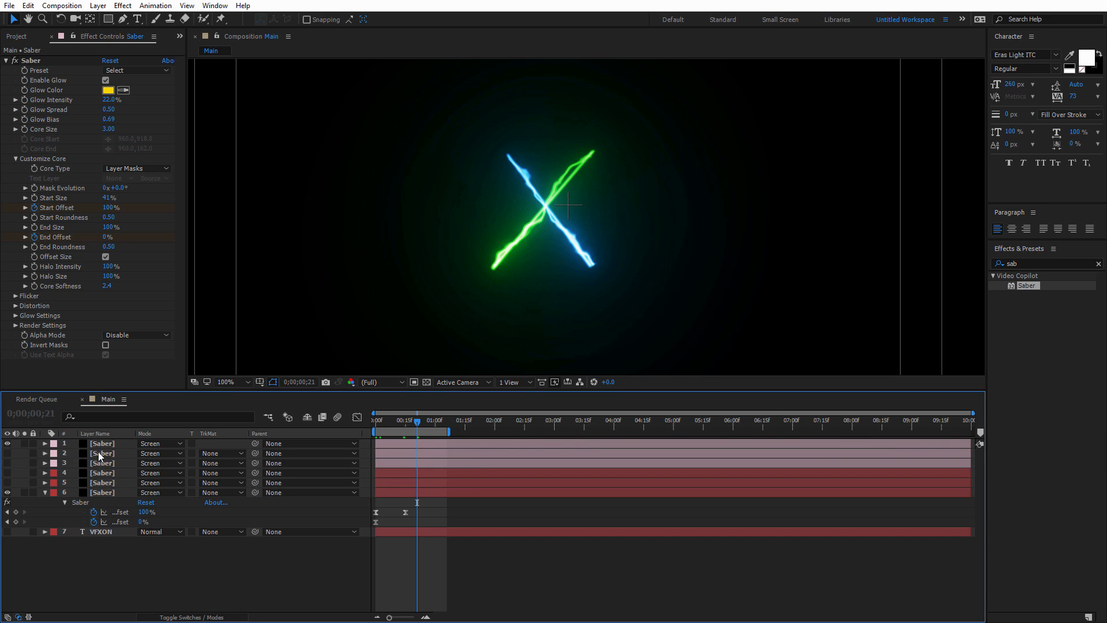
# Set Saber layer 6's Start Offset and End Offset to 100% at the first frame
pyautogui.click(97, 444)
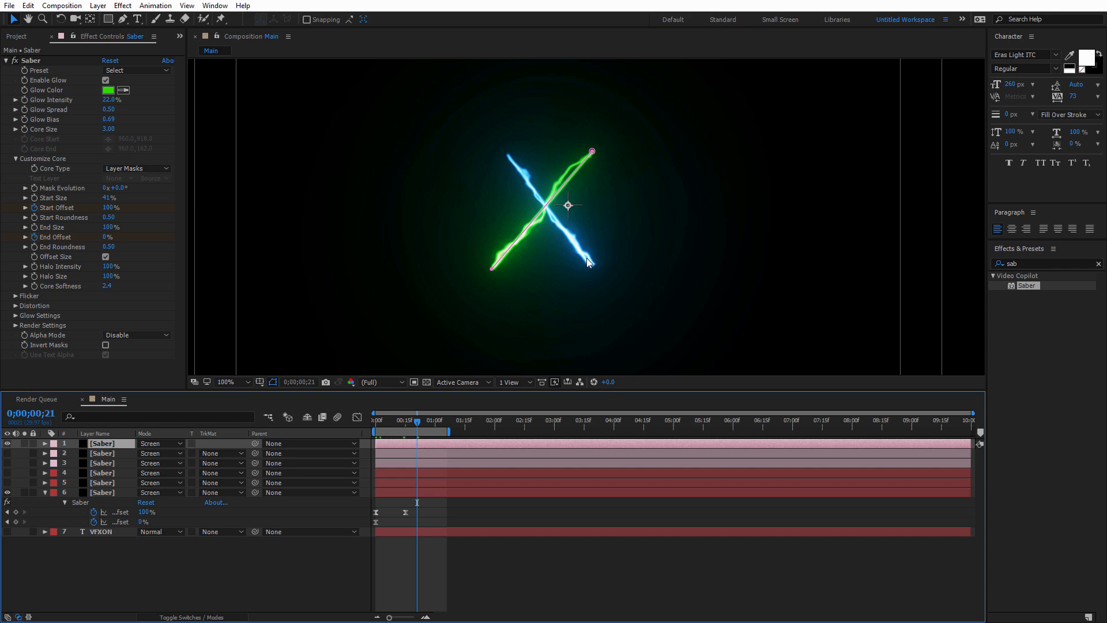
pyautogui.click(97, 493)
pyautogui.moveTo(391, 422); pyautogui.dragTo(374, 424)
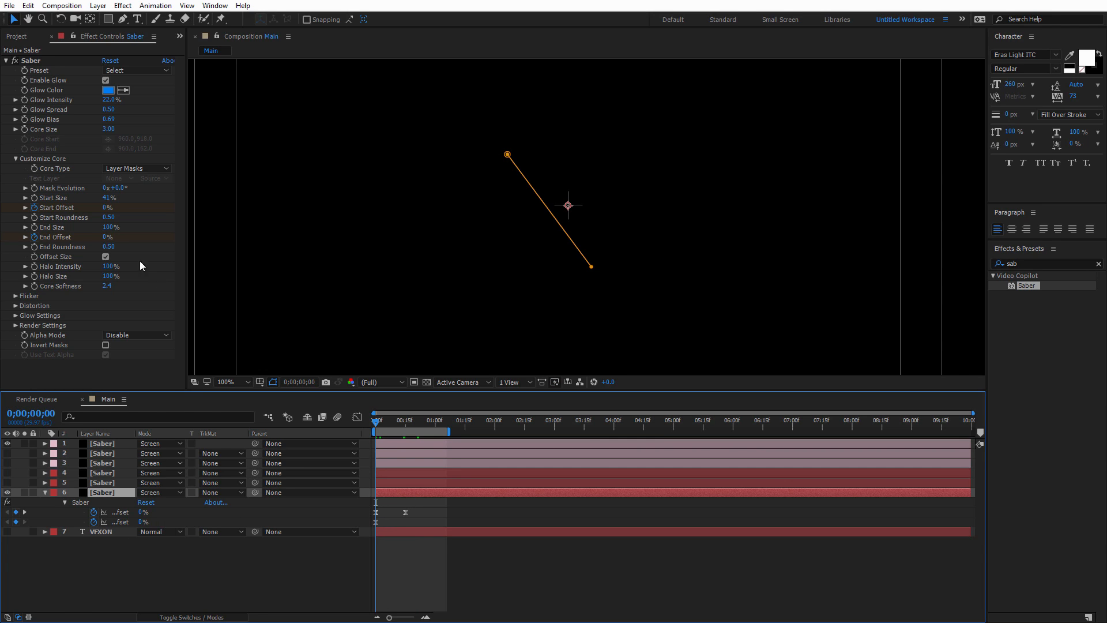
pyautogui.click(108, 209)
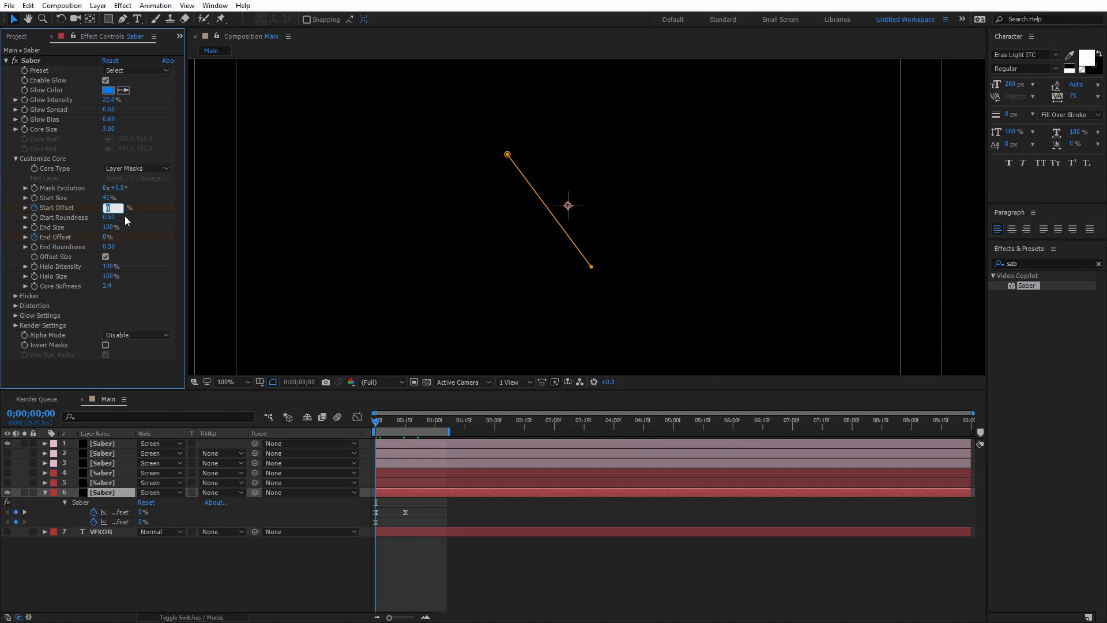
pyautogui.write('100')
pyautogui.click(107, 237)
pyautogui.write('100')
pyautogui.press('Return')
# Set Saber layer 6's Start Offset to 0% at the 0;00;00;15 keyframe
pyautogui.click(406, 423)
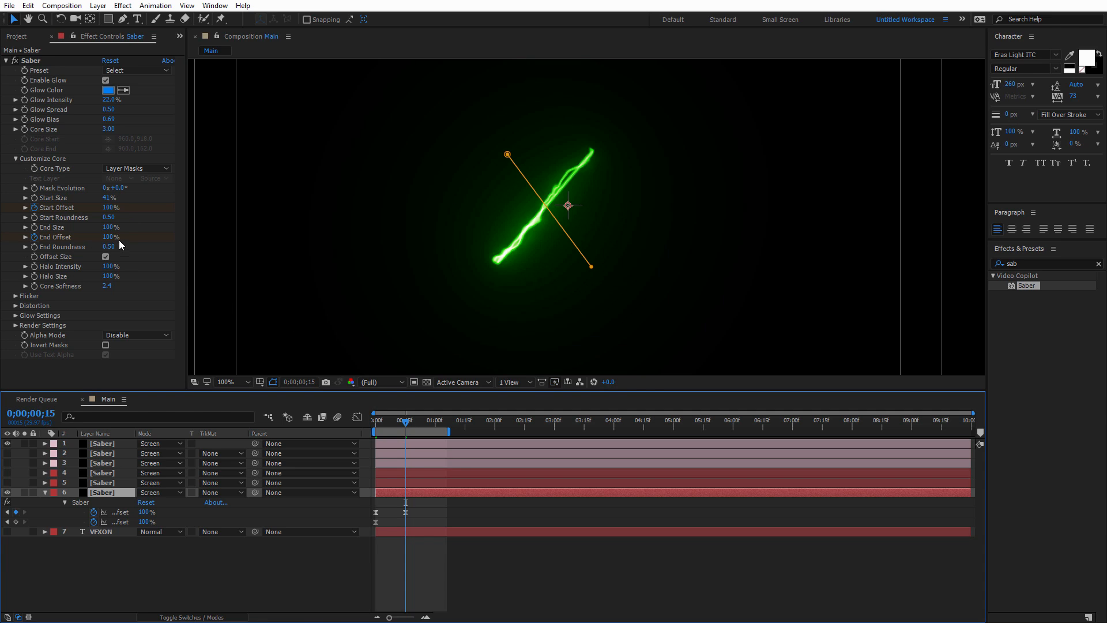
pyautogui.click(109, 209)
pyautogui.write('0')
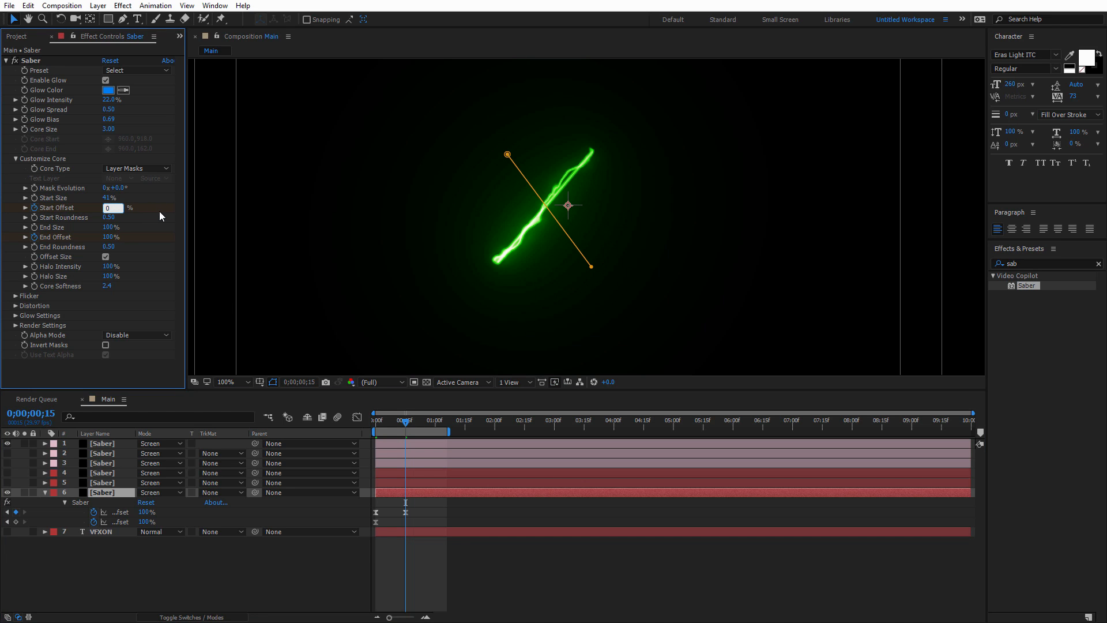
pyautogui.press('Return')
pyautogui.moveTo(408, 426)
pyautogui.mouseDown()
pyautogui.moveTo(376, 429)
pyautogui.moveTo(410, 426)
pyautogui.mouseUp()
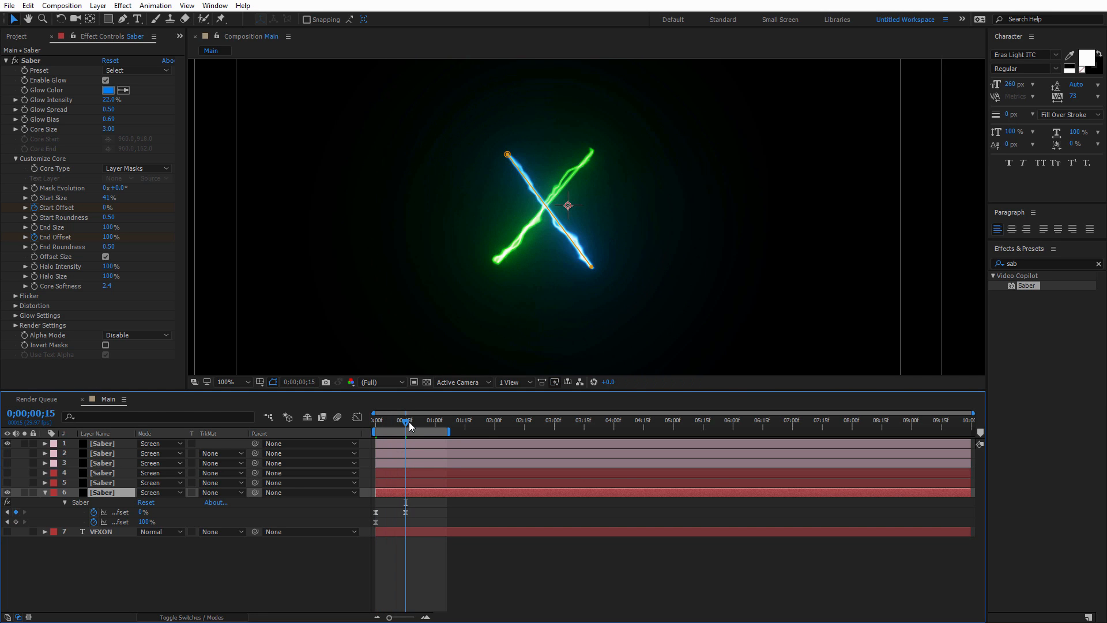
# Turn on visibility for Saber layers 5 and 4, and reveal layer 4's keyframed properties
pyautogui.click(109, 484)
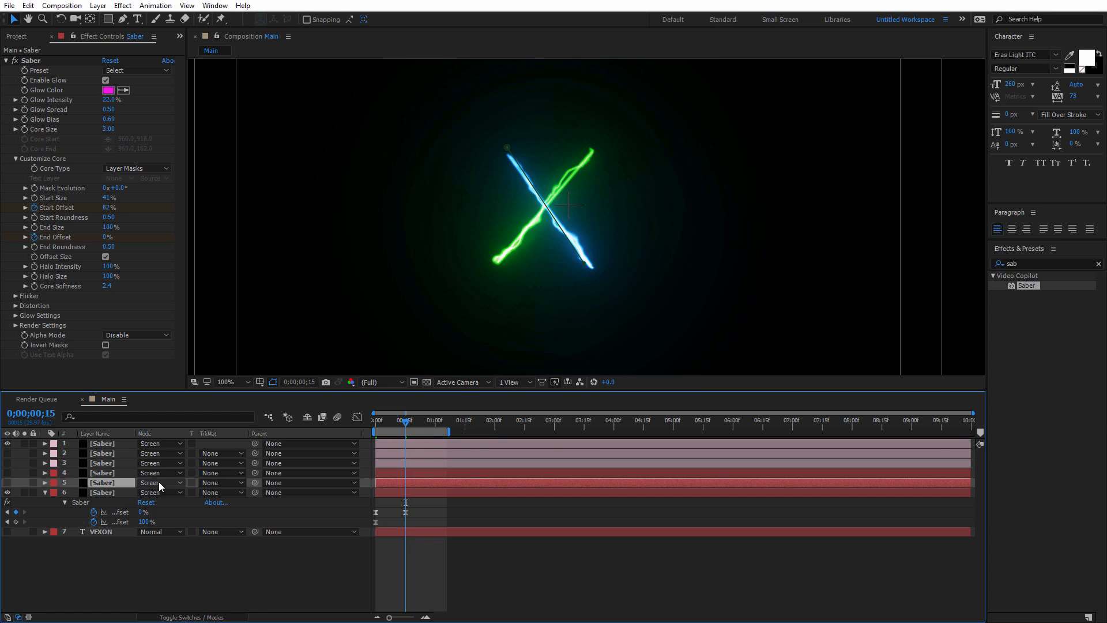
pyautogui.click(6, 483)
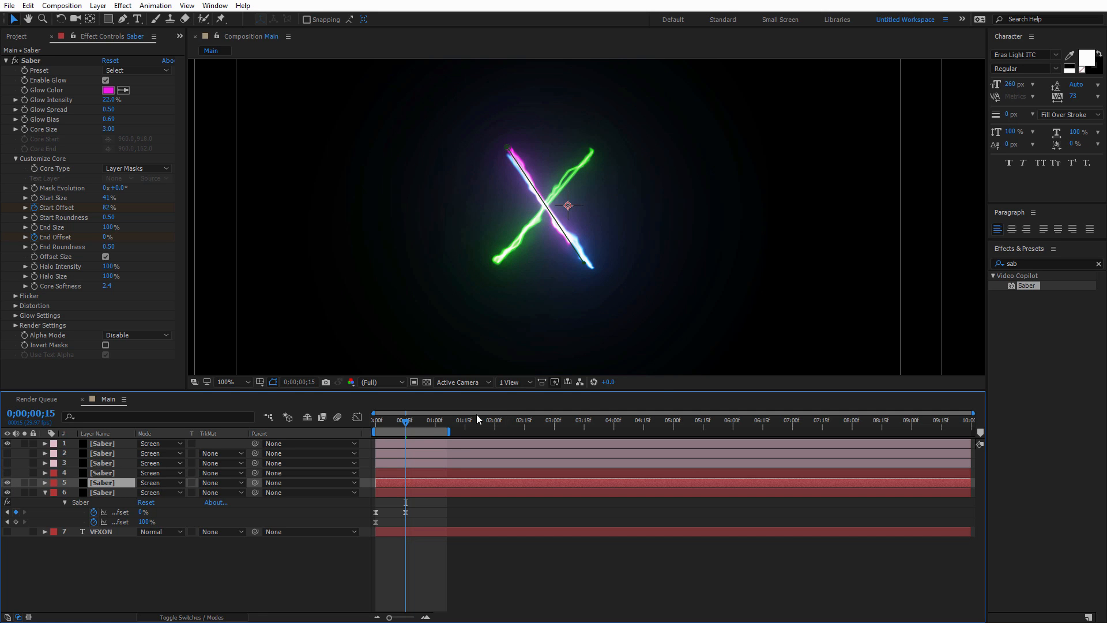
pyautogui.moveTo(406, 421)
pyautogui.mouseDown()
pyautogui.moveTo(391, 422)
pyautogui.moveTo(417, 423)
pyautogui.moveTo(403, 423)
pyautogui.mouseUp()
pyautogui.click(105, 472)
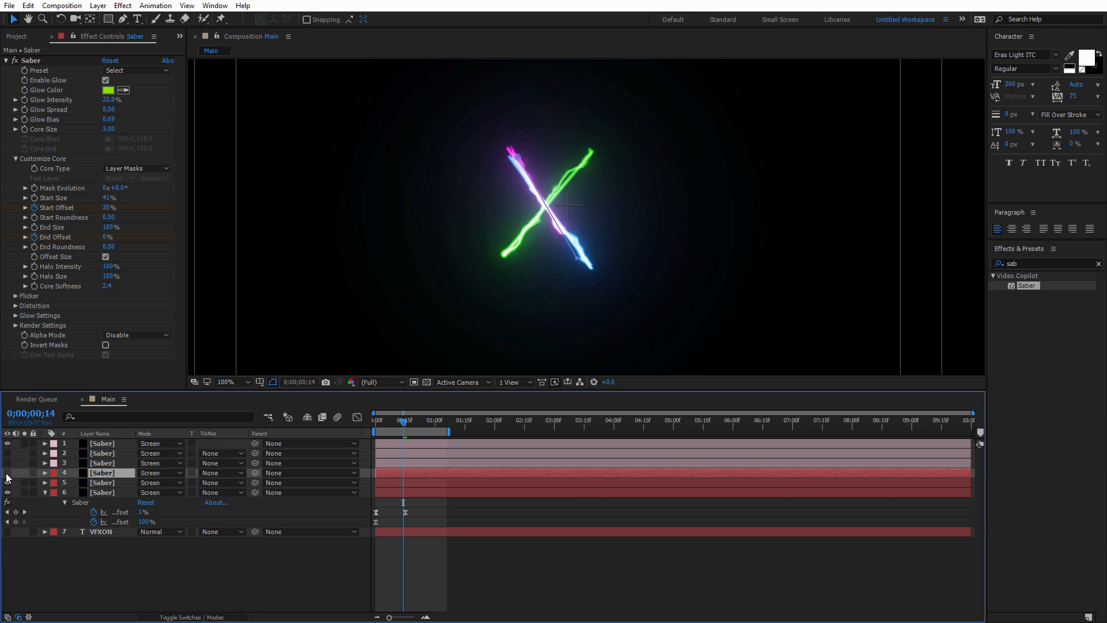
pyautogui.press('u')
pyautogui.click(7, 472)
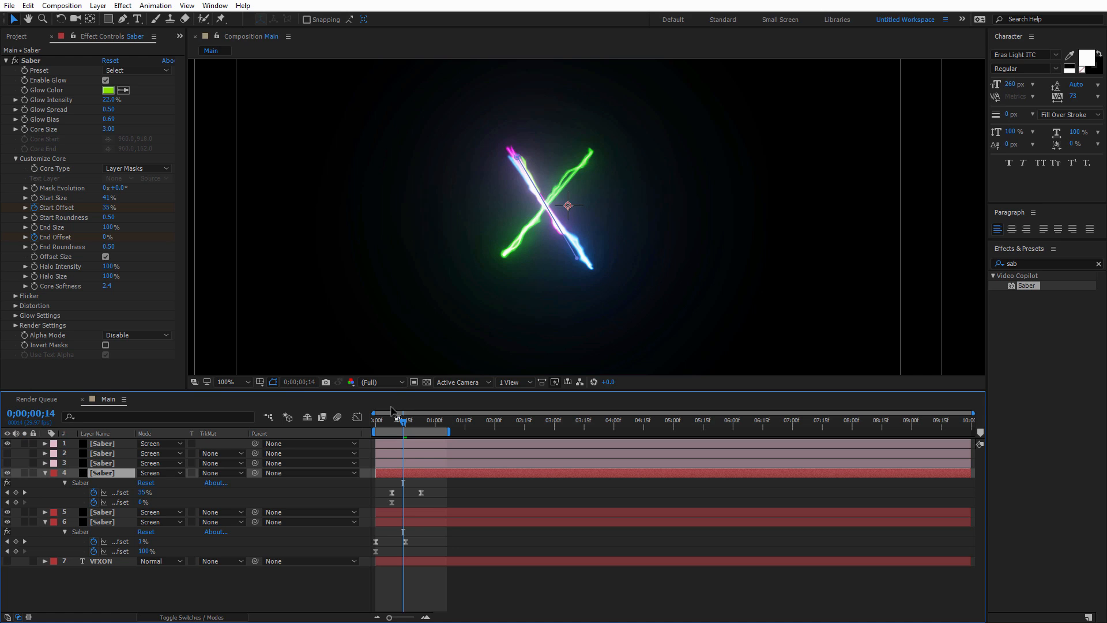
# Set Saber layer 4's Start Offset and End Offset to 100% at 0;00;00;08, and its Start Offset to 0% at 0;00;00;23
pyautogui.moveTo(403, 422); pyautogui.dragTo(392, 423)
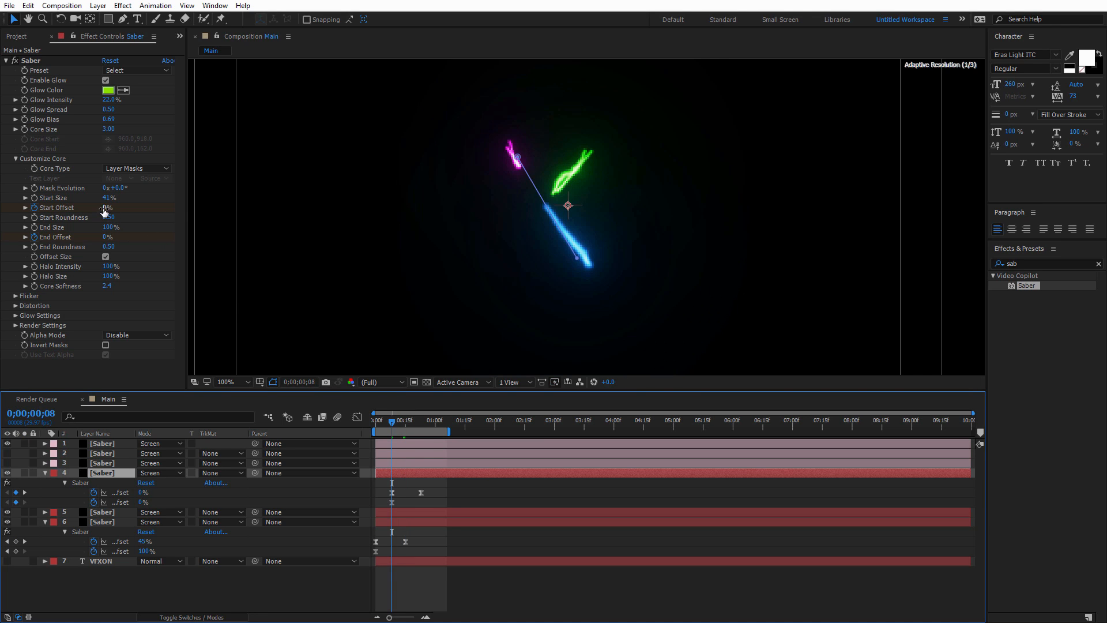
pyautogui.moveTo(121, 208); pyautogui.dragTo(213, 233)
pyautogui.click(420, 423)
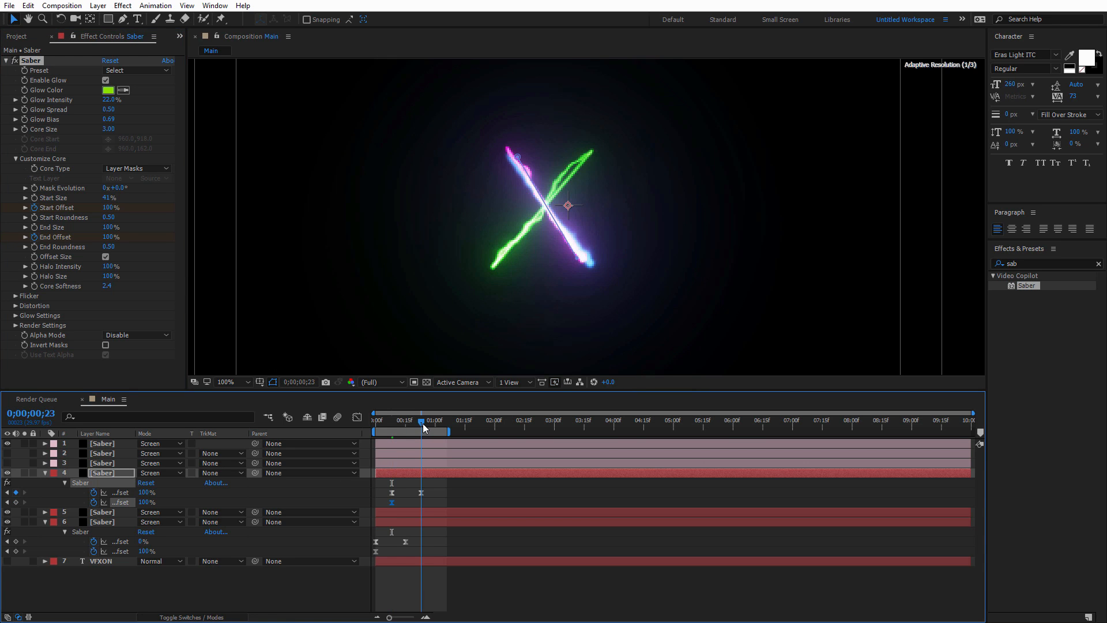
pyautogui.moveTo(107, 208); pyautogui.dragTo(46, 209)
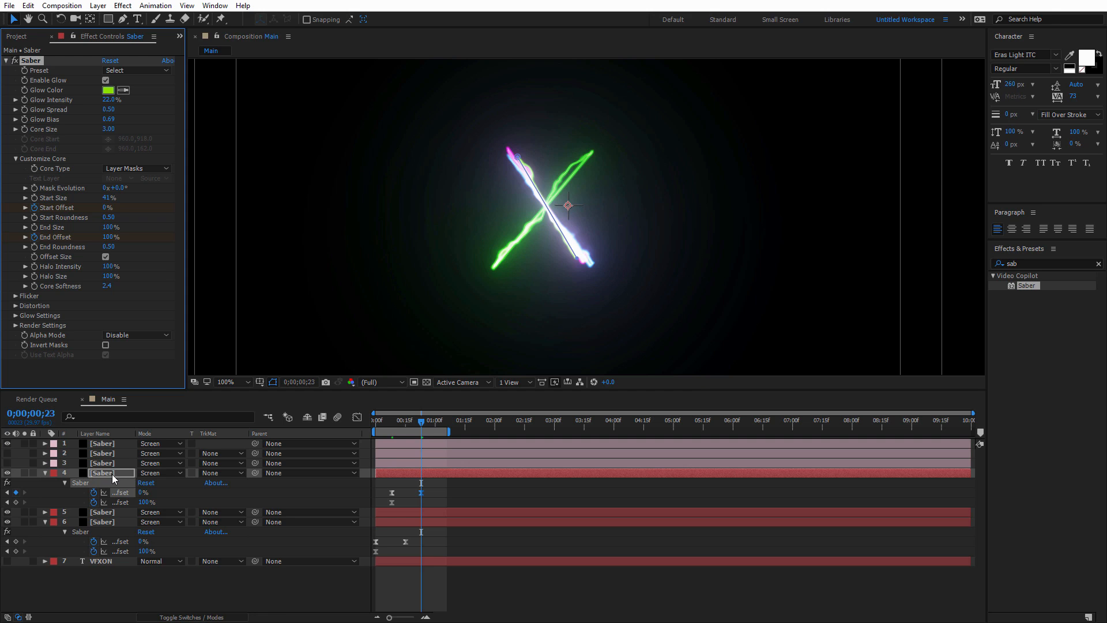
# Set Saber layer 2's Start Offset and End Offset to 100% at the 0;00;00;05 keyframes
pyautogui.click(102, 453)
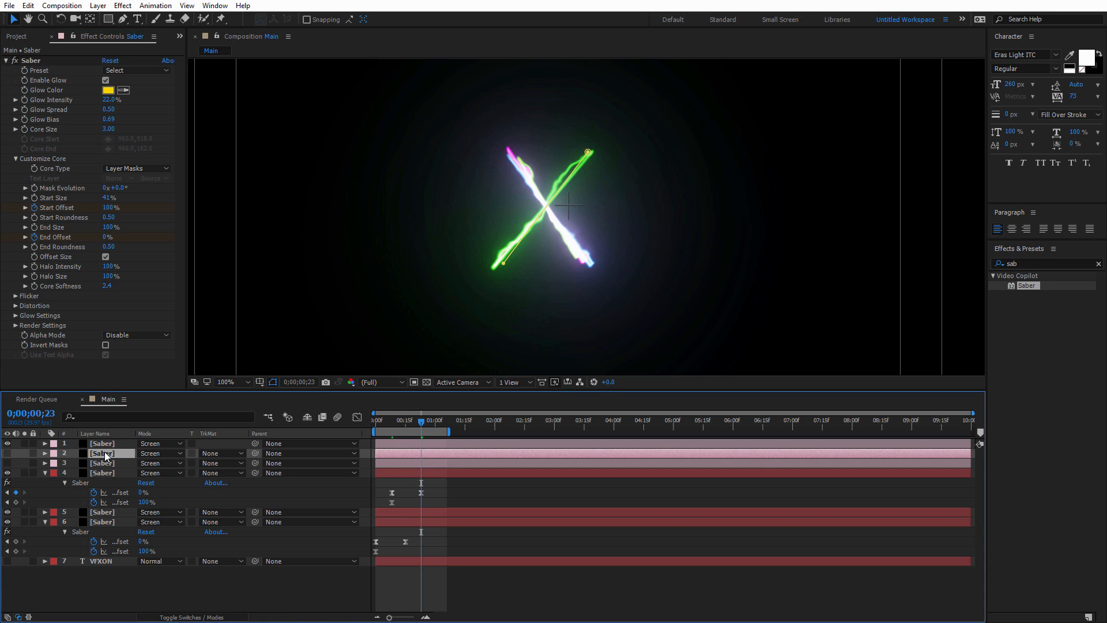
pyautogui.press('u')
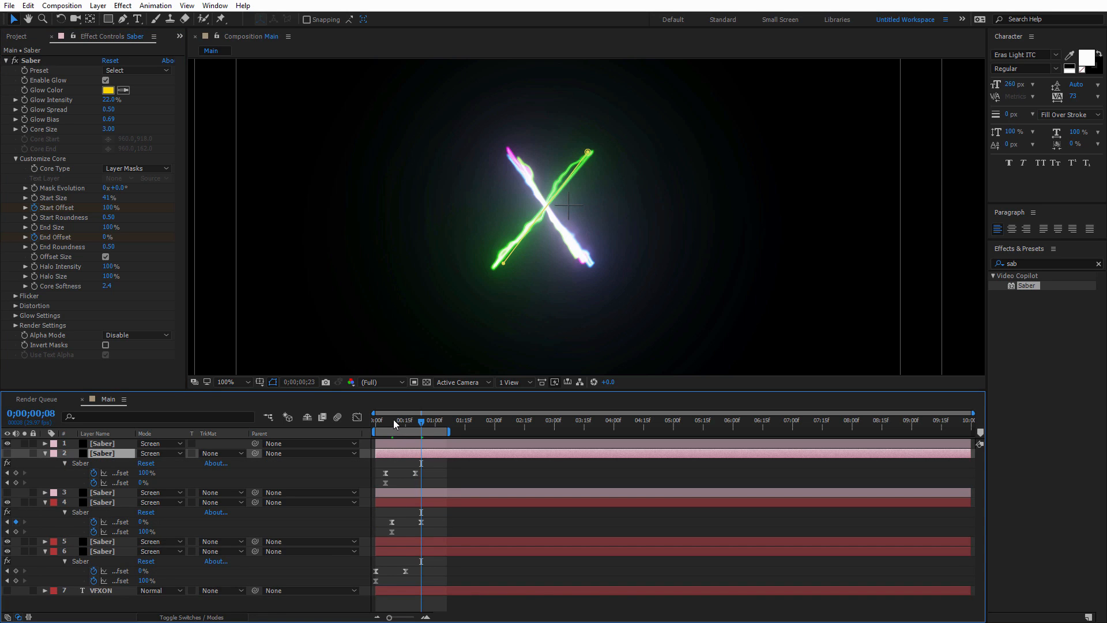
pyautogui.click(386, 420)
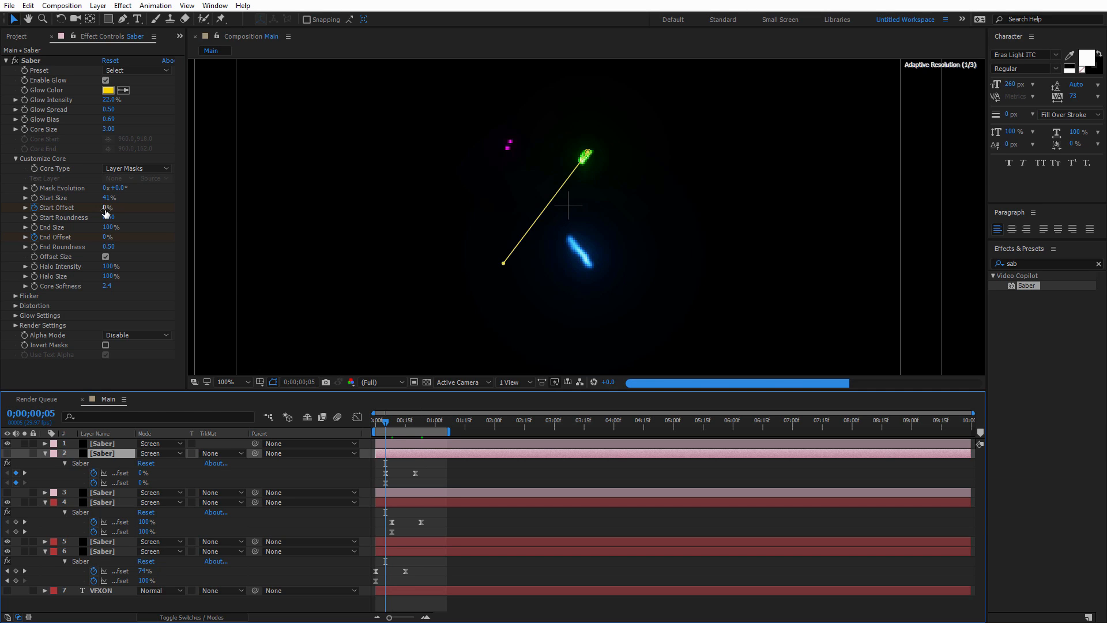
pyautogui.moveTo(105, 210); pyautogui.dragTo(176, 210)
pyautogui.moveTo(106, 238); pyautogui.dragTo(182, 235)
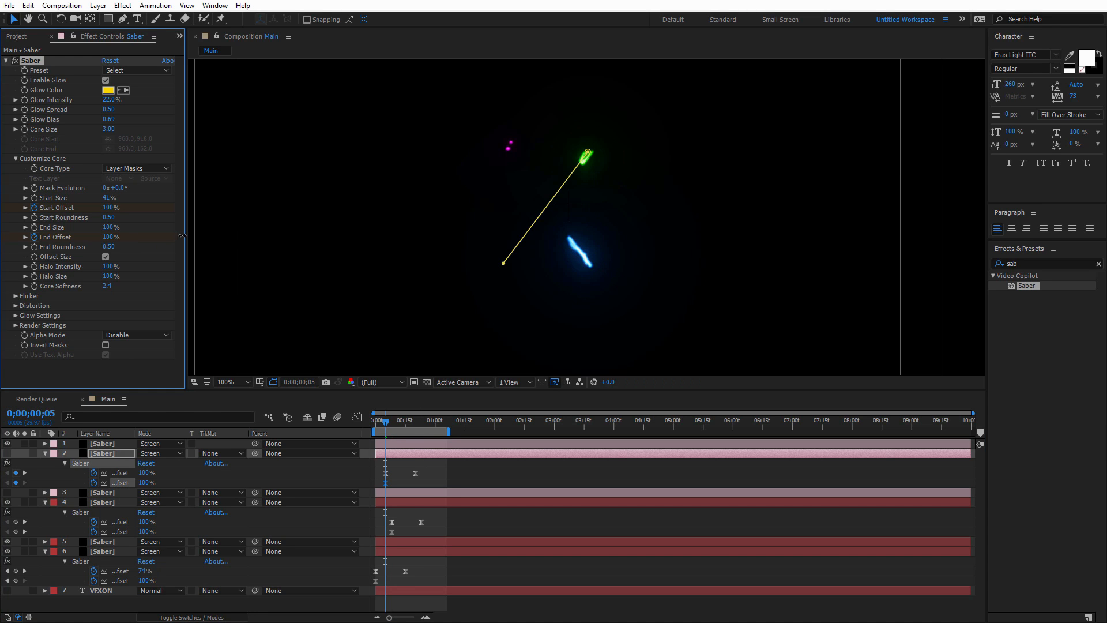
# Set Saber layer 2's Start Offset to 0% at the 0;00;00;20 keyframe
pyautogui.click(415, 427)
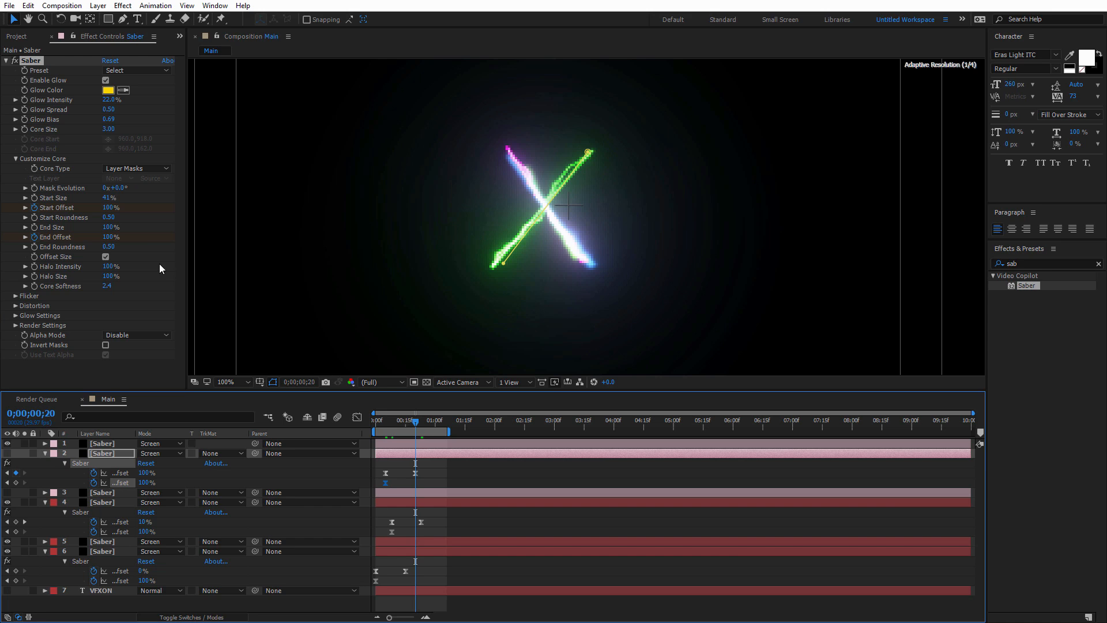
pyautogui.click(113, 209)
pyautogui.write('0')
pyautogui.press('Return')
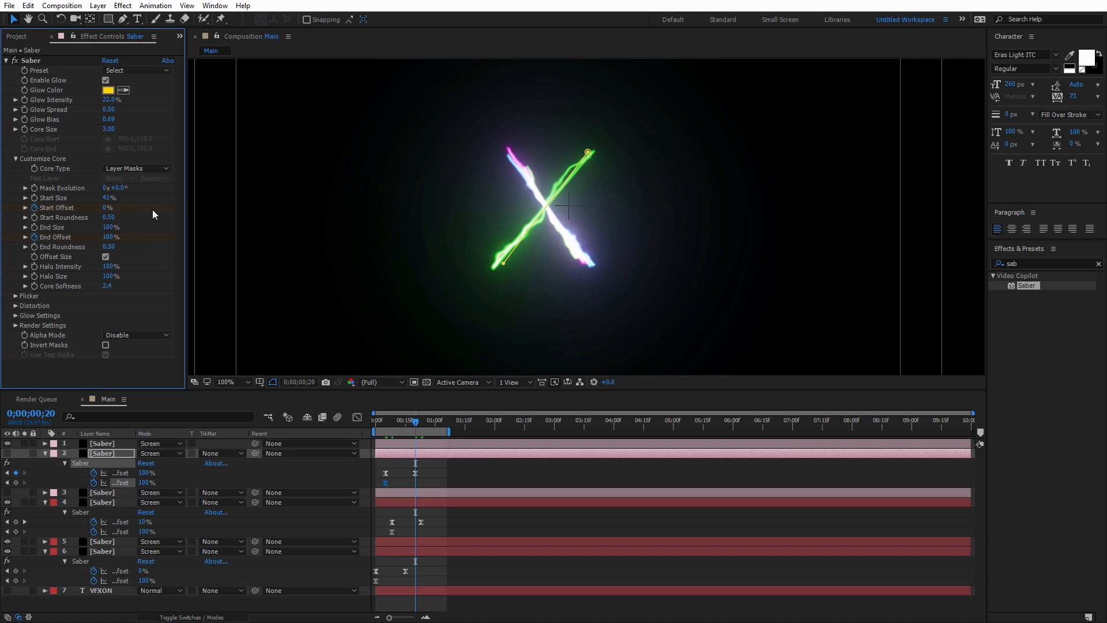
# Turn on visibility for Saber layers 3 and 2, and preview the X animation from the first frame
pyautogui.click(104, 493)
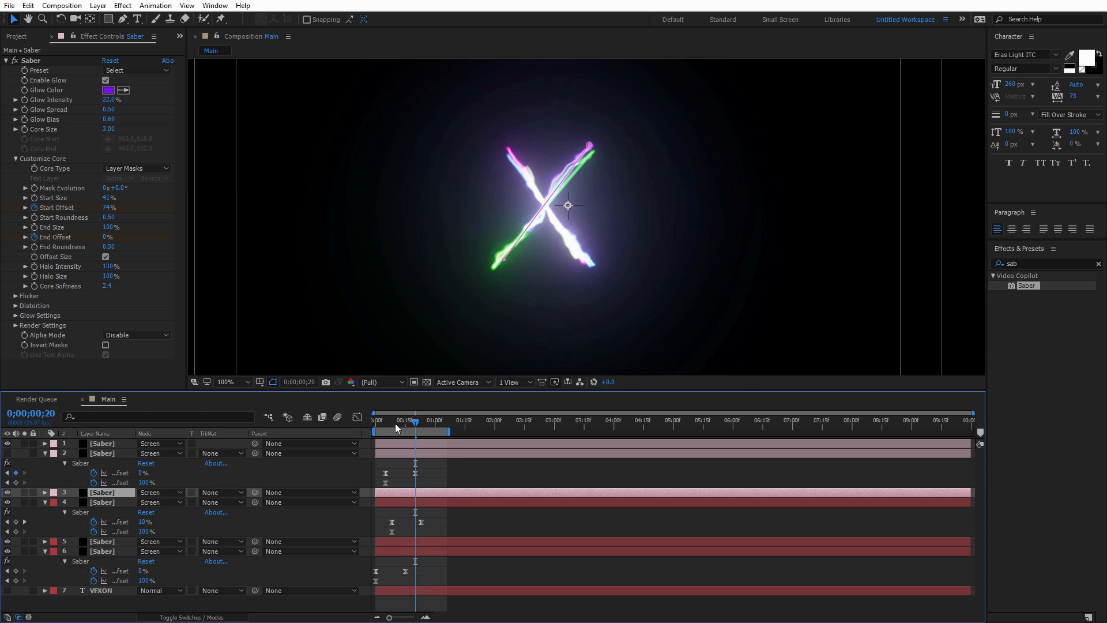
pyautogui.press('space')
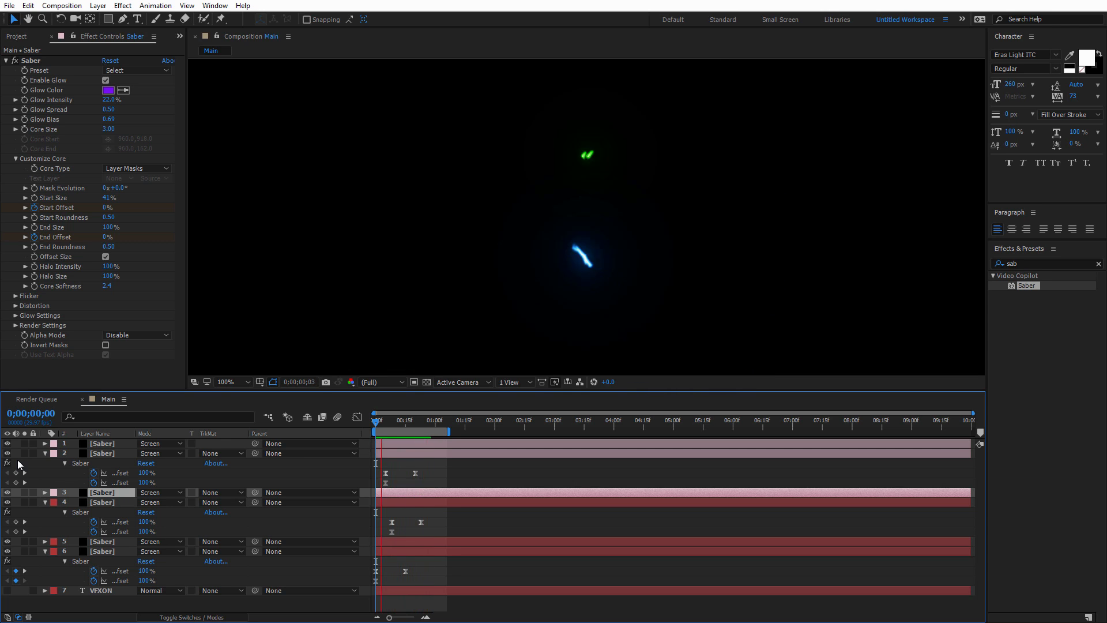
pyautogui.press('space')
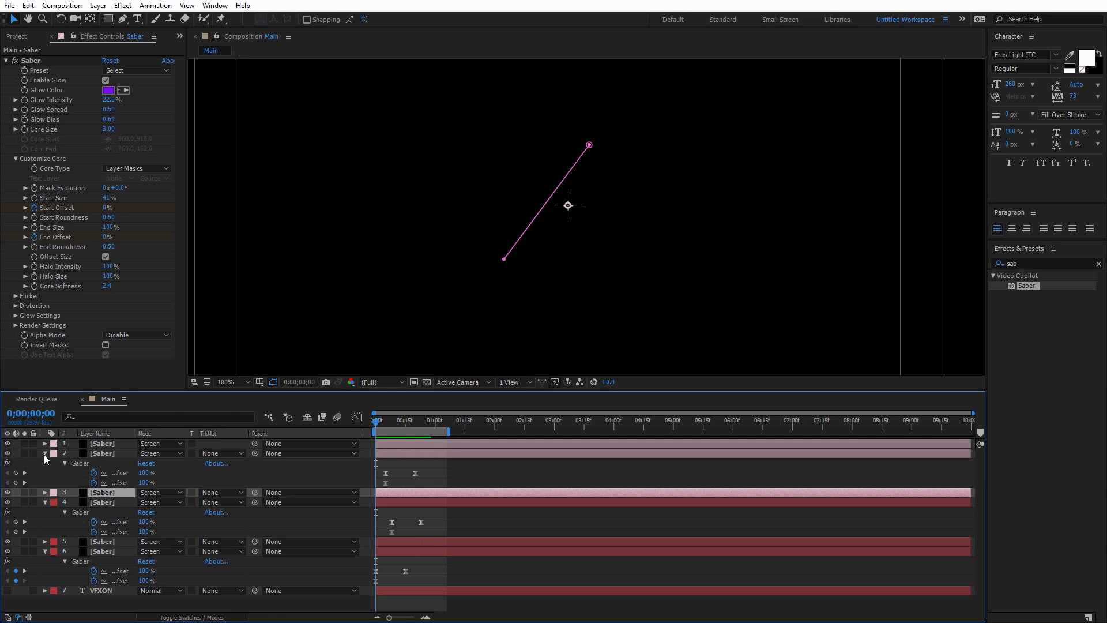
# Collapse the expanded keyframe properties of Saber layers 2, 4 and 6
pyautogui.click(45, 454)
pyautogui.click(45, 472)
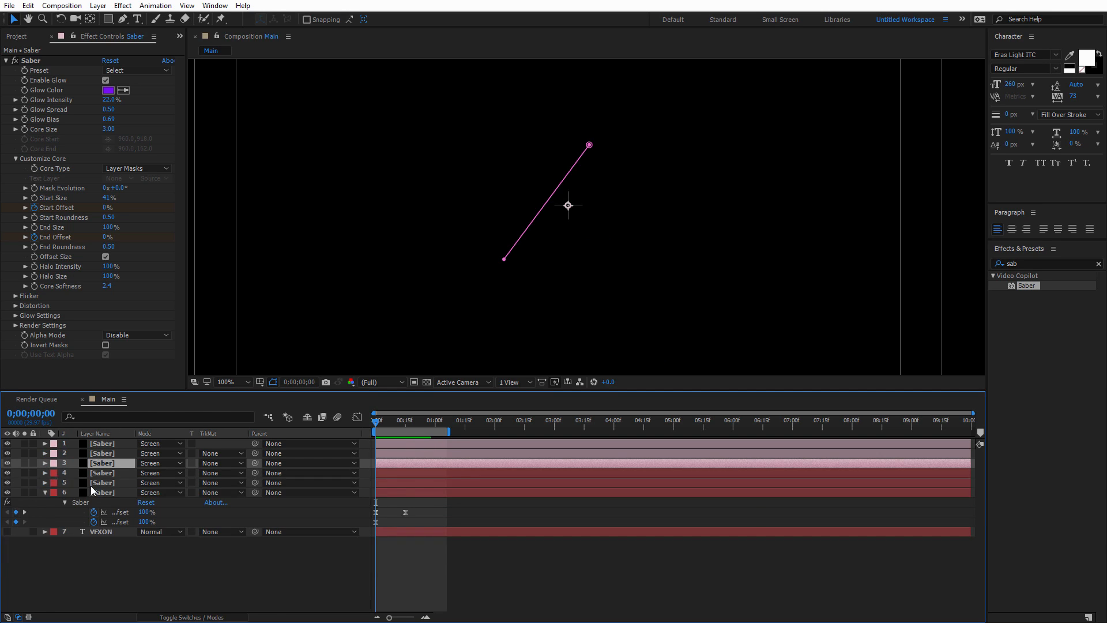
pyautogui.click(46, 493)
# Duplicate Saber layer 6, move the copy below the VFXON text layer, and hide it
pyautogui.click(112, 490)
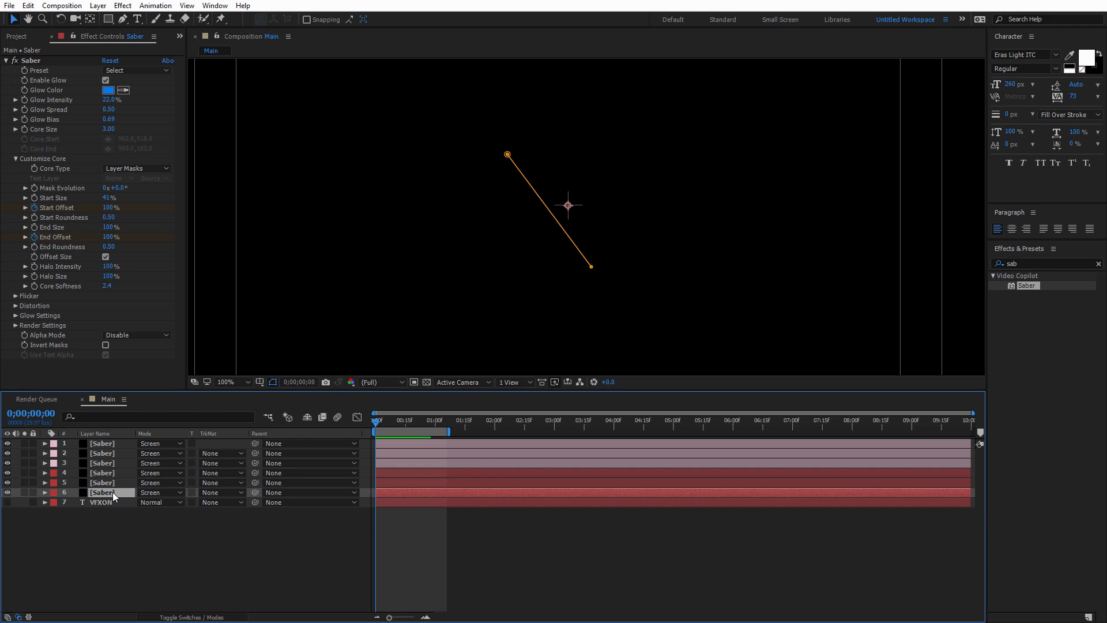
pyautogui.hotkey('ctrl', 'd')
pyautogui.moveTo(109, 495); pyautogui.dragTo(71, 529)
pyautogui.click(8, 510)
pyautogui.click(109, 538)
pyautogui.click(113, 515)
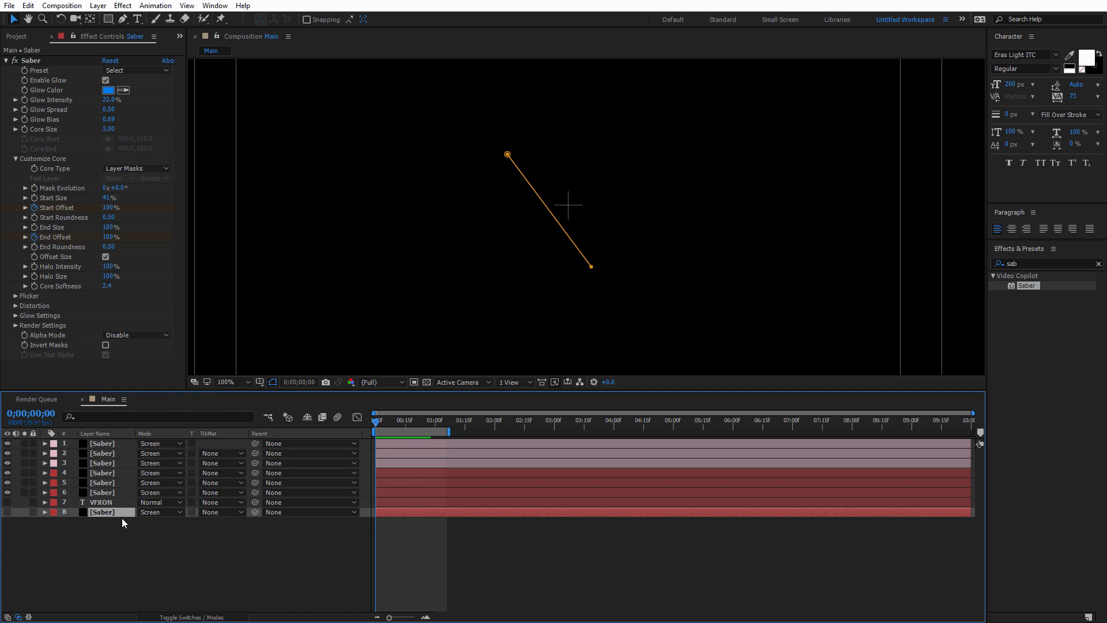
# Pre-compose Saber layers 1 to 6 into a new composition named X, moving all attributes into it
pyautogui.click(107, 493)
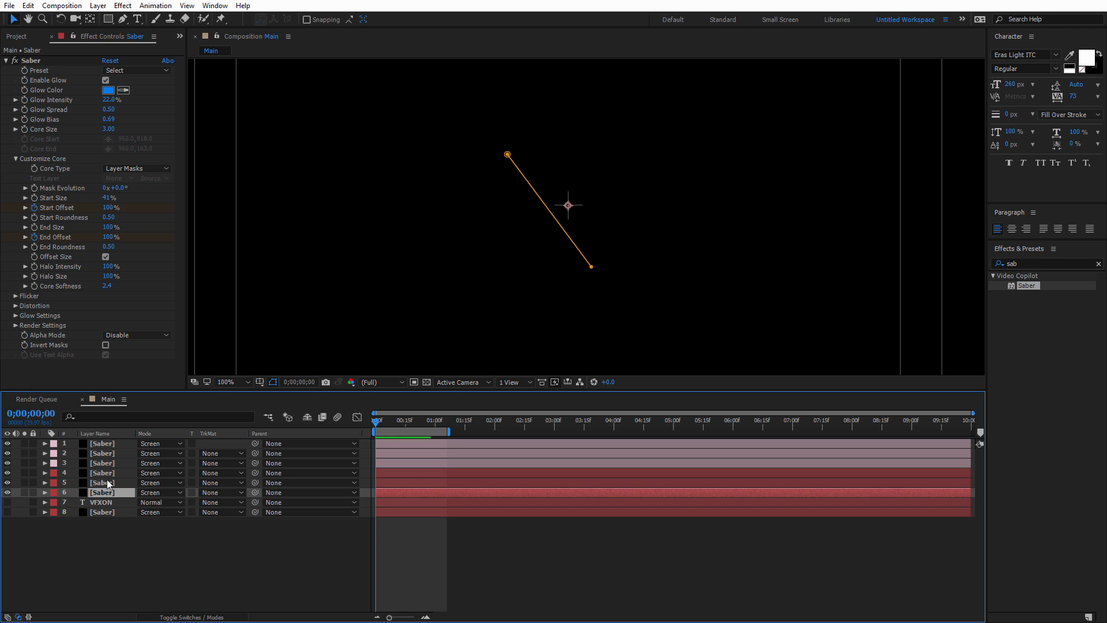
pyautogui.keyDown('shift'); pyautogui.click(107, 444); pyautogui.keyUp('shift')
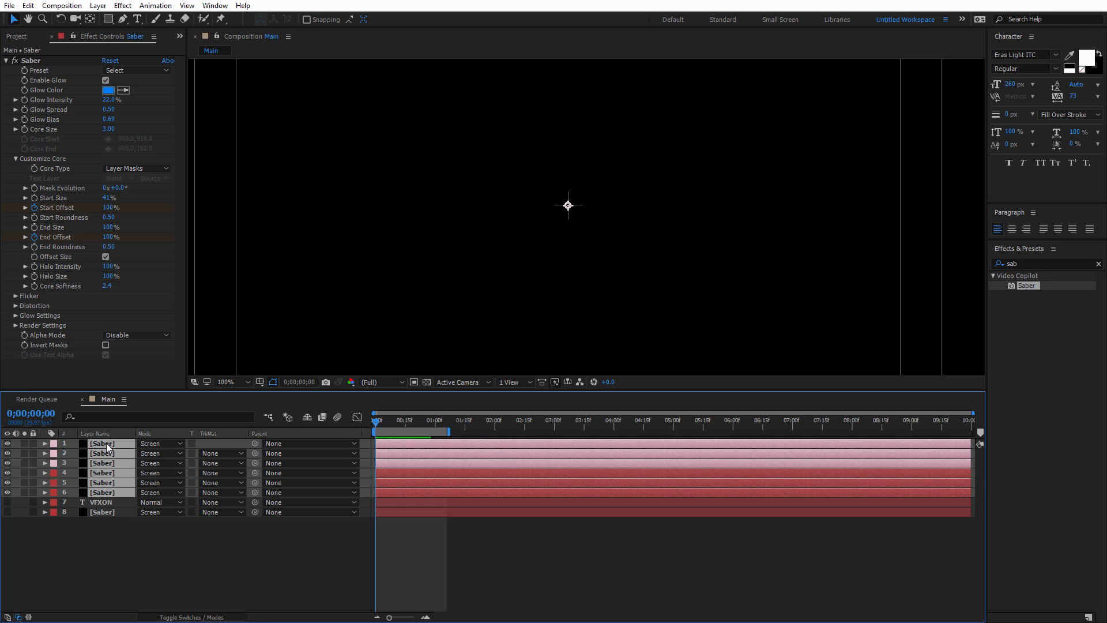
pyautogui.rightClick(107, 445)
pyautogui.click(154, 524)
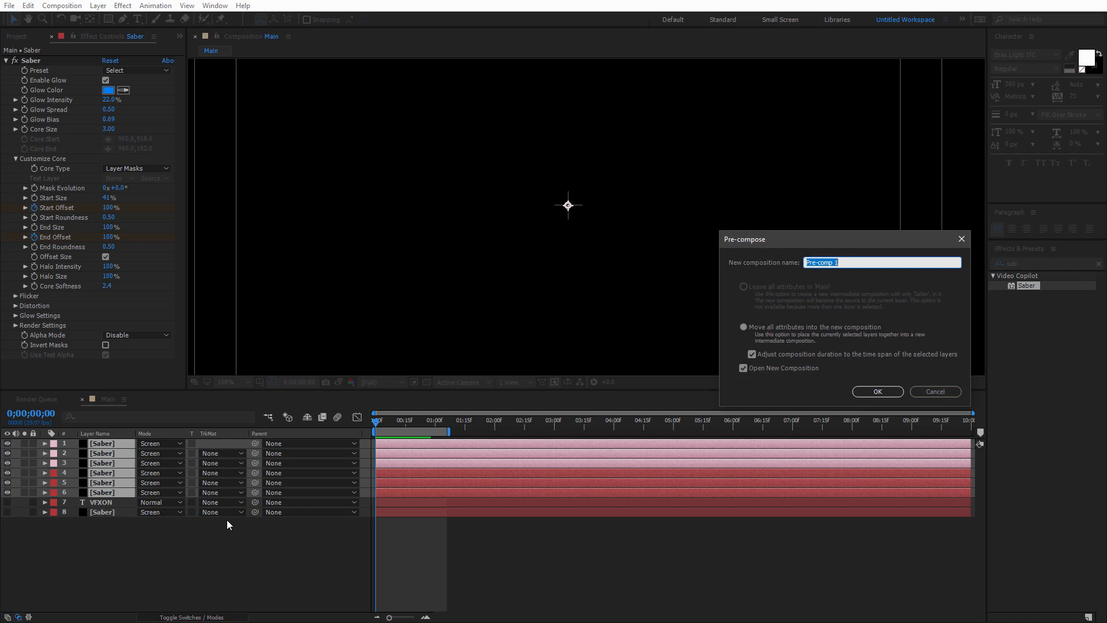
pyautogui.write('X')
pyautogui.click(827, 326)
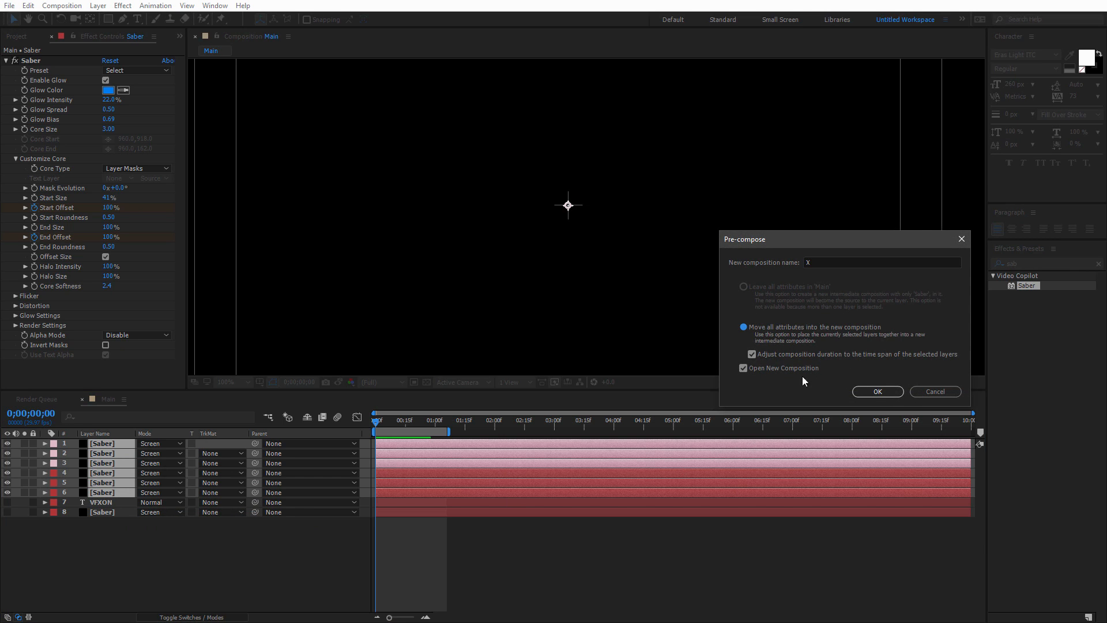
pyautogui.click(869, 392)
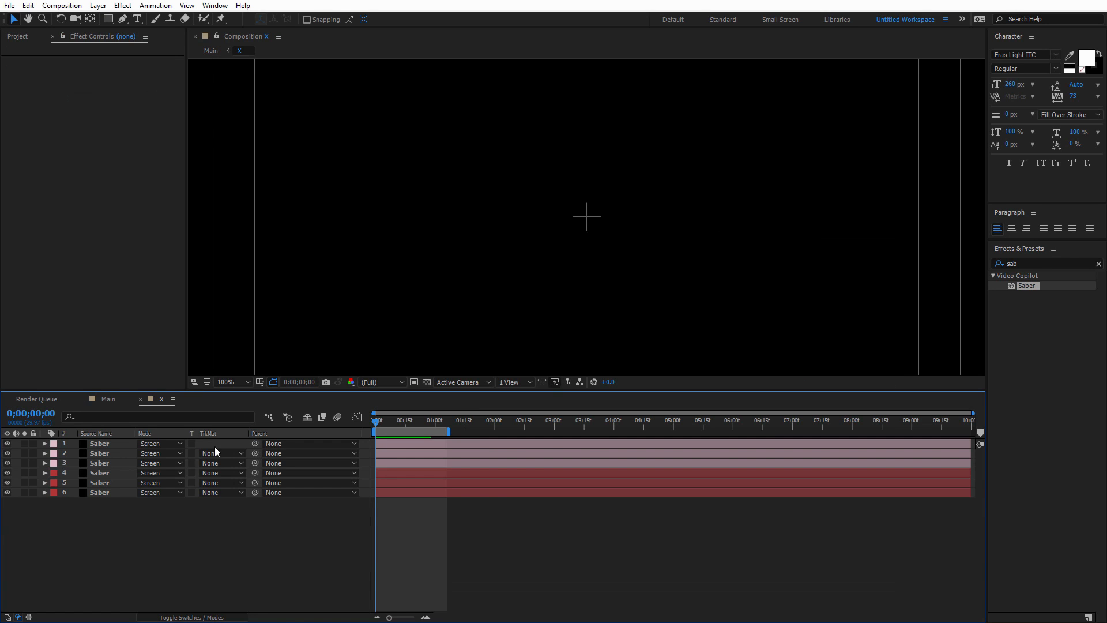
# Return to the Main composition and set the X layer's blending mode to Screen at 0;00;00;20
pyautogui.click(102, 399)
pyautogui.moveTo(400, 423)
pyautogui.mouseDown()
pyautogui.moveTo(387, 422)
pyautogui.moveTo(414, 422)
pyautogui.mouseUp()
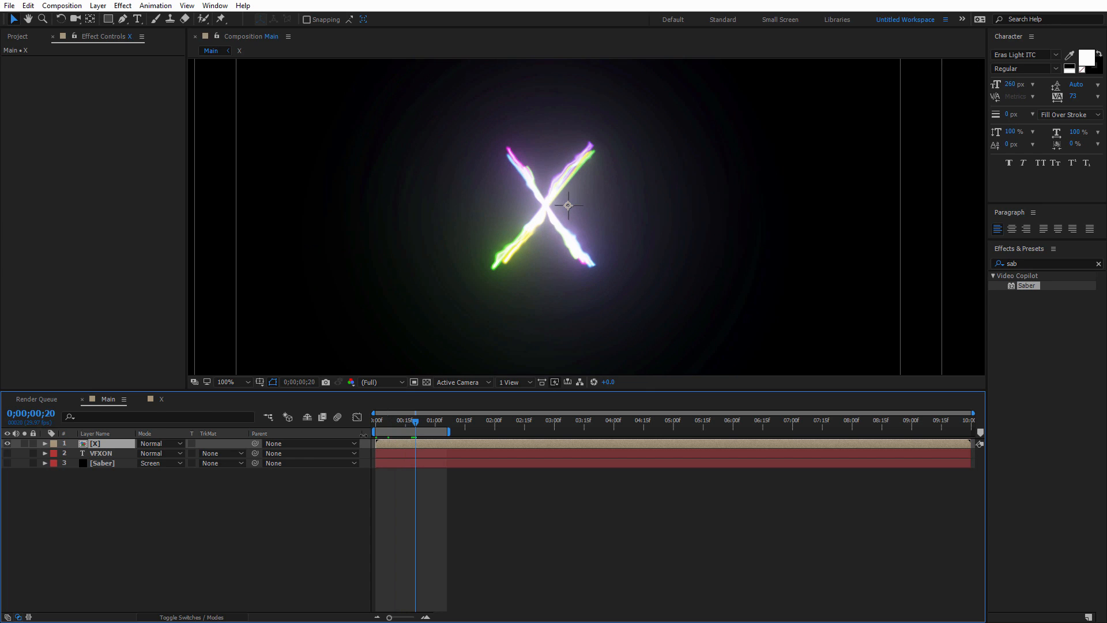
pyautogui.click(161, 444)
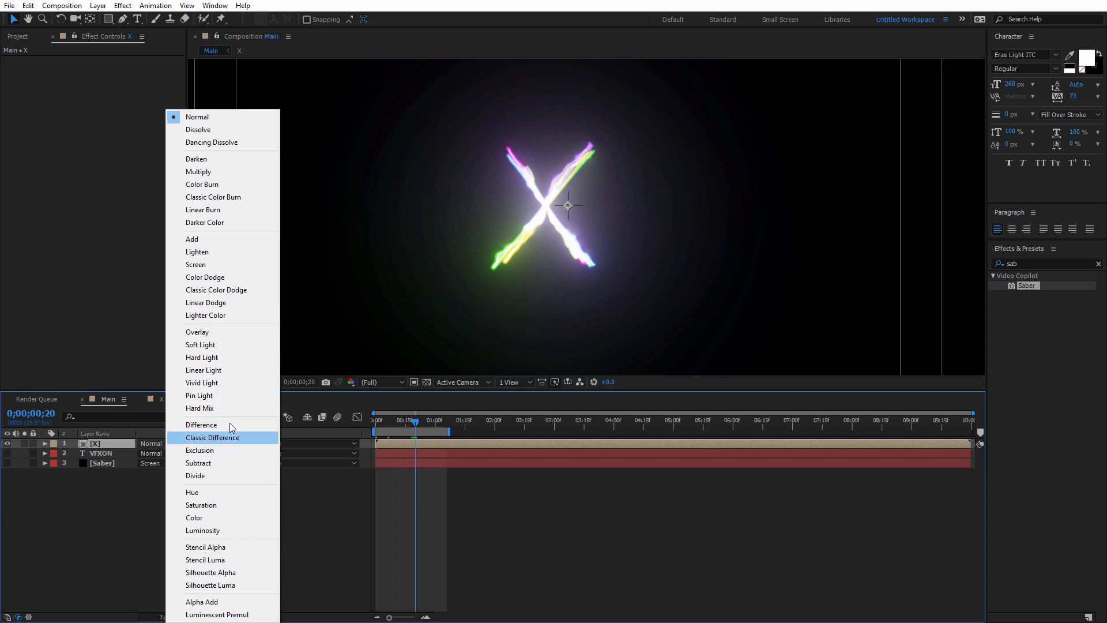
pyautogui.click(199, 264)
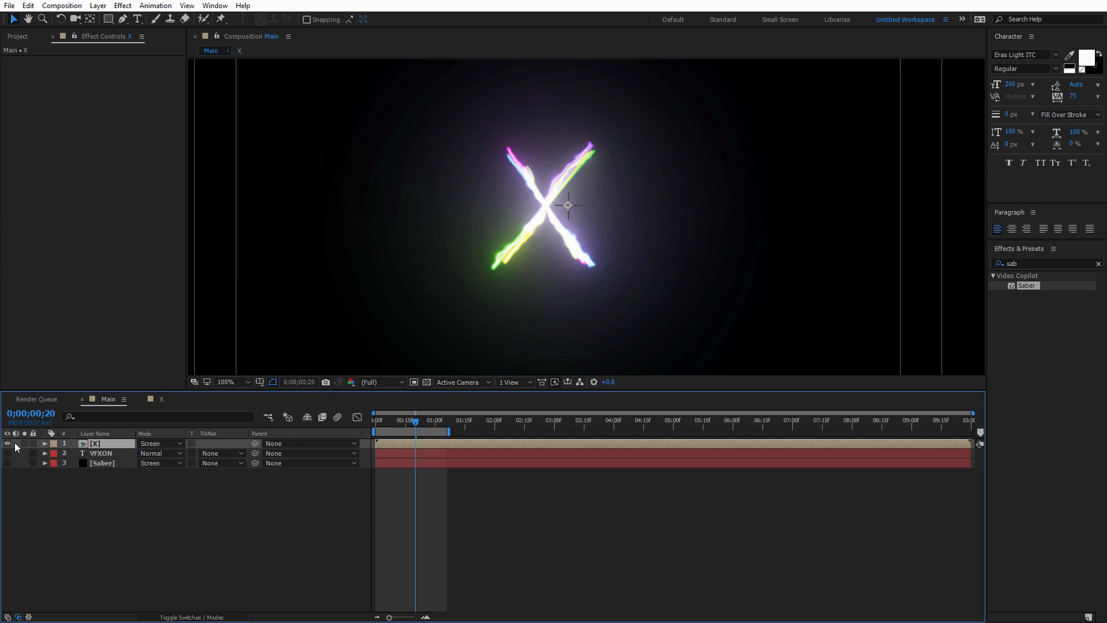
# Move the hidden Saber copy to the top of Main's layer stack
pyautogui.moveTo(101, 464); pyautogui.dragTo(110, 439)
pyautogui.scroll(-1, 440, 209)
pyautogui.scroll(-1, 455, 209)
pyautogui.scroll(1, 507, 210)
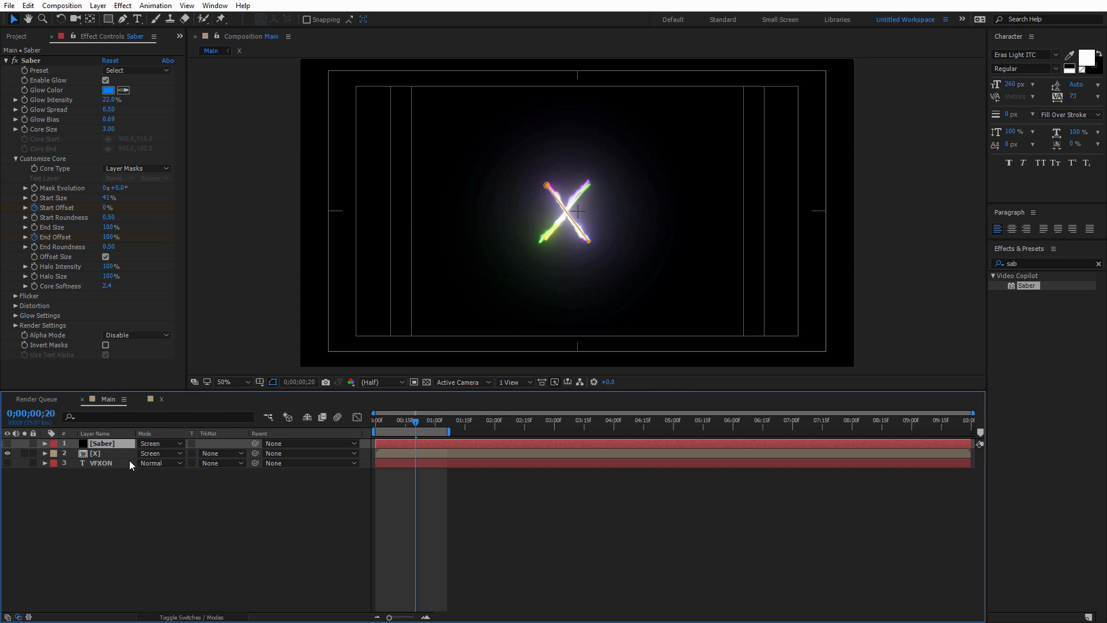
# Hide the X layer and show the VFXON text layer as a tracing guide
pyautogui.click(102, 462)
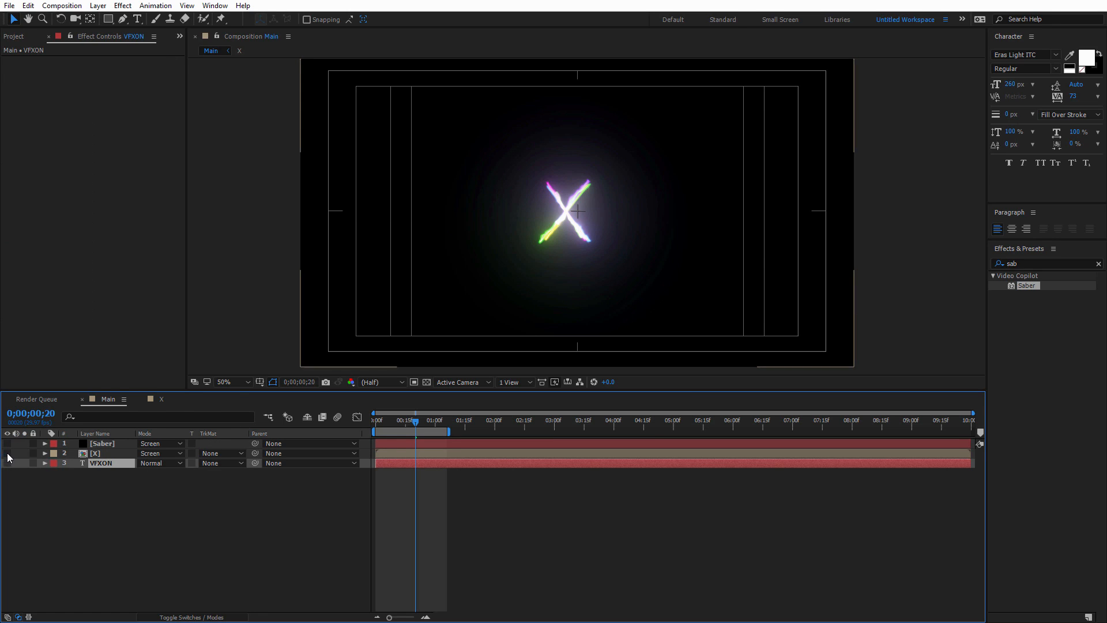
pyautogui.click(7, 463)
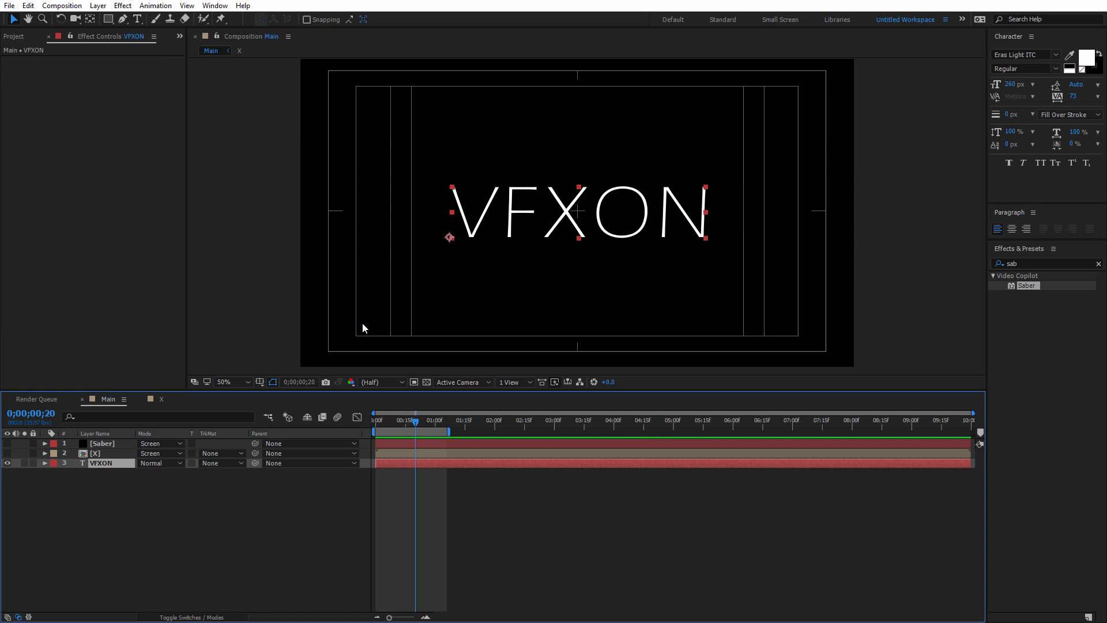
pyautogui.press('.')
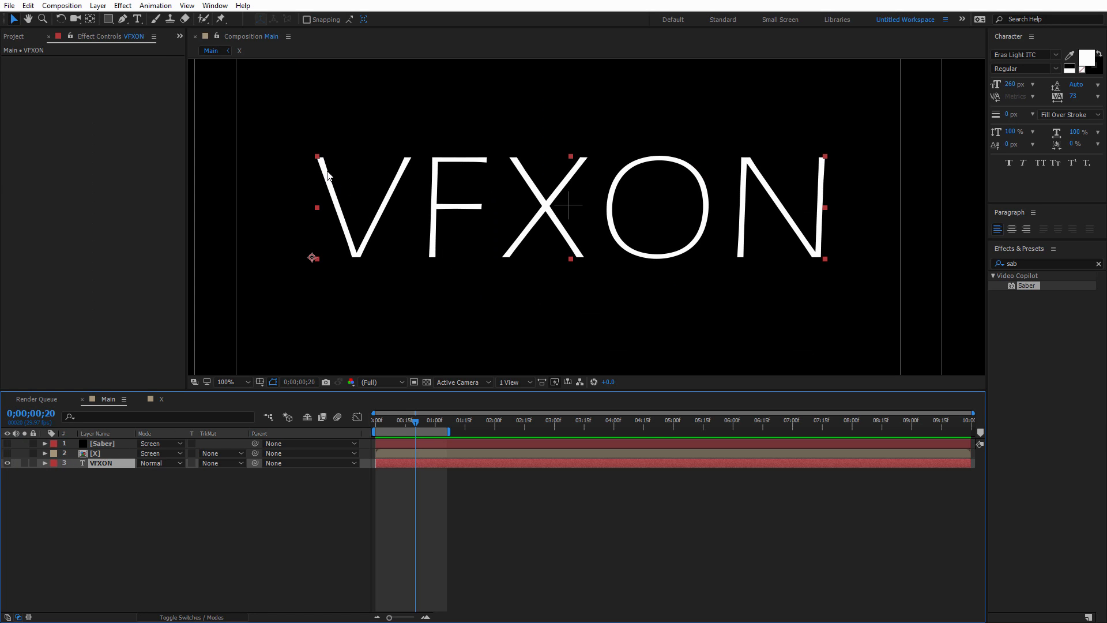
pyautogui.click(109, 482)
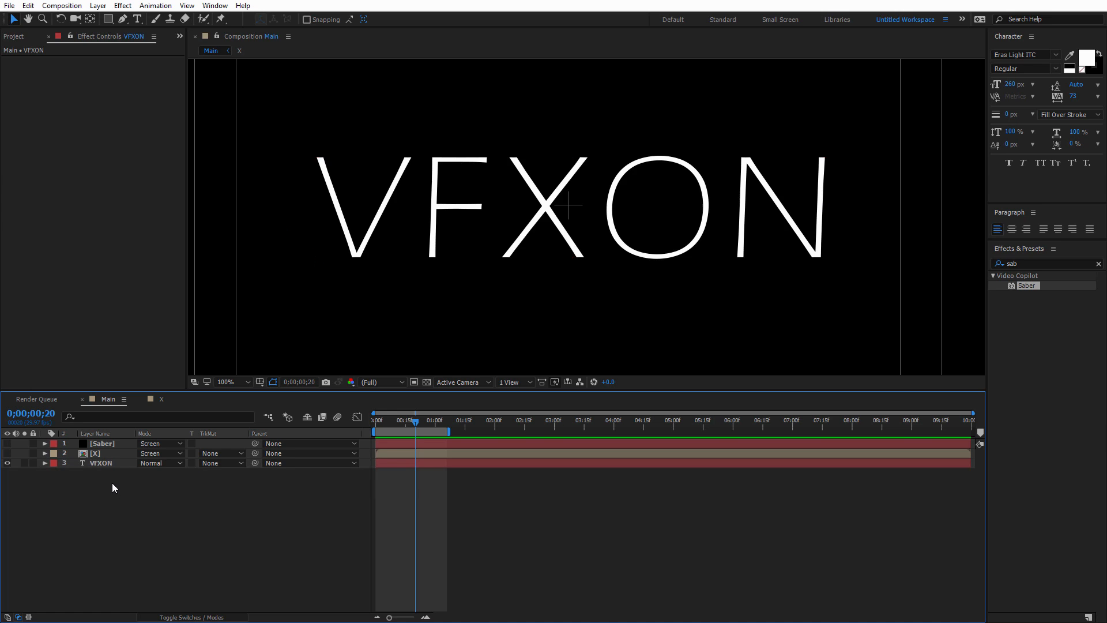
# Delete the X-stroke mask from the Saber copy and activate the Pen tool
pyautogui.click(108, 443)
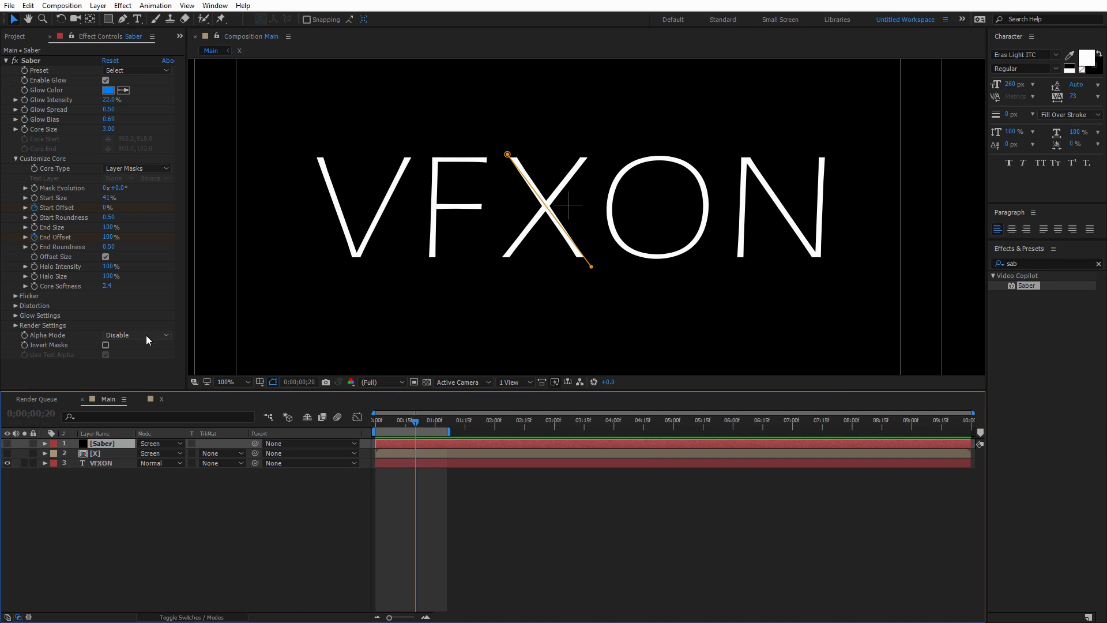
pyautogui.press('m')
pyautogui.click(88, 453)
pyautogui.press('Delete')
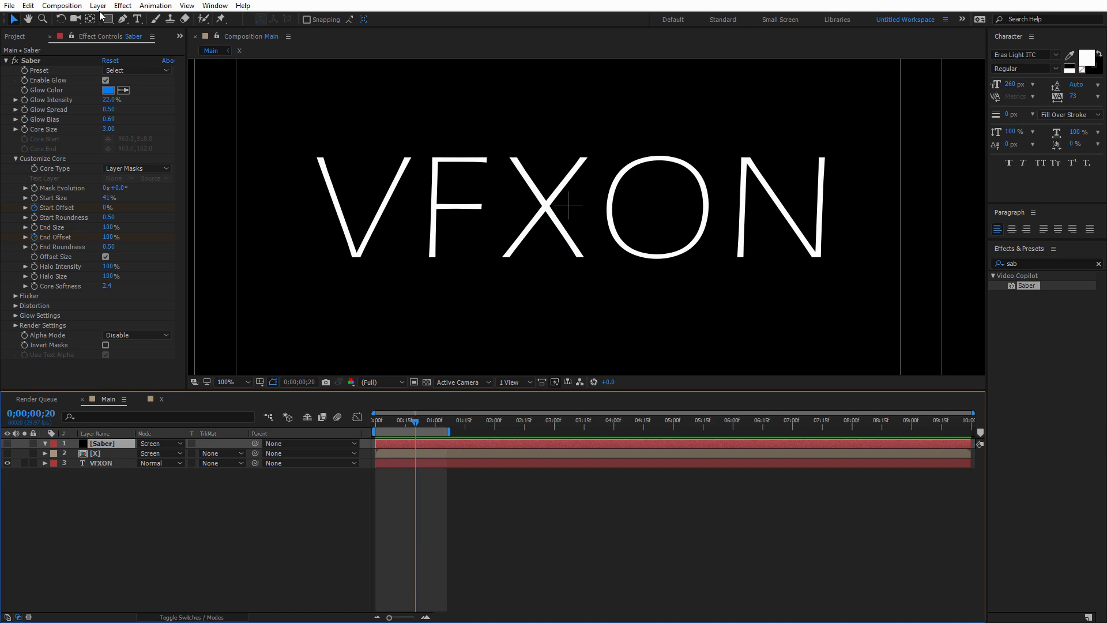
pyautogui.click(123, 19)
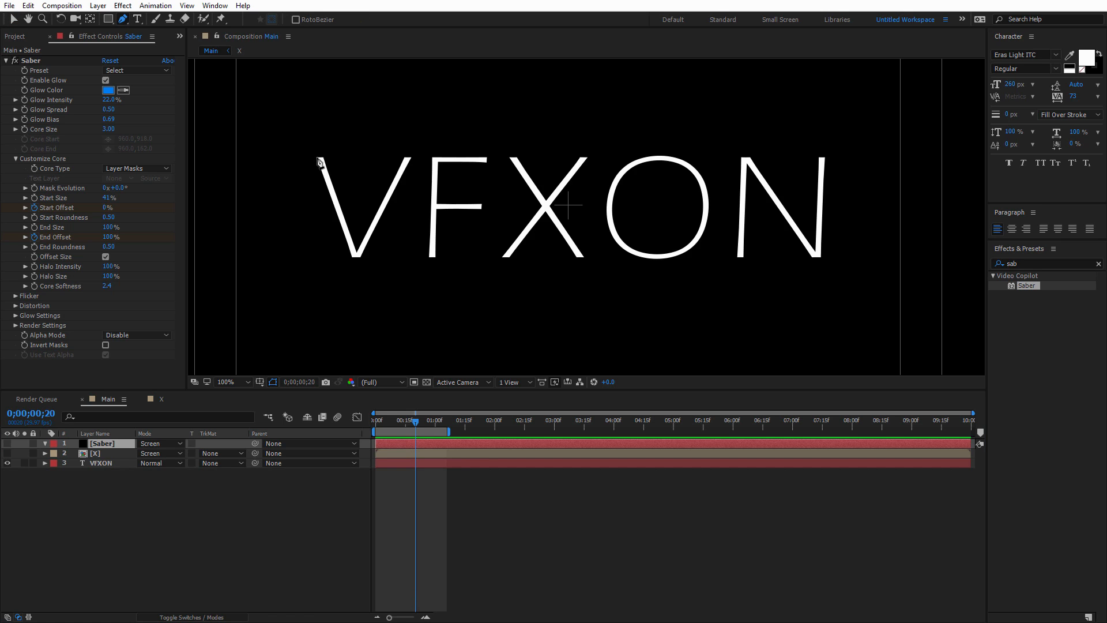
# Start a mask path on the Saber layer at the outer tip of the V's left stroke
pyautogui.press('.')
pyautogui.moveTo(307, 163); pyautogui.dragTo(628, 194)
pyautogui.press('v')
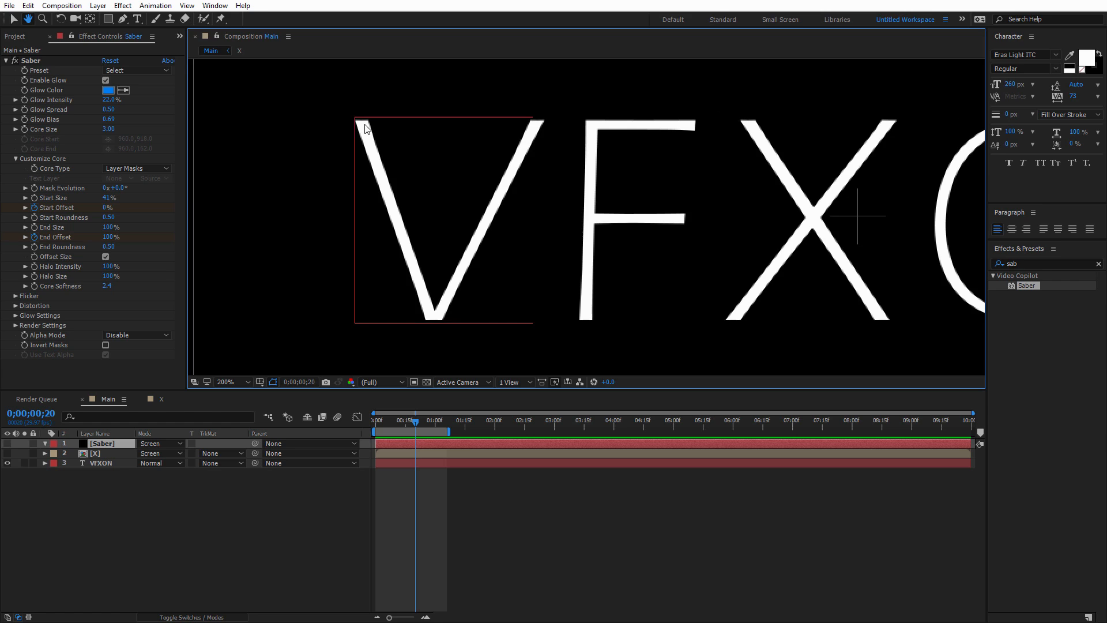
pyautogui.press('g')
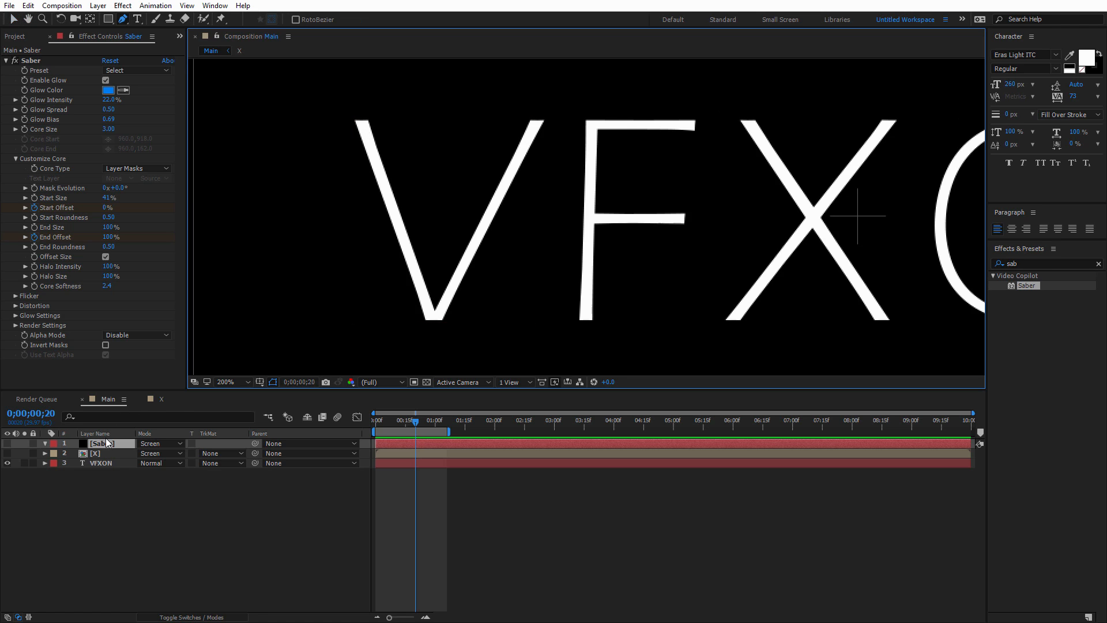
pyautogui.click(354, 117)
pyautogui.click(432, 317)
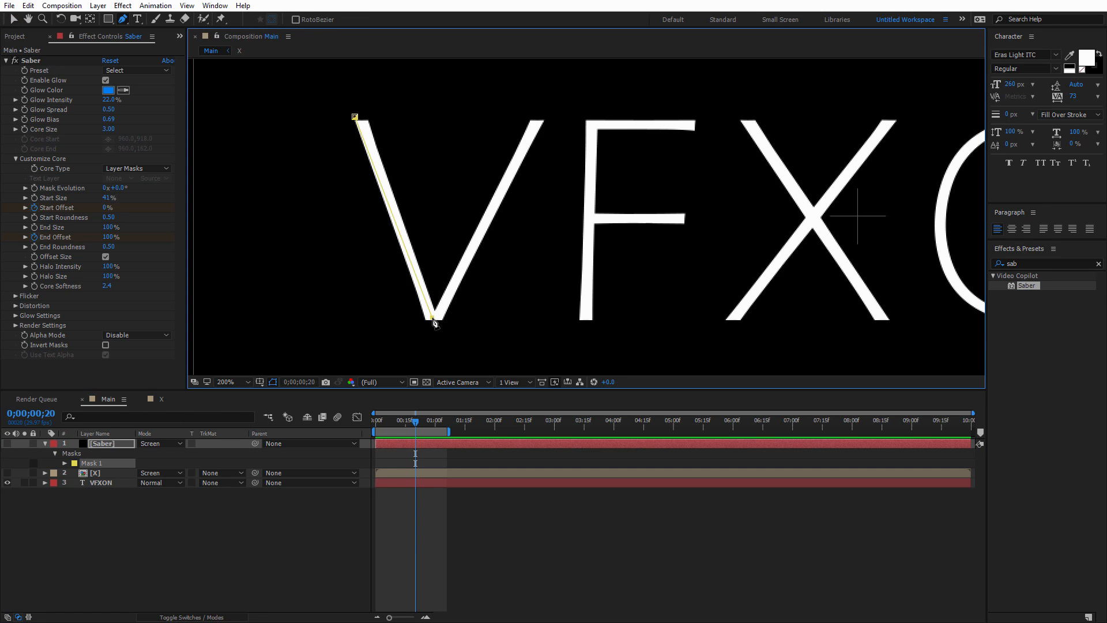
pyautogui.click(540, 111)
pyautogui.hotkey('ctrl', 'z')
pyautogui.hotkey('ctrl', 'z')
# Continue the V mask with a small rounded curve at its base and end it at the tip of the right stroke
pyautogui.moveTo(443, 305); pyautogui.dragTo(457, 273)
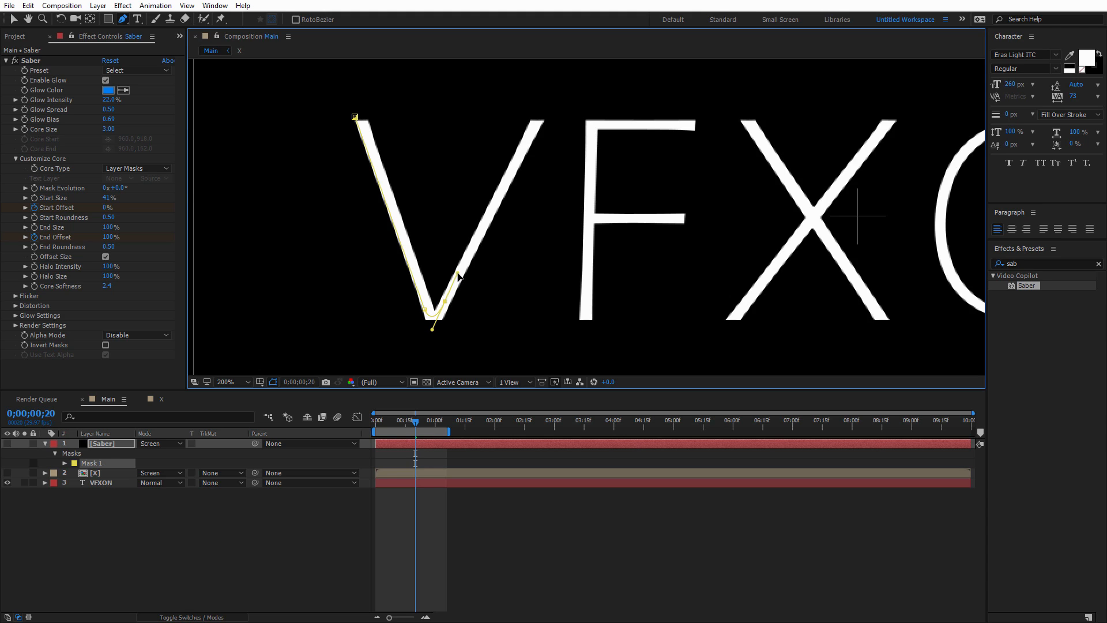
pyautogui.click(540, 116)
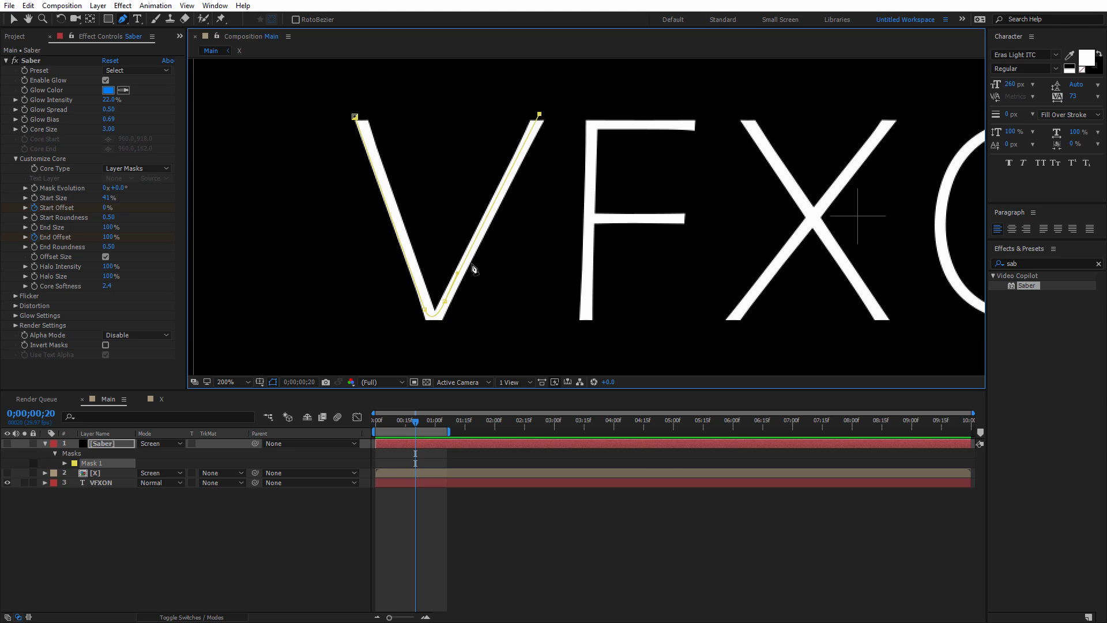
# Start a separate mask on the Saber layer at the right end of the F's upper bar
pyautogui.click(693, 126)
pyautogui.hotkey('ctrl', 'z')
pyautogui.click(105, 443)
pyautogui.click(693, 124)
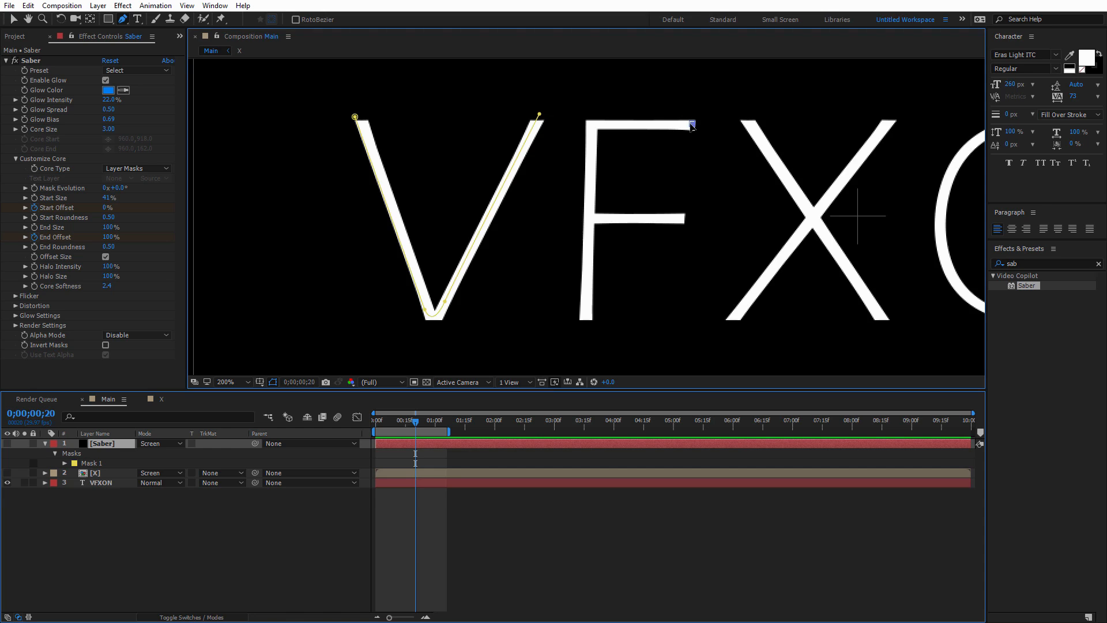
# Trace an open mask on the Saber layer along the F's upper bar, around the corner and down its stem
pyautogui.click(600, 122)
pyautogui.click(591, 149)
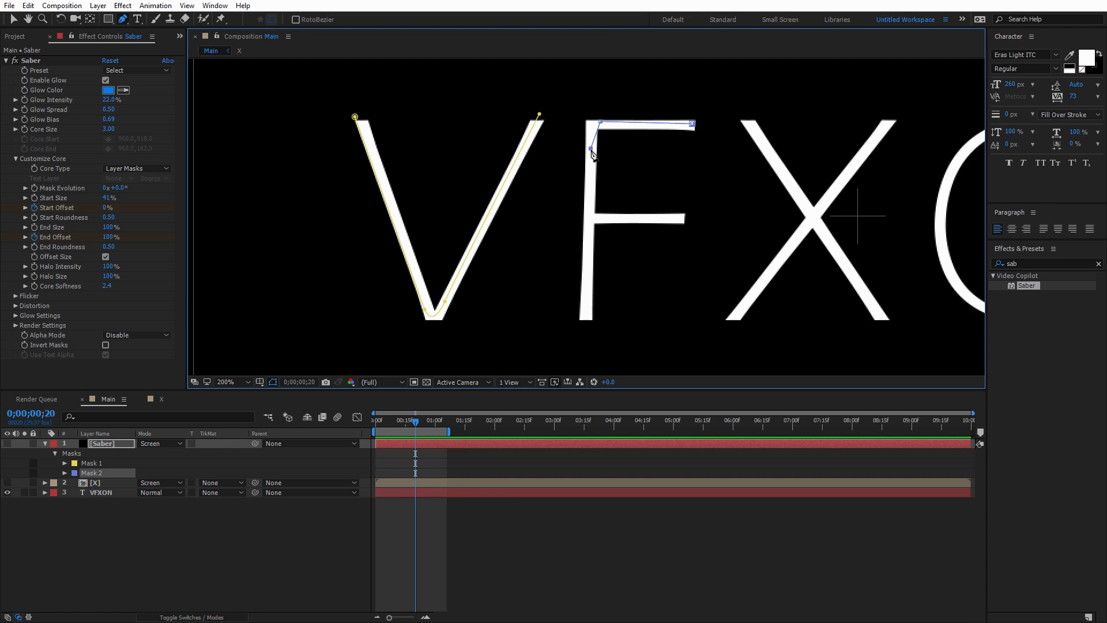
pyautogui.click(591, 173)
pyautogui.click(586, 317)
pyautogui.click(113, 445)
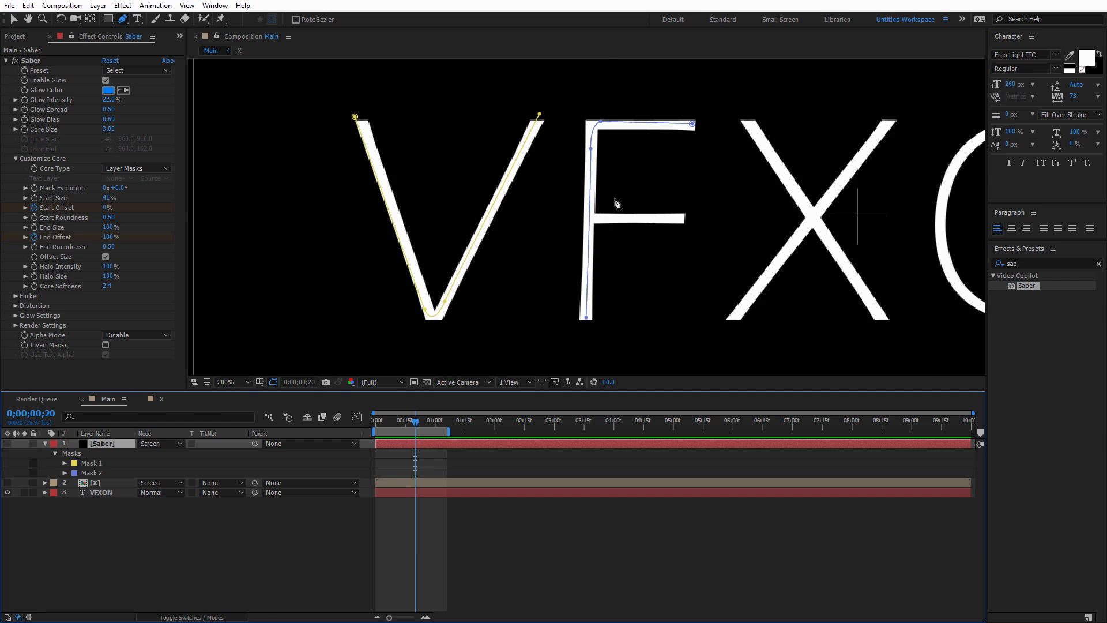
# Trace another open mask on the Saber layer from the F's stem curving along its middle bar
pyautogui.scroll(3, 597, 205)
pyautogui.click(590, 137)
pyautogui.click(676, 218)
pyautogui.moveTo(677, 218); pyautogui.dragTo(798, 225)
pyautogui.press(',')
pyautogui.click(782, 216)
pyautogui.scroll(-4, 613, 193)
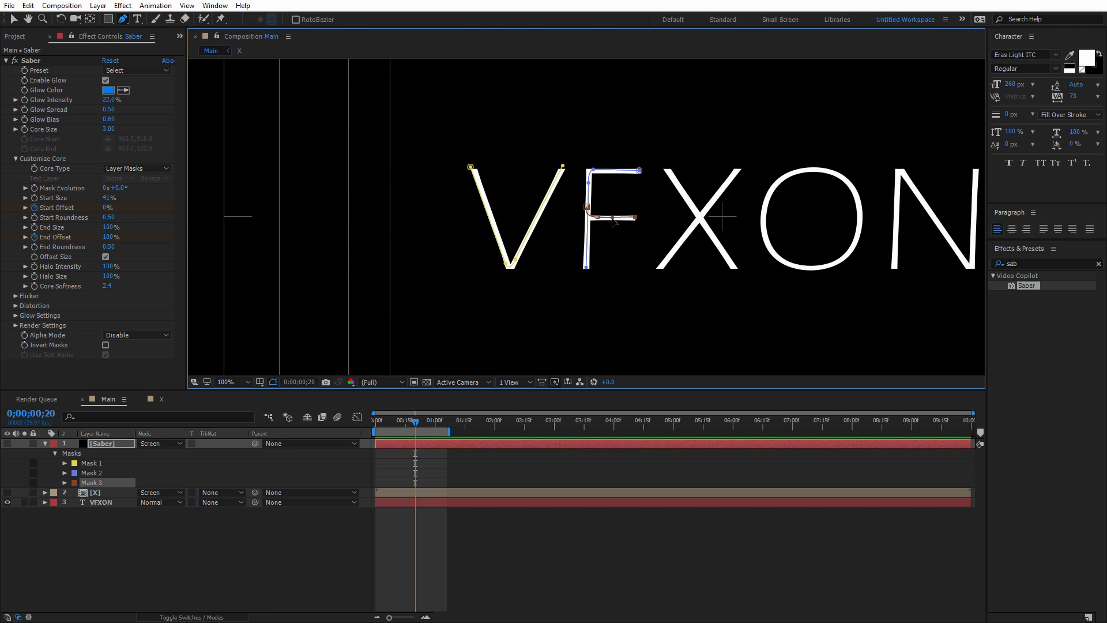
pyautogui.scroll(4, 613, 222)
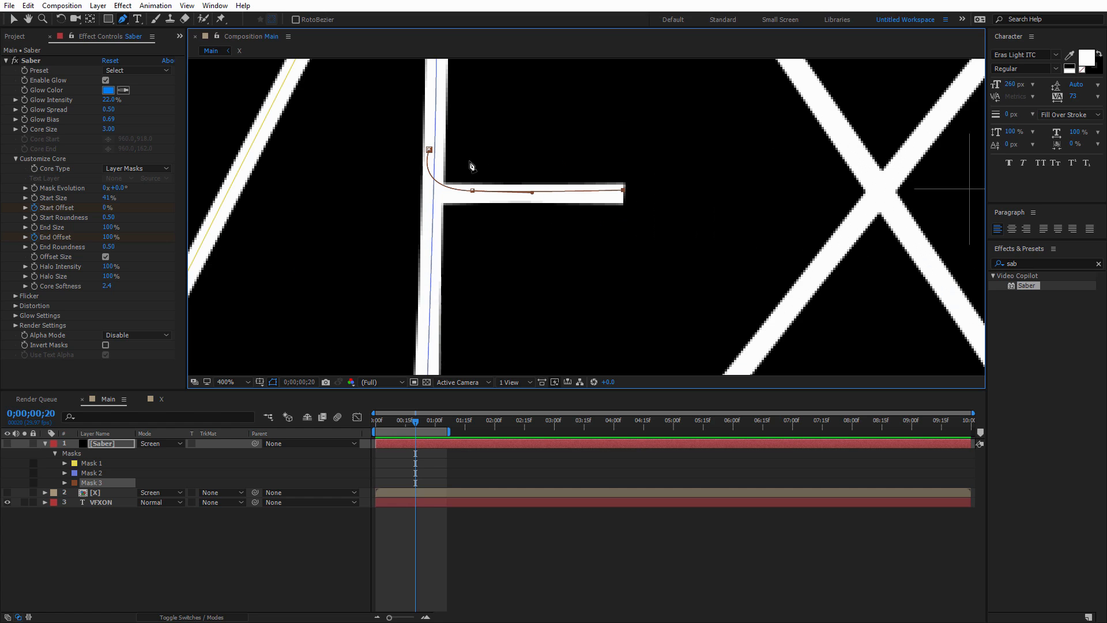
# Delete the two masks traced over the F from the Saber layer
pyautogui.press(',')
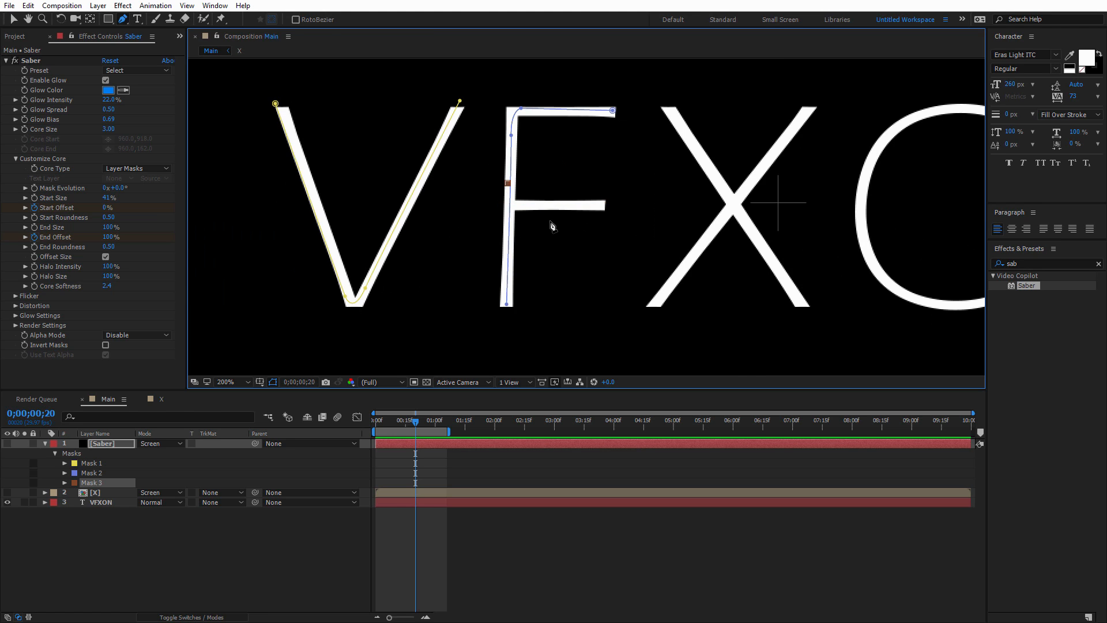
pyautogui.press('Delete')
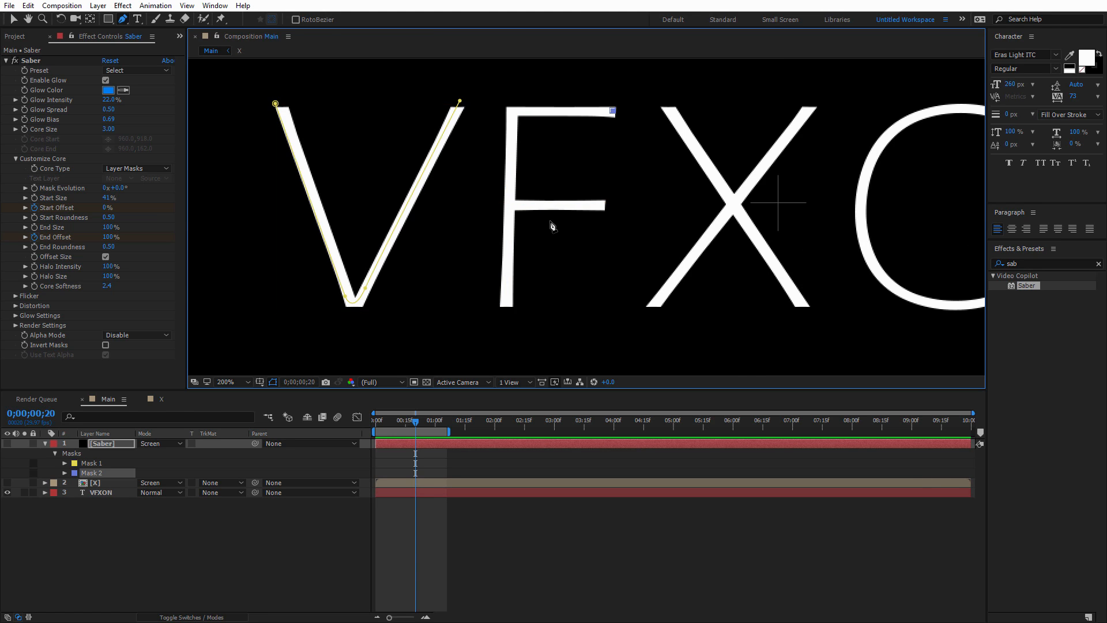
pyautogui.press('Delete')
pyautogui.press(',')
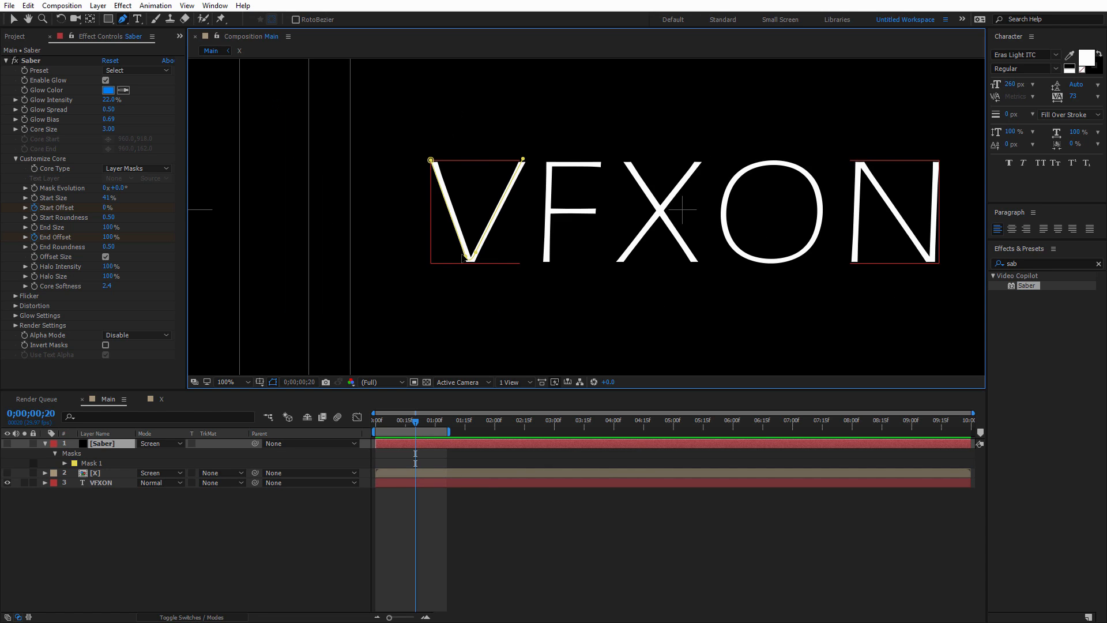
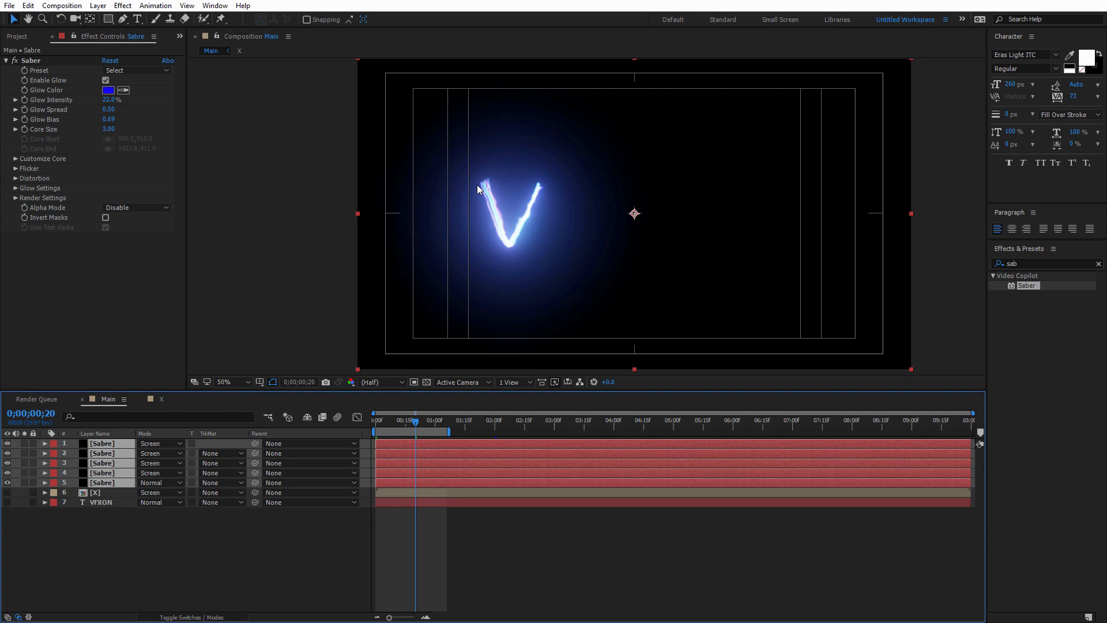
# Examine the mask paths and the animated offset keyframes of the five Sabre layers, scrubbing the V animation up to 0;00;00;26
pyautogui.moveTo(385, 425)
pyautogui.mouseDown()
pyautogui.moveTo(368, 424)
pyautogui.moveTo(384, 426)
pyautogui.mouseUp()
pyautogui.press('m')
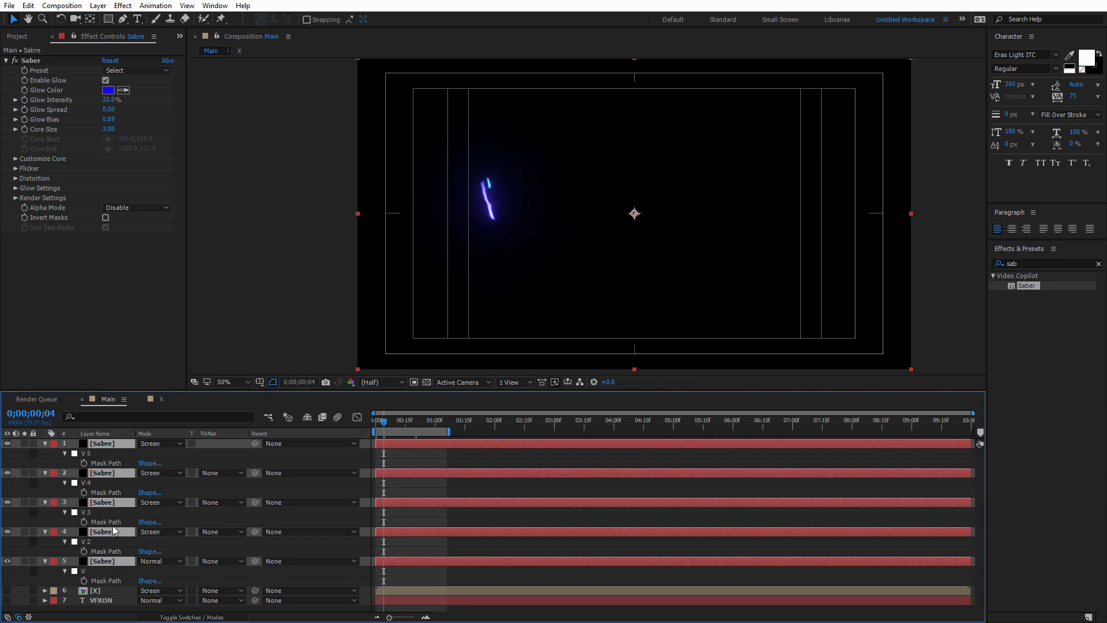
pyautogui.click(45, 442)
pyautogui.click(144, 530)
pyautogui.click(99, 445)
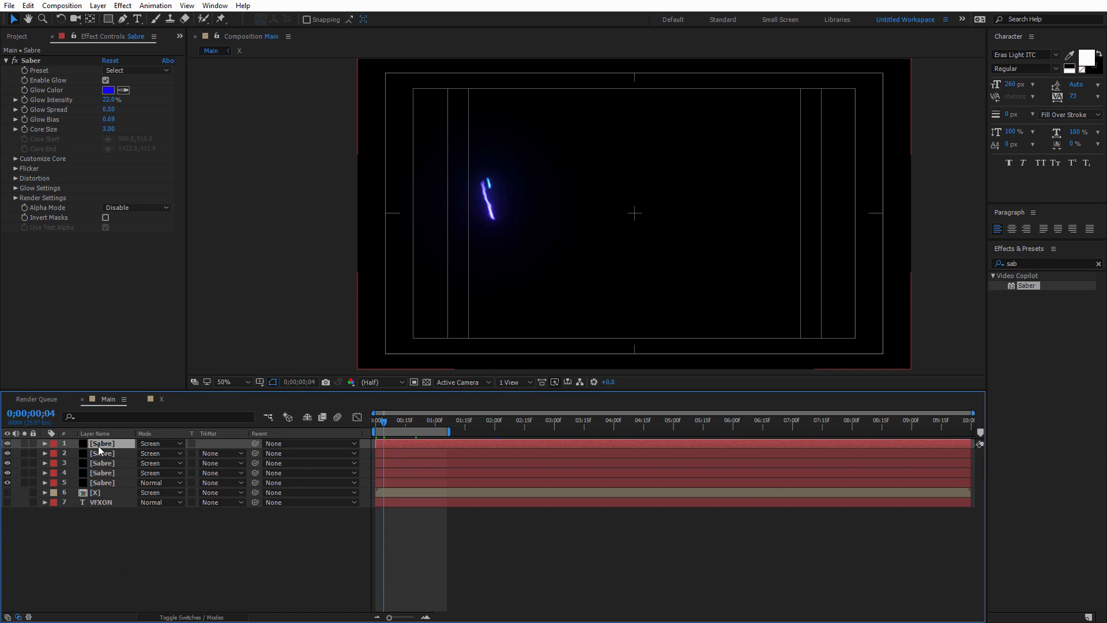
pyautogui.keyDown('shift'); pyautogui.click(102, 483); pyautogui.keyUp('shift')
pyautogui.press('u')
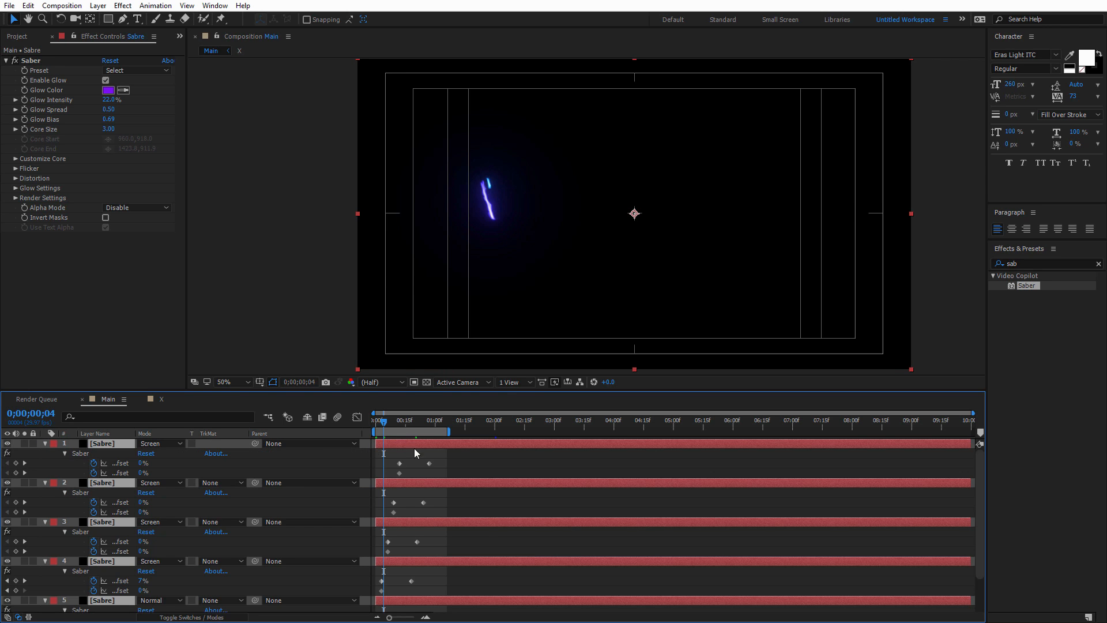
pyautogui.click(46, 442)
pyautogui.click(193, 562)
pyautogui.moveTo(385, 421); pyautogui.dragTo(427, 415)
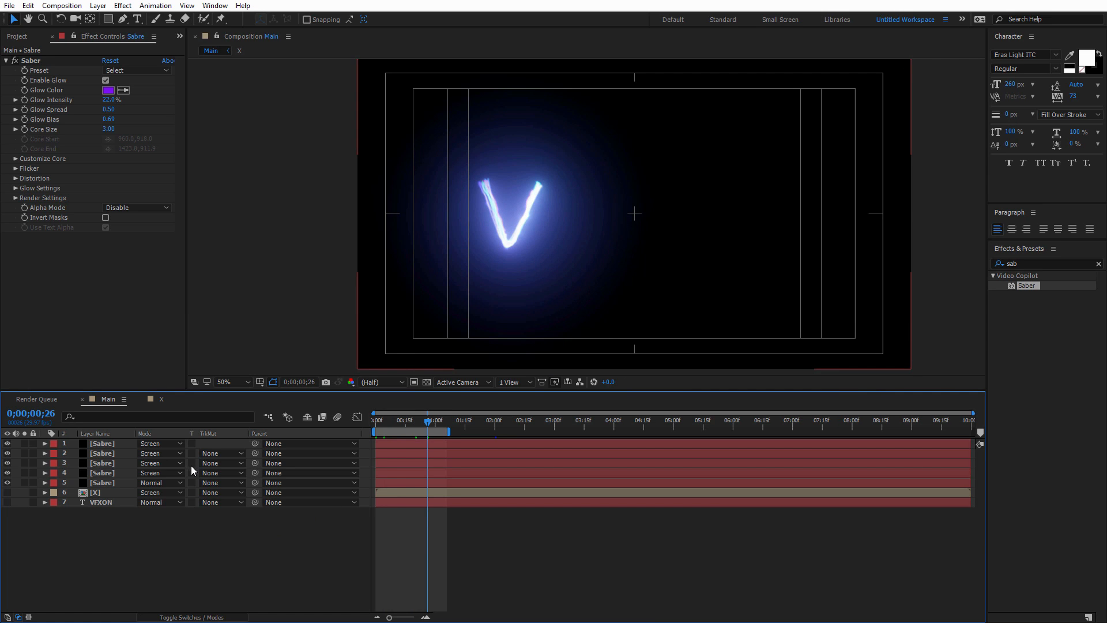
# Pre-compose the five Sabre layers as V with all attributes moved into the new composition, and return to the Main composition
pyautogui.click(114, 485)
pyautogui.keyDown('shift'); pyautogui.click(111, 443); pyautogui.keyUp('shift')
pyautogui.rightClick(111, 444)
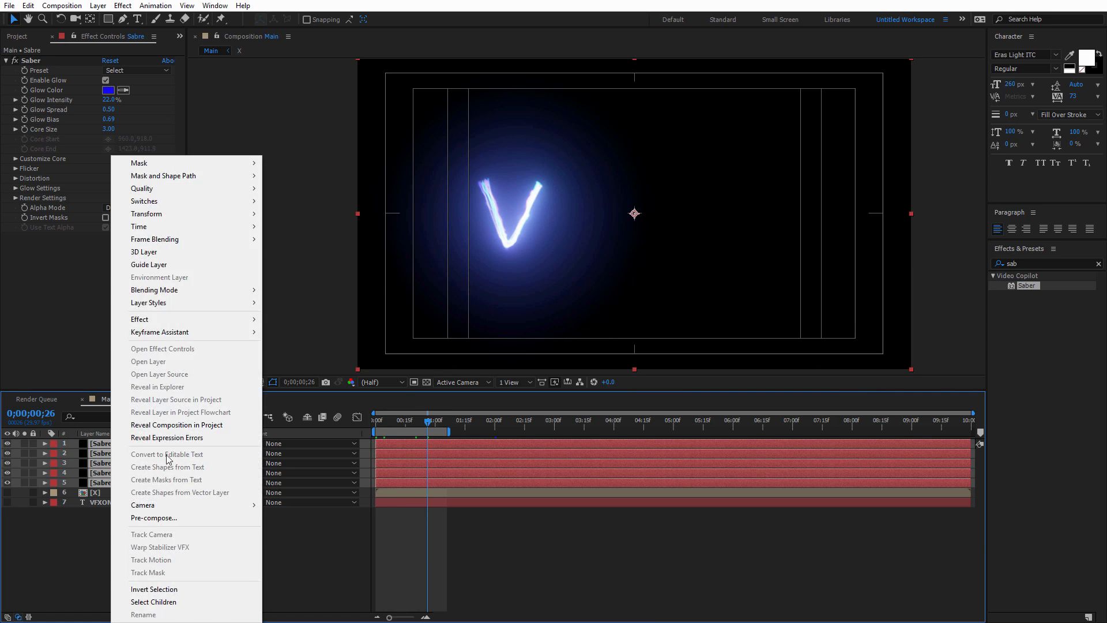
pyautogui.click(154, 518)
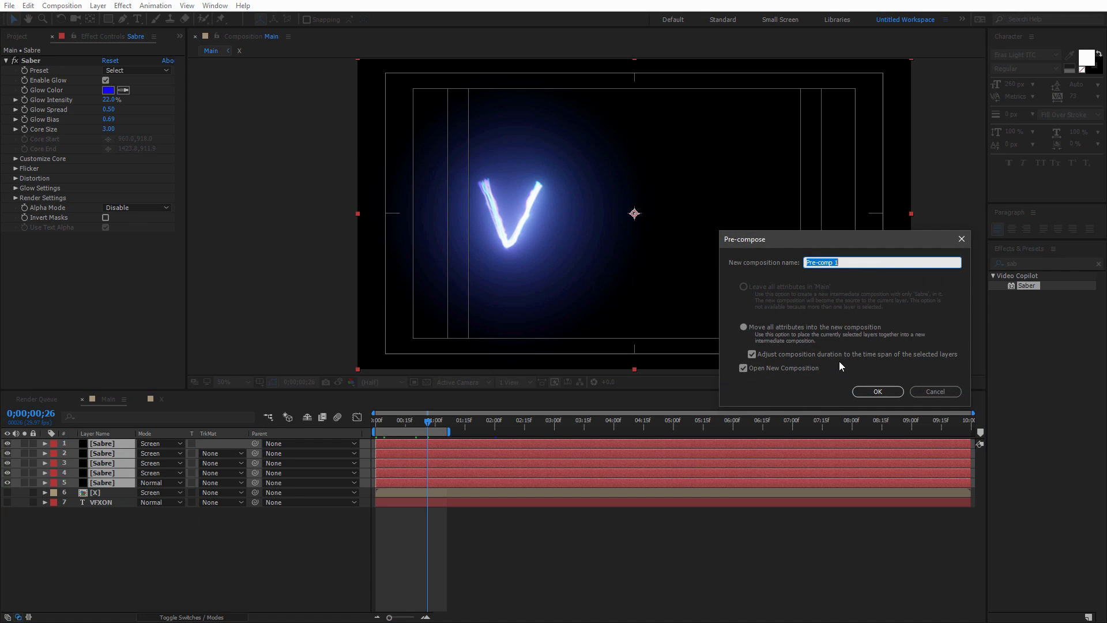
pyautogui.write('V')
pyautogui.click(744, 328)
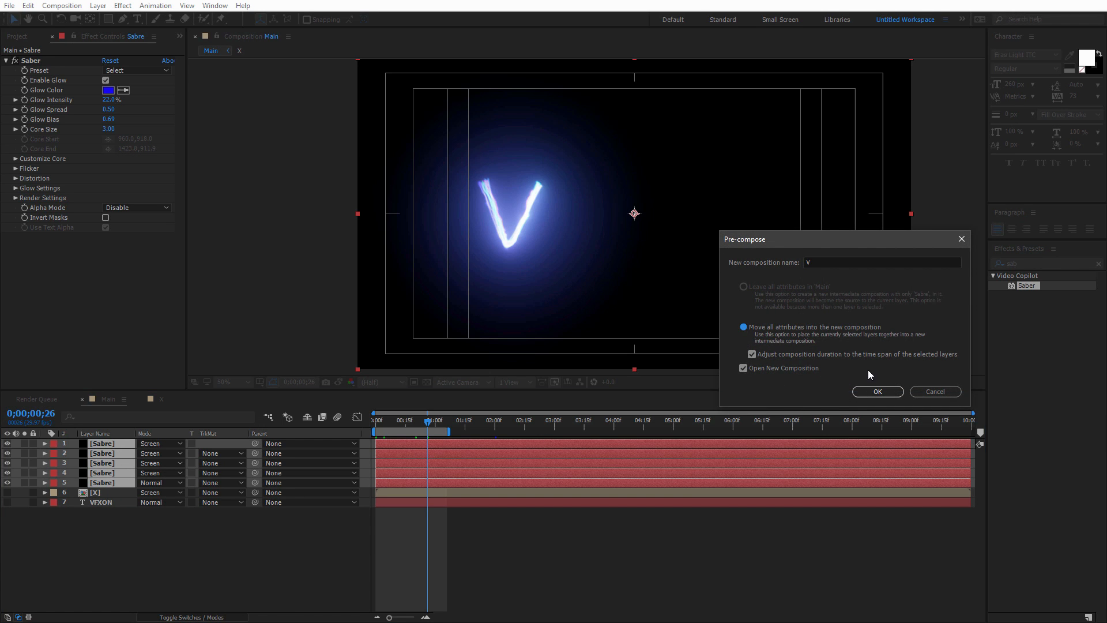
pyautogui.click(866, 390)
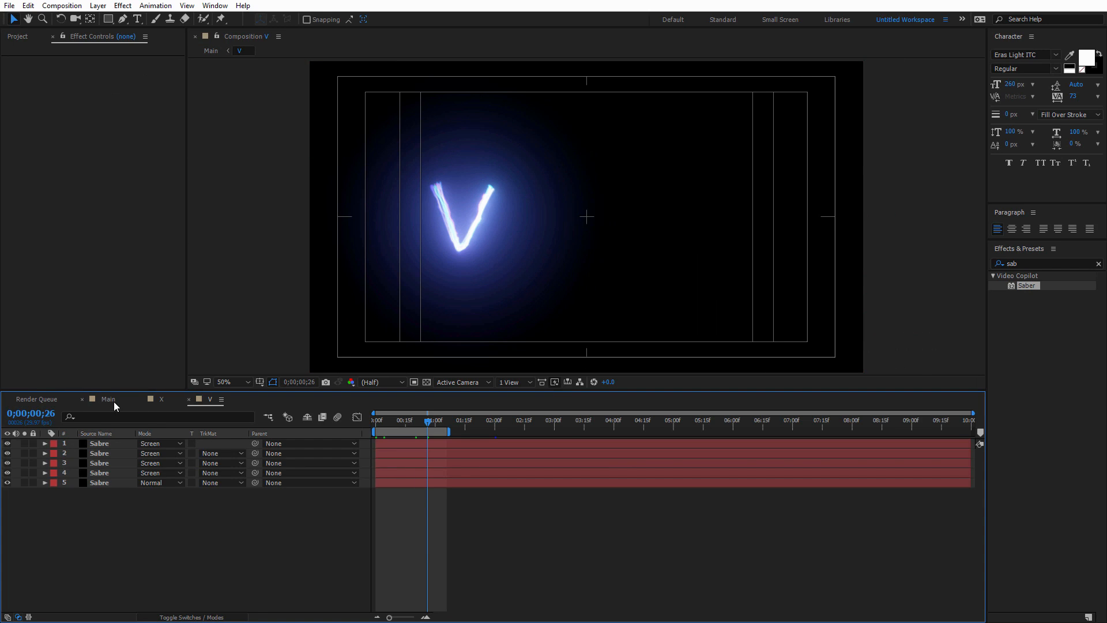
pyautogui.click(110, 399)
pyautogui.click(167, 525)
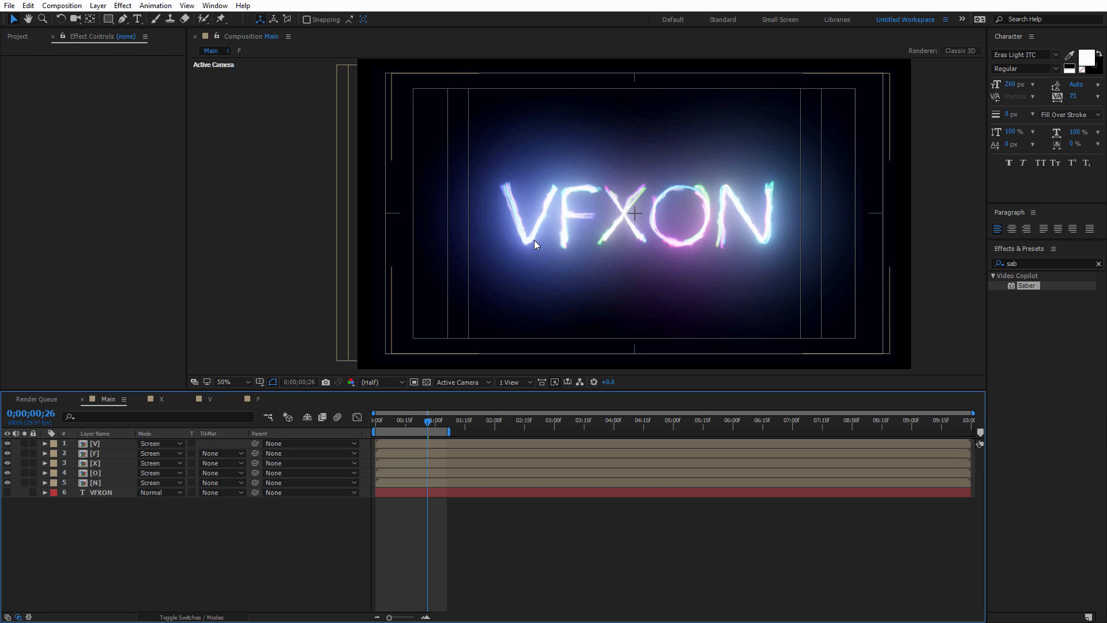
# Clear the search filter for effects and presets
pyautogui.click(1098, 264)
pyautogui.click(193, 570)
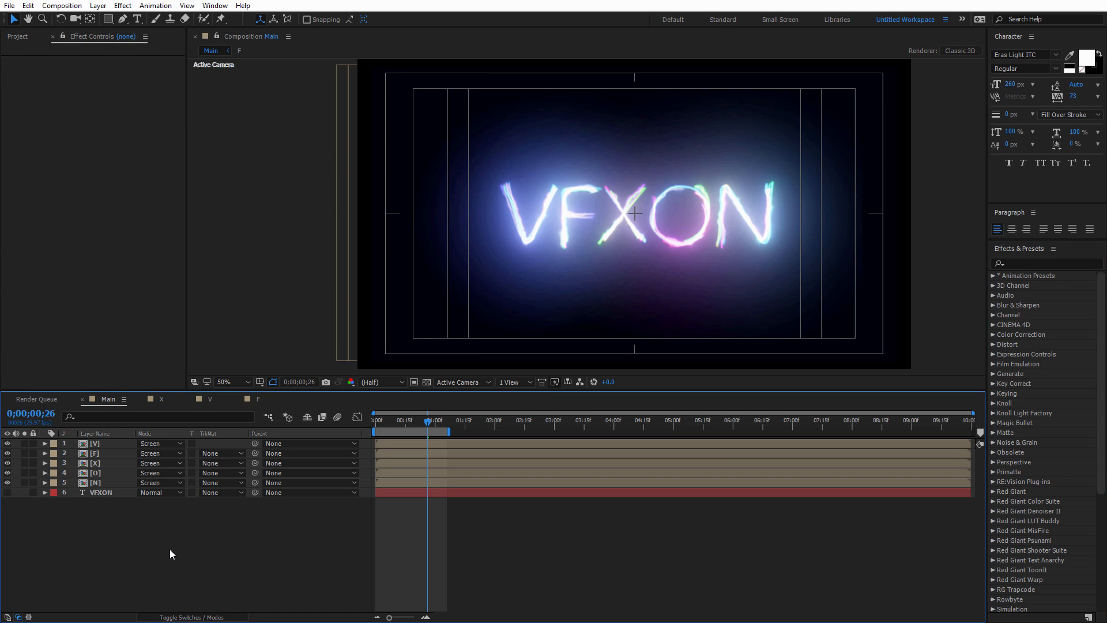
pyautogui.rightClick(170, 549)
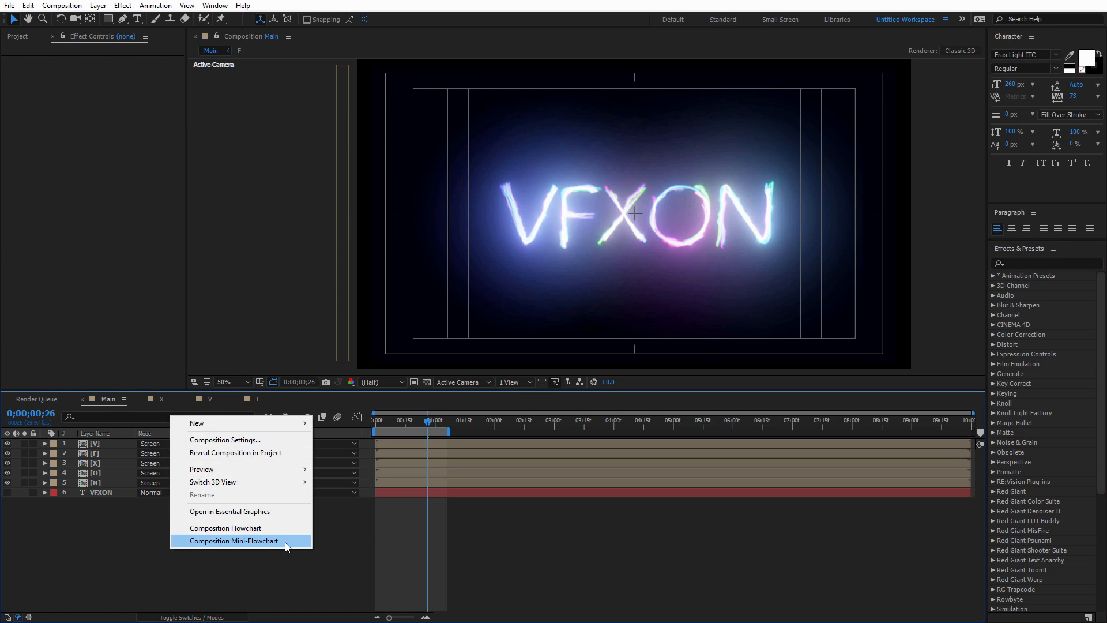
pyautogui.click(46, 564)
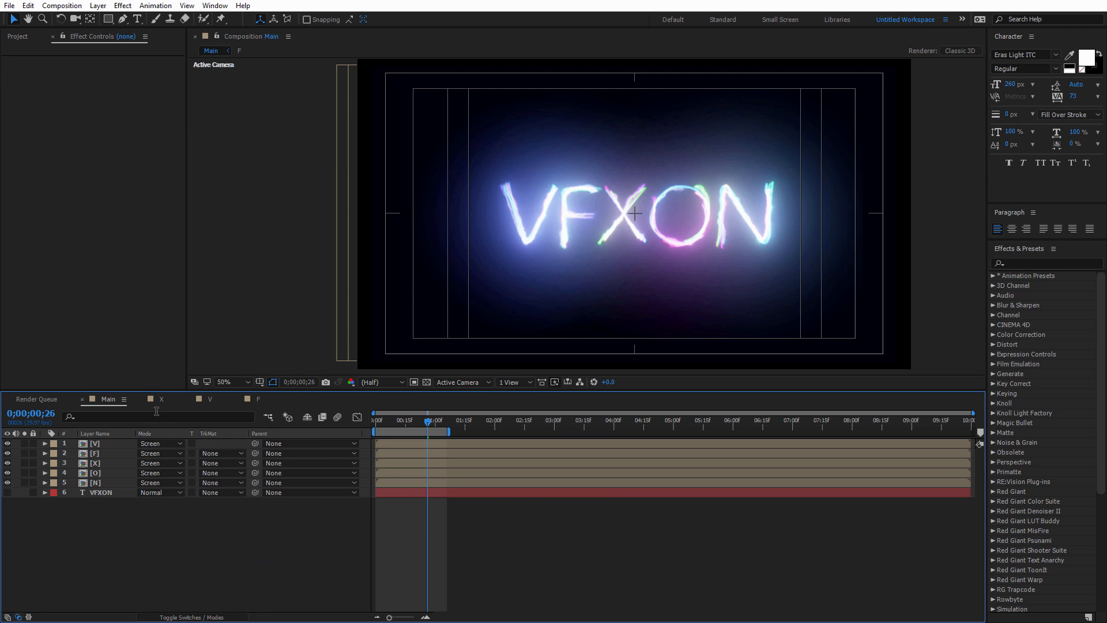
# Copy the magenta Saber layer, layer 5, from the X composition and paste it into the Main composition
pyautogui.click(161, 399)
pyautogui.click(106, 494)
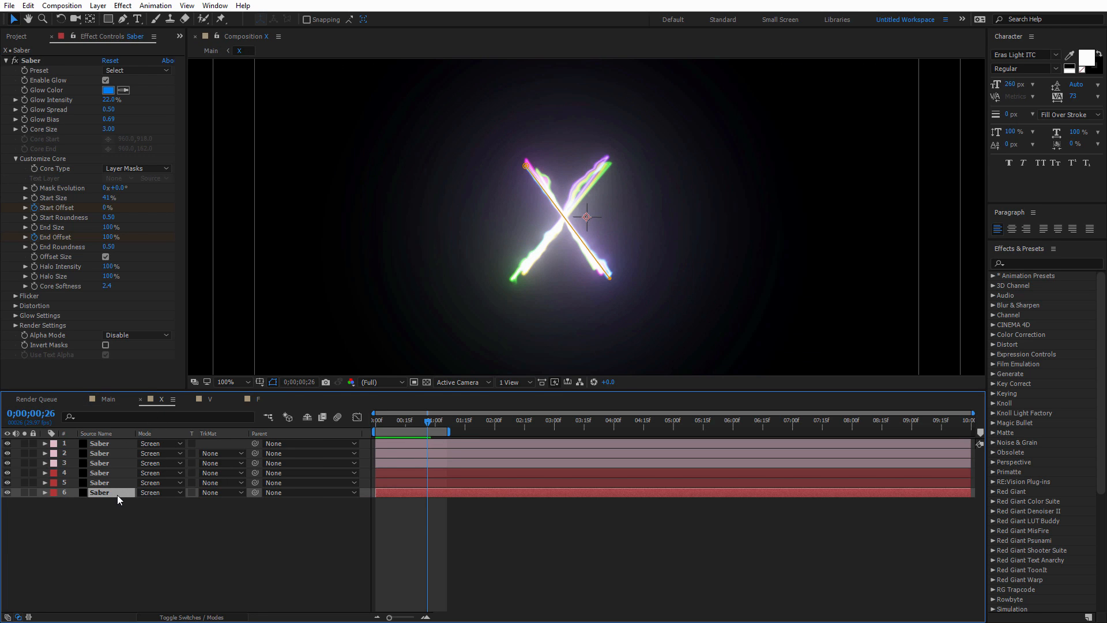
pyautogui.click(112, 484)
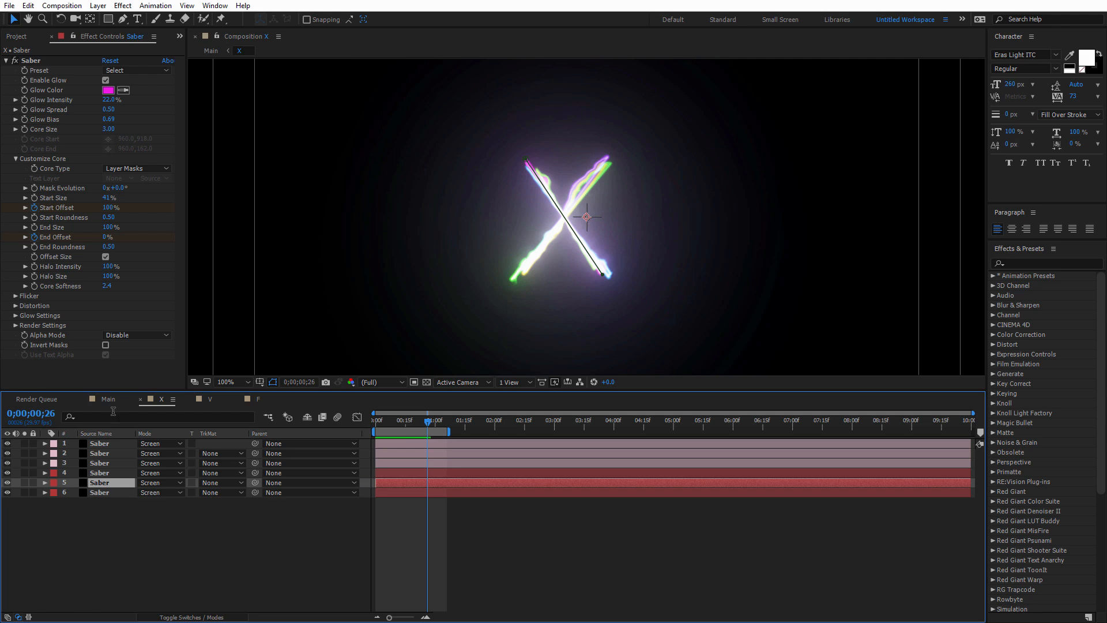
pyautogui.click(110, 403)
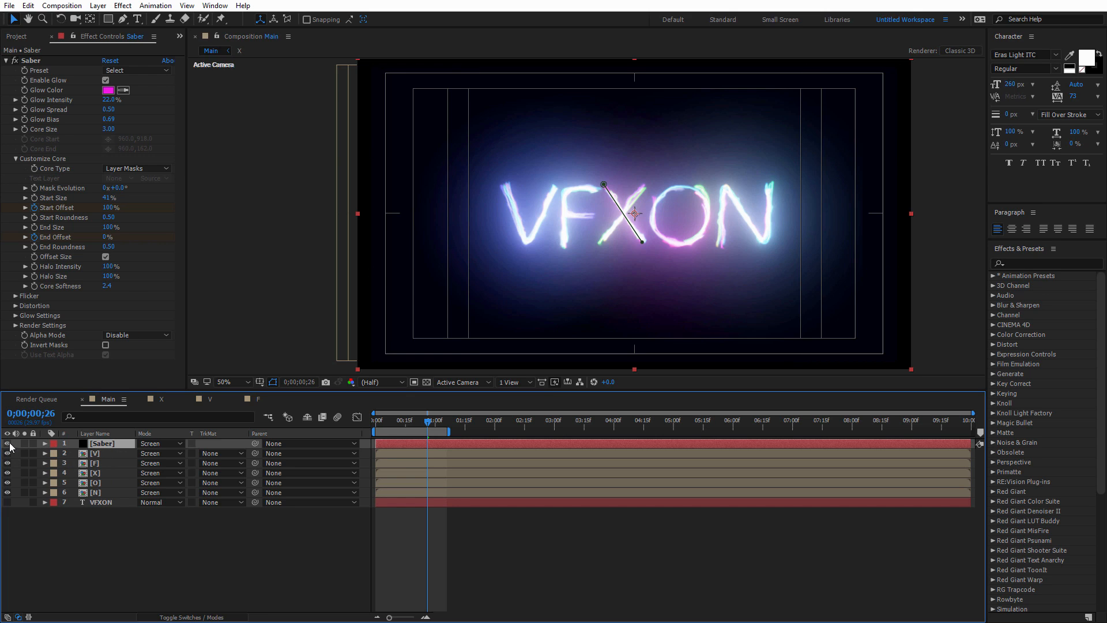
# Hide the F, O and N layers in the Main composition
pyautogui.click(93, 464)
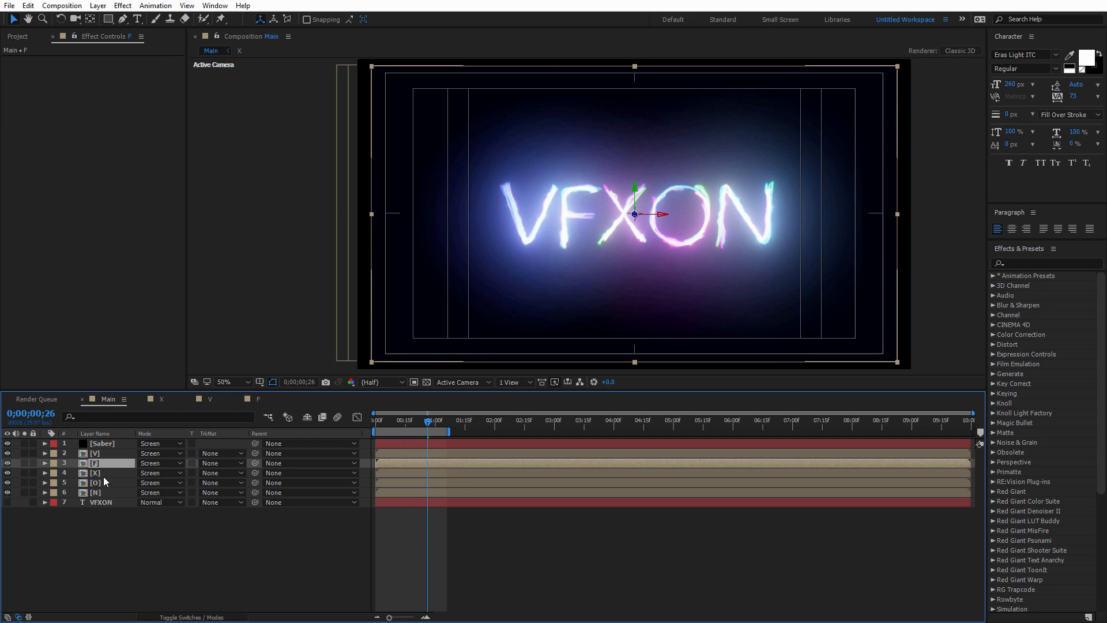
pyautogui.keyDown('ctrl'); pyautogui.click(104, 482); pyautogui.keyUp('ctrl')
pyautogui.keyDown('ctrl'); pyautogui.click(101, 491); pyautogui.keyUp('ctrl')
pyautogui.click(7, 492)
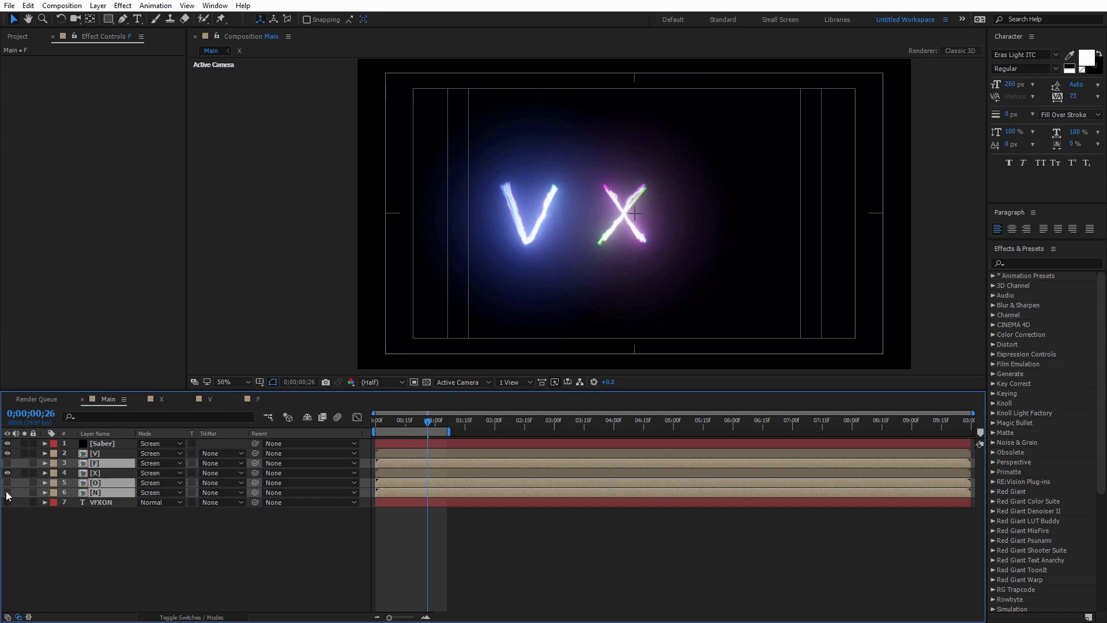
pyautogui.click(53, 544)
pyautogui.click(103, 471)
pyautogui.click(122, 569)
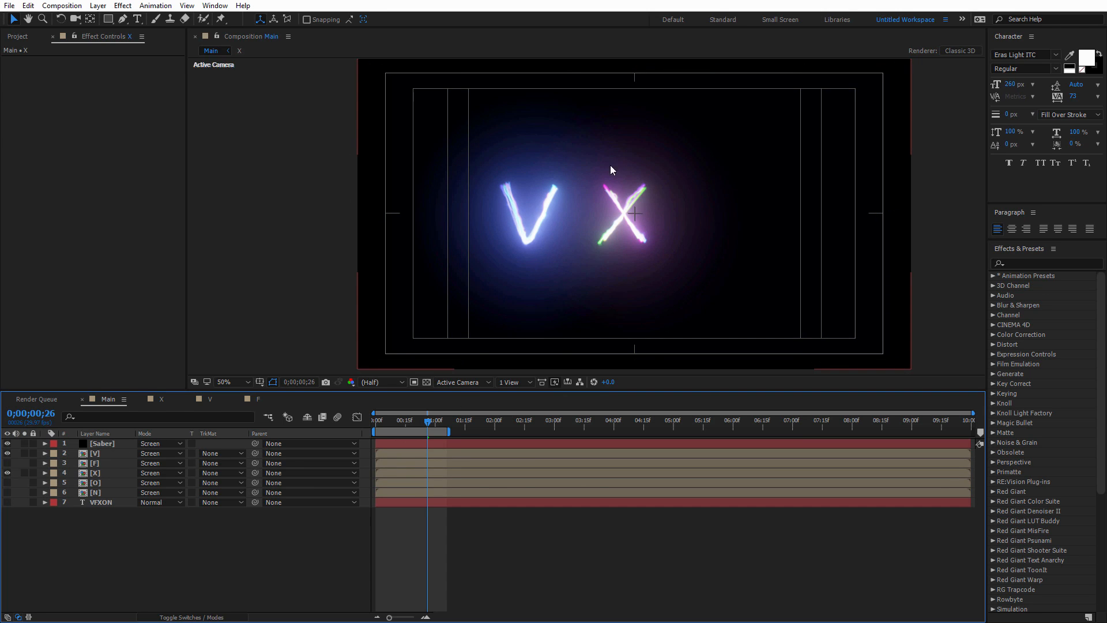
# Hide the pasted Saber layer and delete its existing mask
pyautogui.click(115, 443)
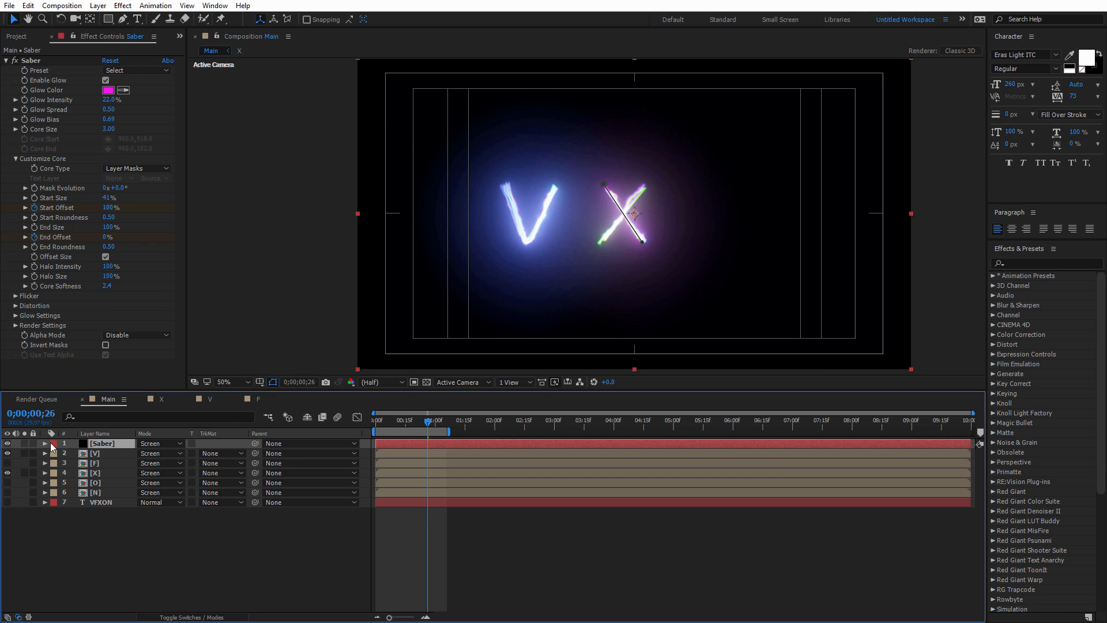
pyautogui.click(8, 443)
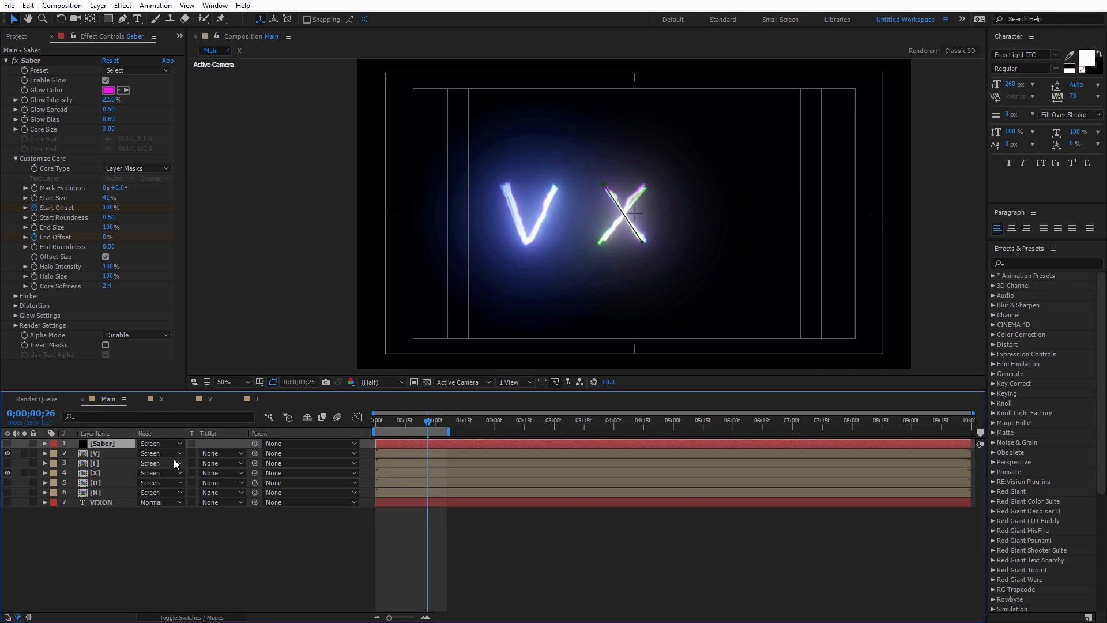
pyautogui.press('m')
pyautogui.click(96, 454)
pyautogui.press('Delete')
# Activate the Pen tool and move the current time to 0;00;00;15
pyautogui.click(123, 20)
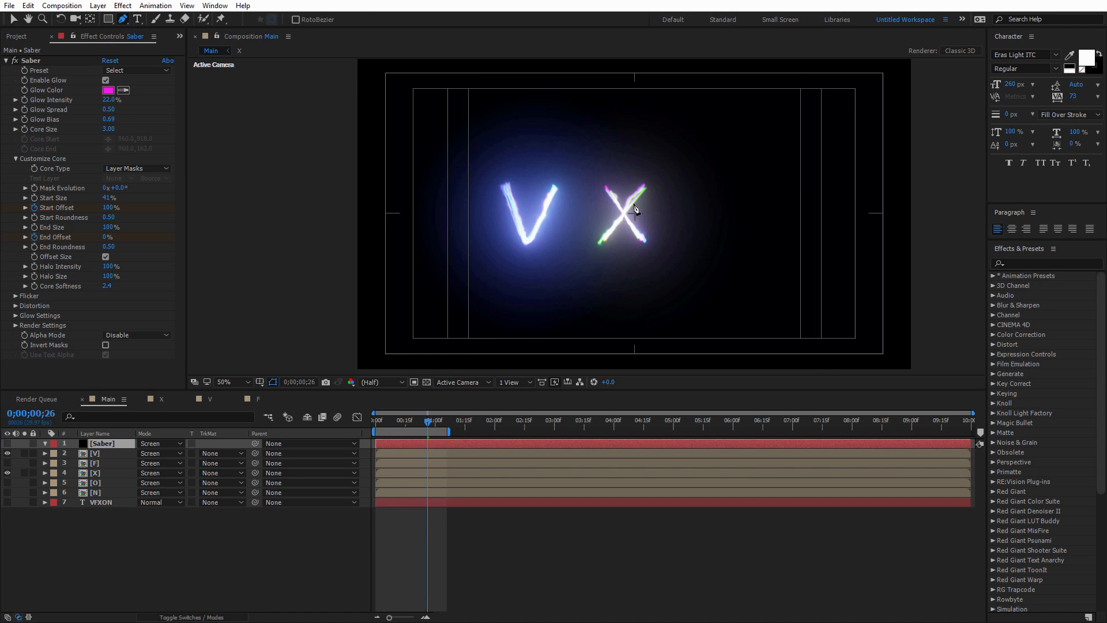
pyautogui.press('.')
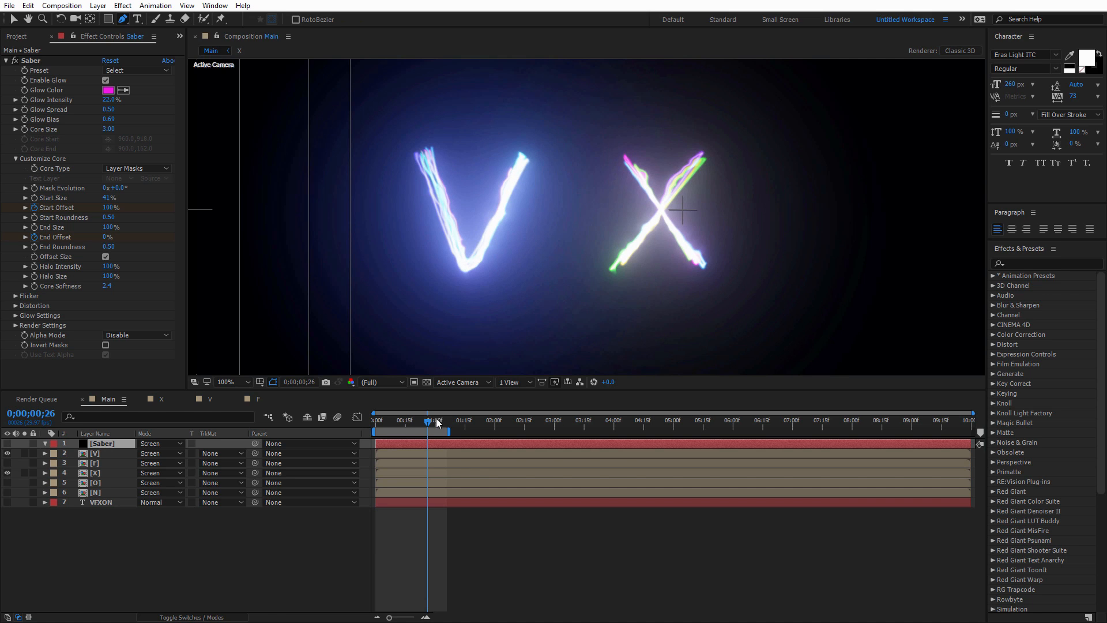
pyautogui.moveTo(427, 423)
pyautogui.mouseDown()
pyautogui.moveTo(363, 432)
pyautogui.moveTo(399, 425)
pyautogui.mouseUp()
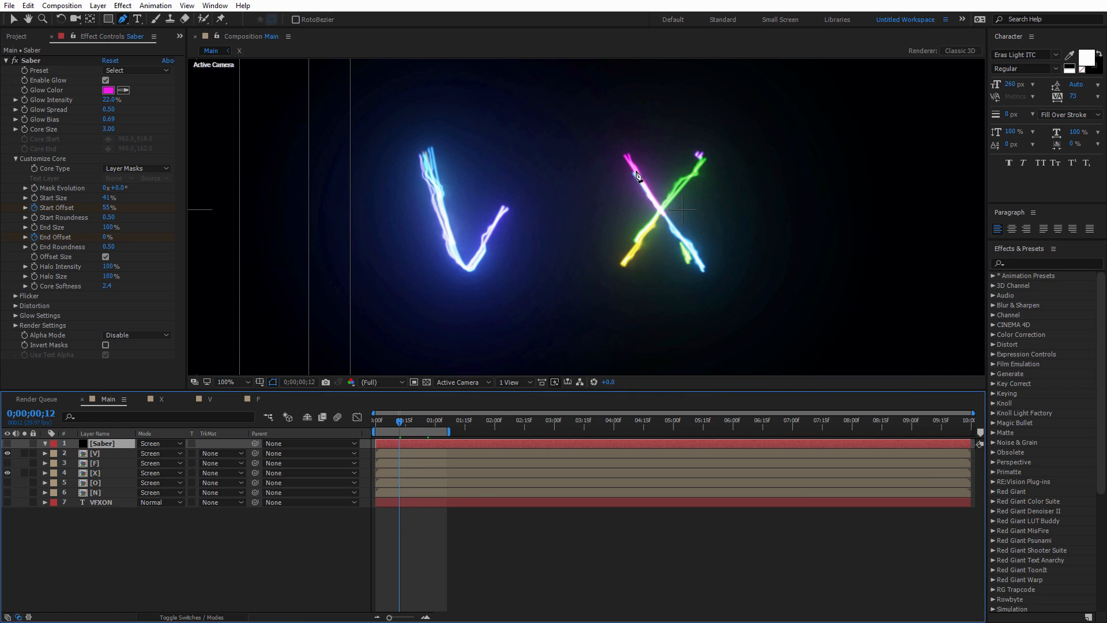
pyautogui.press('space')
pyautogui.moveTo(403, 422); pyautogui.dragTo(406, 421)
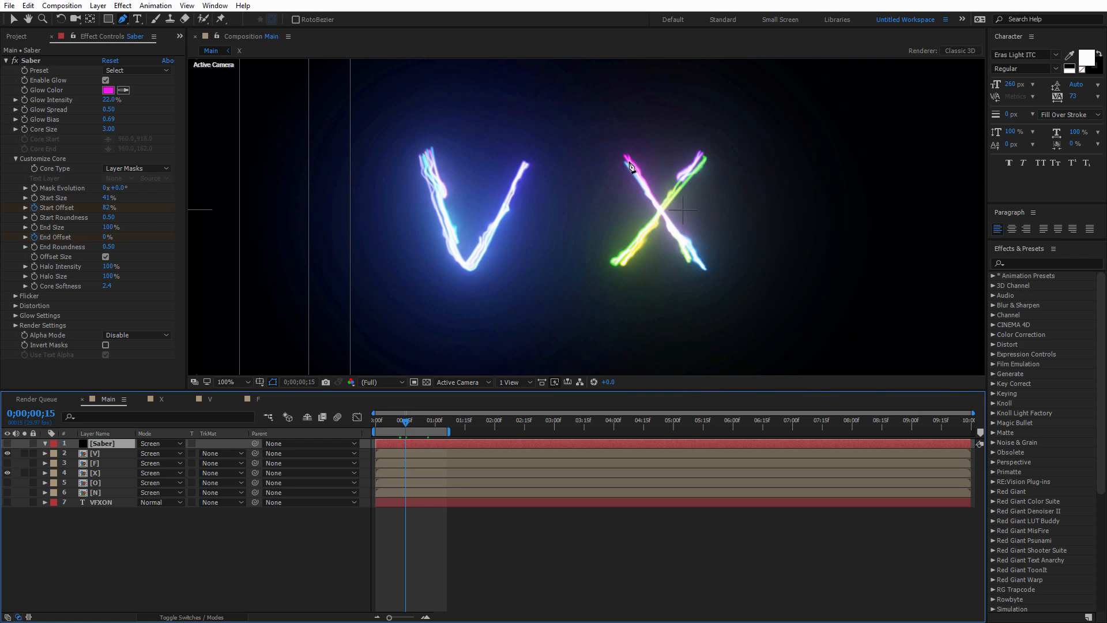
# Draw an arched open mask on the Saber layer from the X's upper-left tip over to the V's upper-left tip, and show the layer
pyautogui.press('m')
pyautogui.press(',')
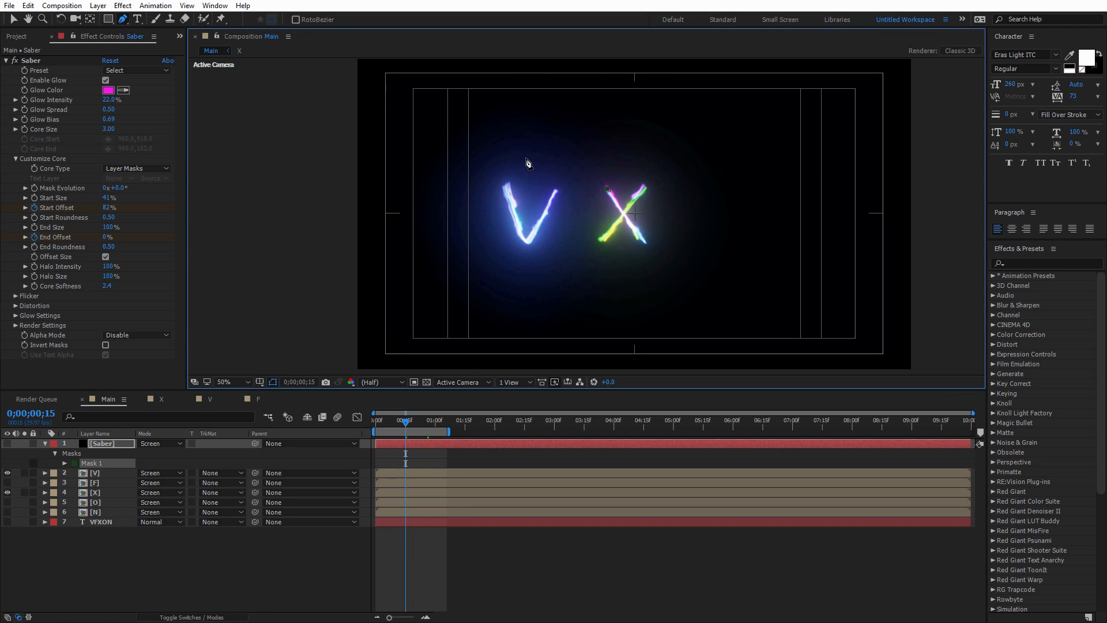
pyautogui.moveTo(505, 185); pyautogui.dragTo(519, 349)
pyautogui.click(532, 114)
pyautogui.moveTo(531, 116)
pyautogui.mouseDown()
pyautogui.moveTo(549, 117)
pyautogui.moveTo(511, 115)
pyautogui.moveTo(525, 125)
pyautogui.moveTo(511, 115)
pyautogui.mouseUp()
pyautogui.click(123, 444)
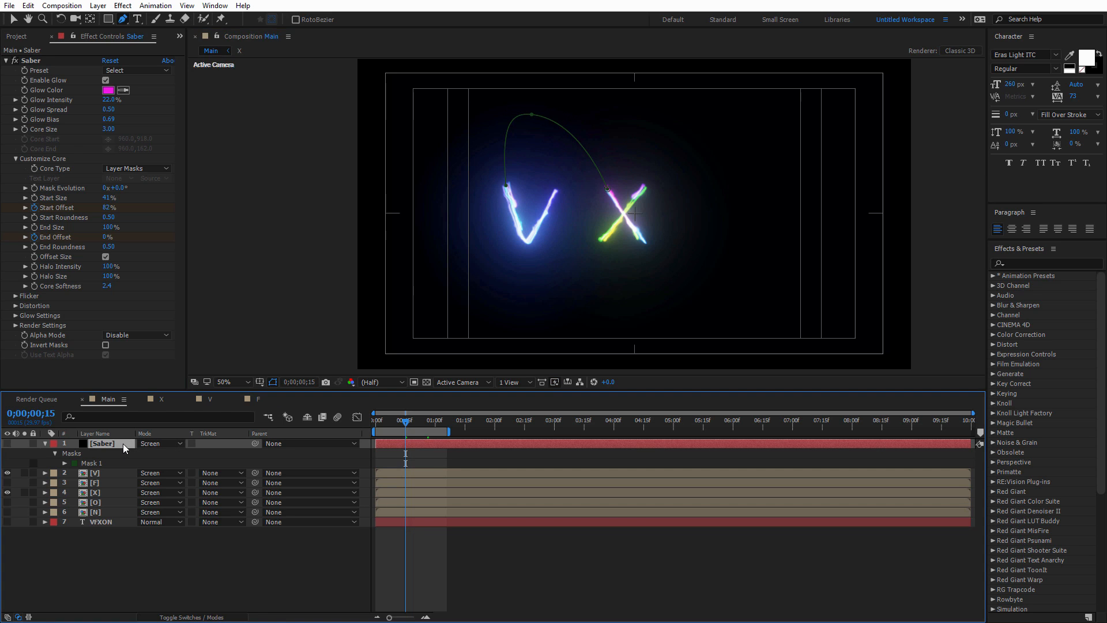
pyautogui.scroll(1, 567, 175)
pyautogui.click(8, 443)
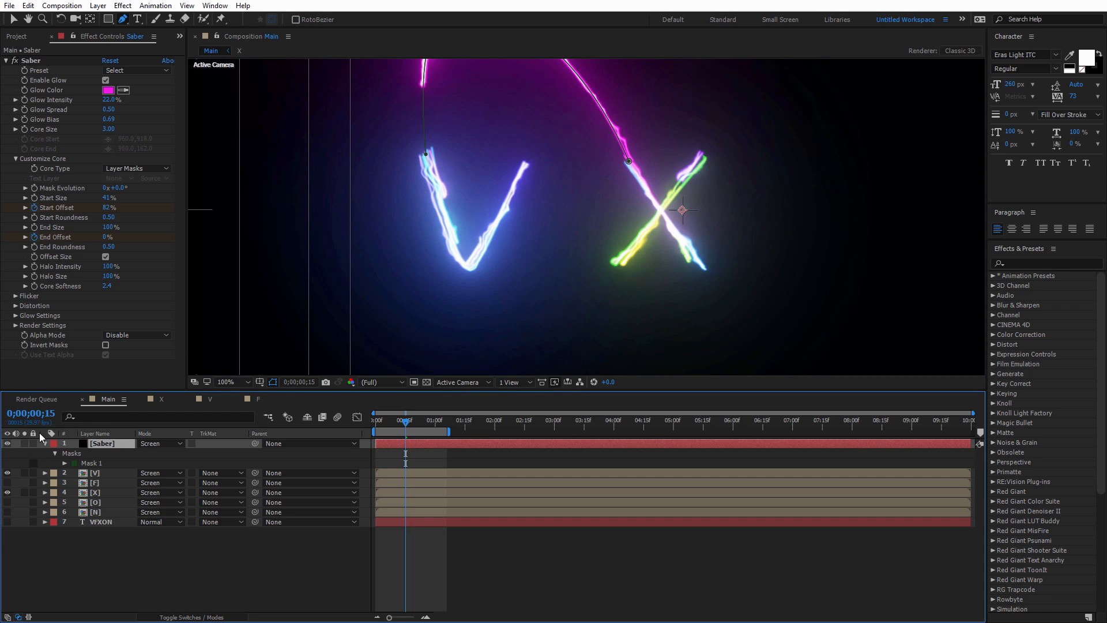
# Inspect the arc at 0;00;00;21 with the V layer temporarily hidden, and show the V layer again
pyautogui.click(7, 472)
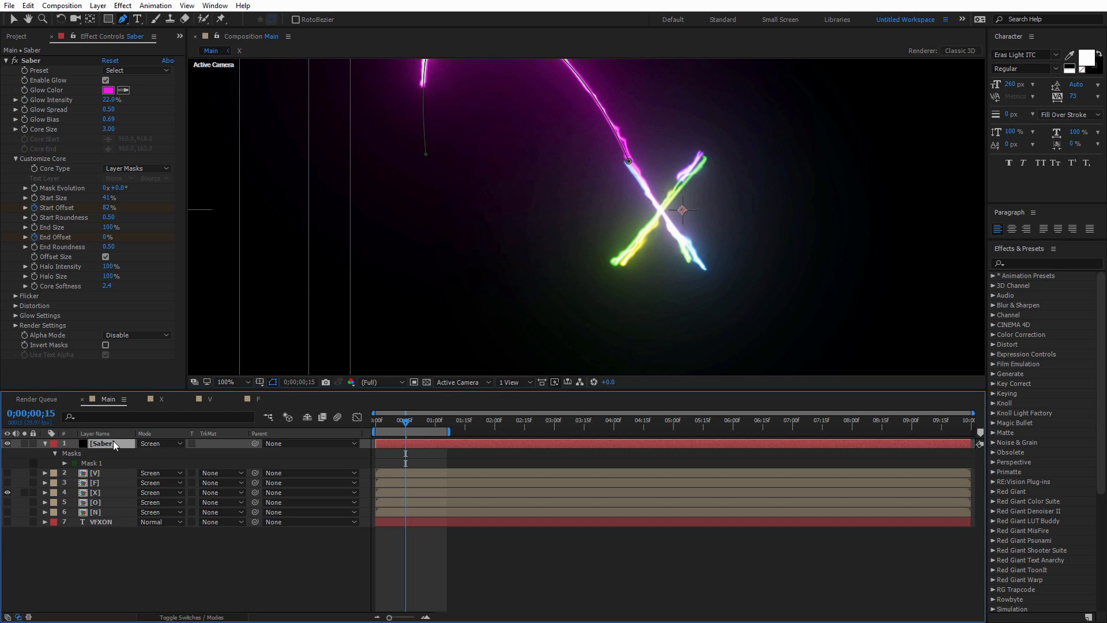
pyautogui.scroll(-1, 438, 231)
pyautogui.press('v')
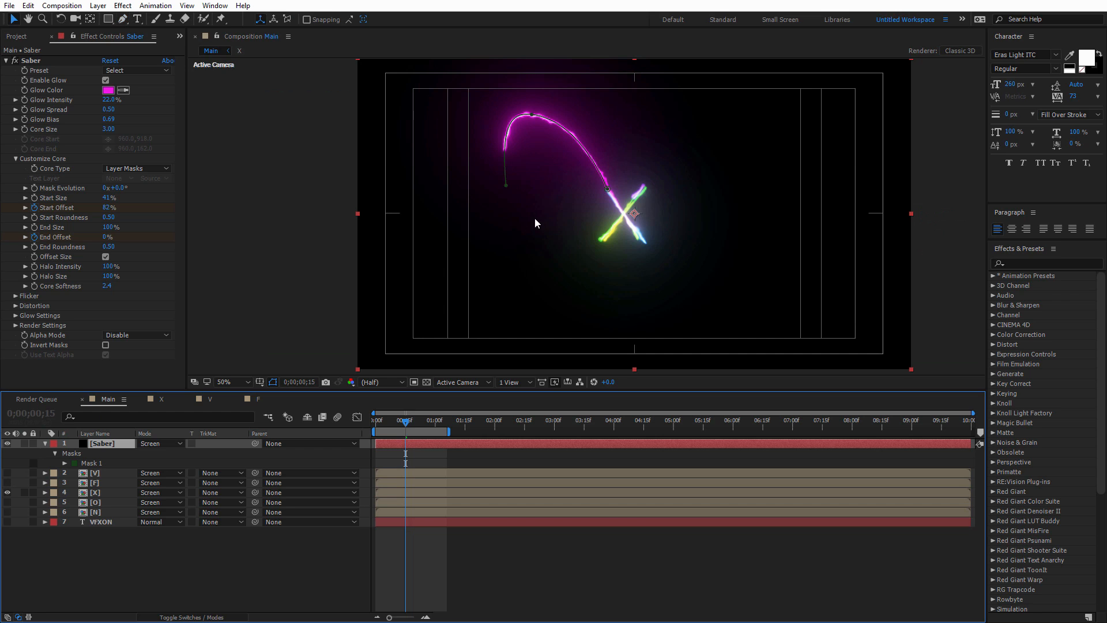
pyautogui.moveTo(406, 425)
pyautogui.mouseDown()
pyautogui.moveTo(393, 423)
pyautogui.moveTo(417, 423)
pyautogui.mouseUp()
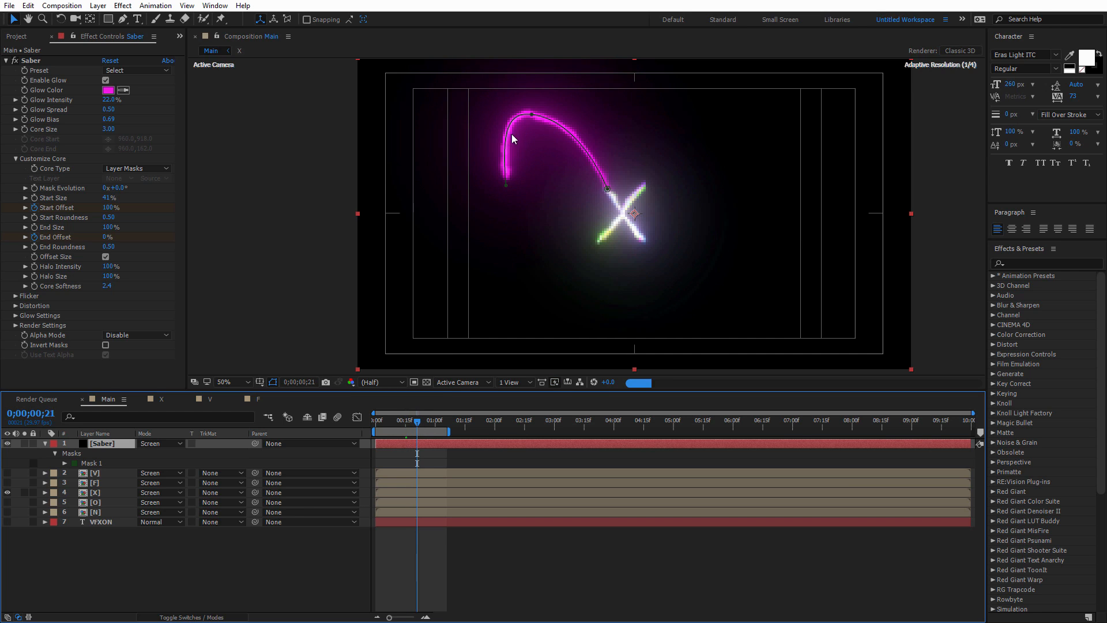
pyautogui.click(9, 473)
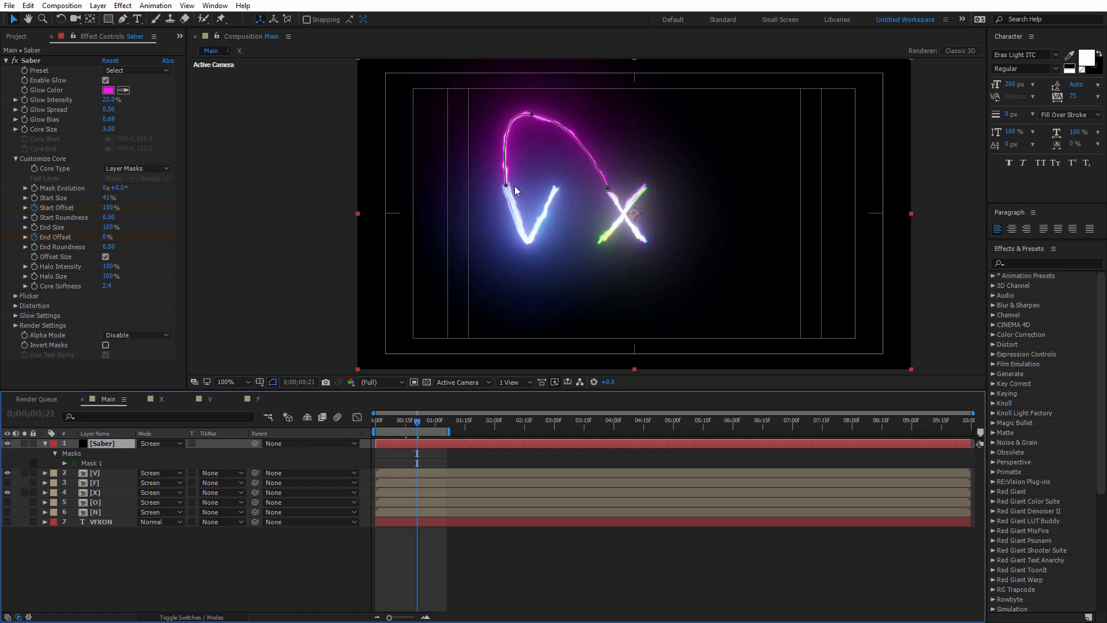
# Move the mask's end vertex slightly down so the arc ends on the V's upper-left stroke
pyautogui.press('.')
pyautogui.click(426, 152)
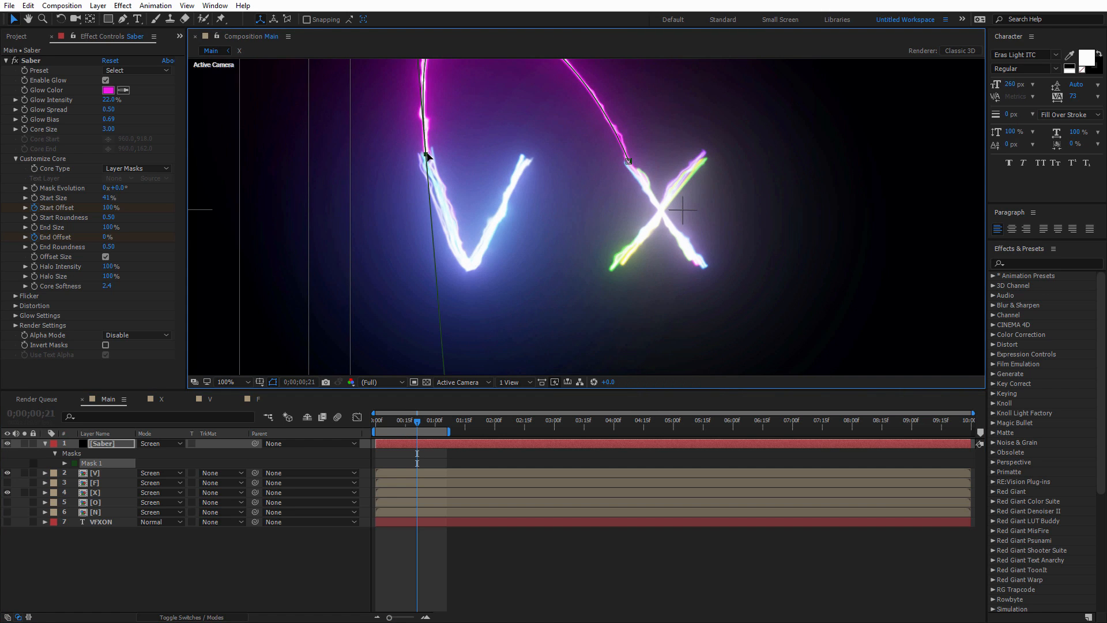
pyautogui.moveTo(427, 155); pyautogui.dragTo(425, 165)
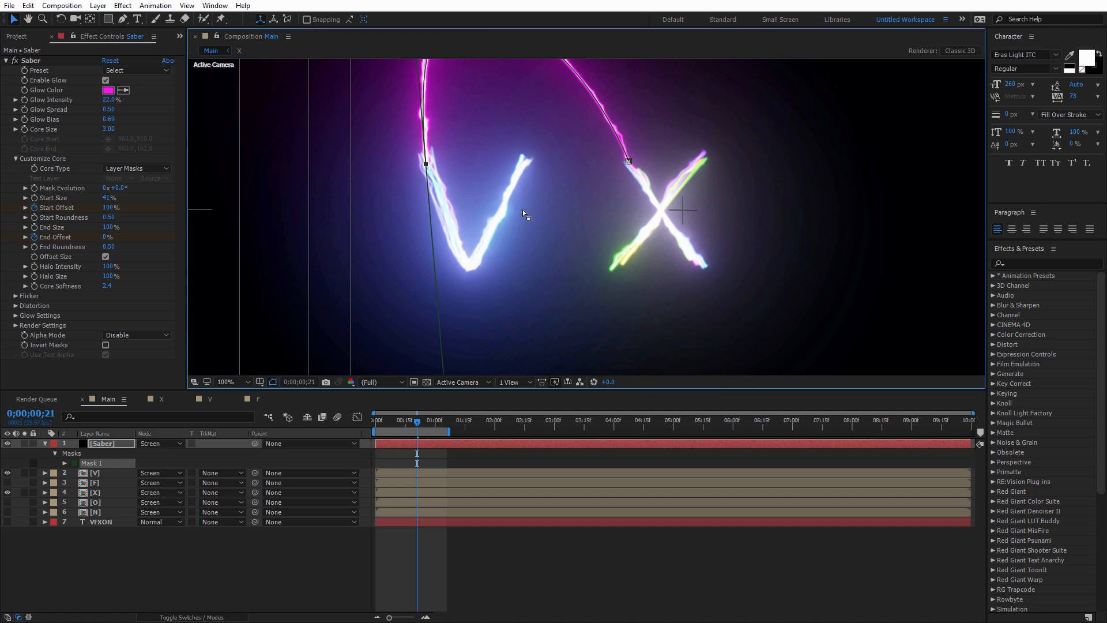
# Step through the frames to find where the arc reaches the V, and shift the V layer to start at 0;00;00;17
pyautogui.click(99, 474)
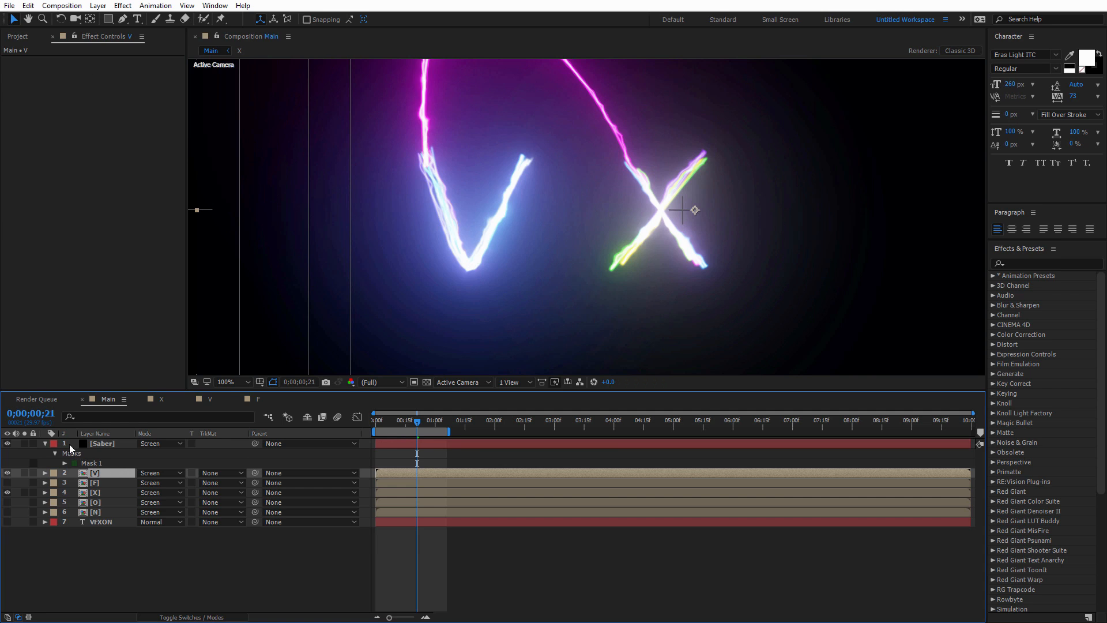
pyautogui.click(105, 448)
pyautogui.press('pageup')
pyautogui.press('pageup')
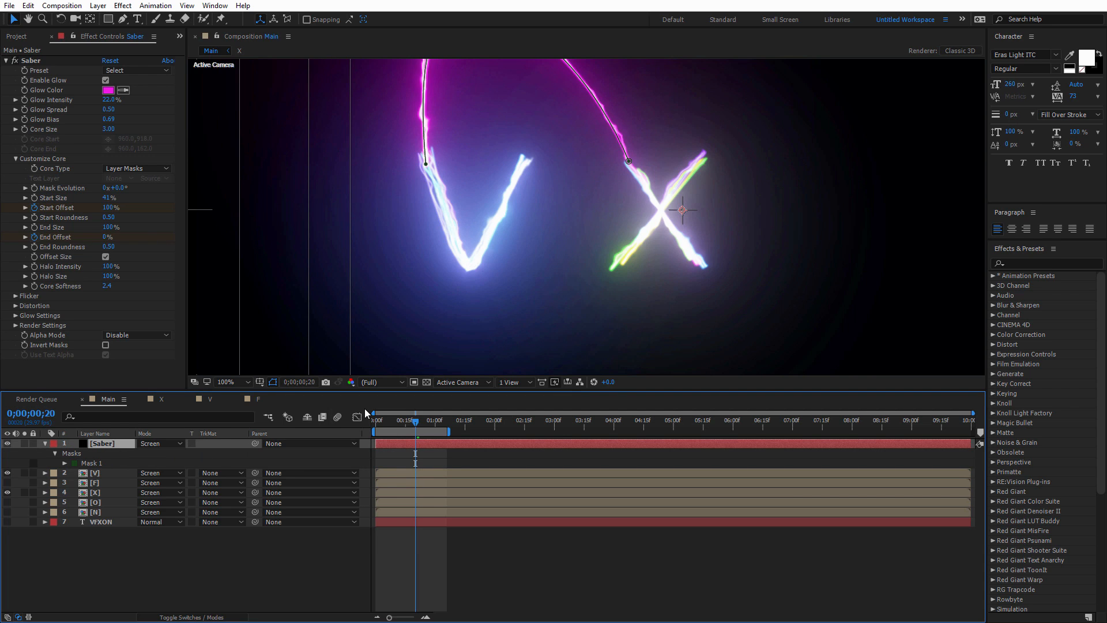
pyautogui.press('pageup')
pyautogui.press('pageup')
pyautogui.press('pageup')
pyautogui.press('pageup')
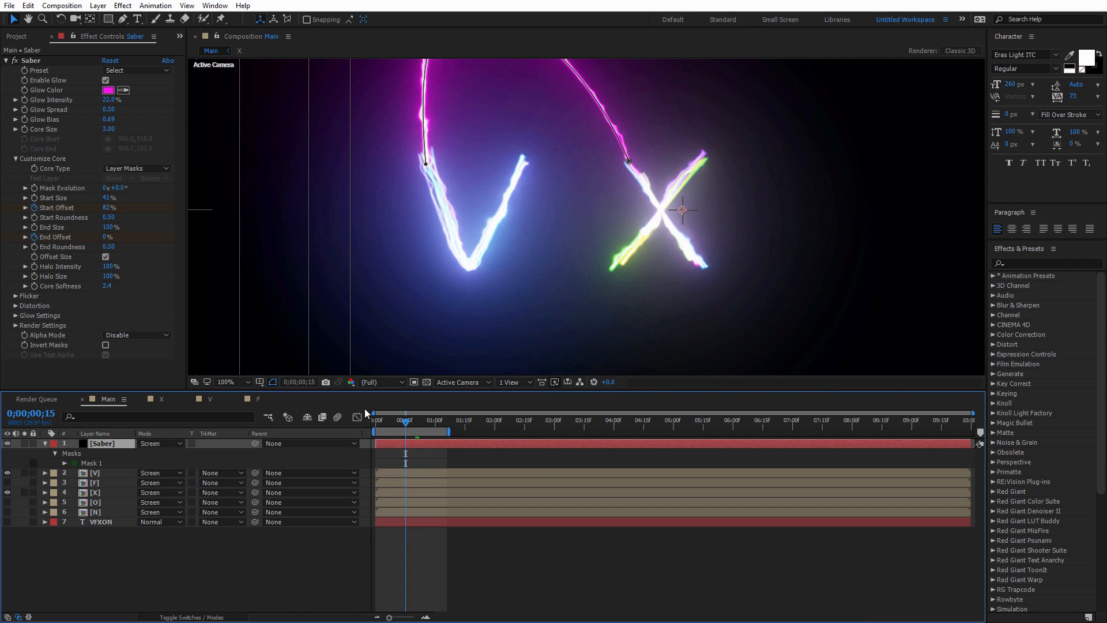
pyautogui.press('pagedown')
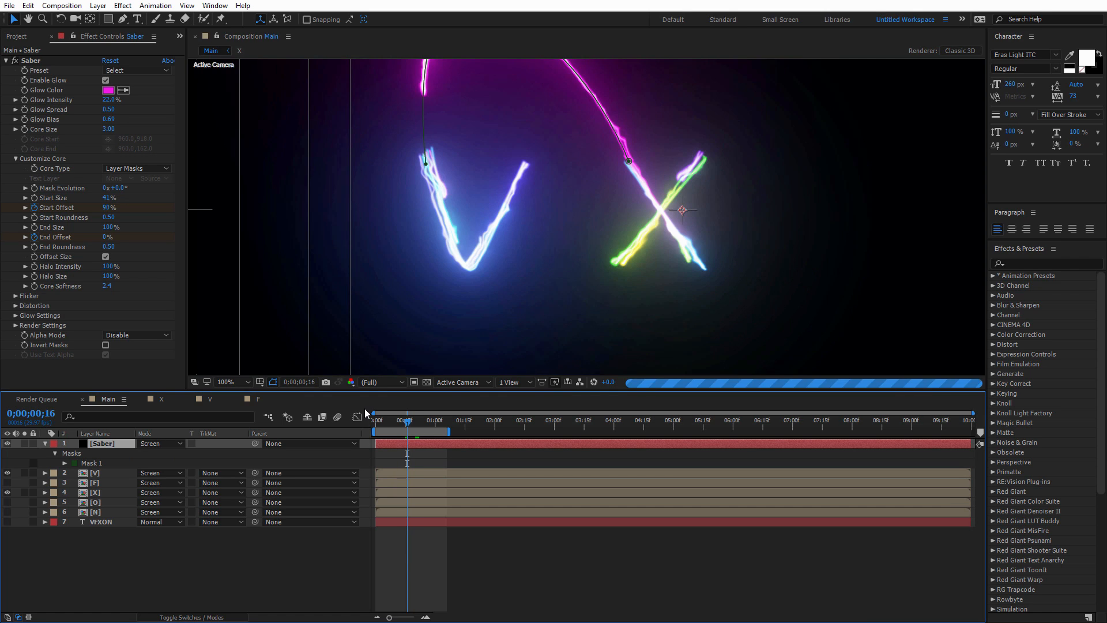
pyautogui.press('pagedown')
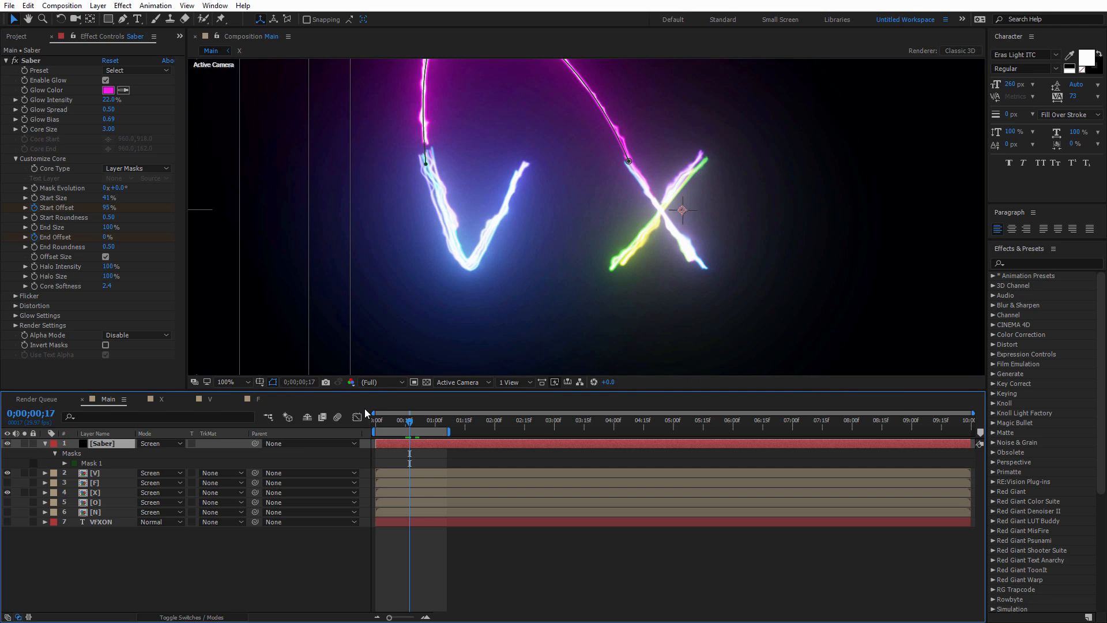
pyautogui.press('pagedown')
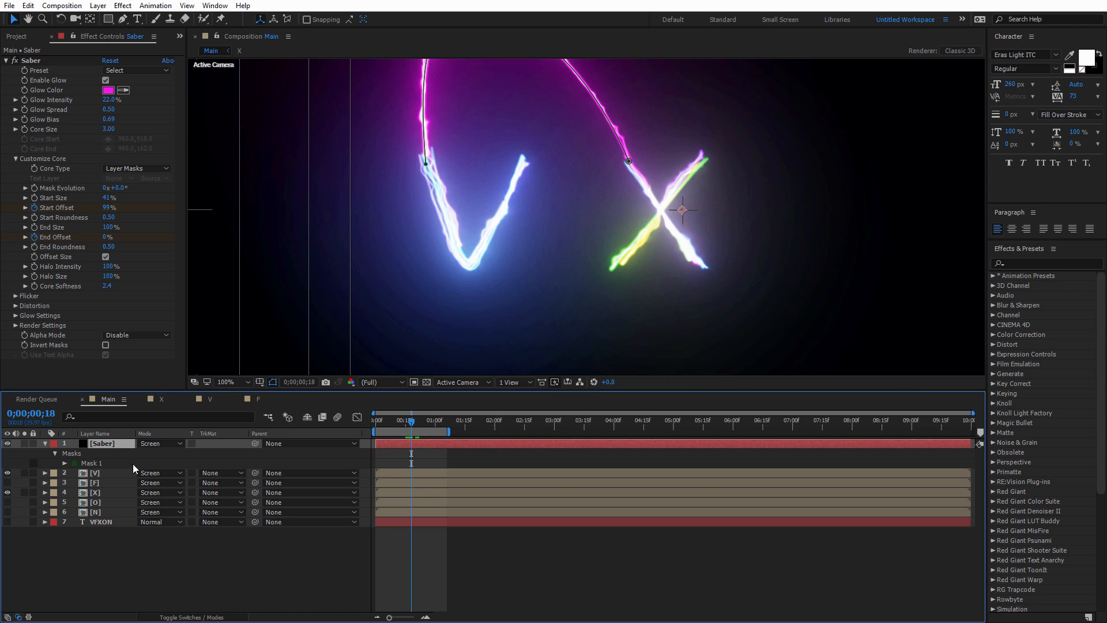
pyautogui.click(94, 474)
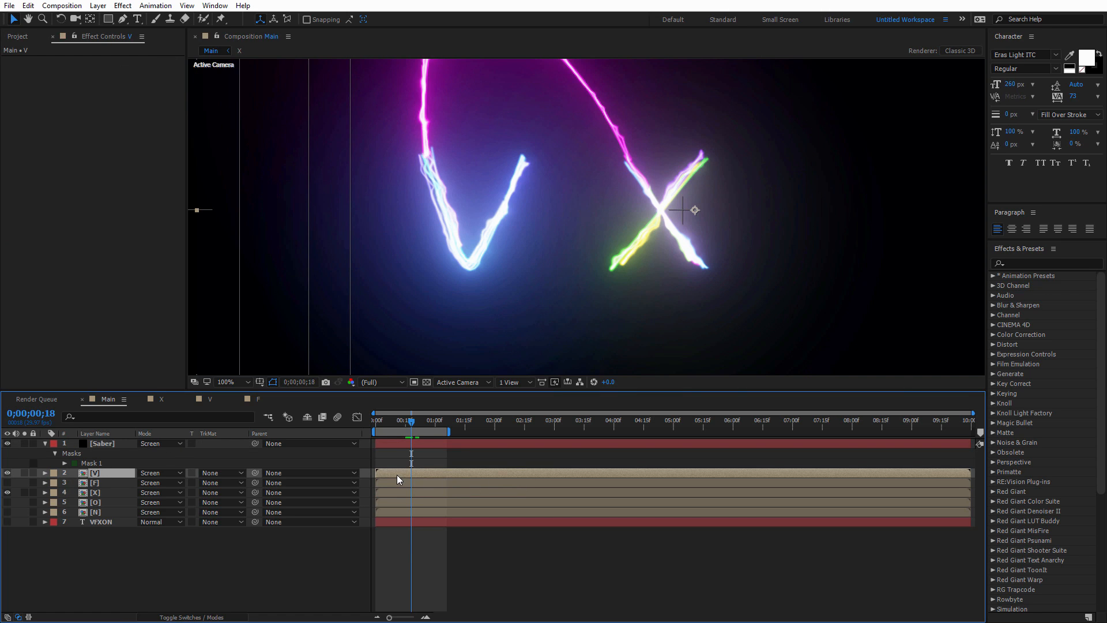
pyautogui.moveTo(395, 472); pyautogui.dragTo(428, 474)
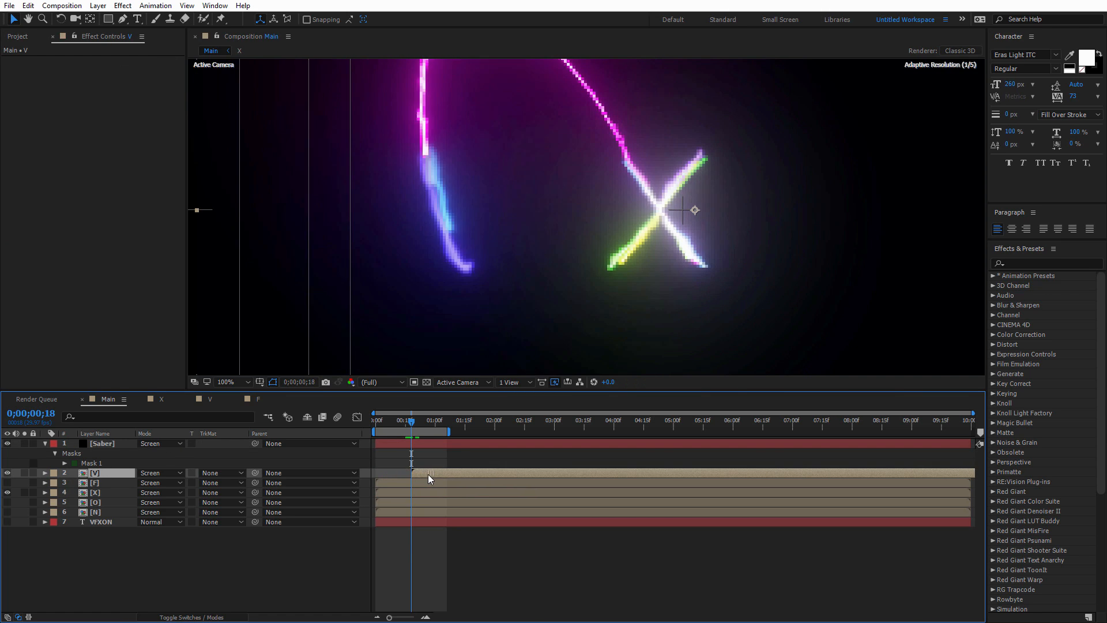
pyautogui.press('pageup')
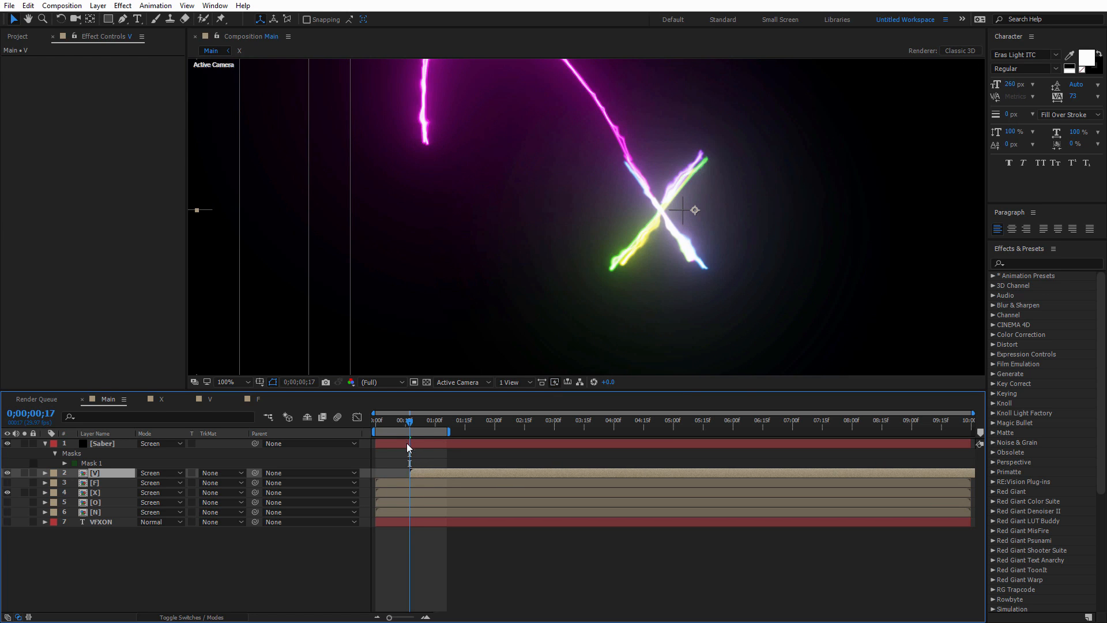
# Check the arc with the X layer briefly hidden, and preview the V, arc and X animation
pyautogui.click(7, 493)
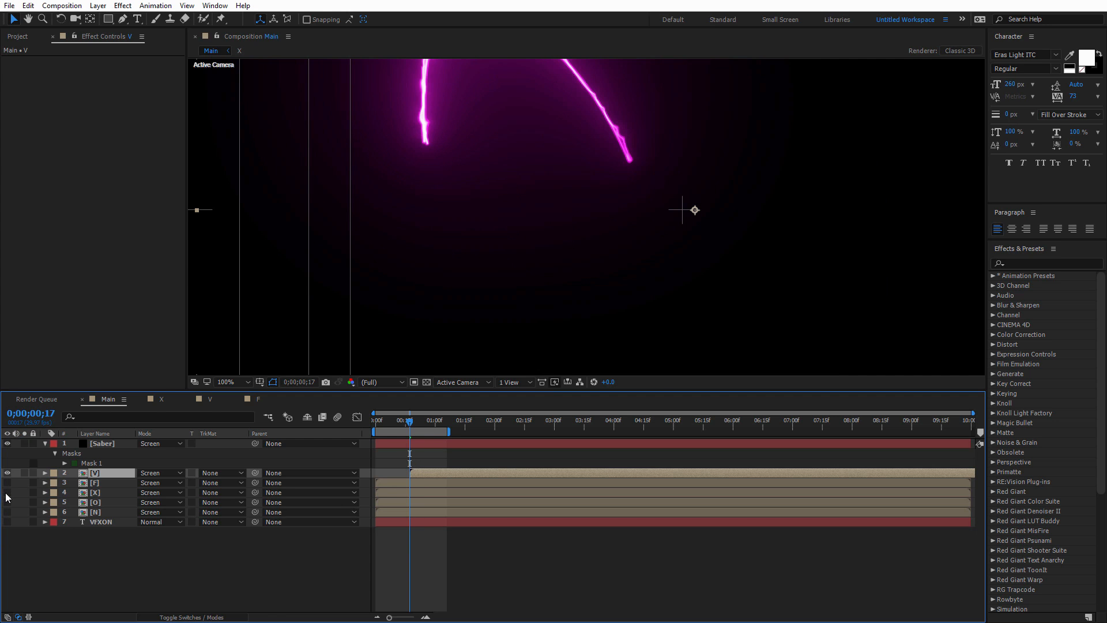
pyautogui.click(7, 493)
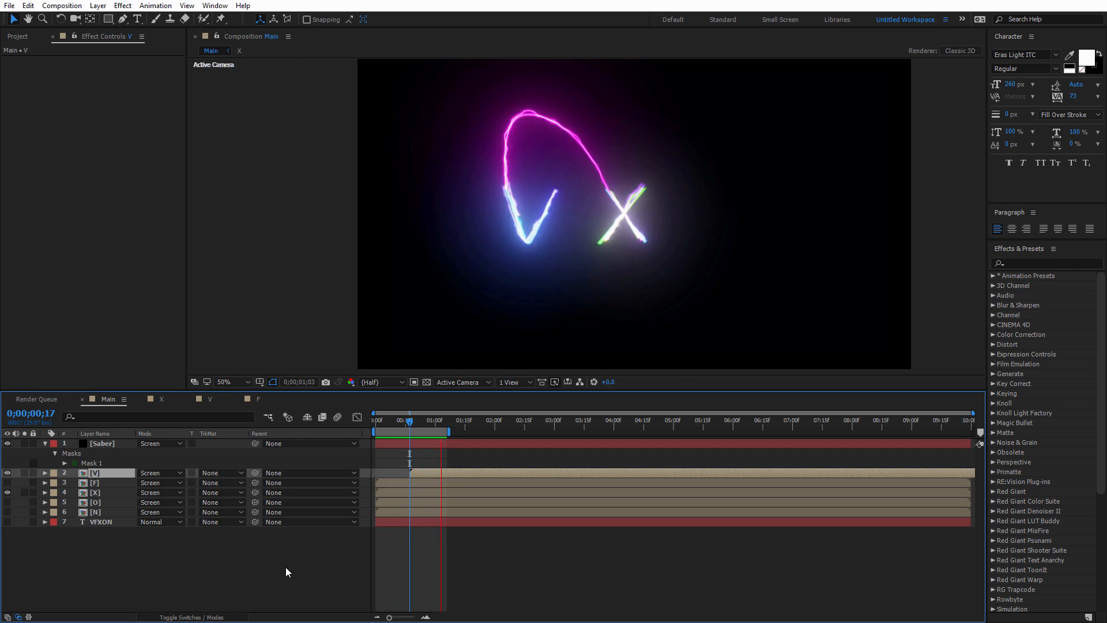
pyautogui.press('space')
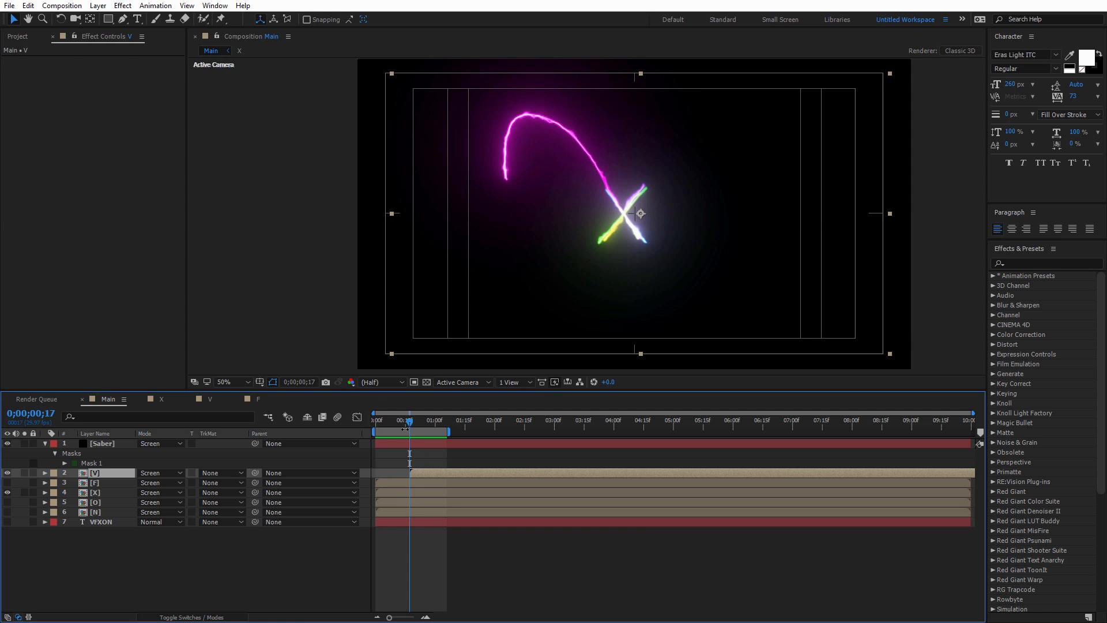
# Shift the Saber layer to start at about 0;00;00;08 and the V layer to start at about 0;00;00;25
pyautogui.moveTo(411, 425)
pyautogui.mouseDown()
pyautogui.moveTo(429, 425)
pyautogui.moveTo(384, 424)
pyautogui.moveTo(400, 422)
pyautogui.mouseUp()
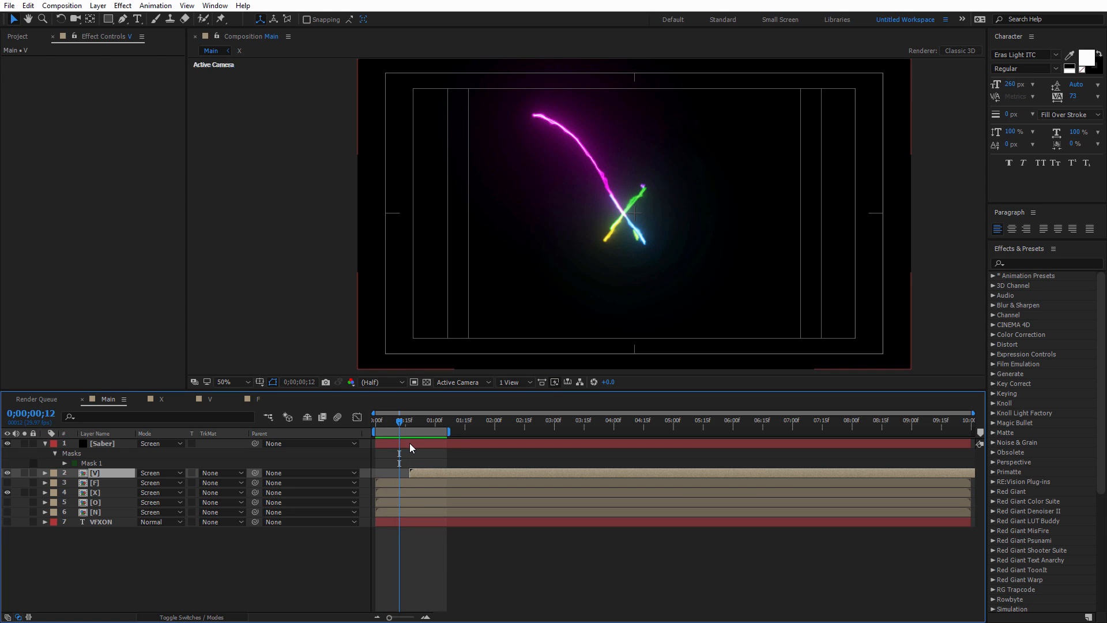
pyautogui.doubleClick(409, 442)
pyautogui.click(305, 37)
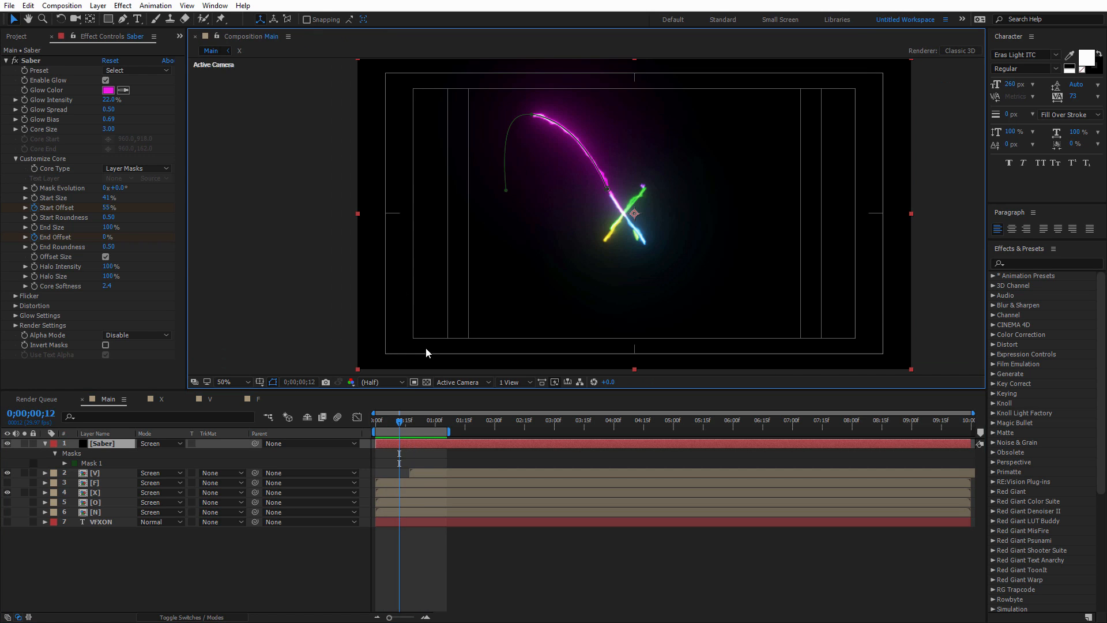
pyautogui.moveTo(386, 445)
pyautogui.mouseDown()
pyautogui.moveTo(398, 424)
pyautogui.moveTo(423, 444)
pyautogui.moveTo(409, 424)
pyautogui.moveTo(428, 421)
pyautogui.mouseUp()
pyautogui.moveTo(444, 469); pyautogui.dragTo(455, 470)
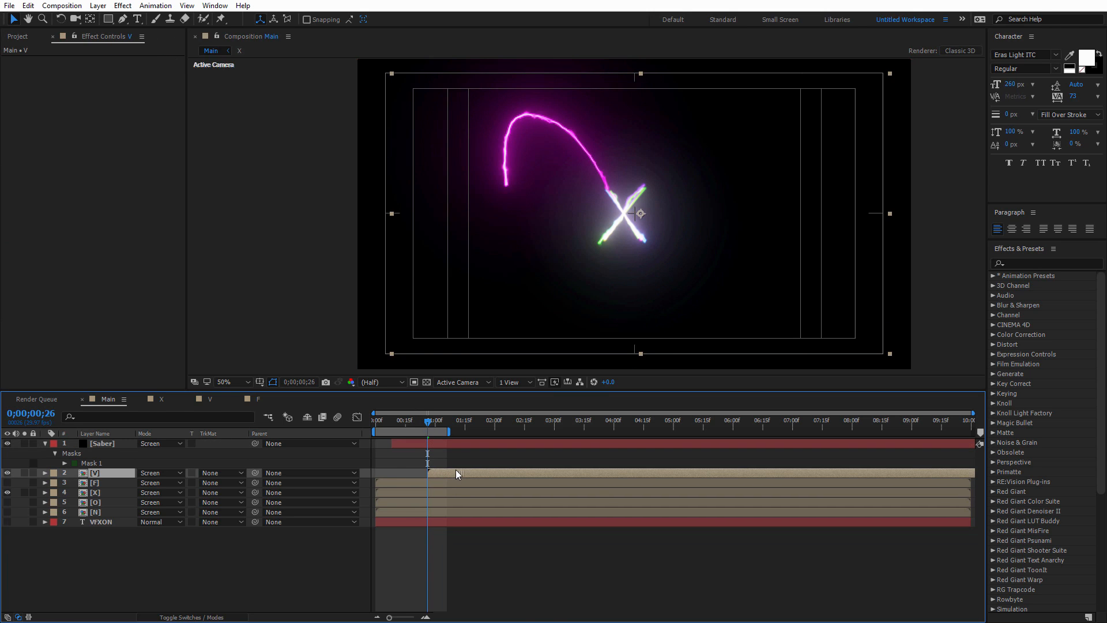
pyautogui.moveTo(428, 424)
pyautogui.mouseDown()
pyautogui.moveTo(441, 426)
pyautogui.moveTo(426, 425)
pyautogui.mouseUp()
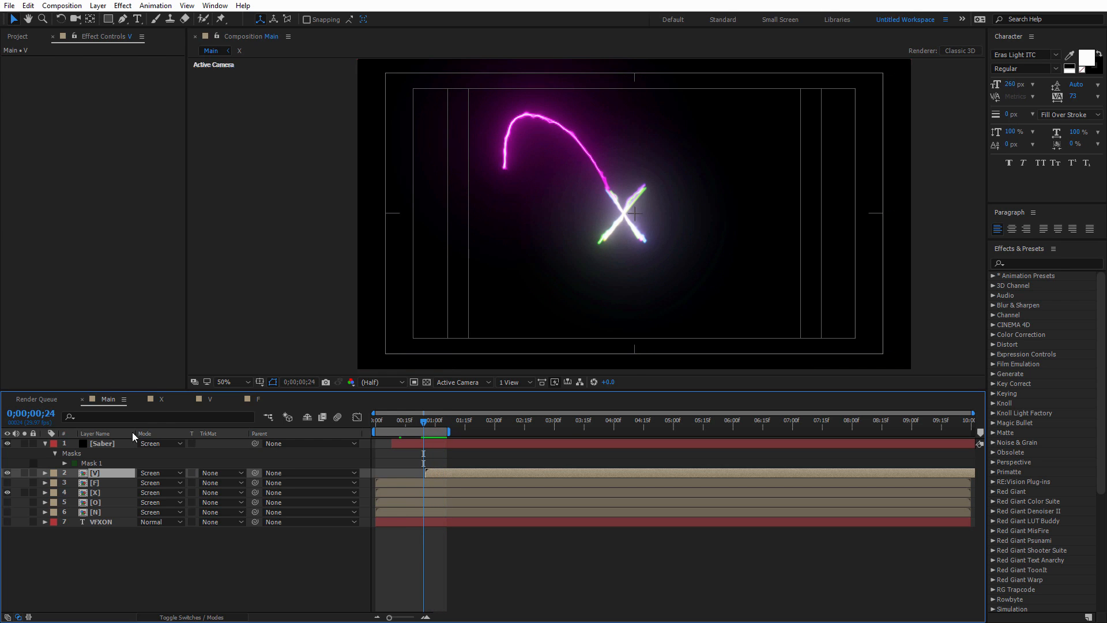
# Reveal the Saber layer's keyframes, check the arc's start, and move the End Offset keyframe to 0;00;00;16
pyautogui.click(121, 444)
pyautogui.press('u')
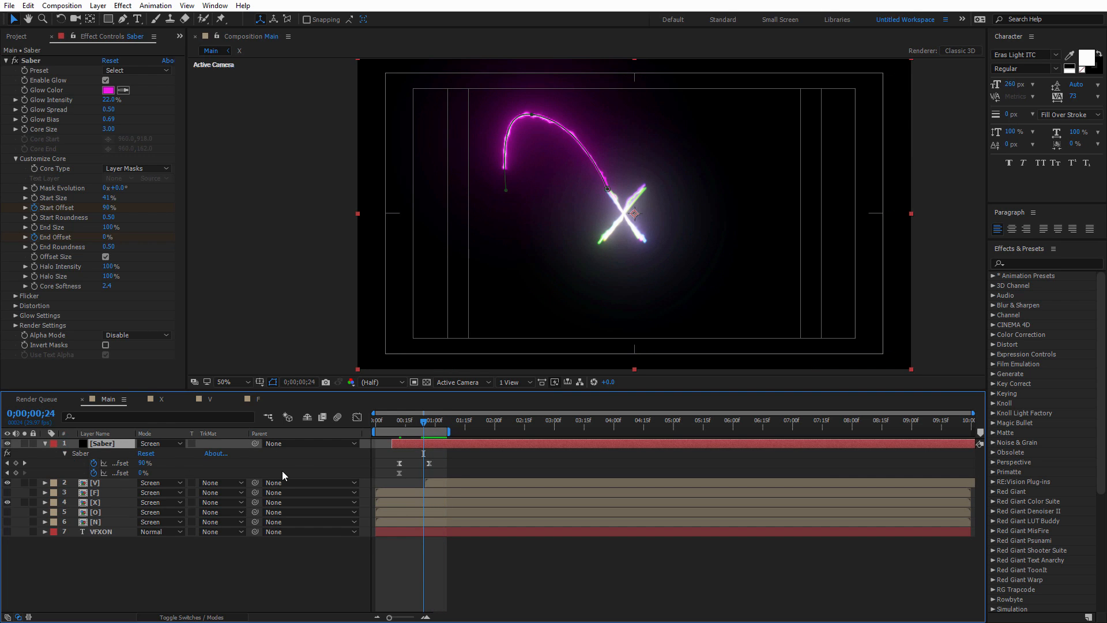
pyautogui.moveTo(428, 423); pyautogui.dragTo(418, 425)
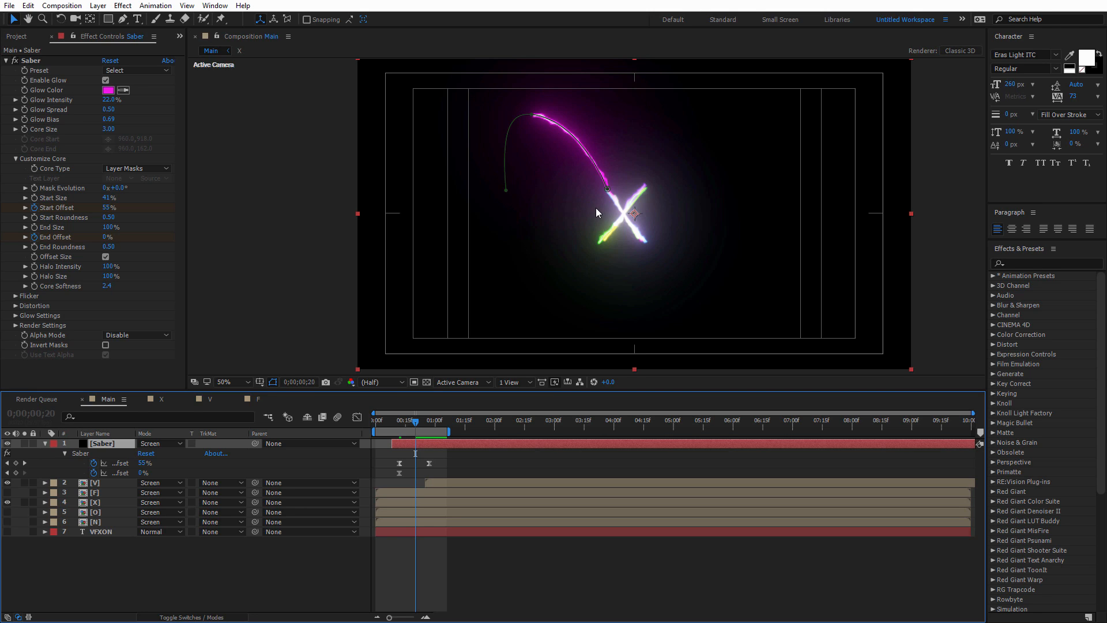
pyautogui.moveTo(419, 423); pyautogui.dragTo(405, 422)
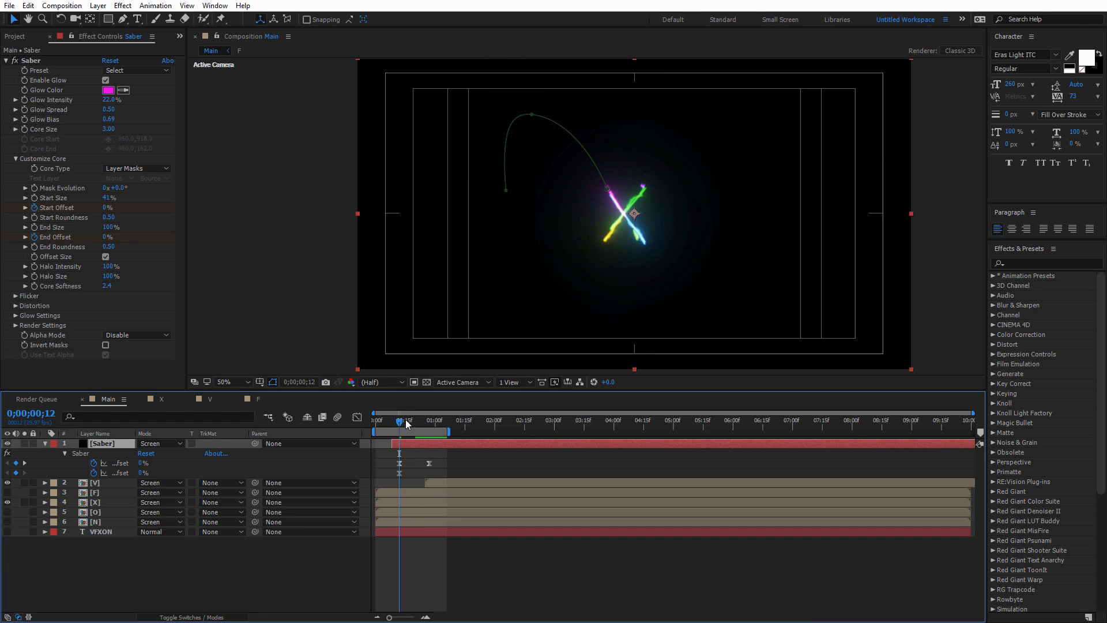
pyautogui.press('space')
pyautogui.click(406, 424)
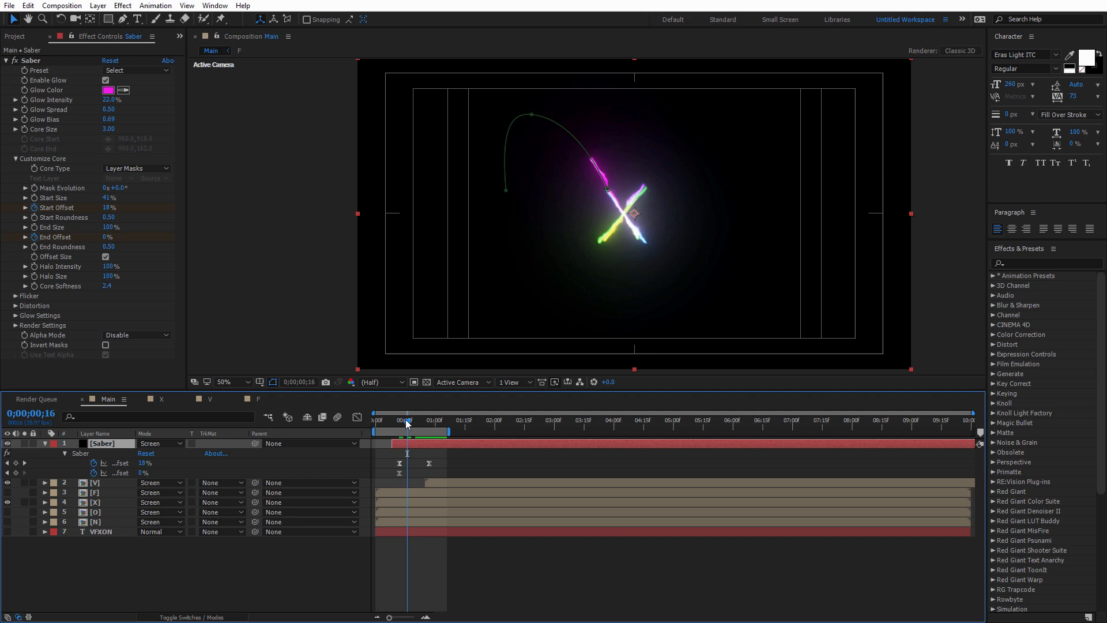
pyautogui.moveTo(399, 472); pyautogui.dragTo(411, 474)
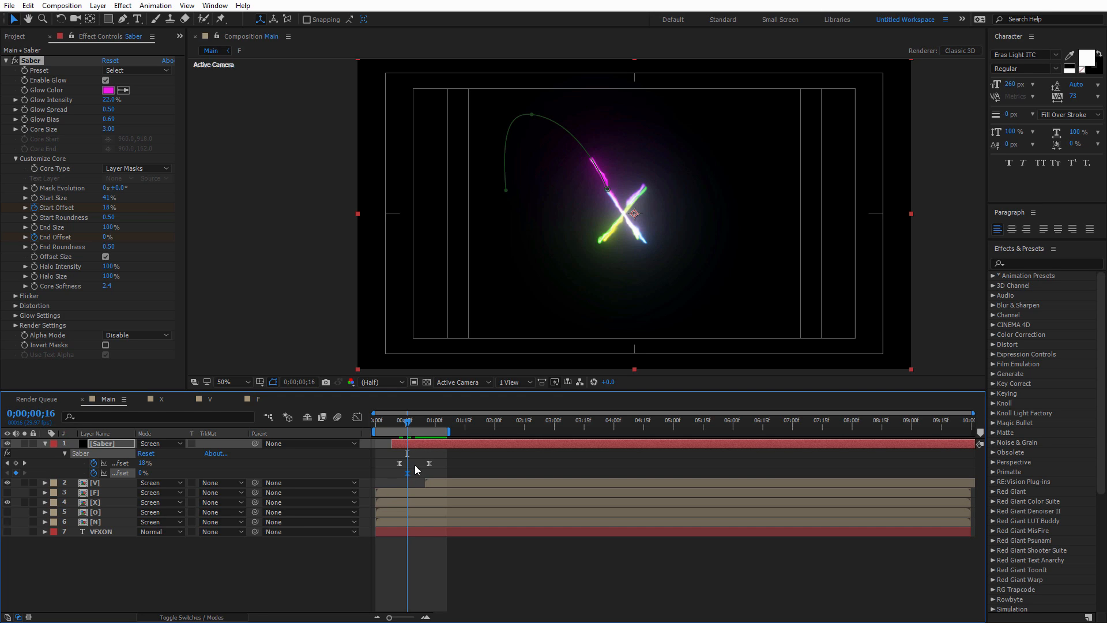
# Add an End Offset keyframe of 100% on the Saber layer at 0;00;01;07
pyautogui.click(425, 424)
pyautogui.moveTo(425, 424); pyautogui.dragTo(448, 427)
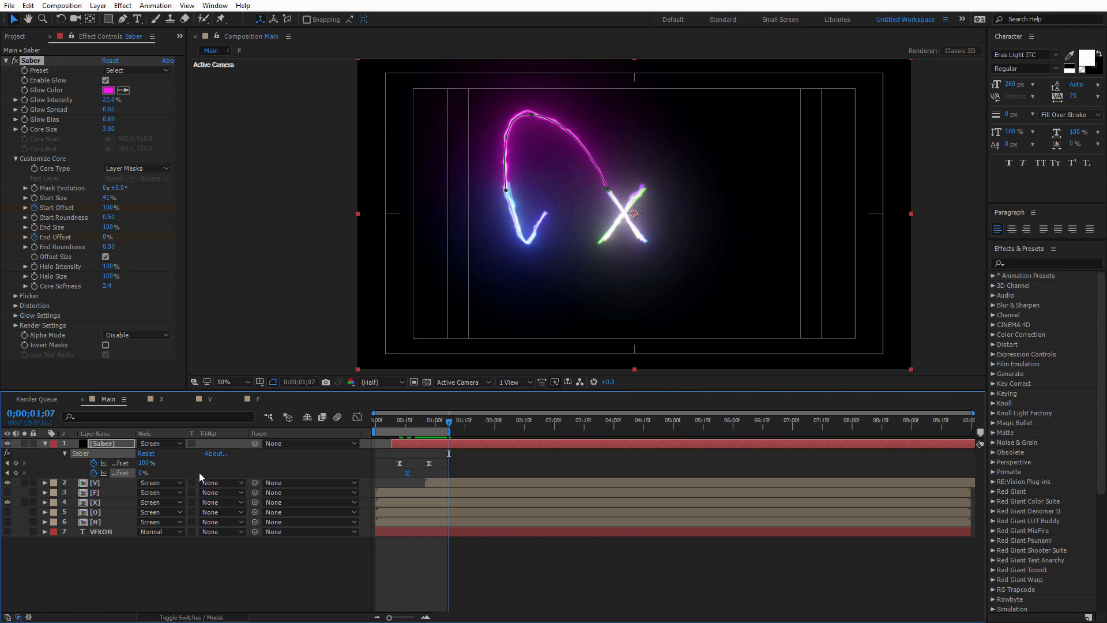
pyautogui.moveTo(143, 472); pyautogui.dragTo(285, 448)
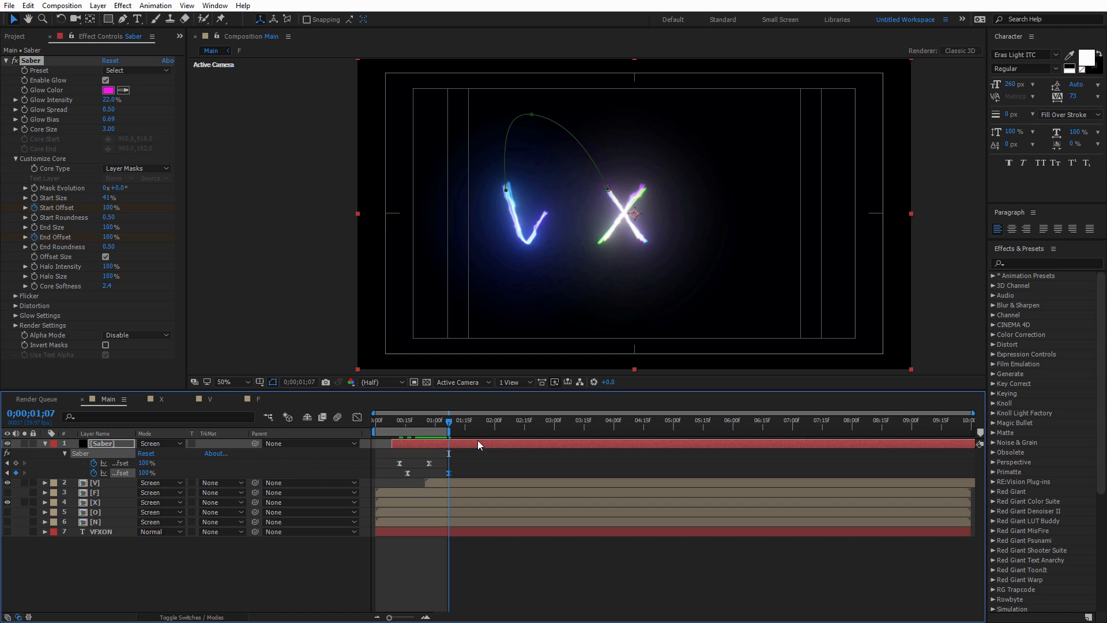
# Preview the arc travelling from the X into the V, and examine the frames between 0;00;00;29 and 0;00;01;05
pyautogui.press('space')
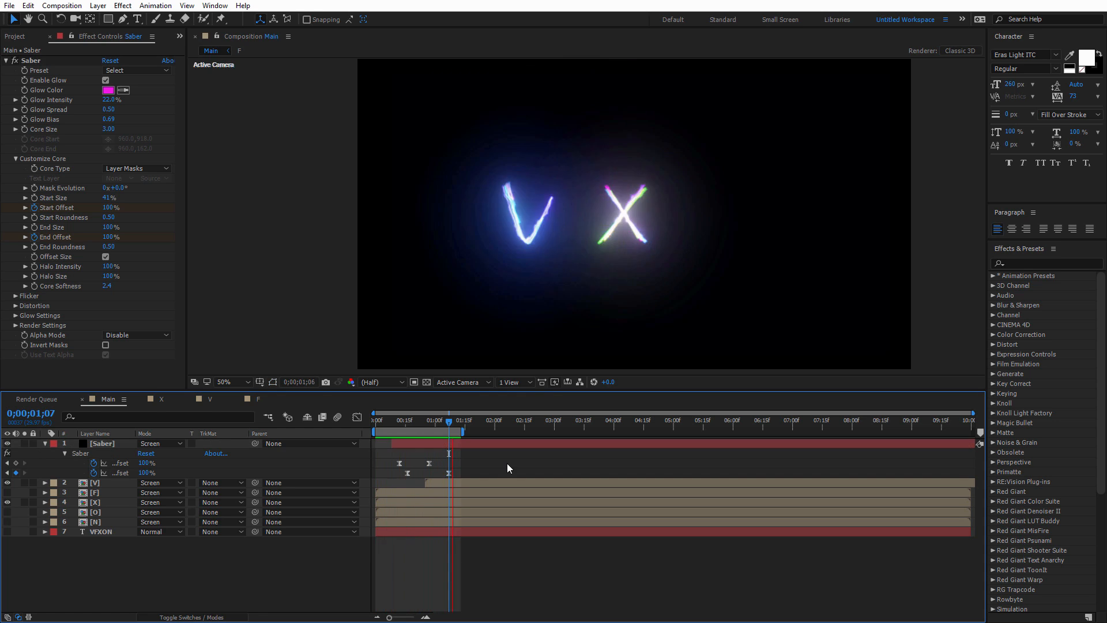
pyautogui.click(434, 421)
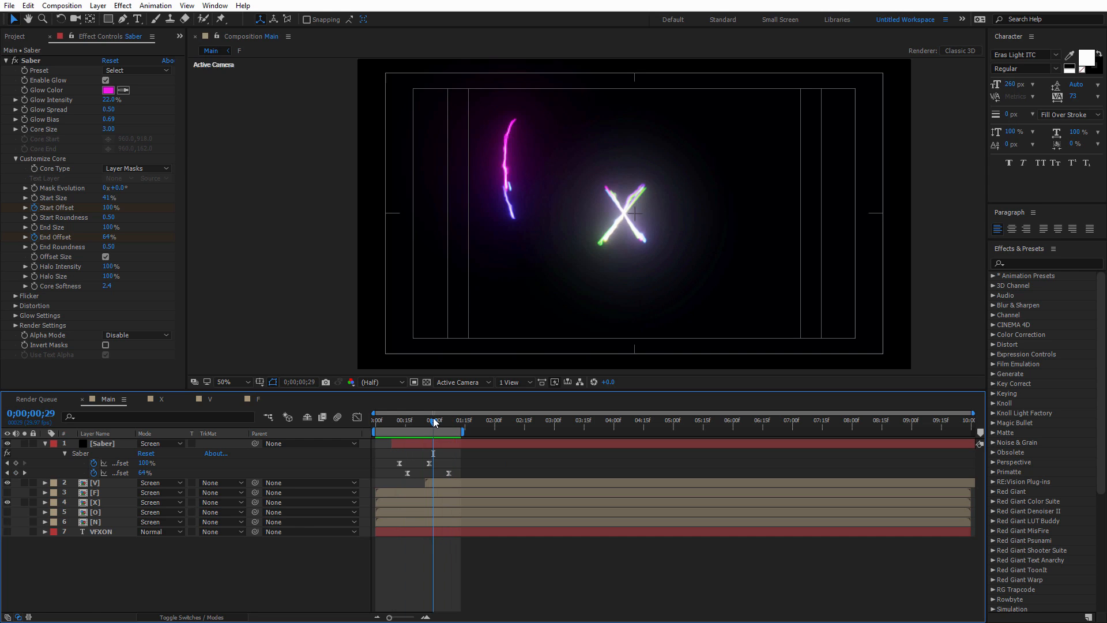
pyautogui.moveTo(423, 420)
pyautogui.mouseDown()
pyautogui.moveTo(400, 420)
pyautogui.moveTo(445, 422)
pyautogui.mouseUp()
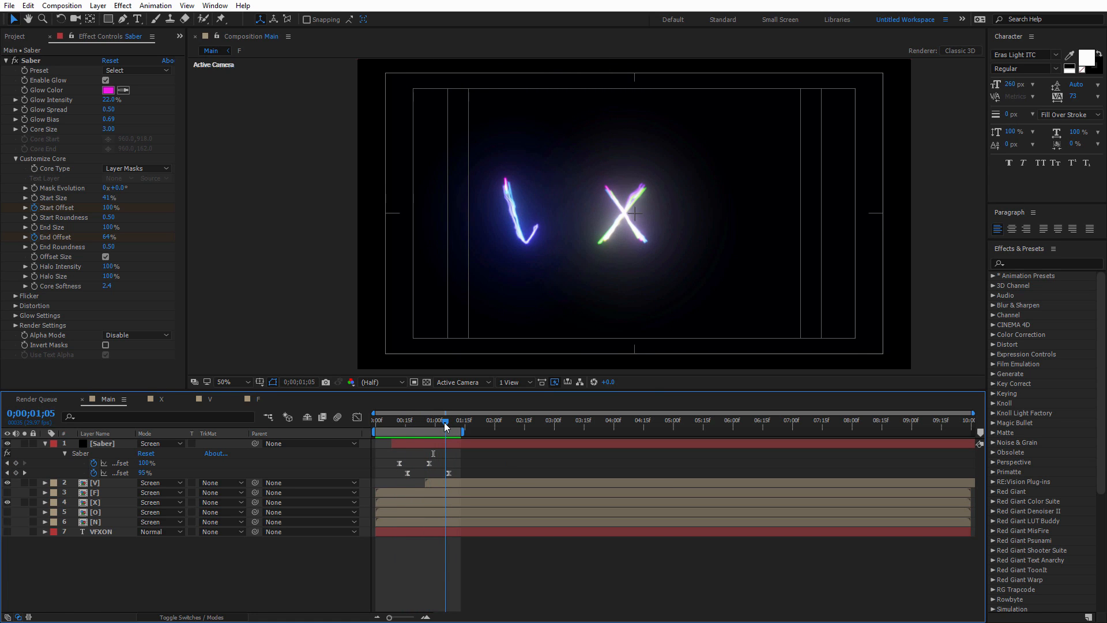
# Move the Saber layer directly below the V layer and split it at 0;00;01;12
pyautogui.click(123, 444)
pyautogui.moveTo(114, 446); pyautogui.dragTo(115, 491)
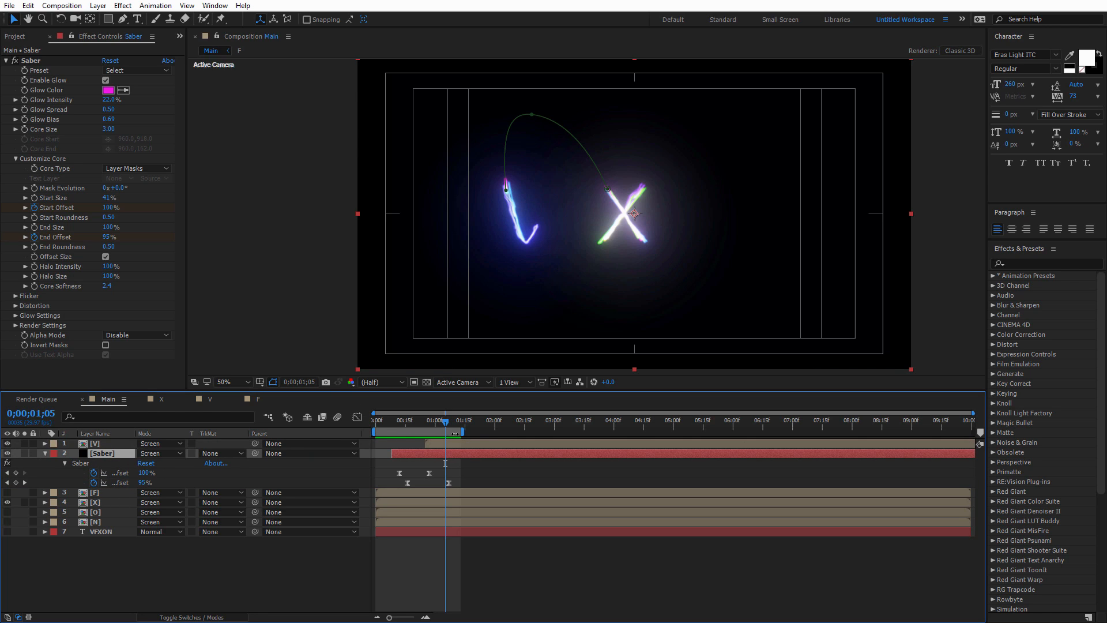
pyautogui.moveTo(446, 425)
pyautogui.mouseDown()
pyautogui.moveTo(393, 430)
pyautogui.moveTo(461, 436)
pyautogui.mouseUp()
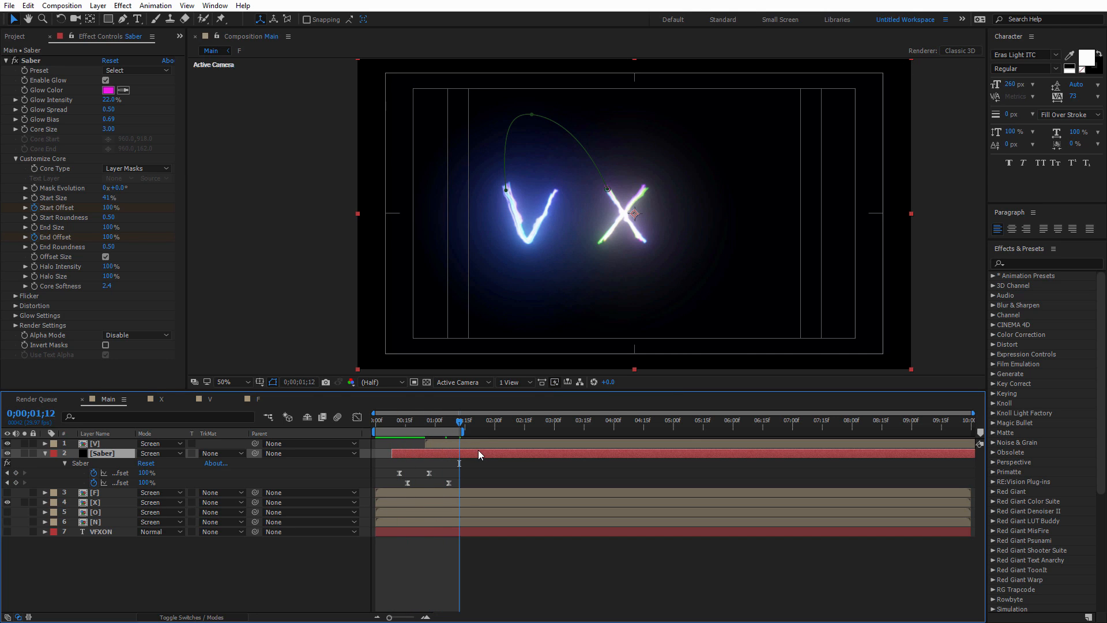
pyautogui.hotkey('ctrl', 'shift', 'd')
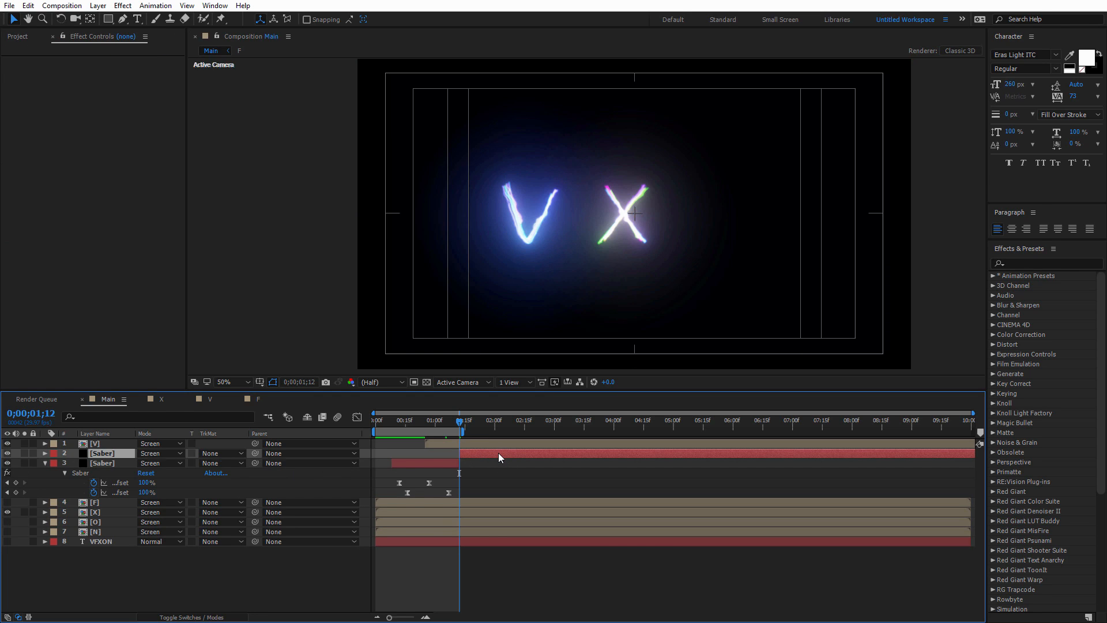
# Delete the split-off Saber portion after 0;00;01;12 and collapse the remaining Saber layer's properties
pyautogui.press('Delete')
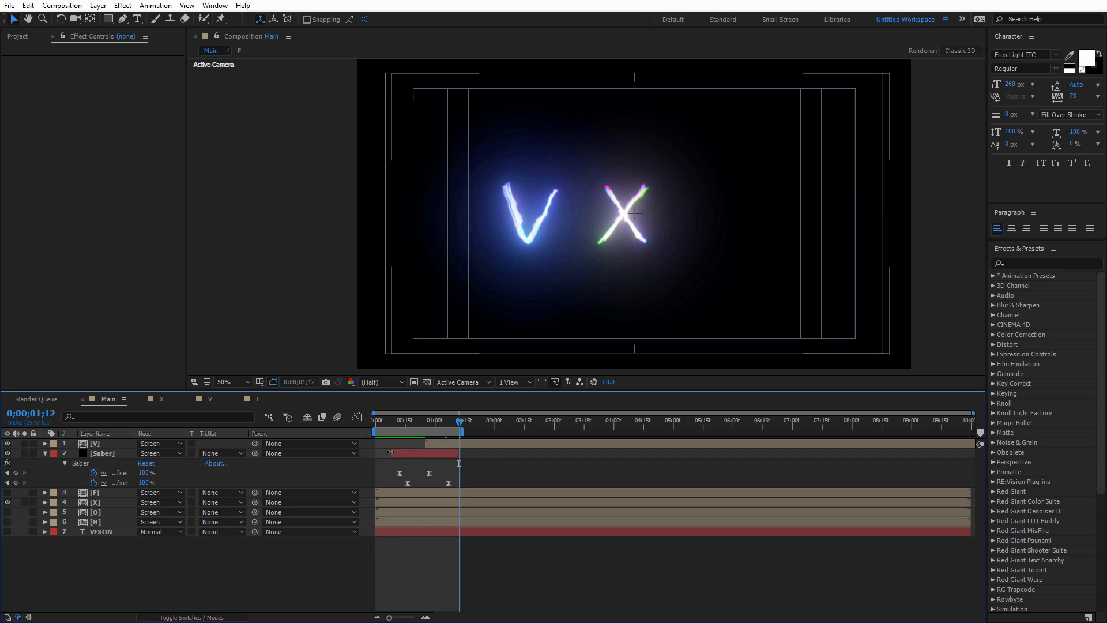
pyautogui.click(46, 452)
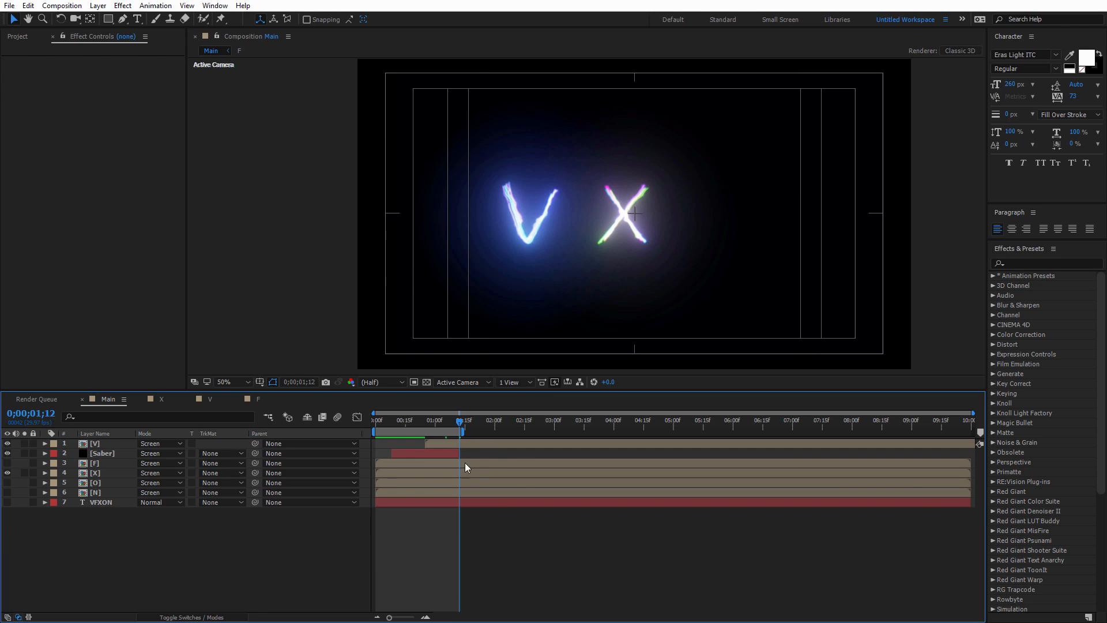
pyautogui.click(411, 453)
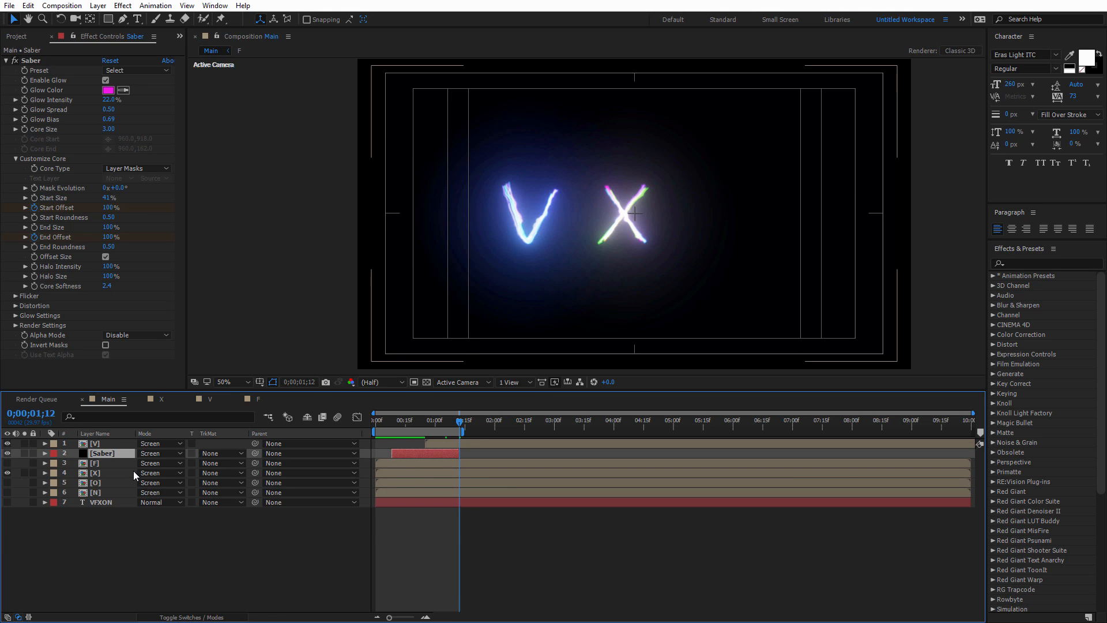
# Show the O letter layer, and hide the V letter layer together with its Saber arc layer
pyautogui.click(7, 464)
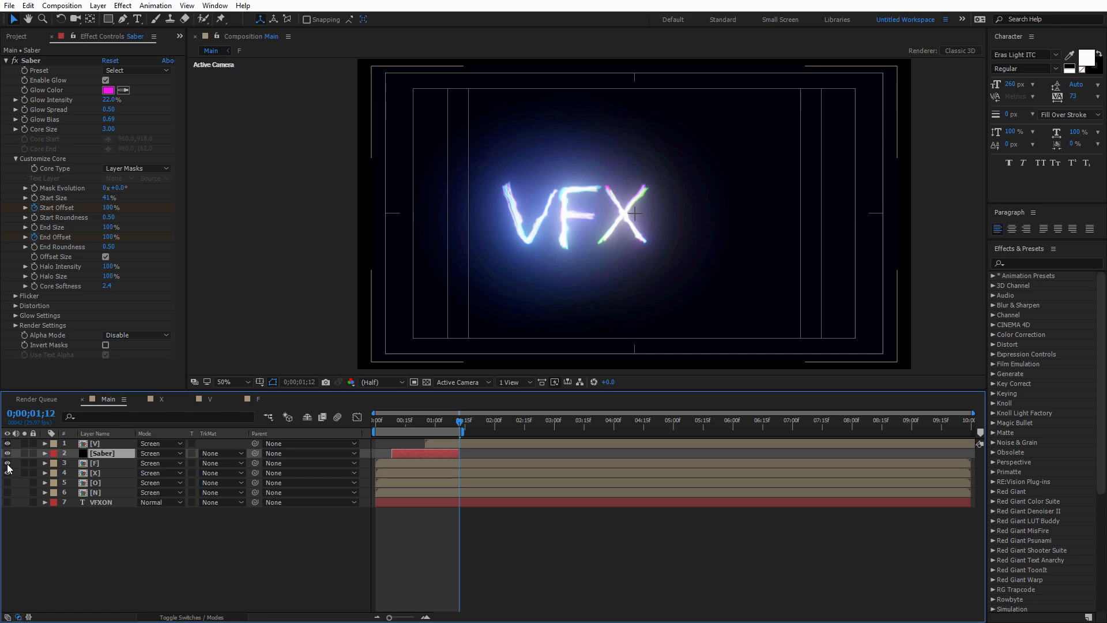
pyautogui.click(8, 463)
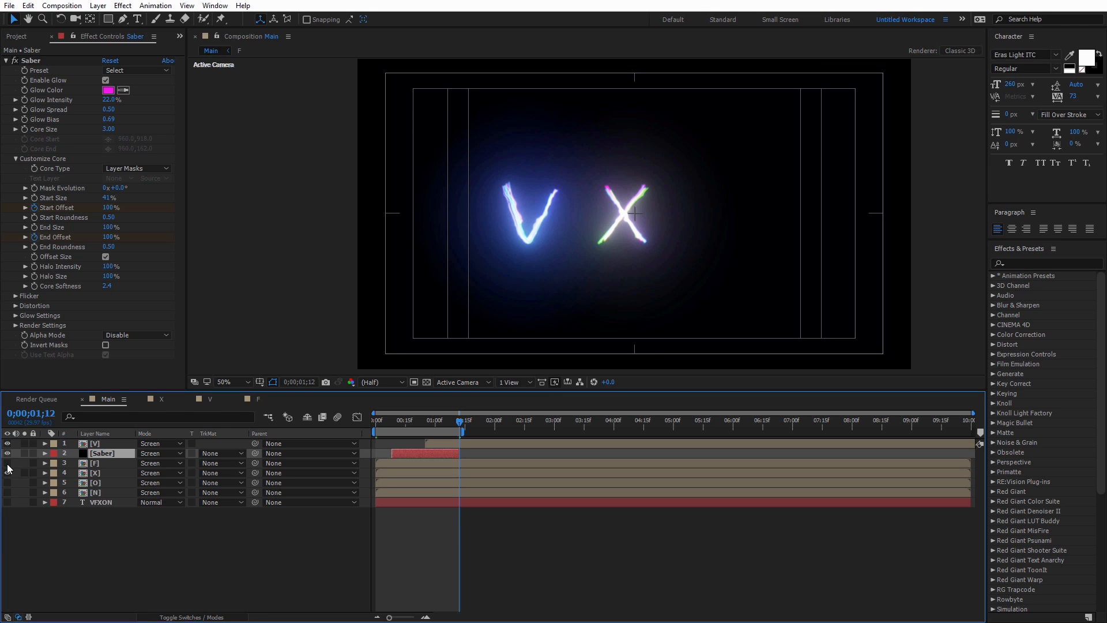
pyautogui.click(105, 482)
pyautogui.click(7, 483)
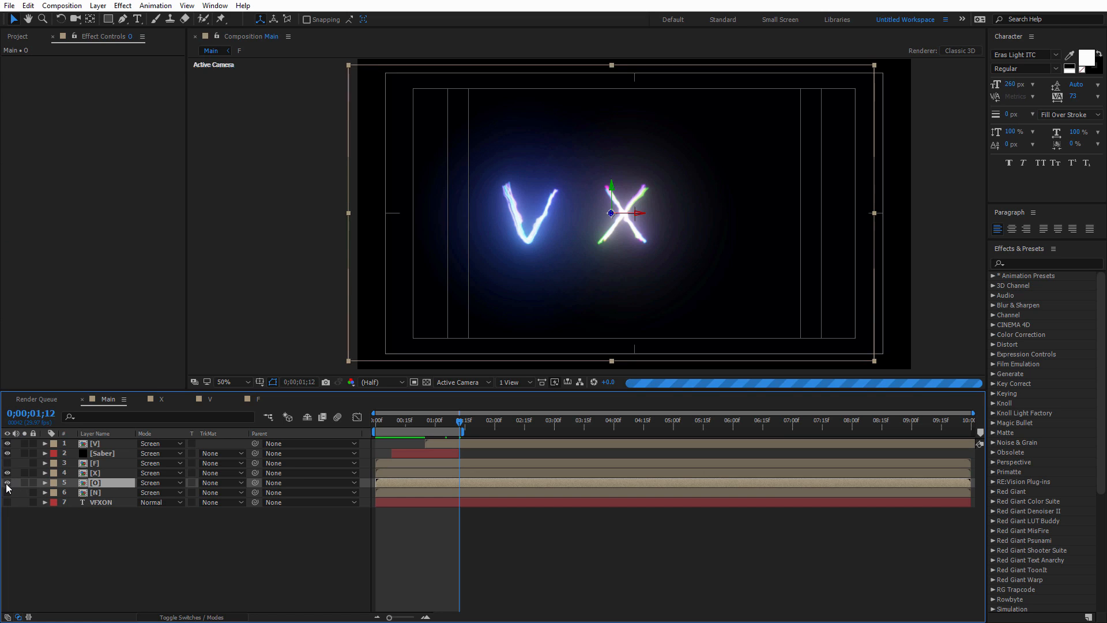
pyautogui.click(7, 443)
# Rename the Saber layer as V, duplicate it, place the copy directly above the O letter layer and name it O
pyautogui.click(99, 453)
pyautogui.press('Return')
pyautogui.write('V')
pyautogui.press('Return')
pyautogui.hotkey('ctrl', 'd')
pyautogui.moveTo(102, 456); pyautogui.dragTo(121, 488)
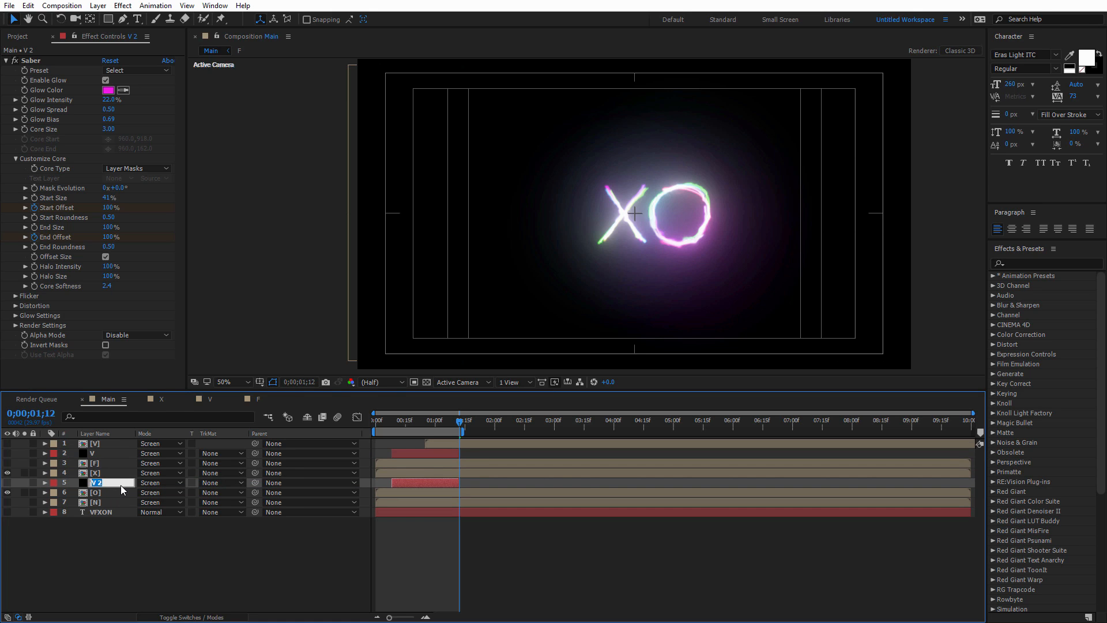
pyautogui.press('Return')
# Go to 0;00;00;15 and delete the copied arc mask from the O Saber layer
pyautogui.moveTo(447, 419); pyautogui.dragTo(405, 430)
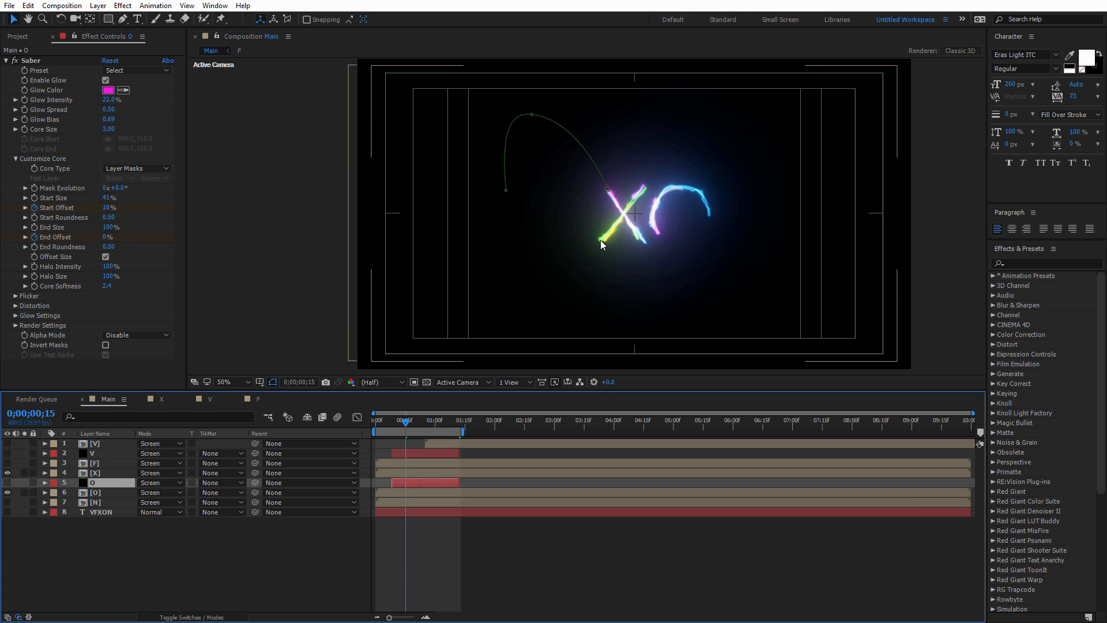
pyautogui.press('m')
pyautogui.click(92, 493)
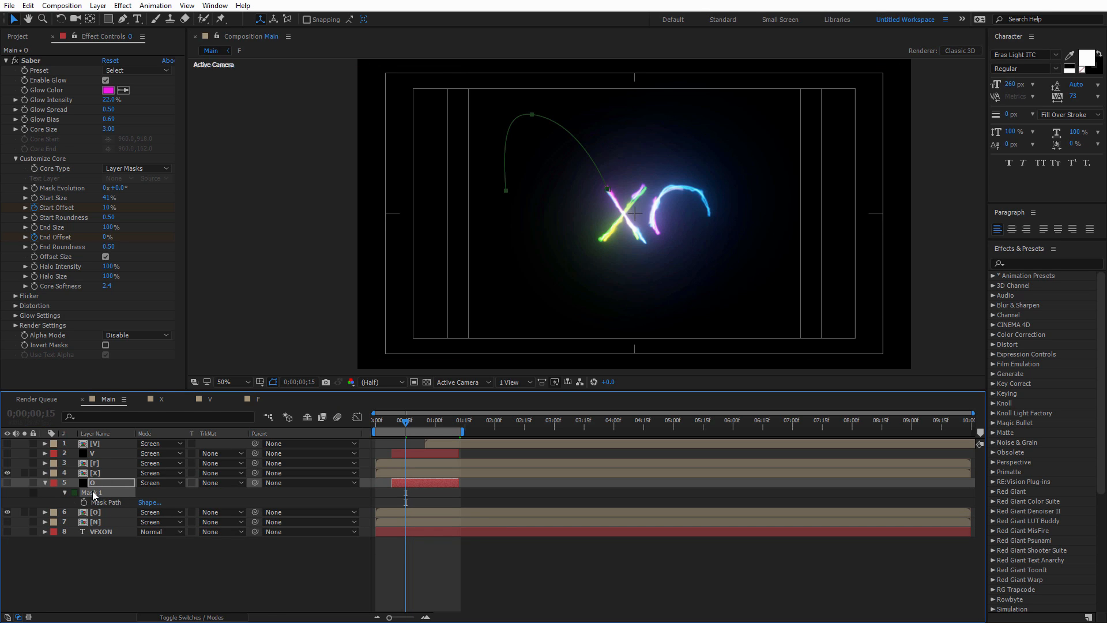
pyautogui.press('Delete')
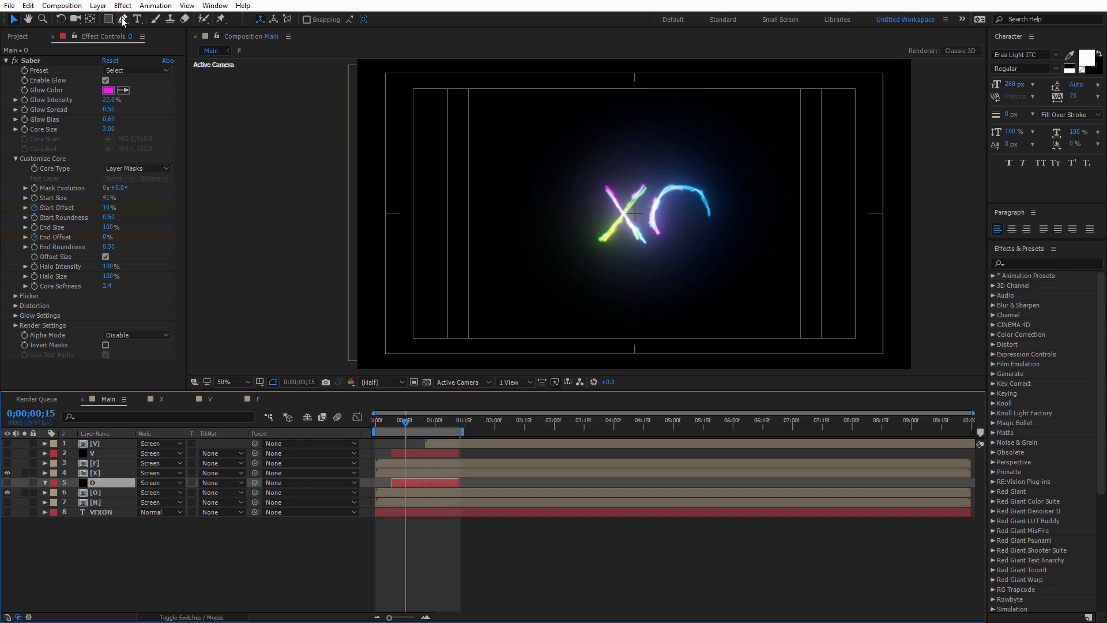
# At 0;00;00;16, draw a curved Pen mask on the O Saber layer from the X's lower-left tip, beneath the letters, to the O's right edge, and show the layer
pyautogui.moveTo(404, 424); pyautogui.dragTo(408, 424)
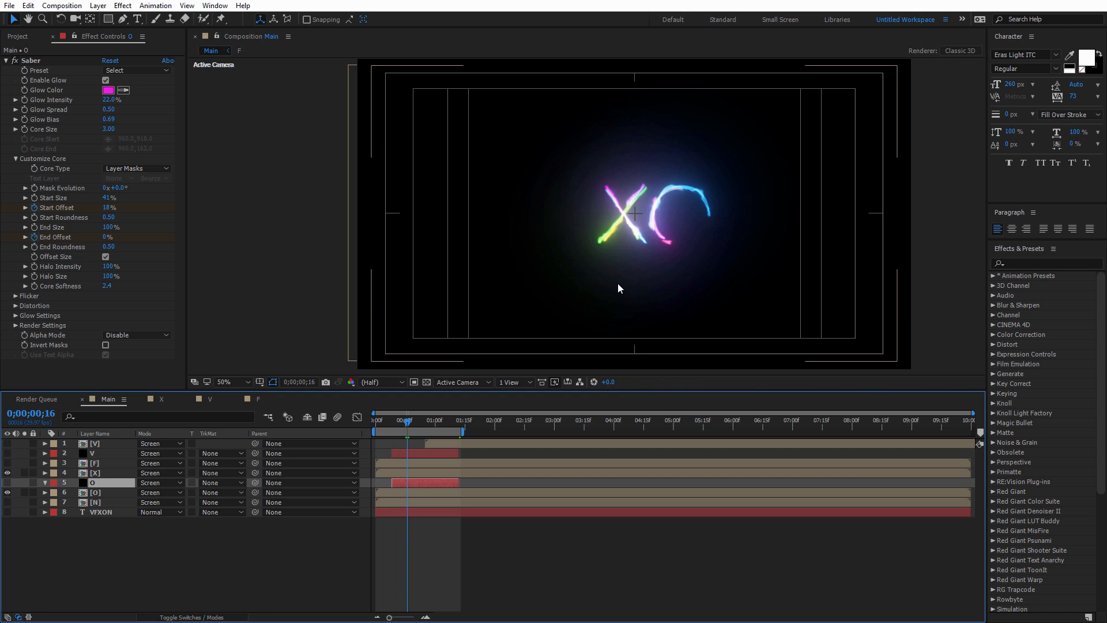
pyautogui.click(123, 19)
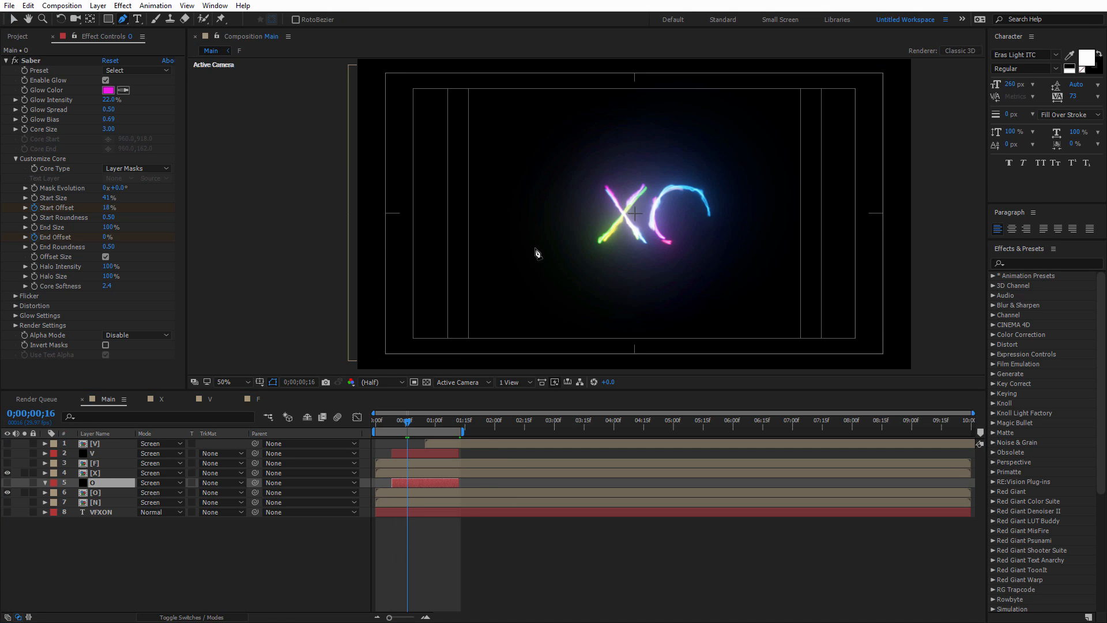
pyautogui.click(603, 237)
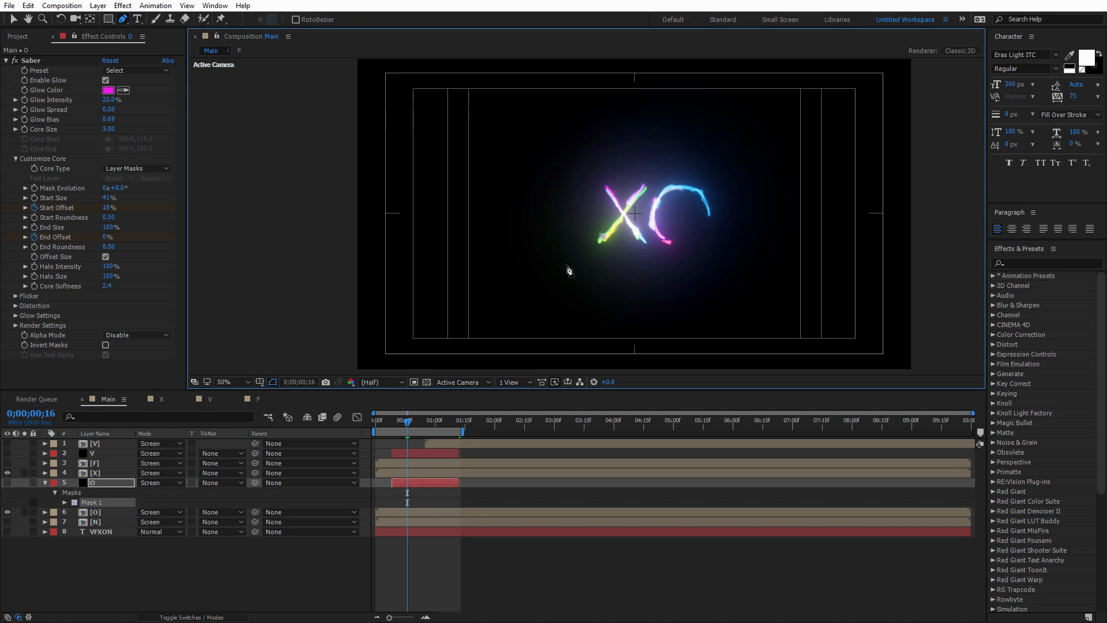
pyautogui.moveTo(708, 272); pyautogui.dragTo(711, 218)
pyautogui.hotkey('ctrl', 'z')
pyautogui.moveTo(587, 269); pyautogui.dragTo(670, 312)
pyautogui.hotkey('ctrl', 'z')
pyautogui.click(711, 215)
pyautogui.hotkey('ctrl', 'z')
pyautogui.scroll(1, 733, 217)
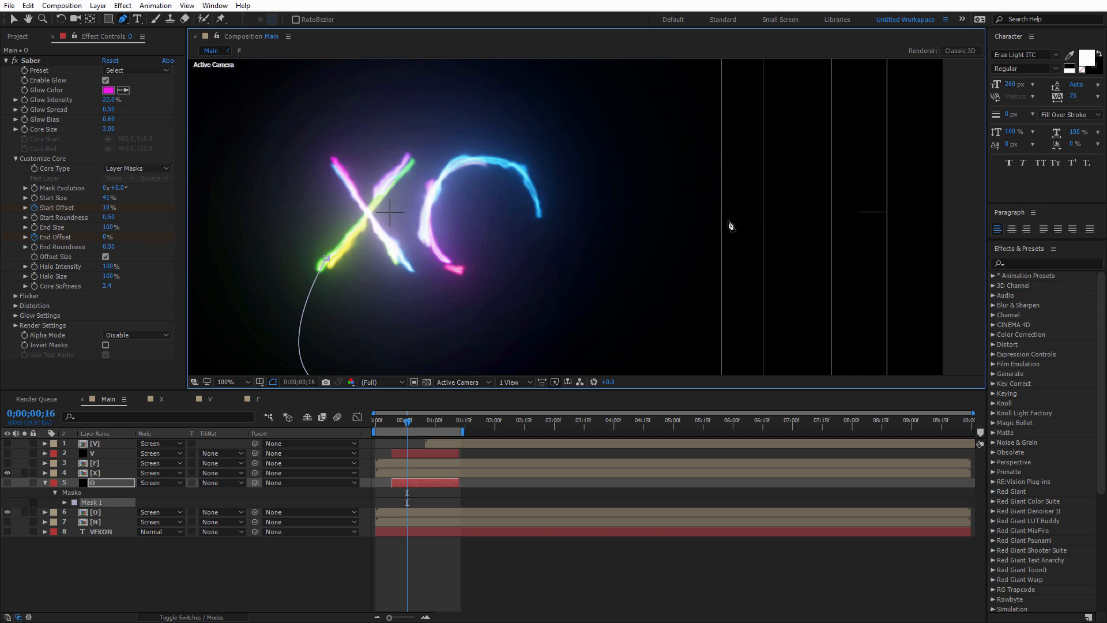
pyautogui.moveTo(539, 207); pyautogui.dragTo(529, 143)
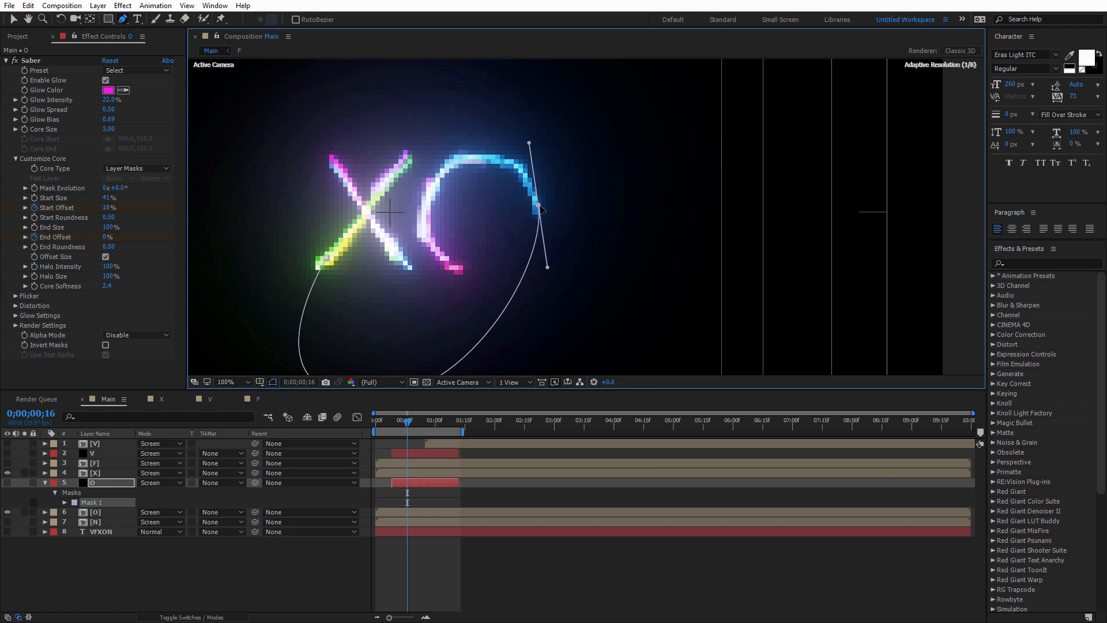
pyautogui.moveTo(537, 204); pyautogui.dragTo(538, 206)
pyautogui.press(',')
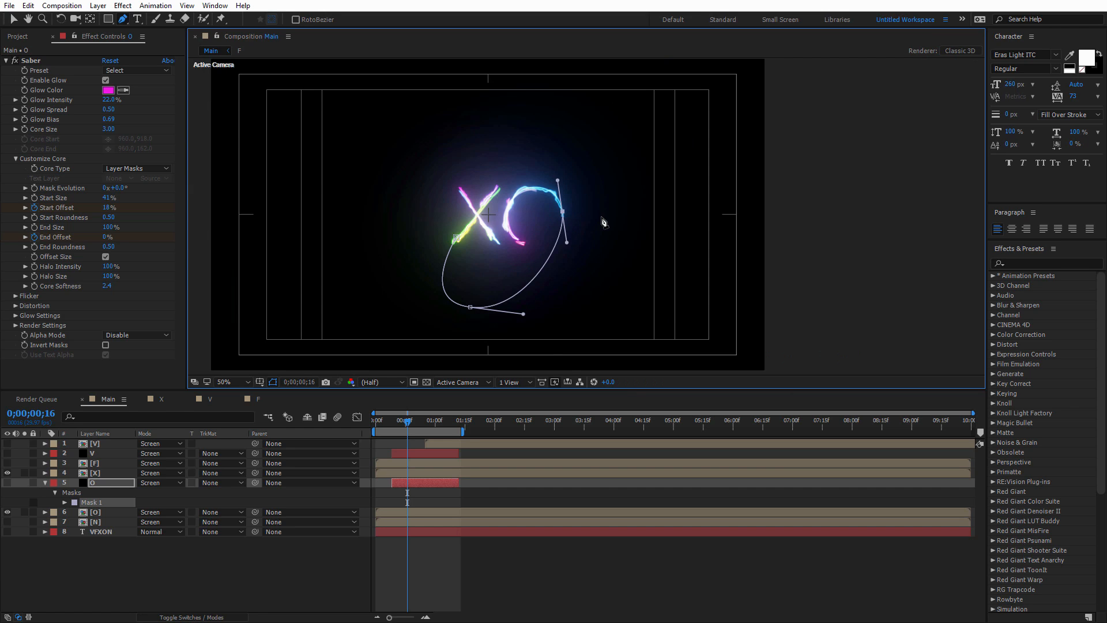
pyautogui.click(7, 482)
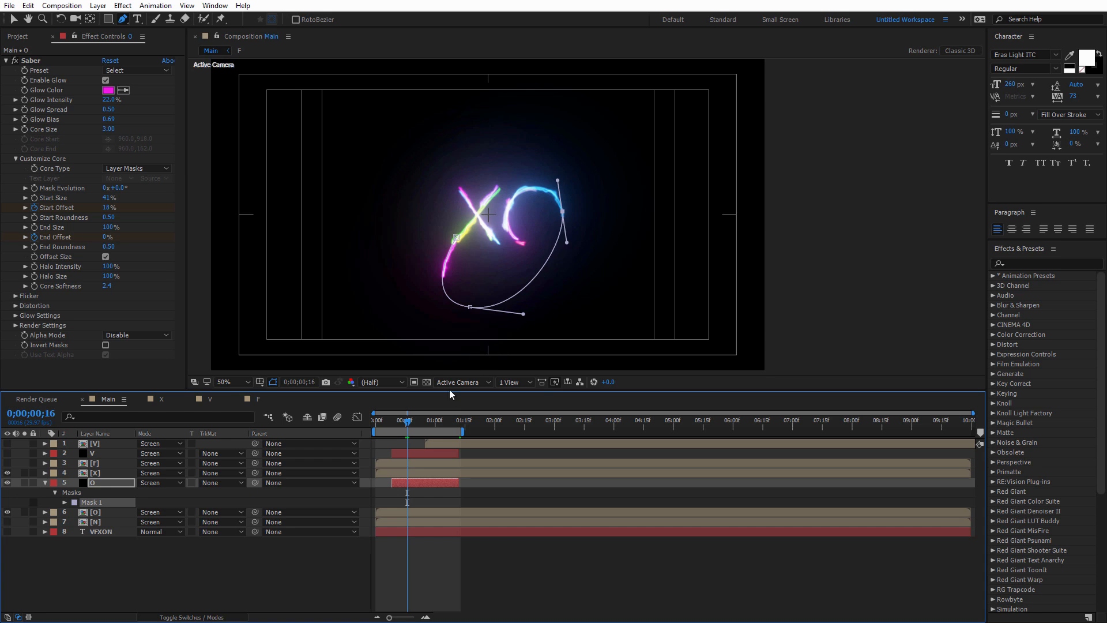
# Set the O arc layer's Saber Glow Color to 0096FF, copied from the bottommost Sabre layer in the O composition
pyautogui.click(108, 90)
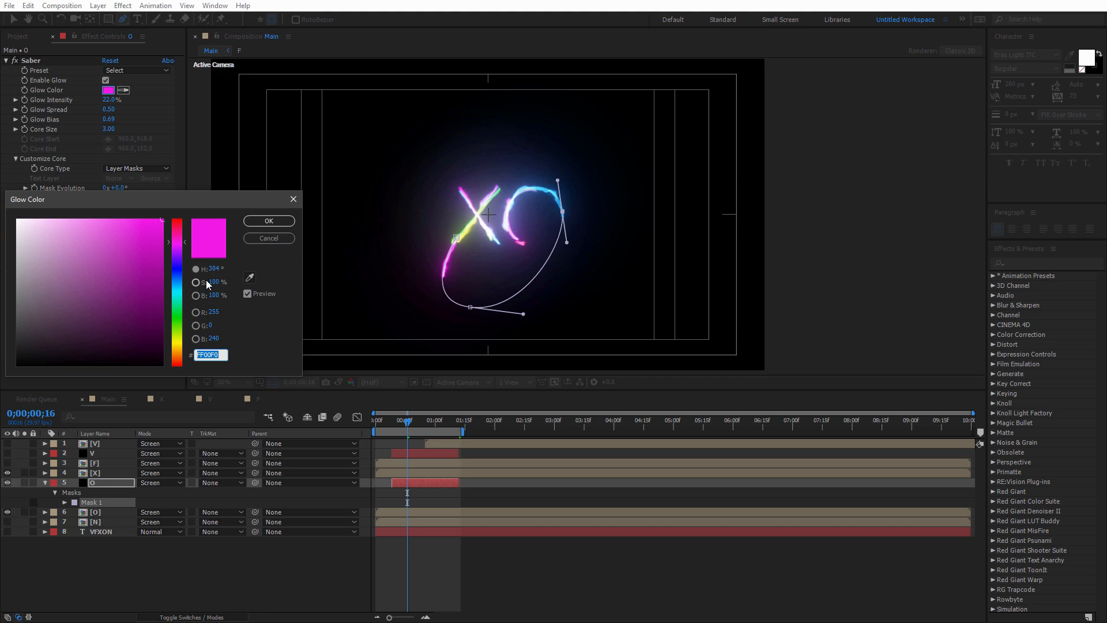
pyautogui.click(266, 240)
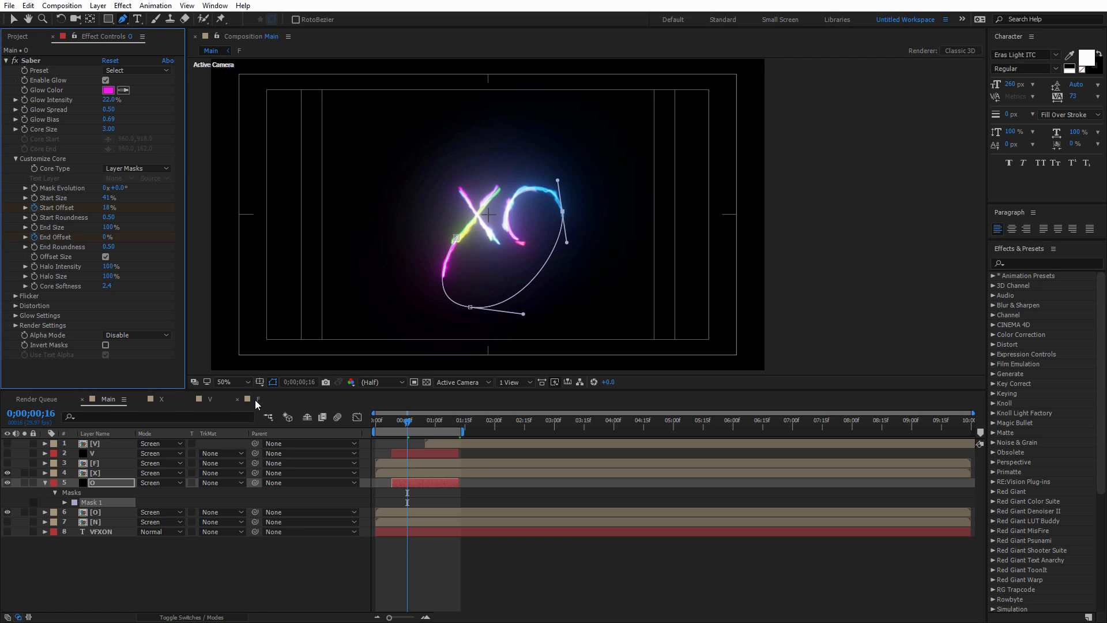
pyautogui.doubleClick(90, 511)
pyautogui.scroll(-1, 127, 480)
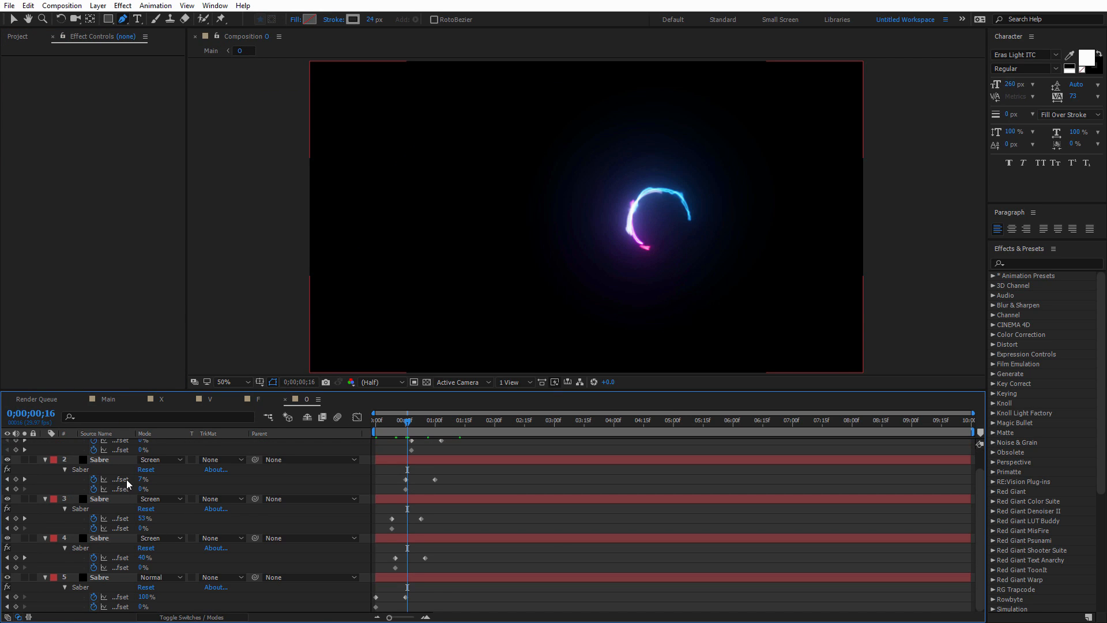
pyautogui.click(112, 579)
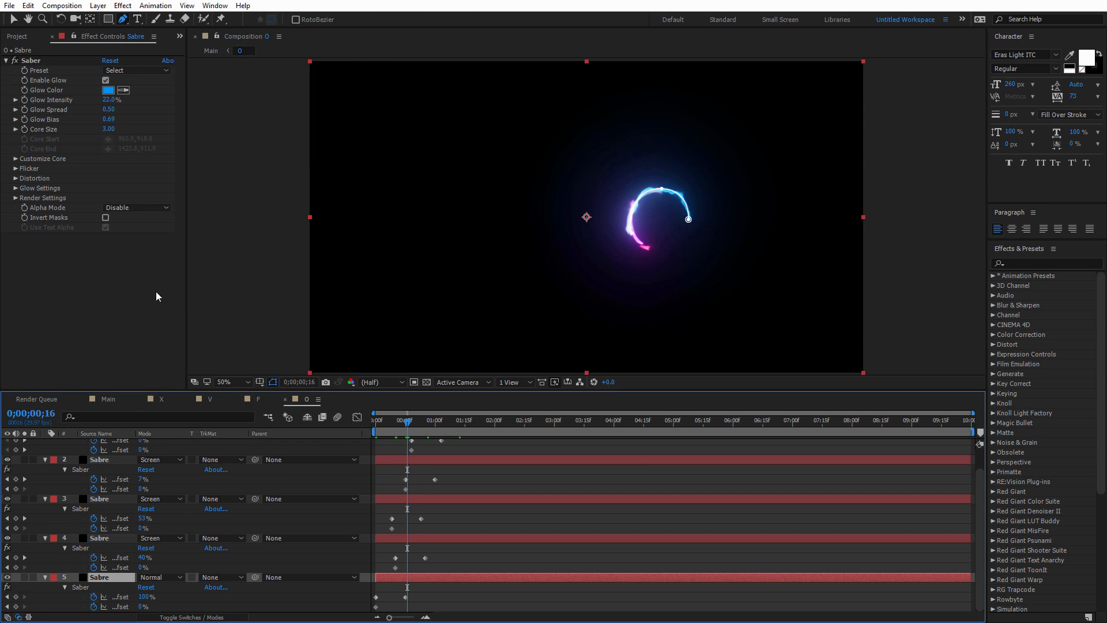
pyautogui.click(108, 90)
pyautogui.click(291, 220)
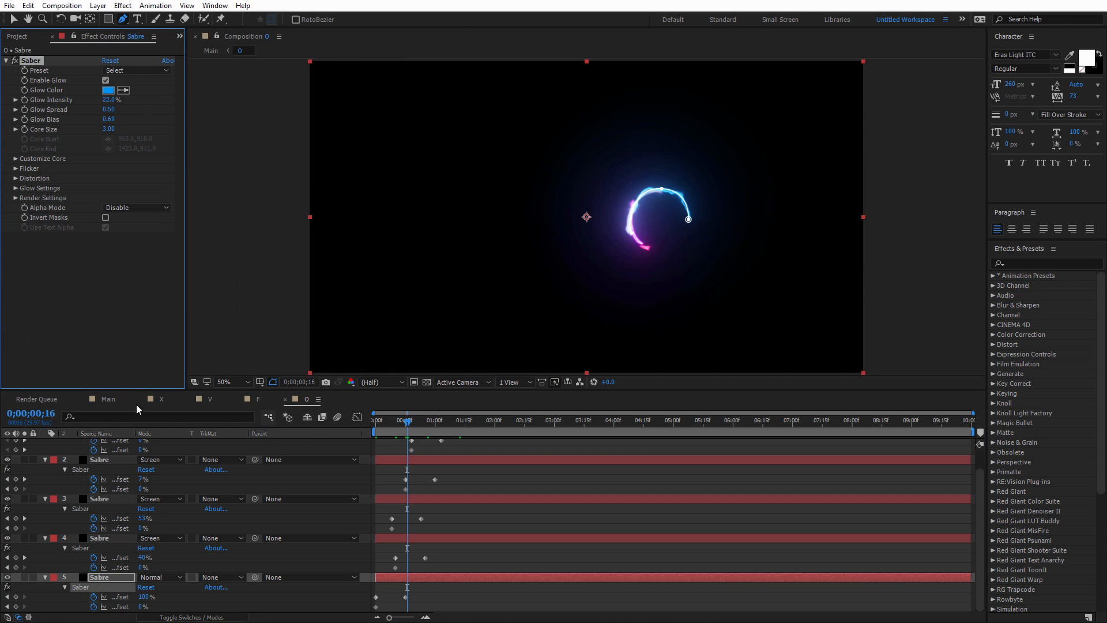
pyautogui.click(108, 398)
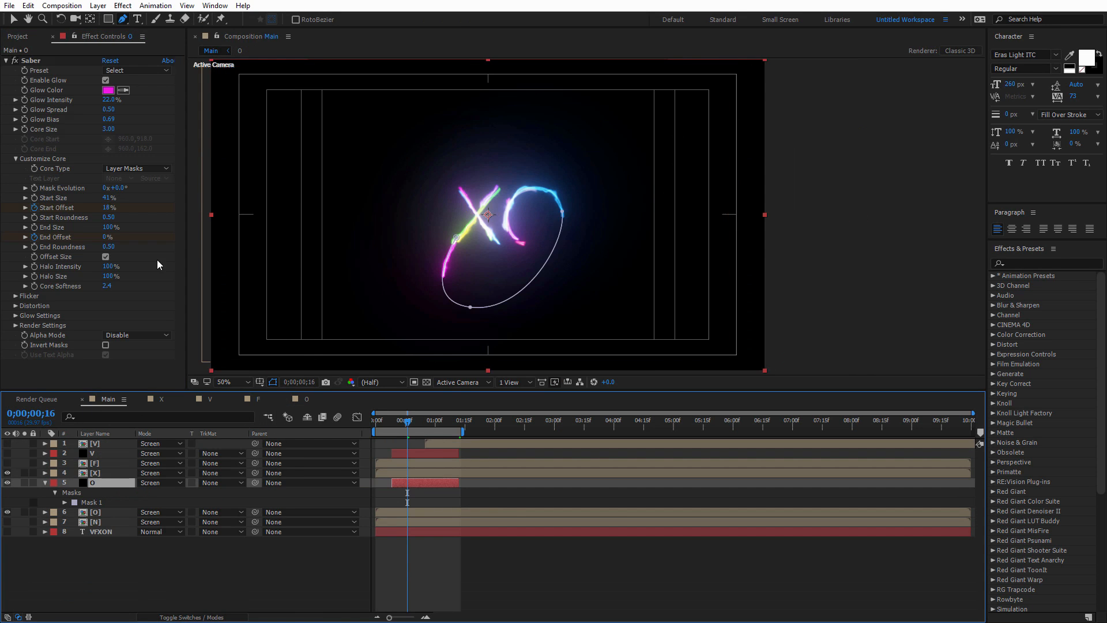
pyautogui.click(108, 90)
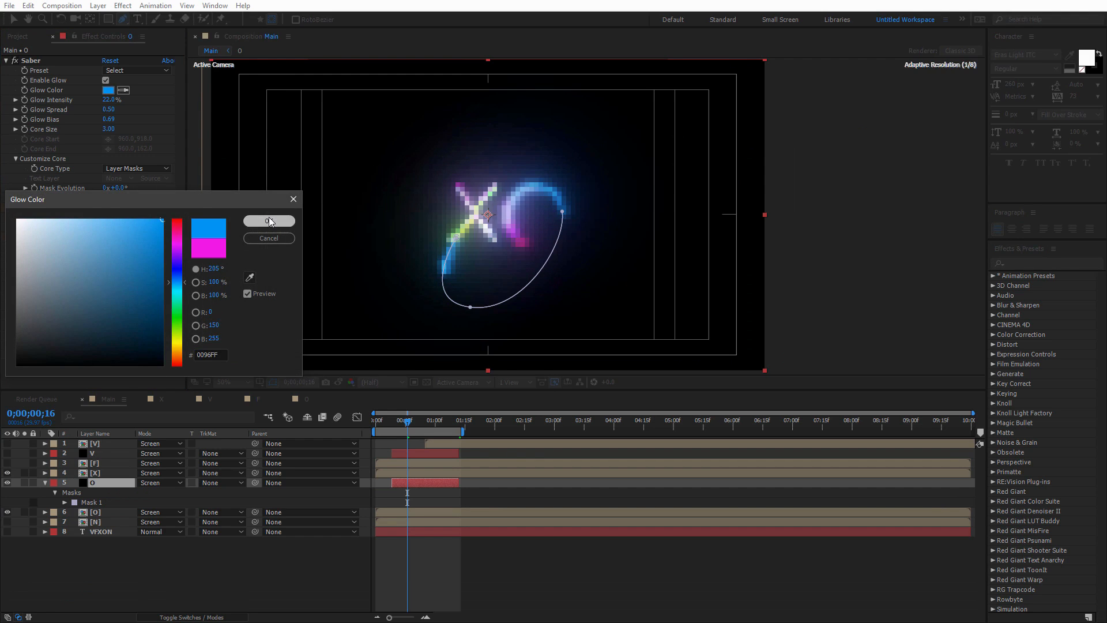
pyautogui.click(289, 220)
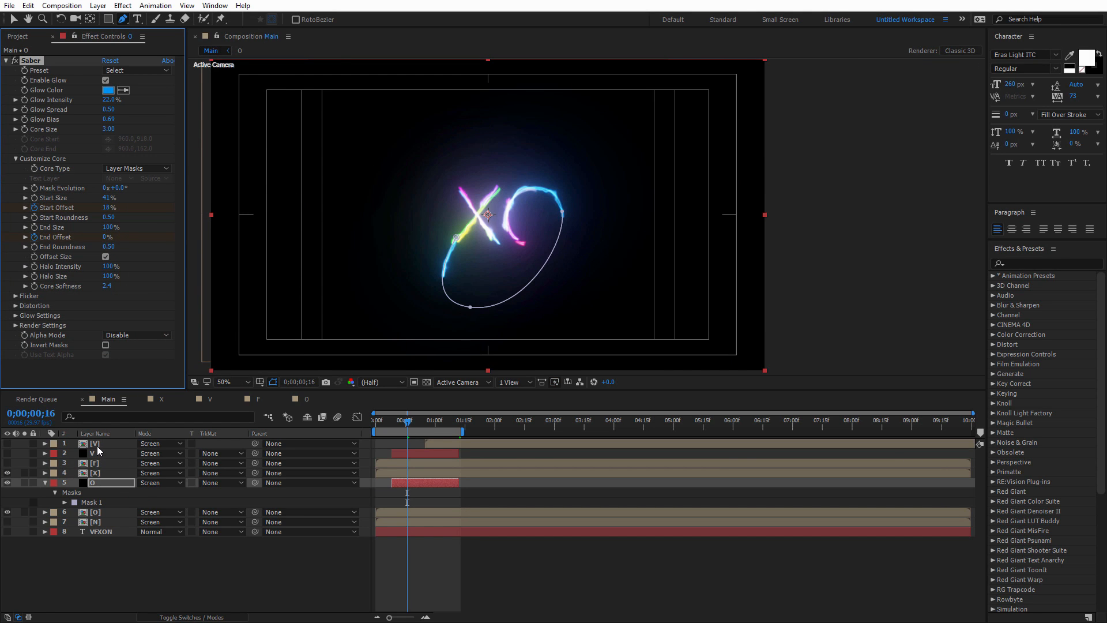
# Copy the blue Glow Color from the bottommost Sabre layer in the V composition to the V arc layer in Main
pyautogui.doubleClick(108, 442)
pyautogui.click(102, 483)
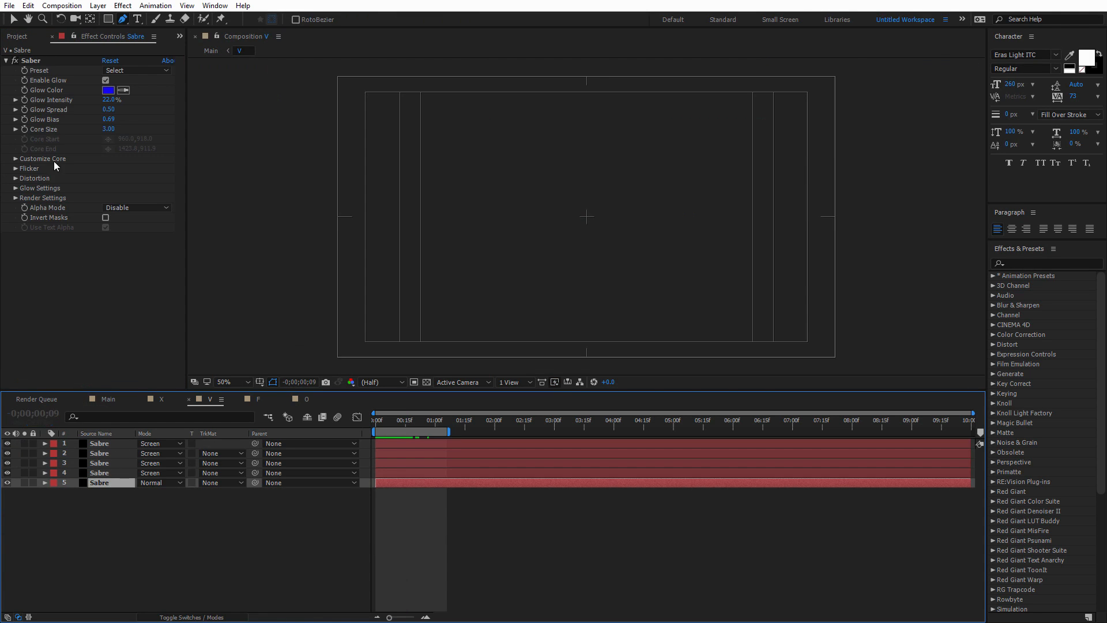
pyautogui.click(108, 90)
pyautogui.click(263, 221)
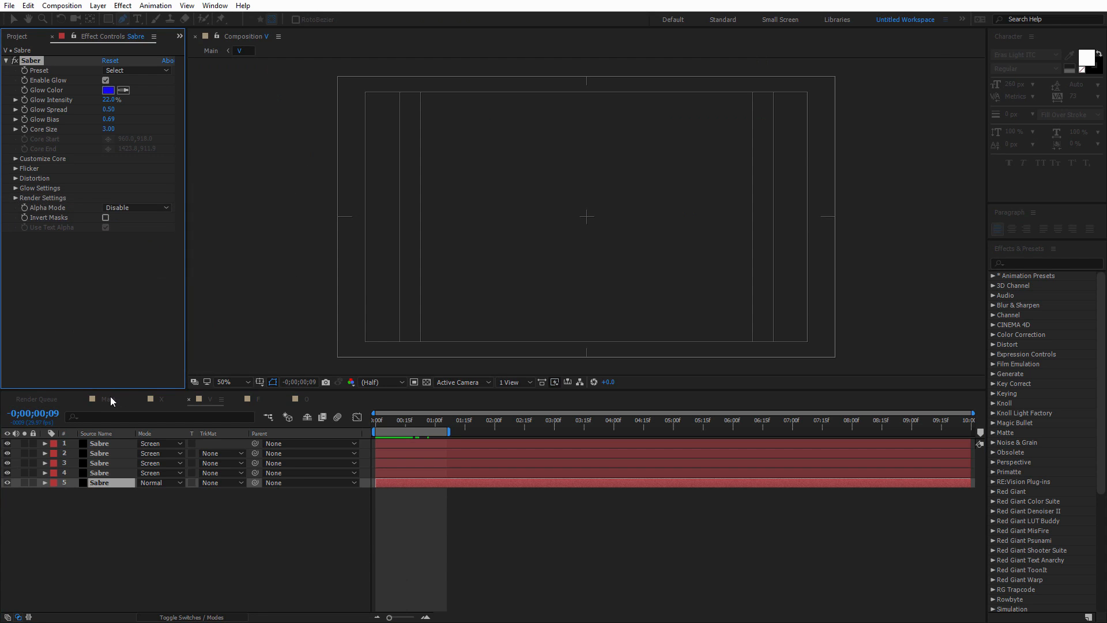
pyautogui.click(108, 399)
pyautogui.click(100, 452)
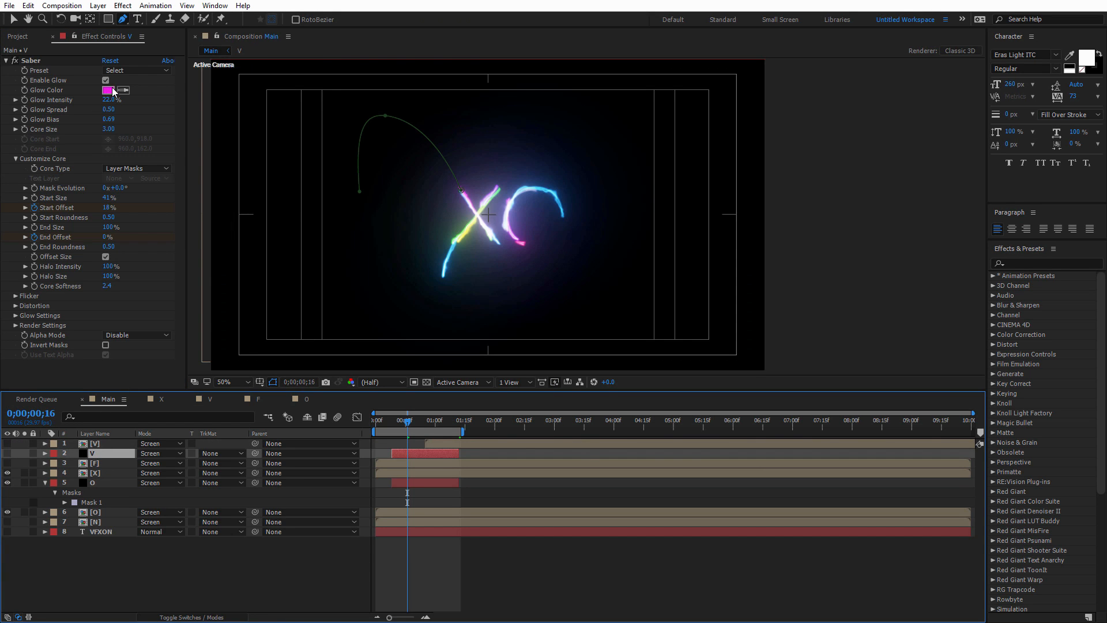
pyautogui.click(111, 89)
pyautogui.hotkey('ctrl', 'v')
pyautogui.click(269, 223)
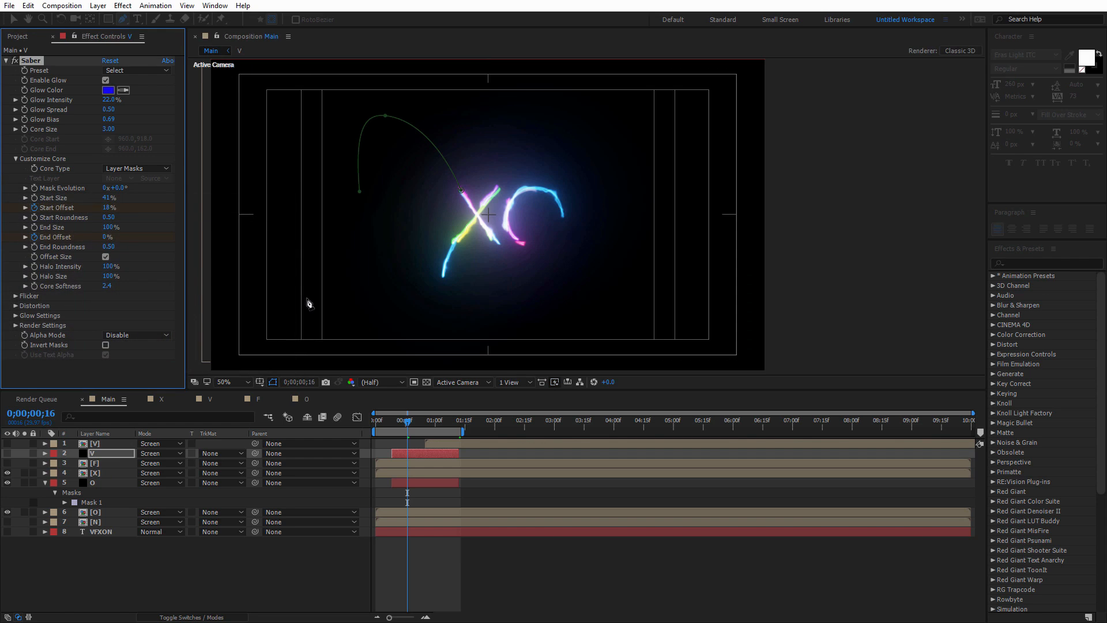
# Examine the frames from 0;00;00;12 to 0;00;00;14 to check when the O arc emerges from the X's lower-left tip
pyautogui.doubleClick(103, 484)
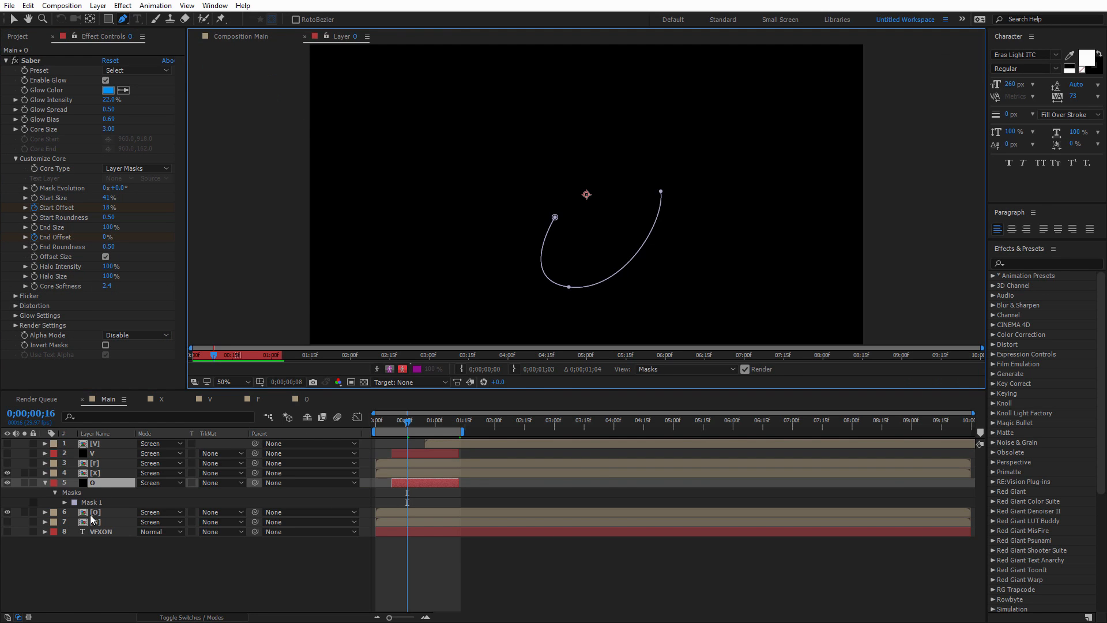
pyautogui.click(305, 37)
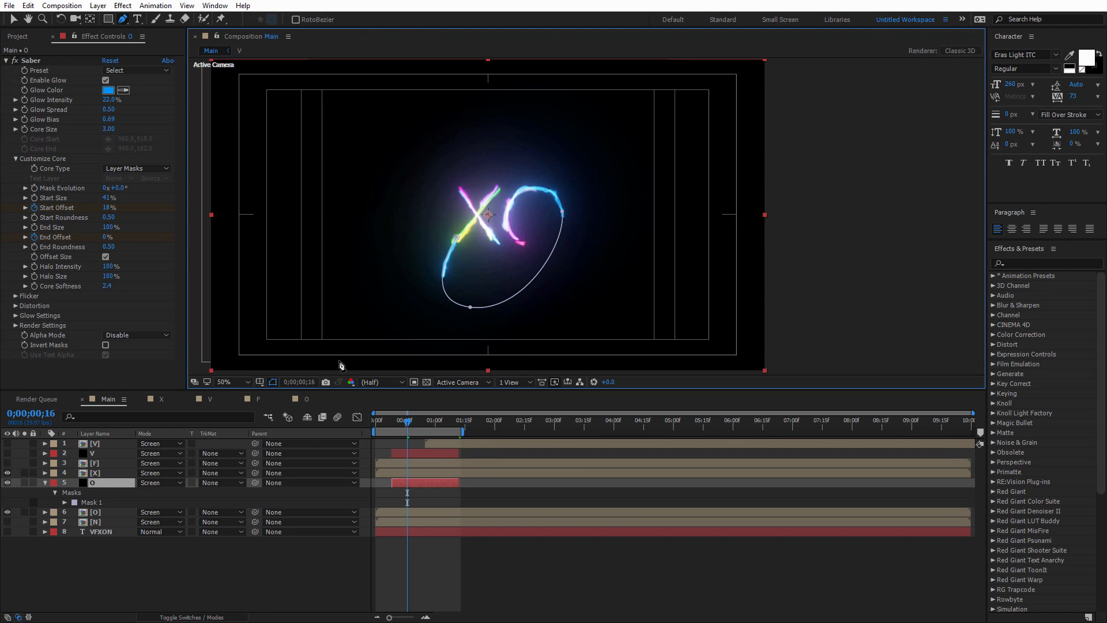
pyautogui.moveTo(407, 425); pyautogui.dragTo(403, 425)
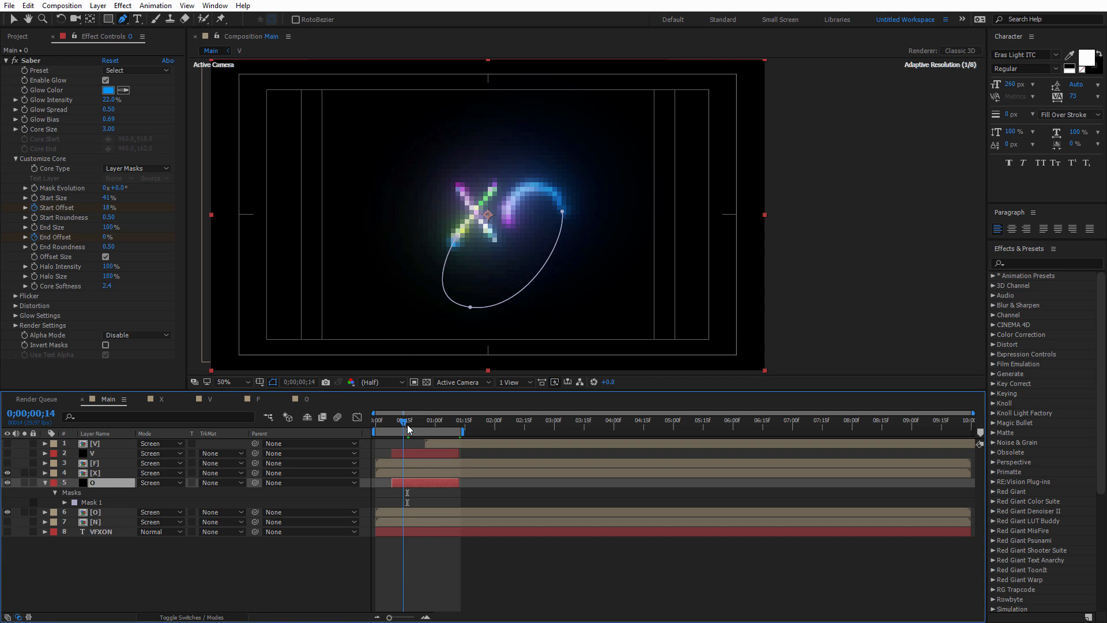
pyautogui.scroll(2, 458, 245)
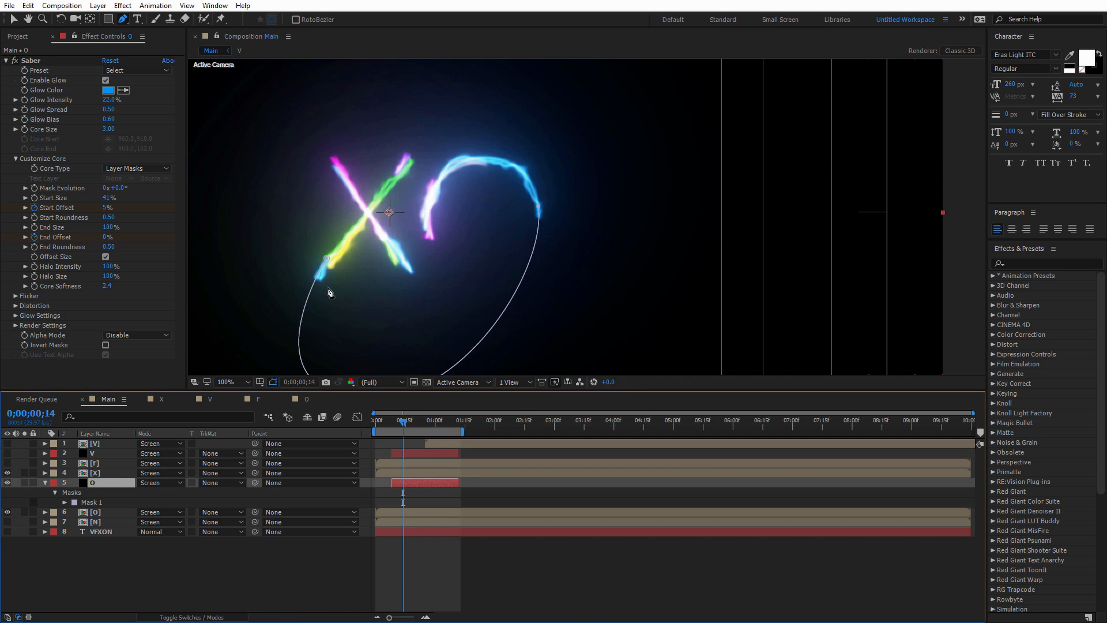
pyautogui.press('v')
pyautogui.press('pageup')
pyautogui.press('pageup')
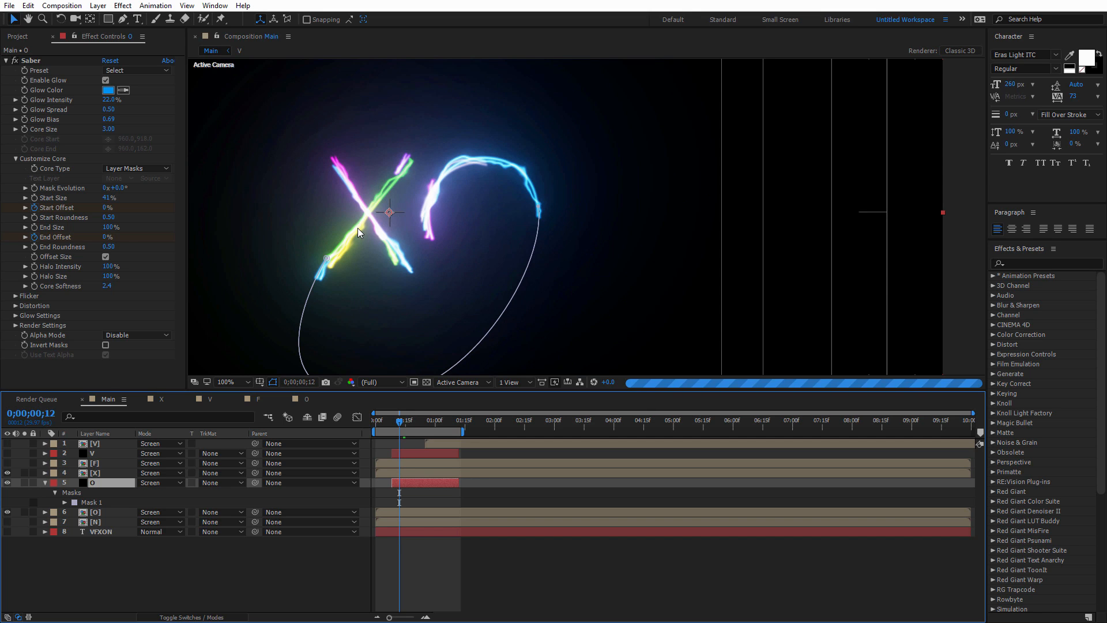
pyautogui.press('pagedown')
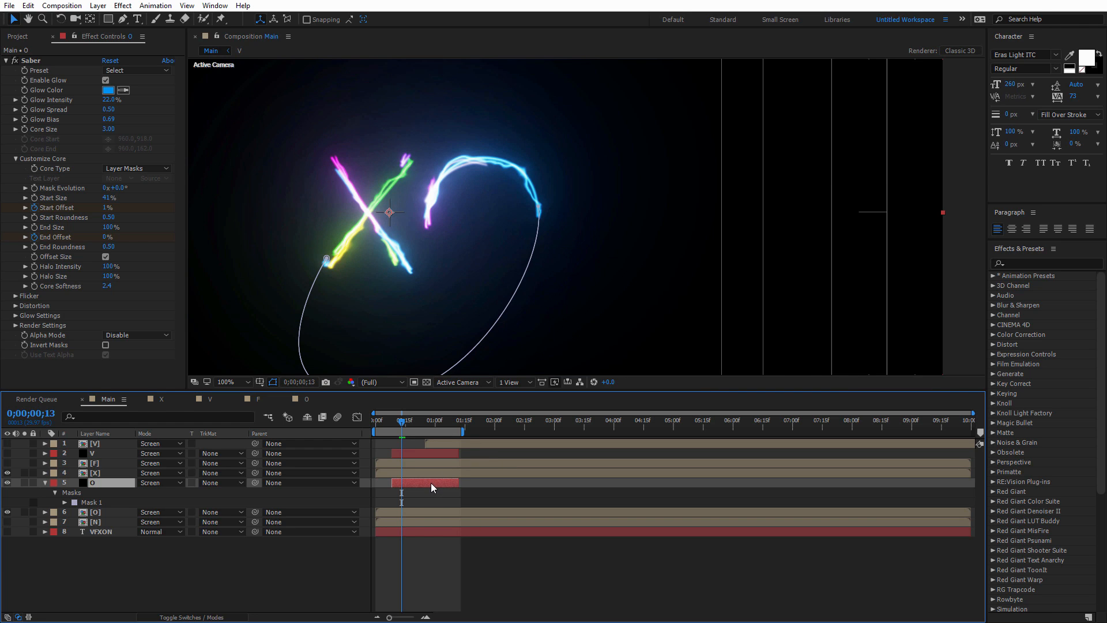
# Shift the O arc layer about two frames later and check its emergence from the X's lower-left tip up to 0;00;00;17
pyautogui.moveTo(432, 482); pyautogui.dragTo(435, 482)
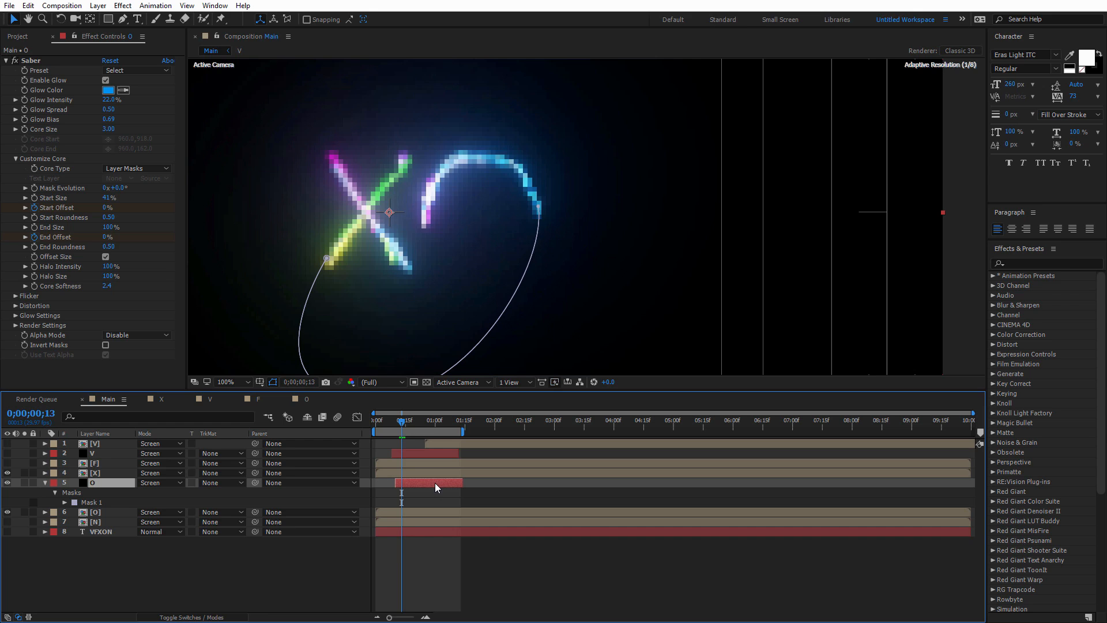
pyautogui.press('pagedown')
pyautogui.press('pagedown')
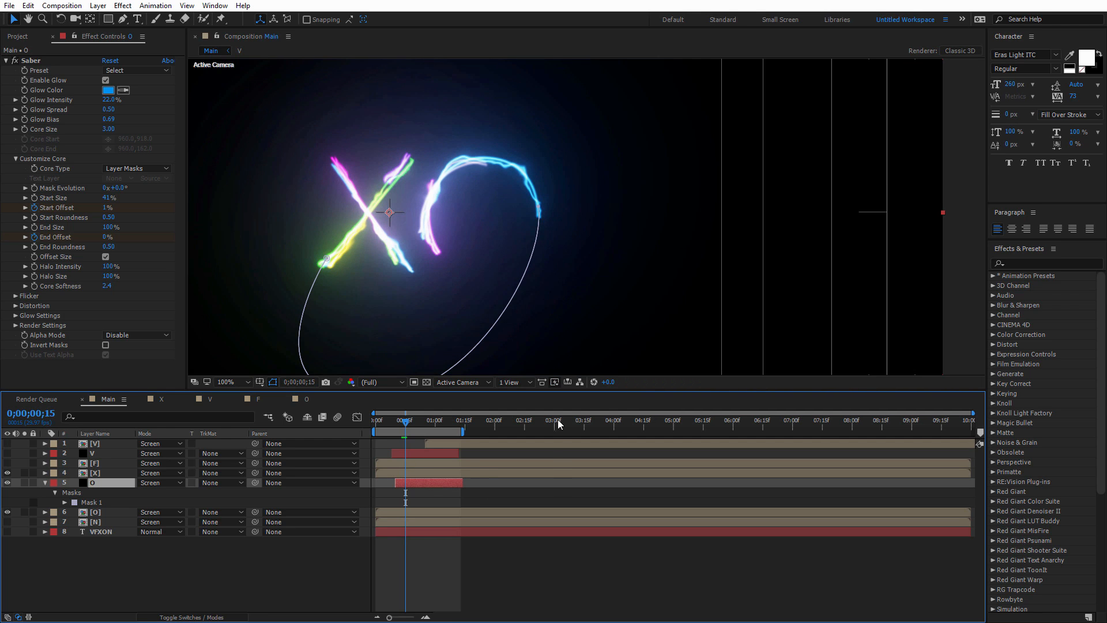
pyautogui.press(',')
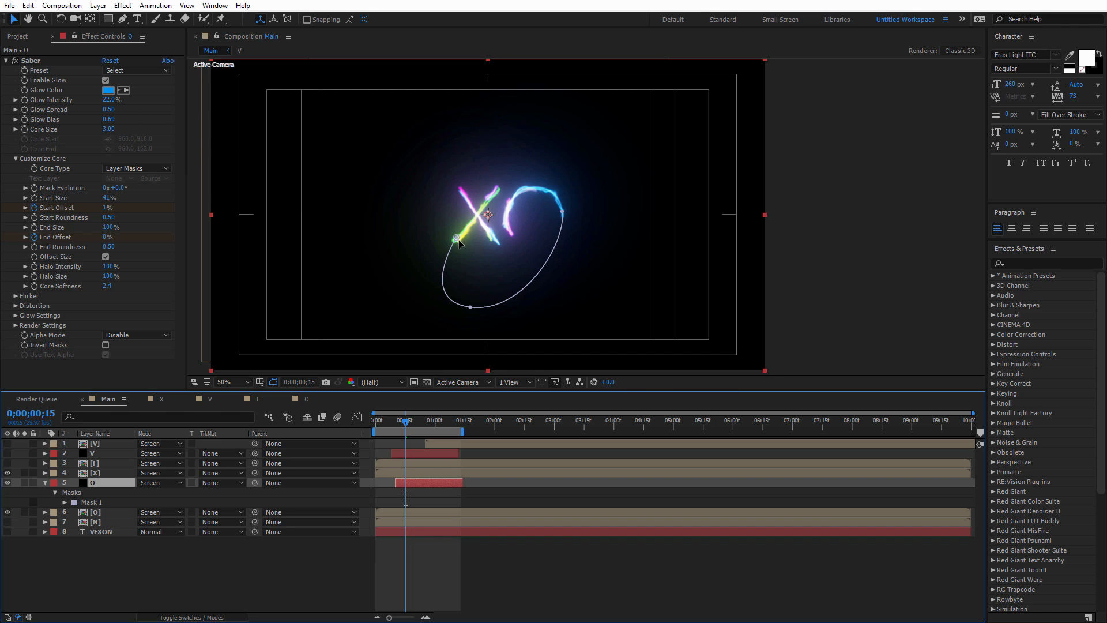
pyautogui.press('.')
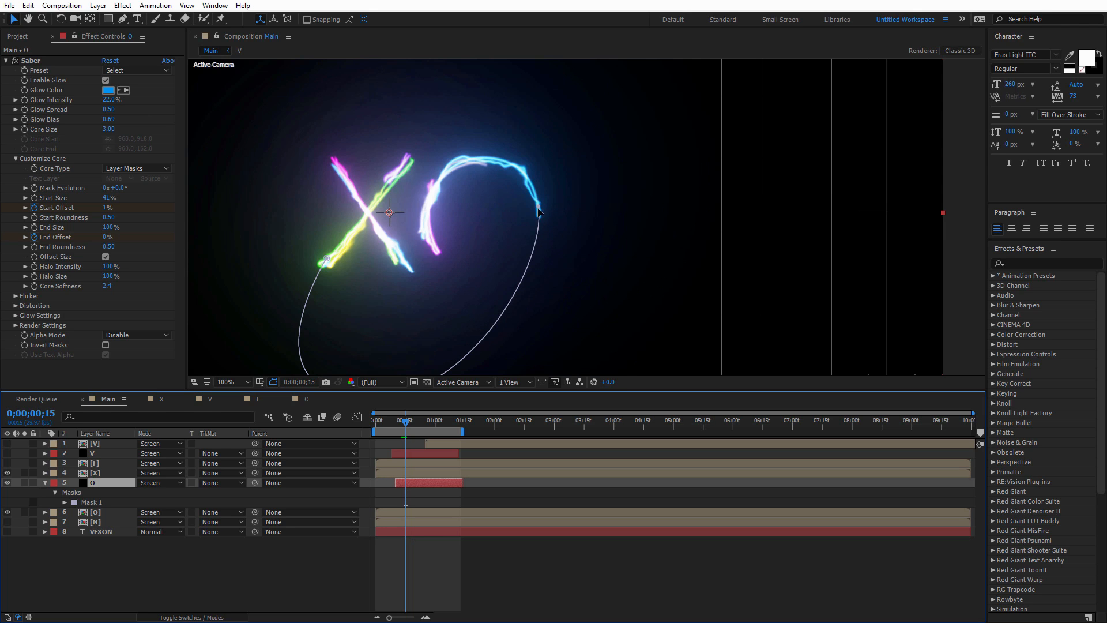
pyautogui.press(',')
pyautogui.press('pagedown')
pyautogui.press('pagedown')
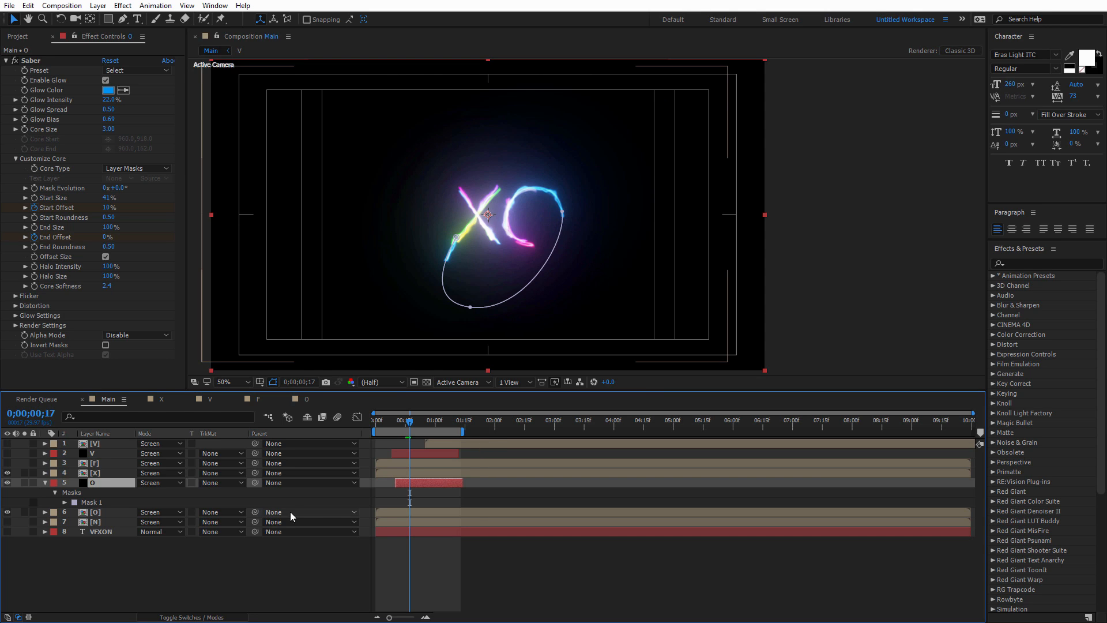
# Move the O composition layer to start at 0;00;00;28, show it, and preview the arc's handover to the letter
pyautogui.moveTo(413, 424); pyautogui.dragTo(434, 420)
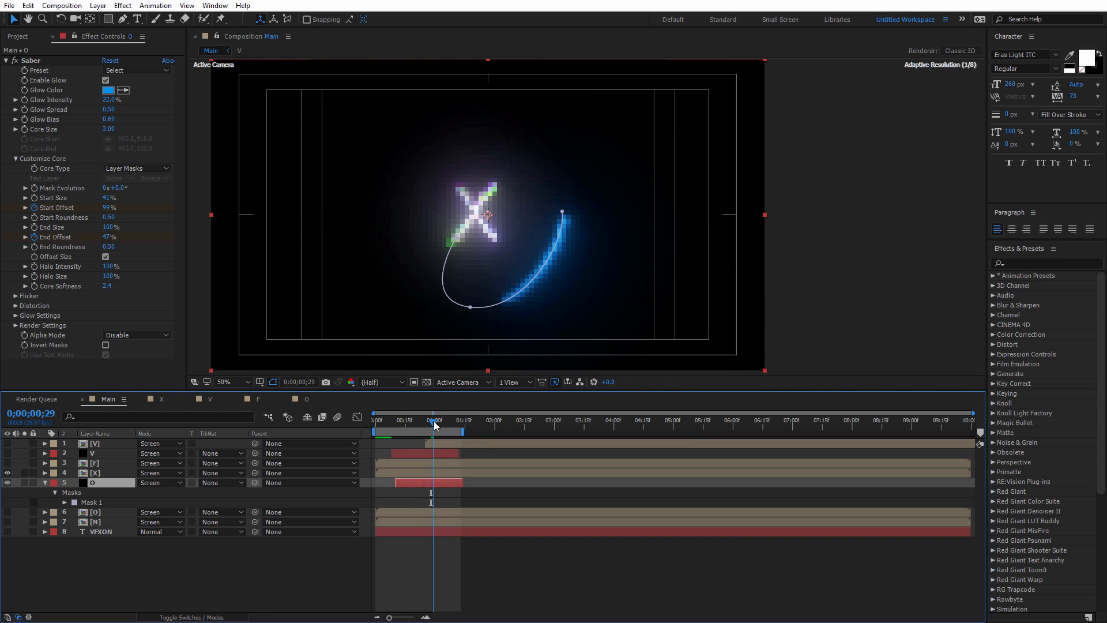
pyautogui.press('pageup')
pyautogui.press('pageup')
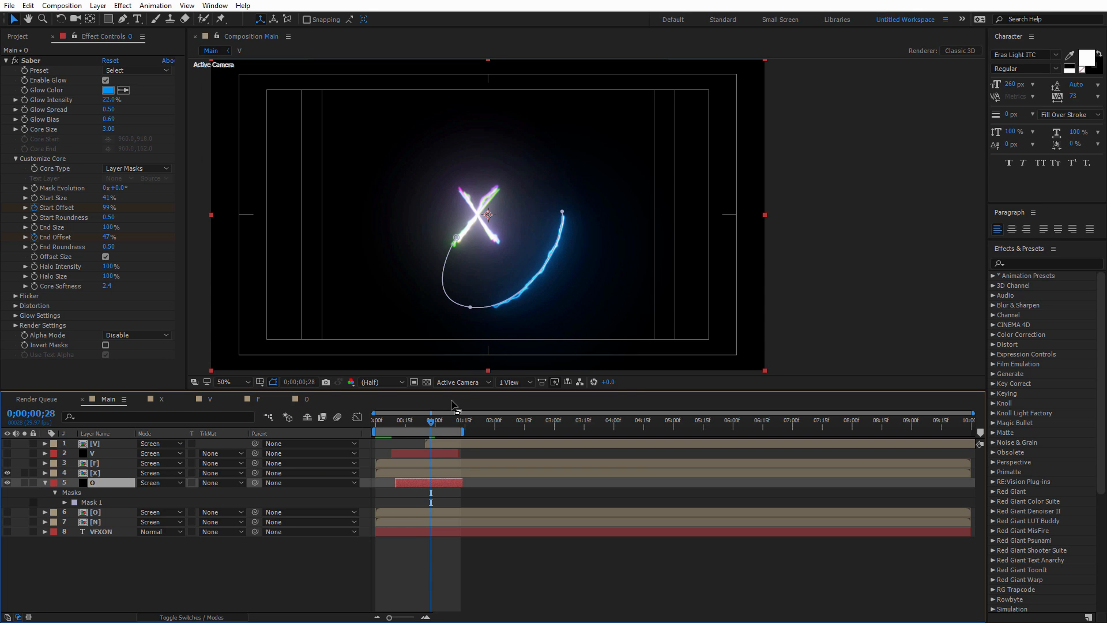
pyautogui.click(407, 513)
pyautogui.moveTo(396, 511); pyautogui.dragTo(451, 510)
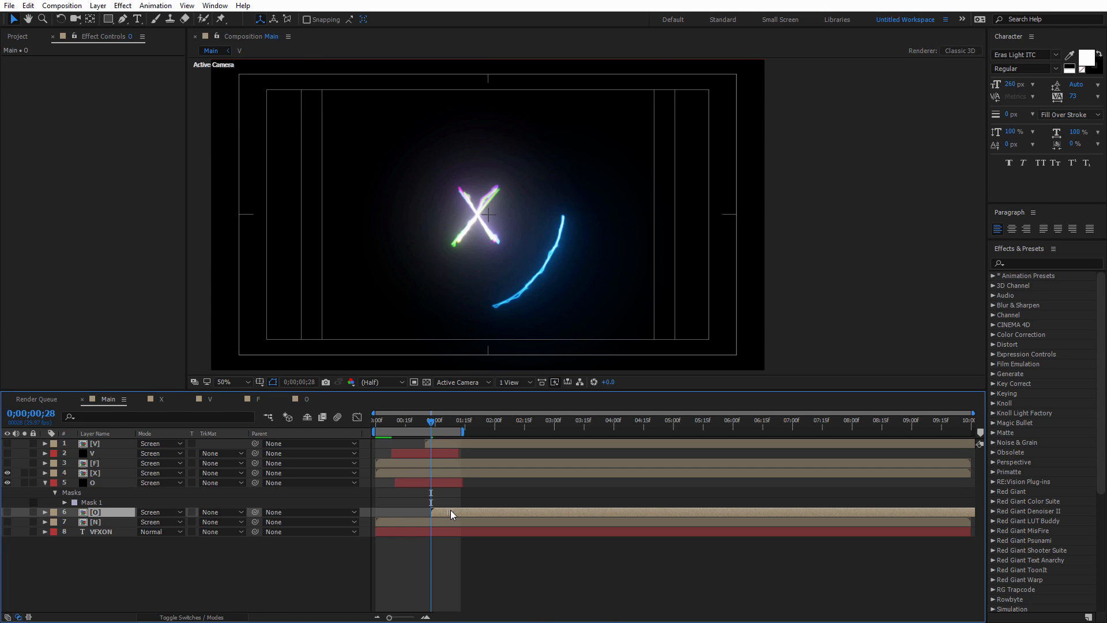
pyautogui.click(8, 511)
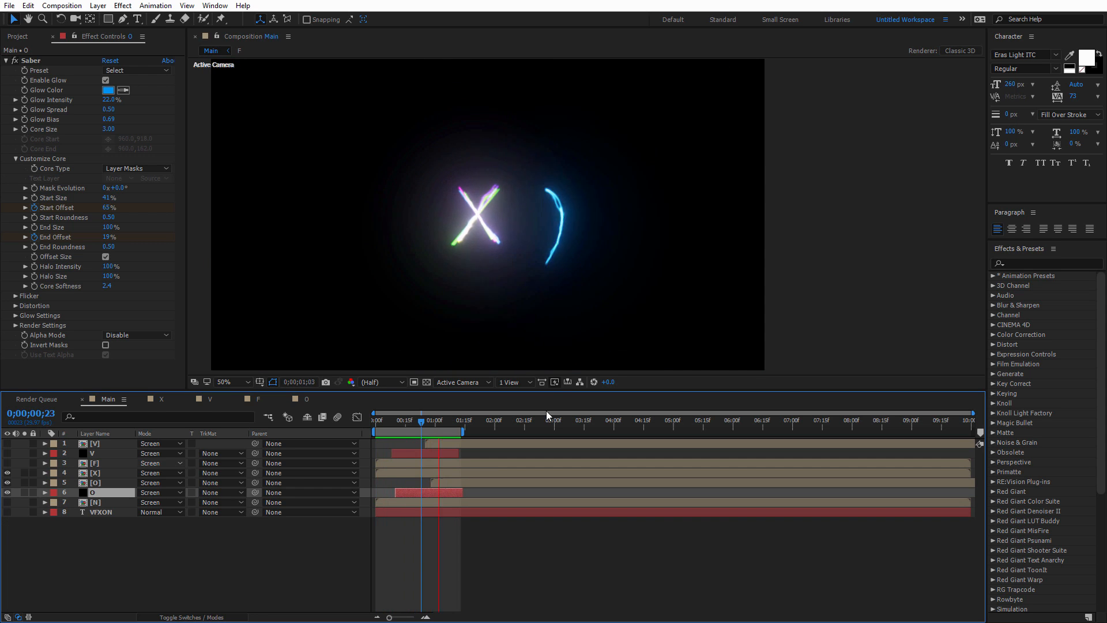
pyautogui.press('space')
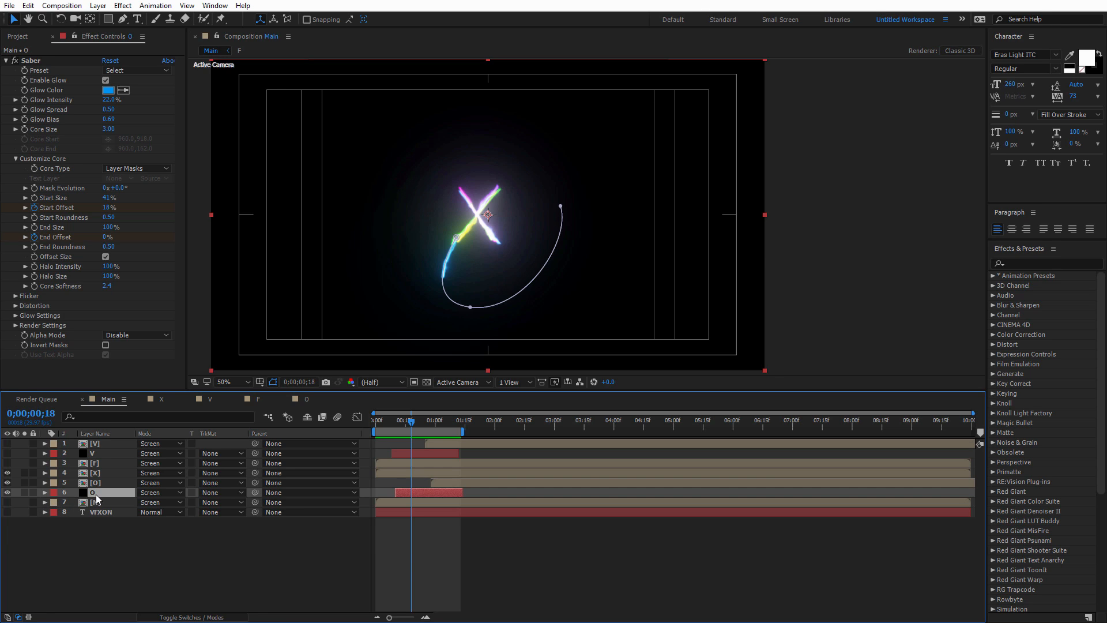
# Duplicate the O arc layer, hide both original O layers, and place the copy above the X composition, named F
pyautogui.hotkey('ctrl', 'd')
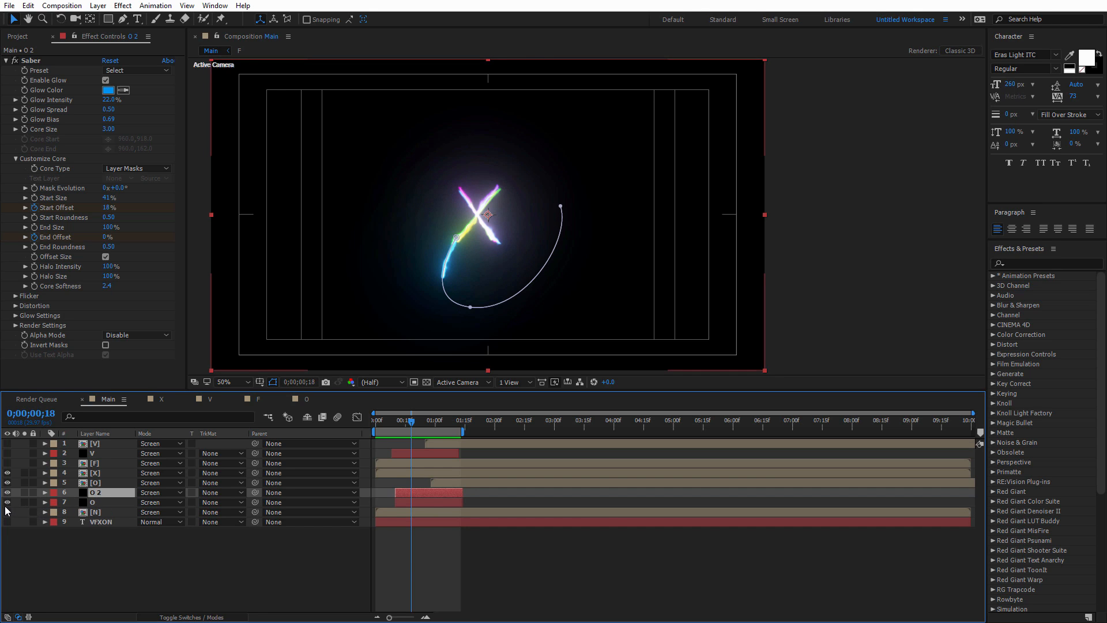
pyautogui.click(7, 502)
pyautogui.click(6, 484)
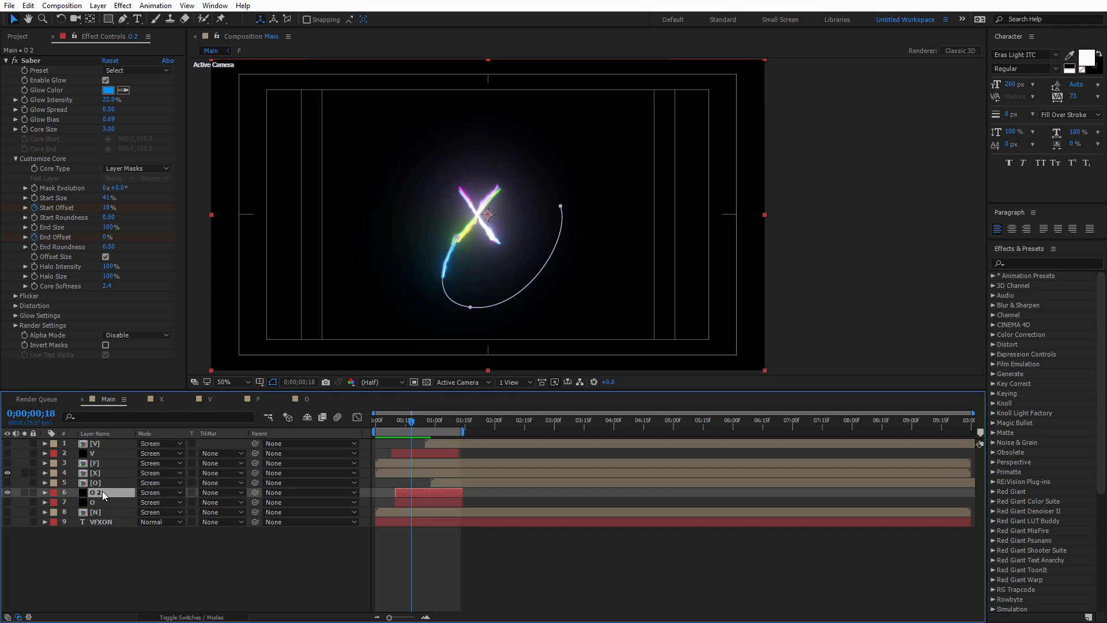
pyautogui.moveTo(102, 494); pyautogui.dragTo(119, 470)
pyautogui.press('Return')
pyautogui.write('F')
pyautogui.press('Return')
pyautogui.click(80, 491)
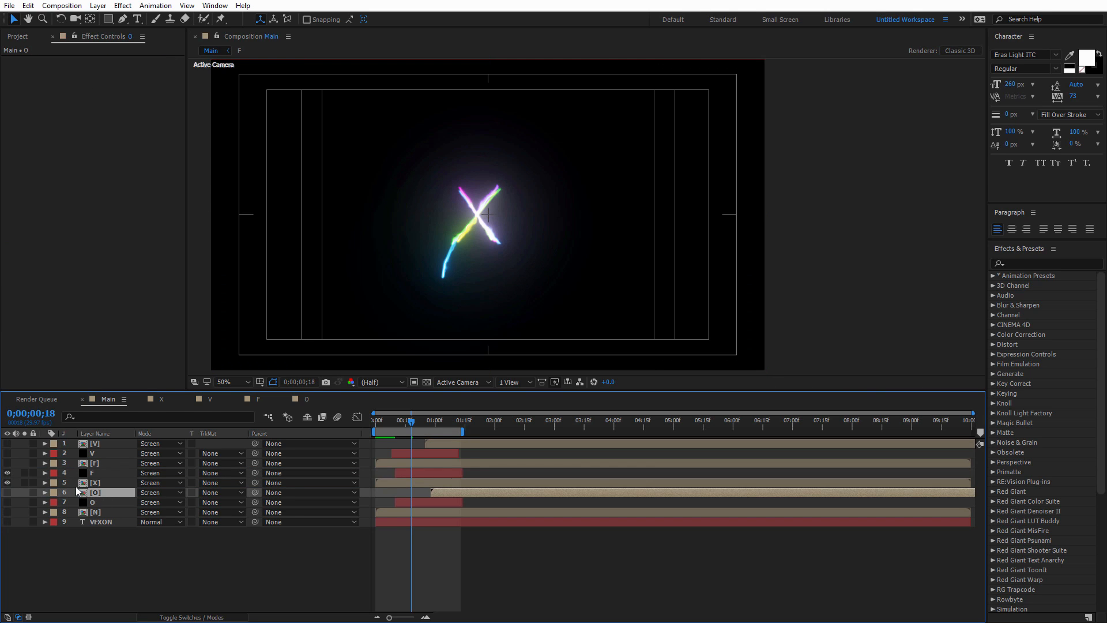
# Show the F composition layer, hide the F arc layer, and delete the arc layer's copied mask
pyautogui.click(108, 462)
pyautogui.click(98, 473)
pyautogui.click(6, 463)
pyautogui.click(6, 472)
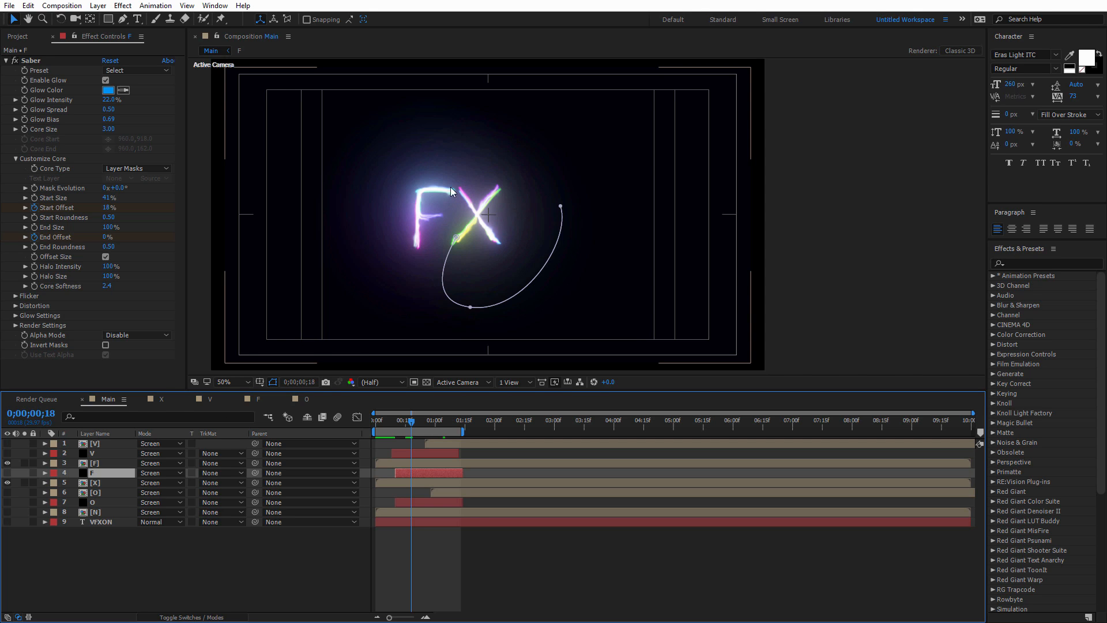
pyautogui.press('m')
pyautogui.click(93, 484)
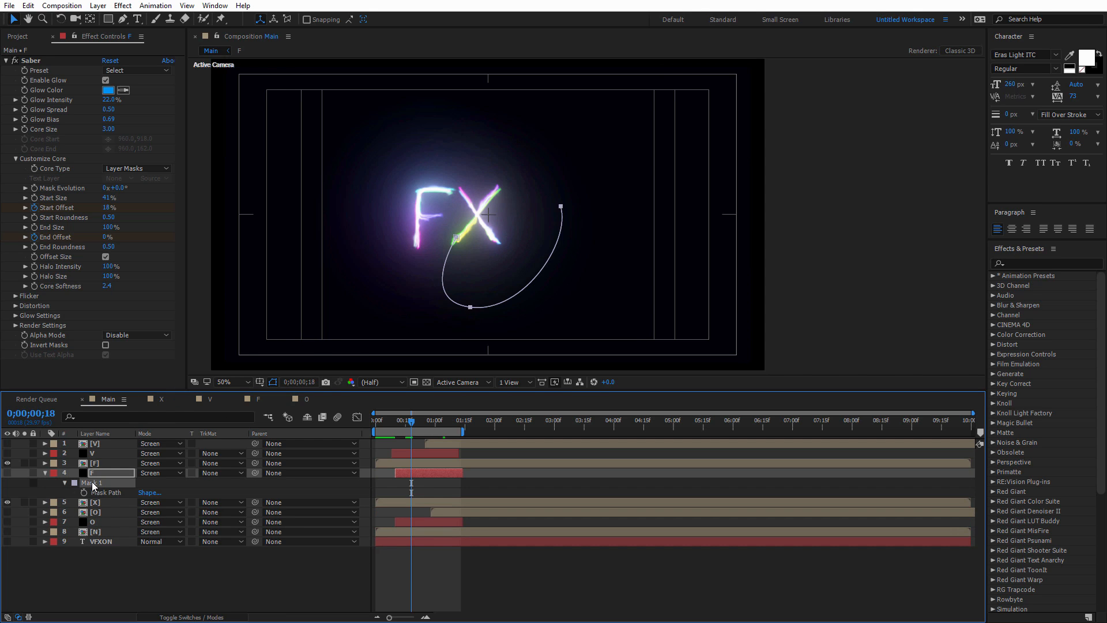
pyautogui.press('Delete')
# Draw a curved Pen mask on the F arc layer from the X's lower-right tip, around its right side, to the F's upper bar
pyautogui.click(123, 19)
pyautogui.press('.')
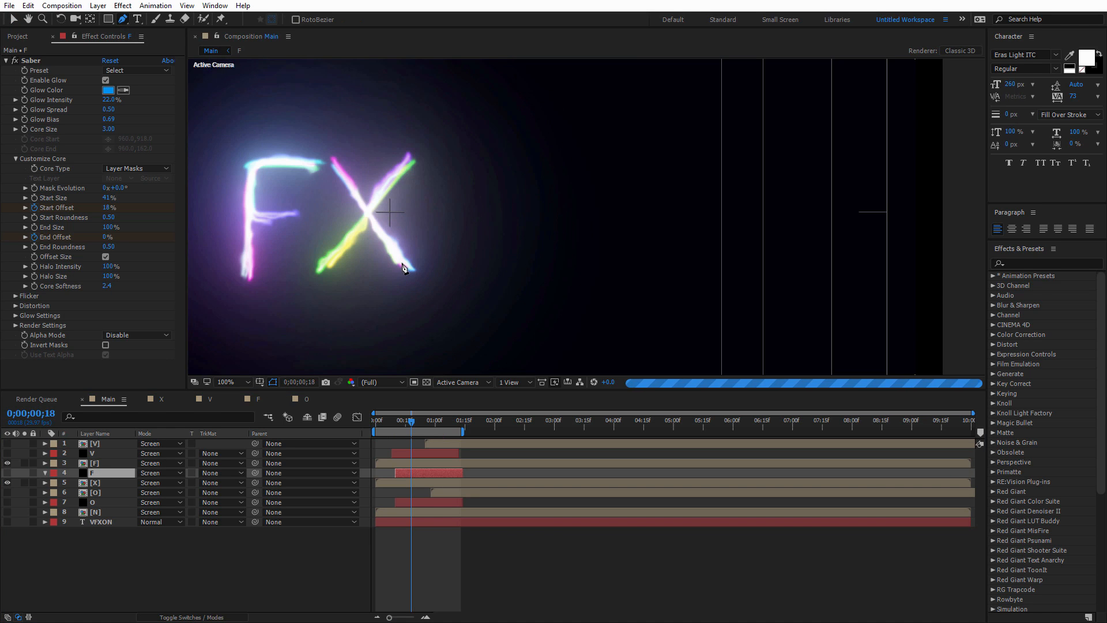
pyautogui.click(399, 260)
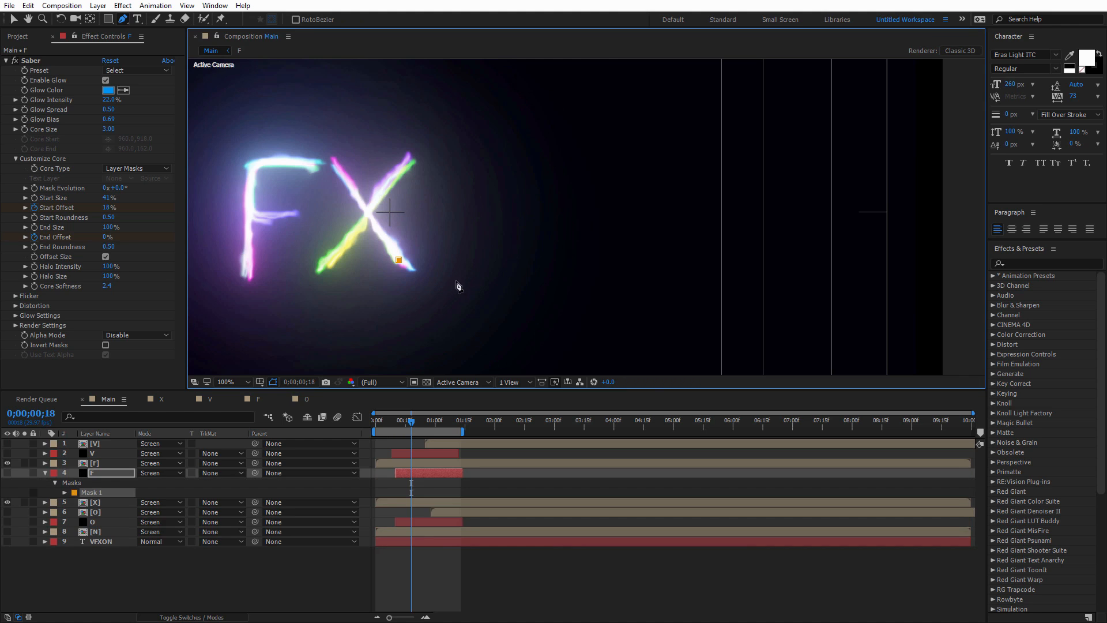
pyautogui.moveTo(458, 187); pyautogui.dragTo(415, 123)
pyautogui.hotkey('ctrl', 'z')
pyautogui.moveTo(470, 274); pyautogui.dragTo(477, 172)
pyautogui.hotkey('ctrl', 'z')
pyautogui.moveTo(314, 165); pyautogui.dragTo(256, 161)
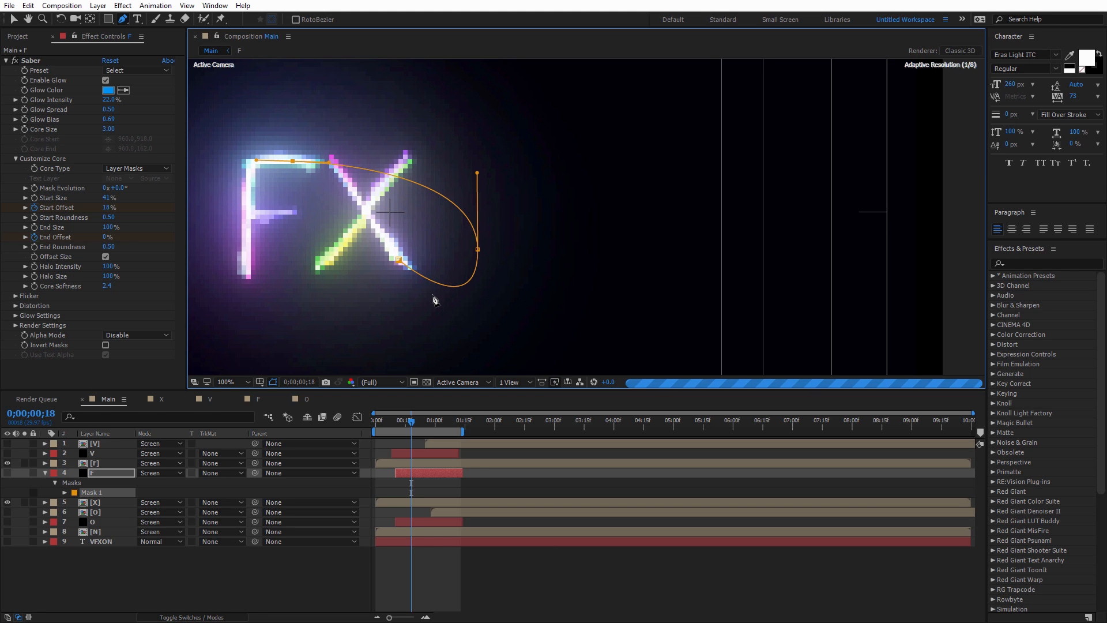
# Show the F arc layer and hide the F composition layer
pyautogui.press(',')
pyautogui.press(',')
pyautogui.click(104, 470)
pyautogui.click(7, 472)
pyautogui.click(7, 463)
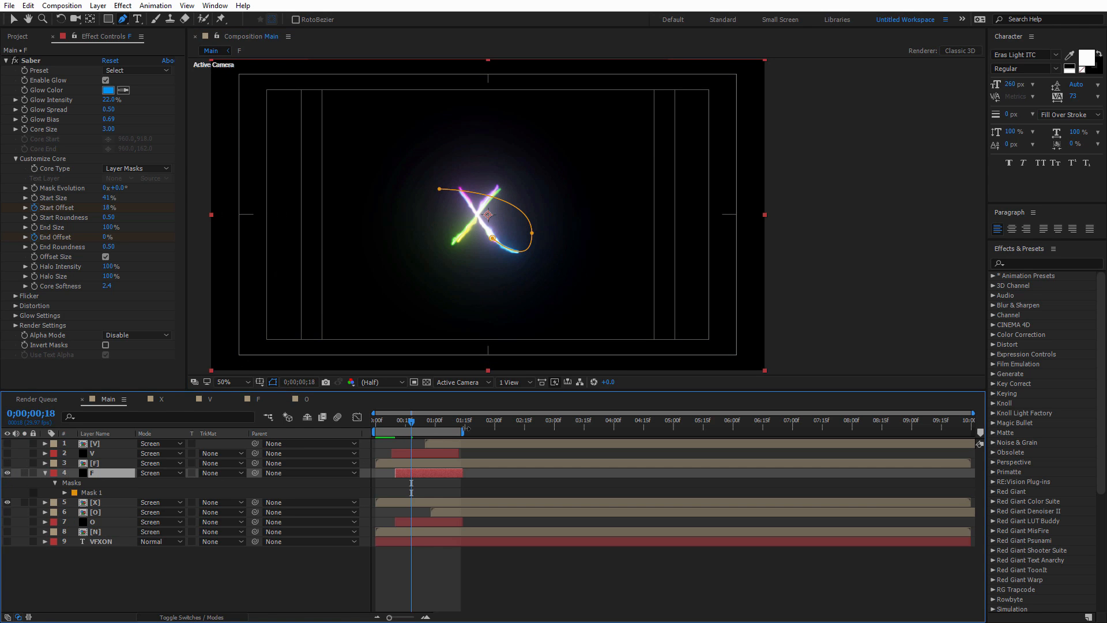
pyautogui.press('.')
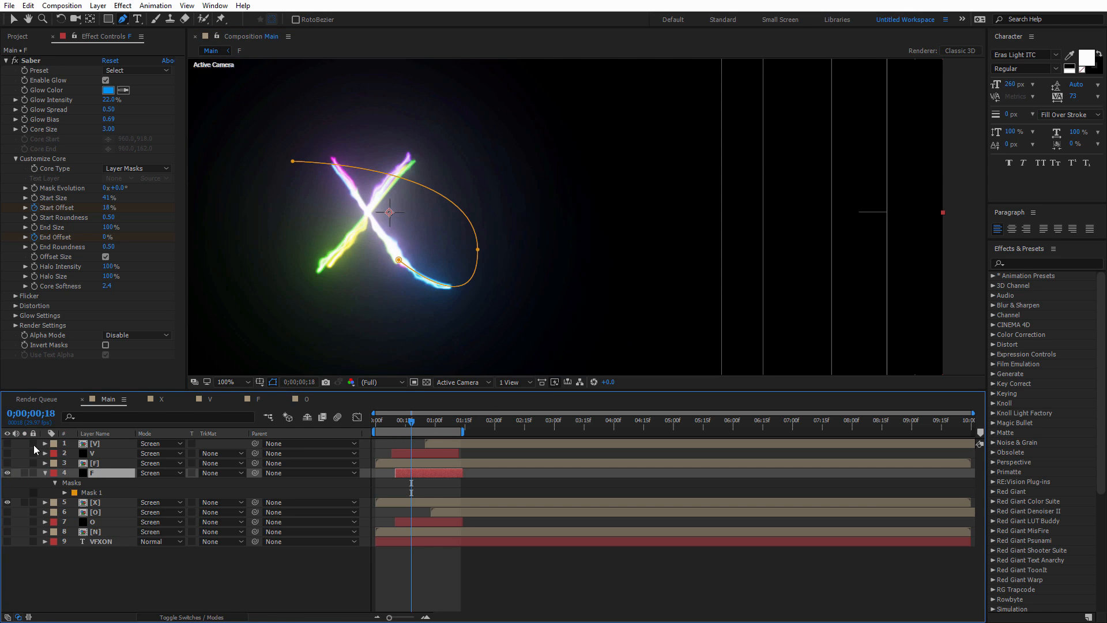
# Shift the F arc layer slightly later so its arc emerges from the X's lower-right tip at 0;00;00;17
pyautogui.click(7, 473)
pyautogui.press('v')
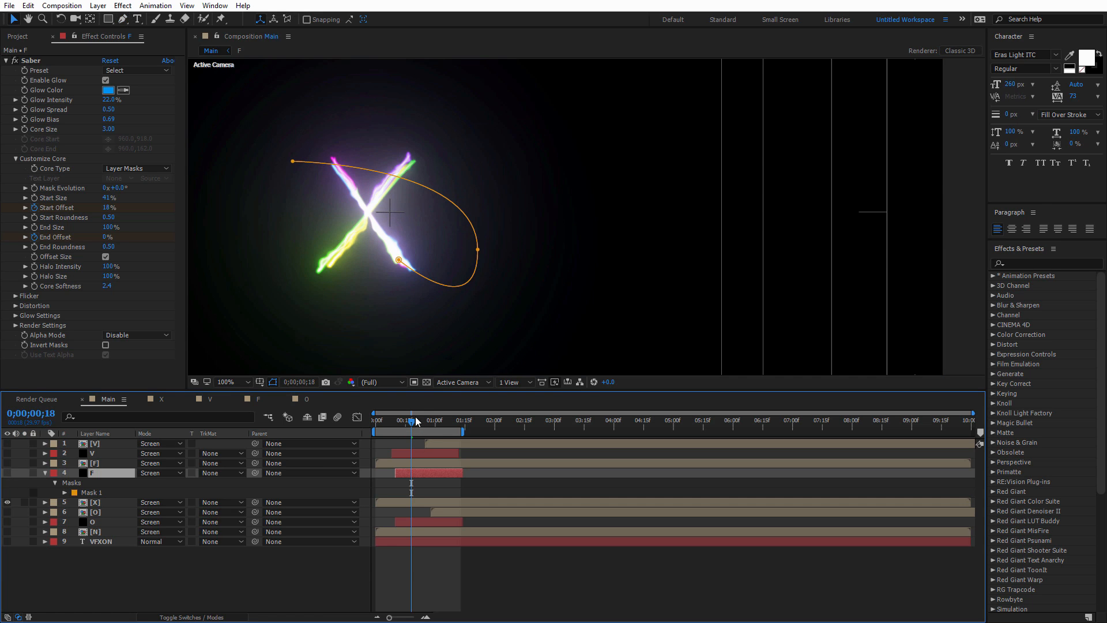
pyautogui.moveTo(408, 421)
pyautogui.mouseDown()
pyautogui.moveTo(389, 423)
pyautogui.moveTo(410, 416)
pyautogui.mouseUp()
pyautogui.moveTo(420, 475); pyautogui.dragTo(422, 475)
pyautogui.click(7, 472)
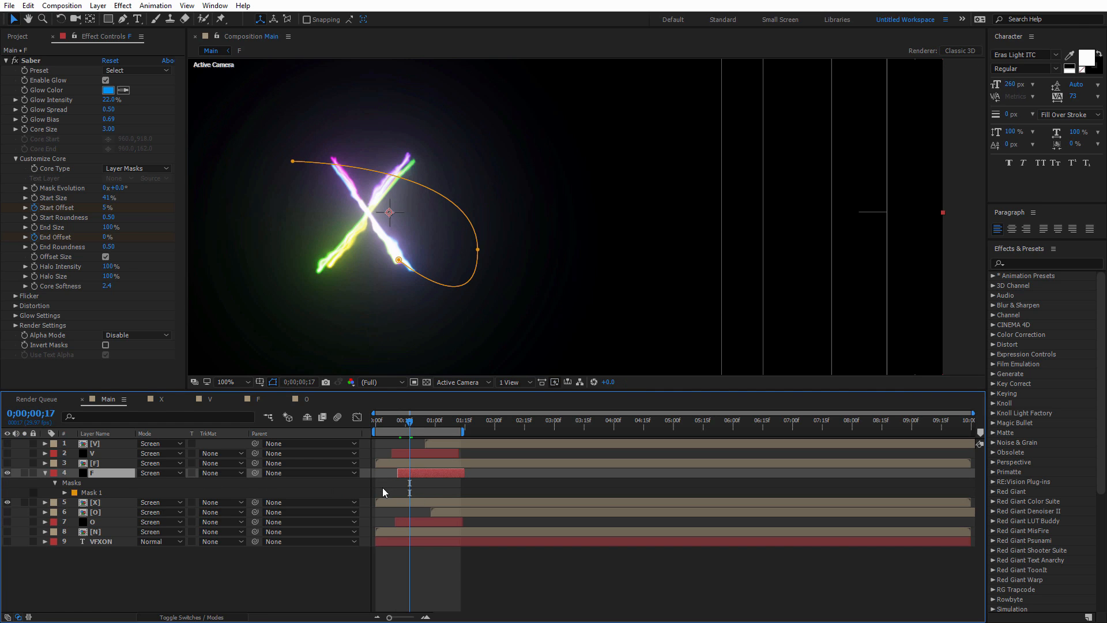
pyautogui.moveTo(423, 473)
pyautogui.mouseDown()
pyautogui.moveTo(434, 472)
pyautogui.moveTo(419, 470)
pyautogui.mouseUp()
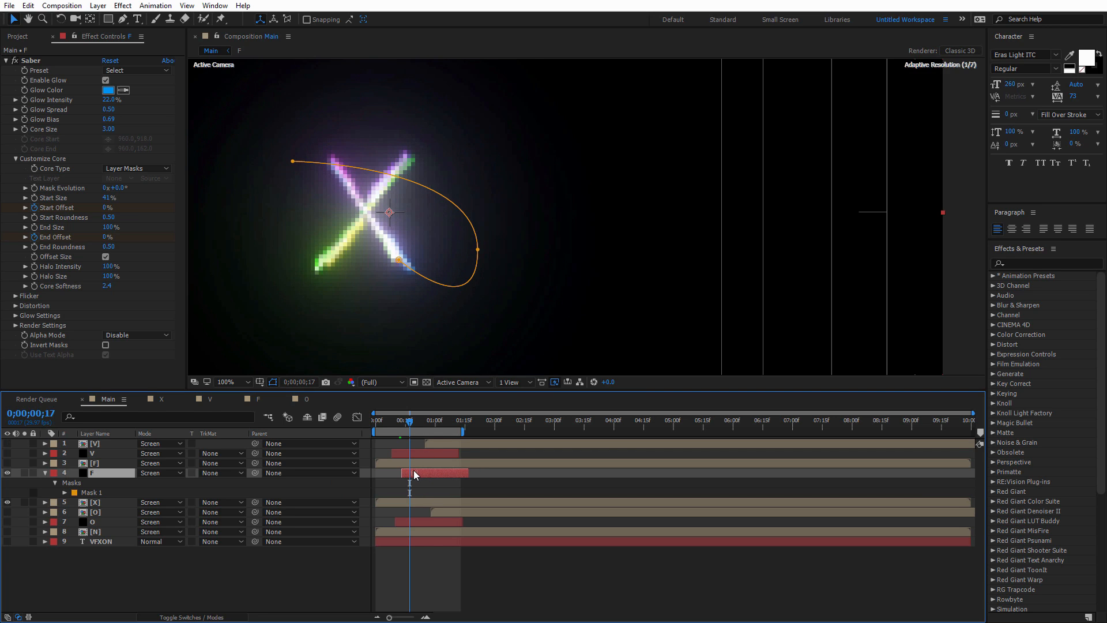
pyautogui.moveTo(417, 473); pyautogui.dragTo(412, 473)
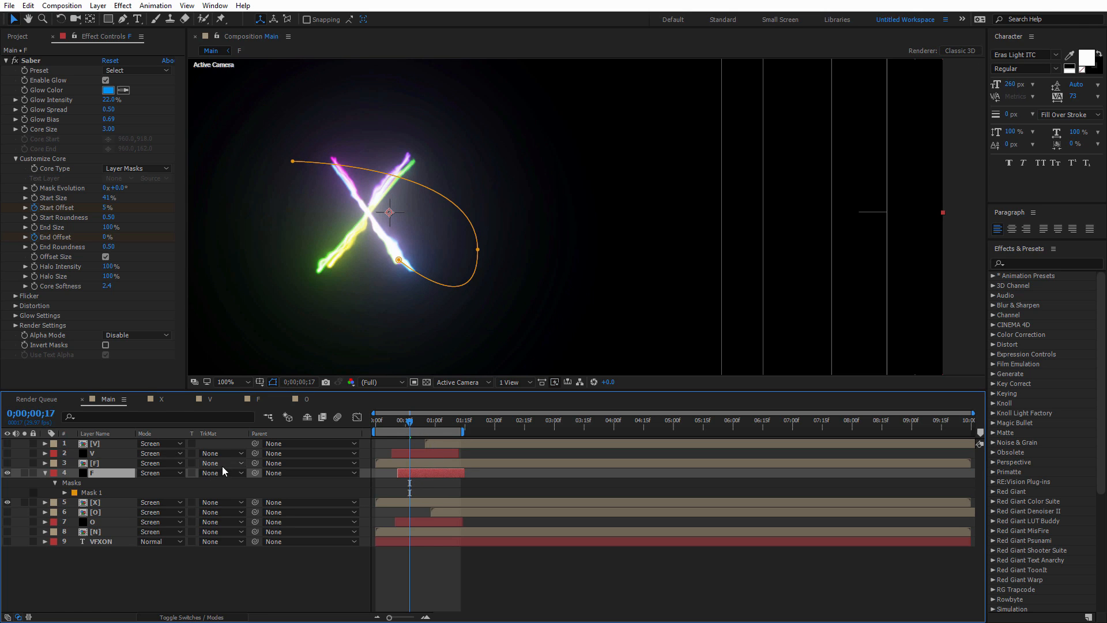
# Show the F composition layer and move its start to just before 0;00;00;29, where the arc reaches the F
pyautogui.moveTo(412, 419); pyautogui.dragTo(433, 437)
pyautogui.click(397, 463)
pyautogui.click(7, 463)
pyautogui.moveTo(382, 464); pyautogui.dragTo(435, 459)
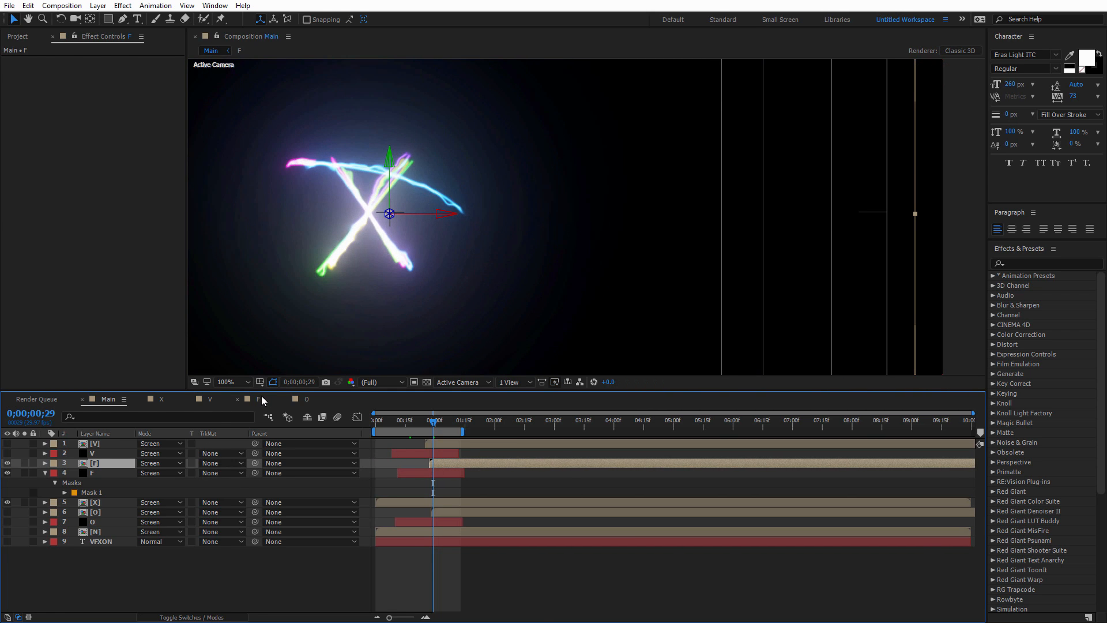
# Copy the magenta Glow Color from the bottommost Sabre layer in the F composition to the F arc layer in Main
pyautogui.click(259, 398)
pyautogui.scroll(-2, 121, 484)
pyautogui.scroll(-2, 133, 503)
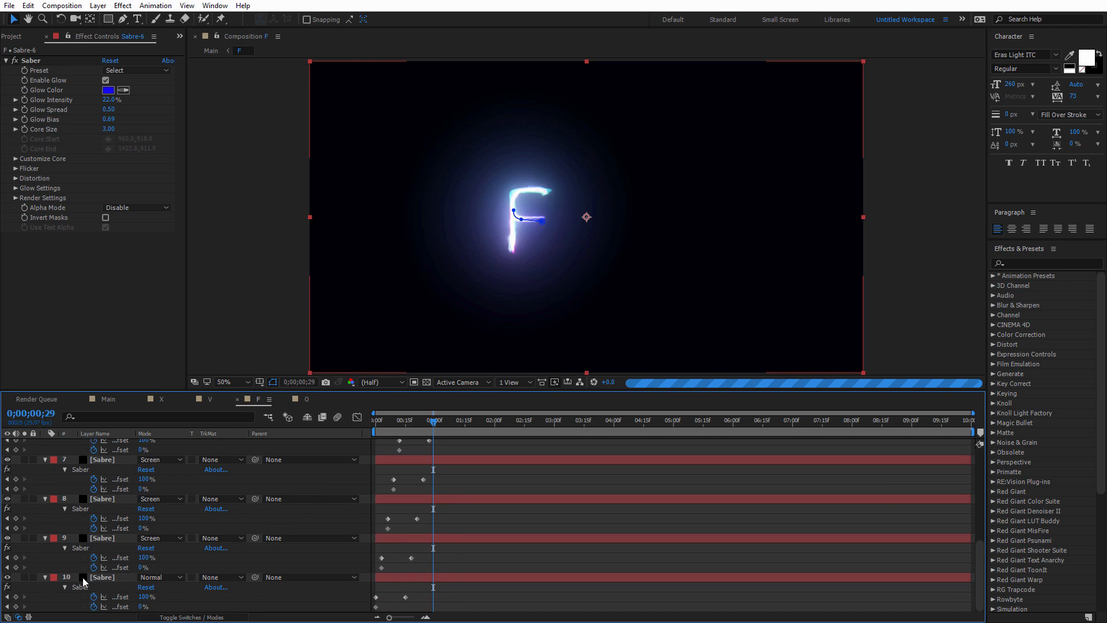
pyautogui.click(116, 577)
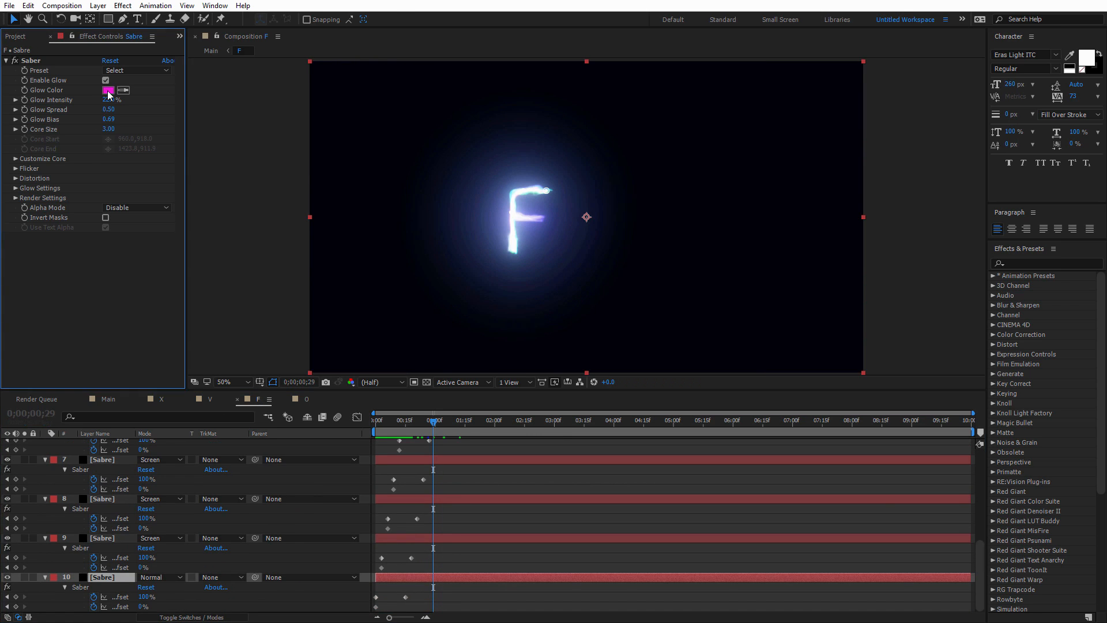
pyautogui.click(108, 90)
pyautogui.press('Return')
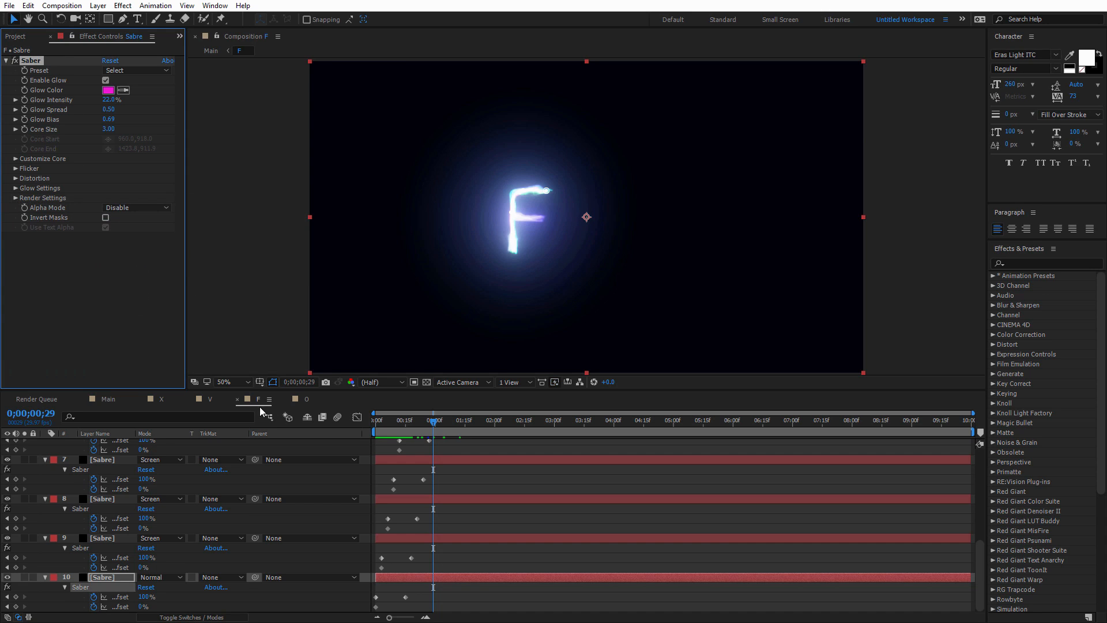
pyautogui.click(109, 400)
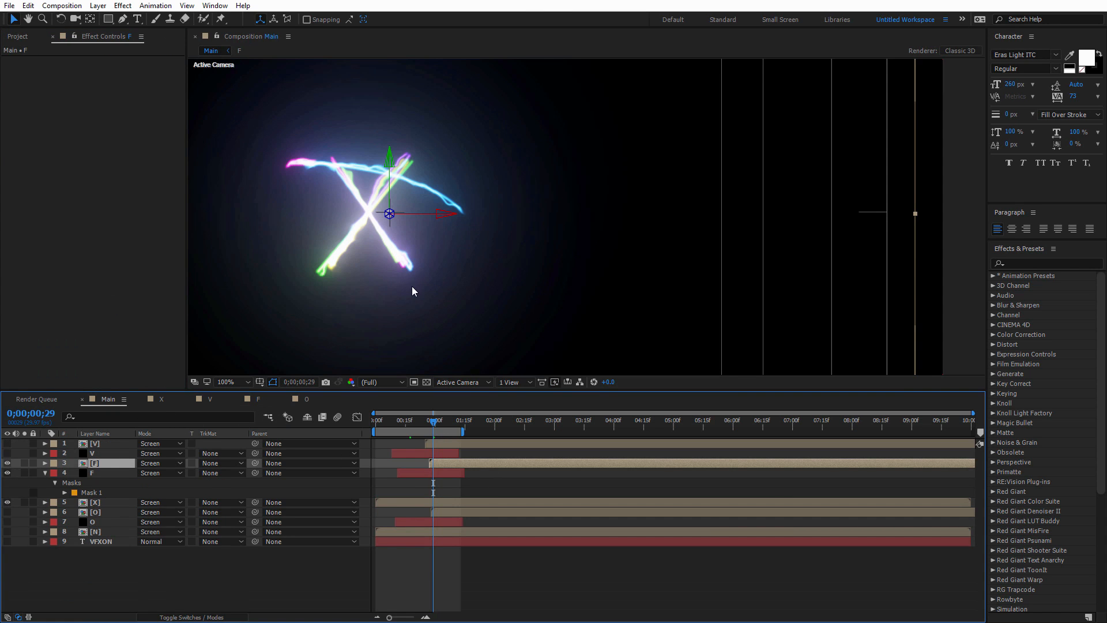
pyautogui.click(93, 473)
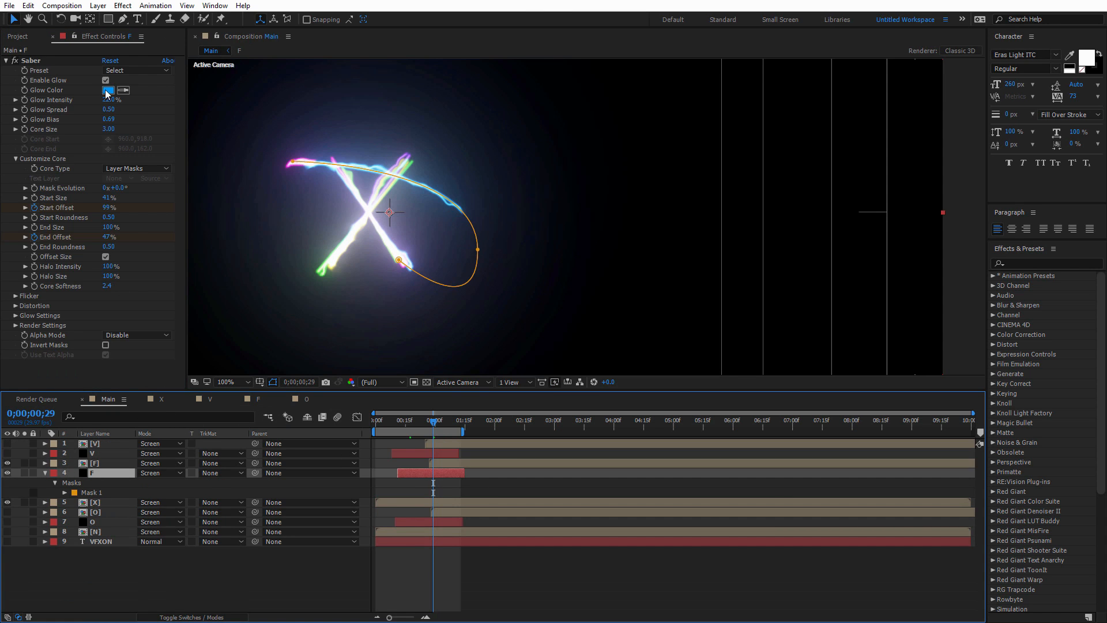
pyautogui.click(109, 91)
pyautogui.hotkey('ctrl', 'v')
pyautogui.click(262, 221)
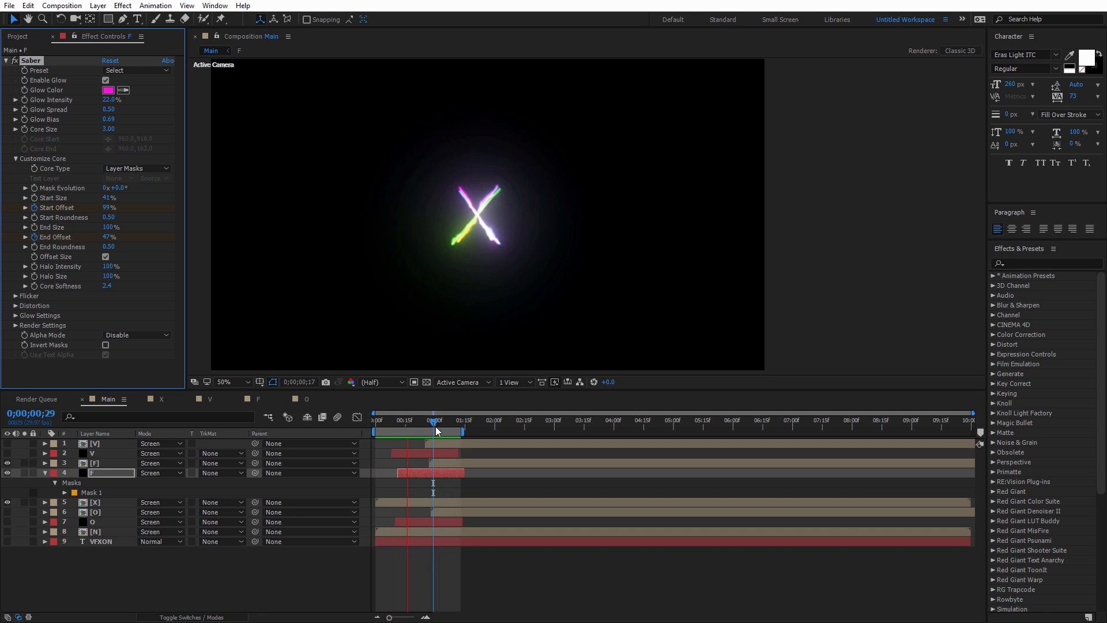
# At 0;00;00;21, hide the F layers, duplicate the F arc layer, and place the copy below the N composition, named N
pyautogui.click(417, 422)
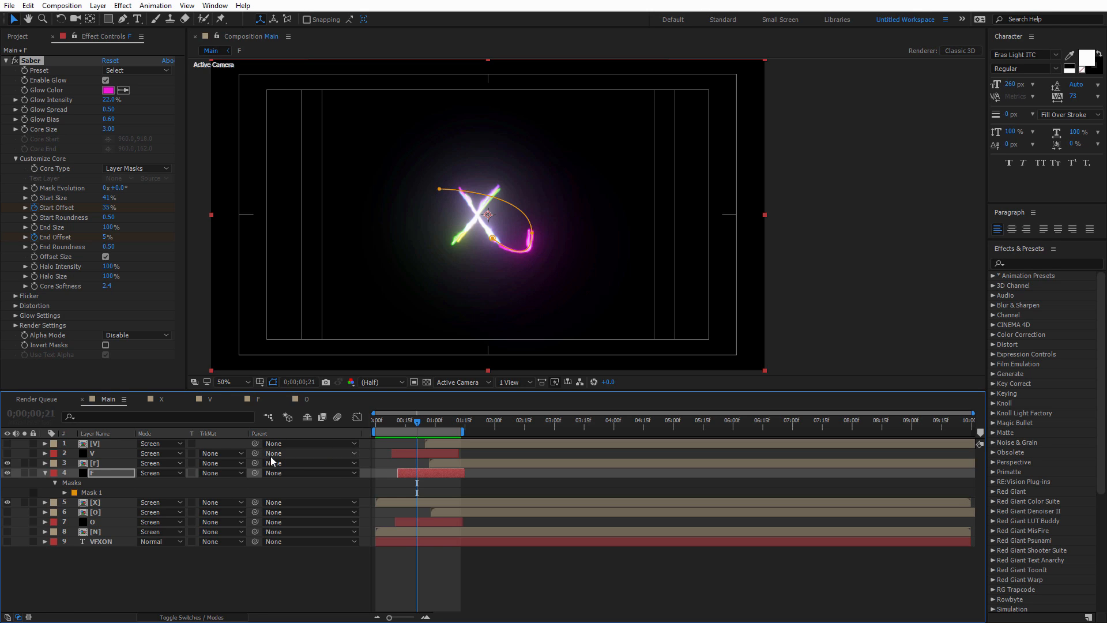
pyautogui.click(102, 471)
pyautogui.click(47, 472)
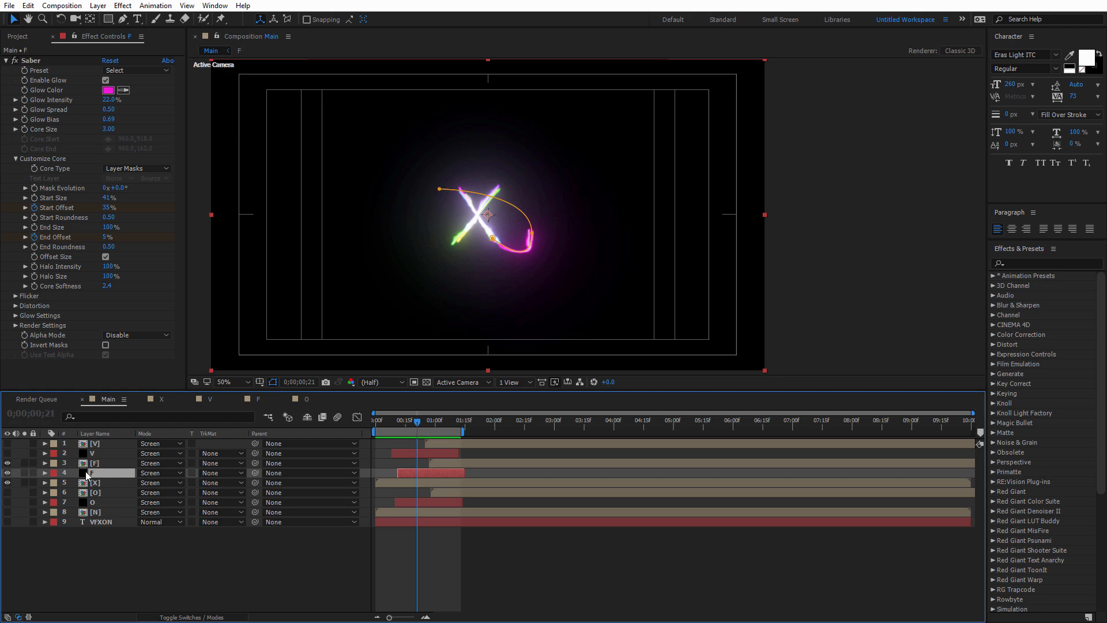
pyautogui.click(7, 463)
pyautogui.hotkey('ctrl', 'd')
pyautogui.moveTo(102, 472); pyautogui.dragTo(104, 525)
pyautogui.press('Return')
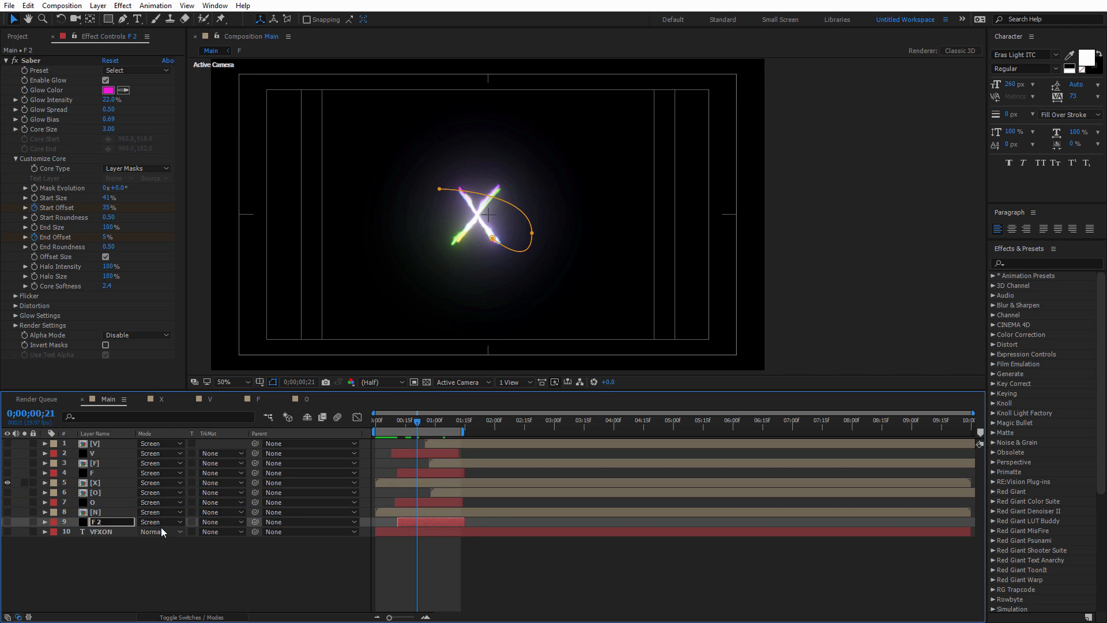
pyautogui.write('N')
pyautogui.click(96, 512)
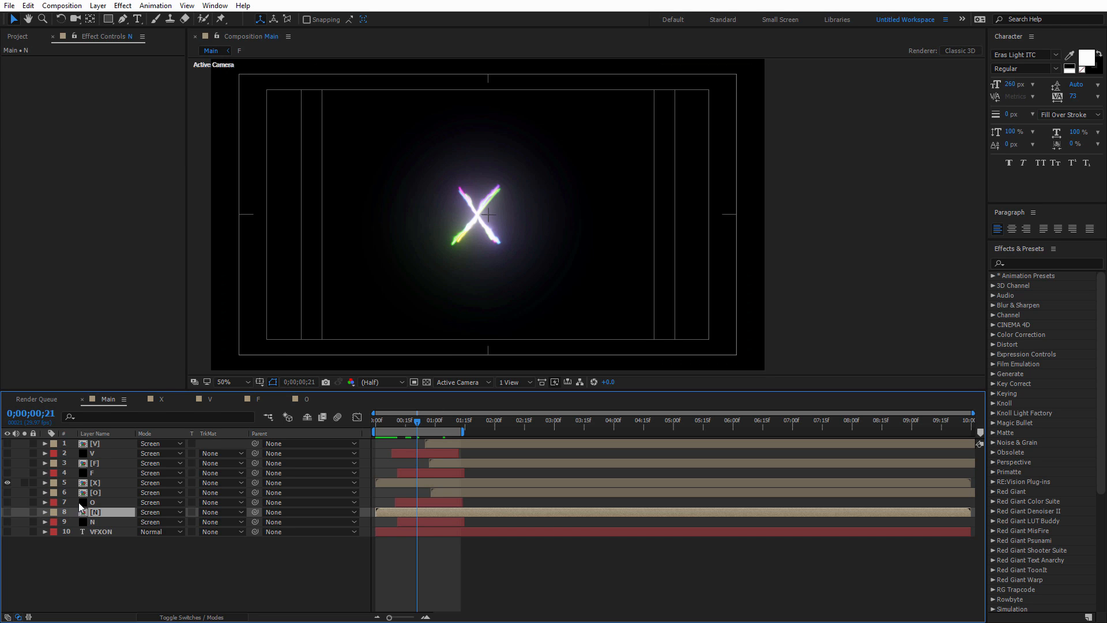
# Check at 0;00;00;05 where the N starts drawing, then show the N arc layer instead and inspect its mask
pyautogui.click(7, 512)
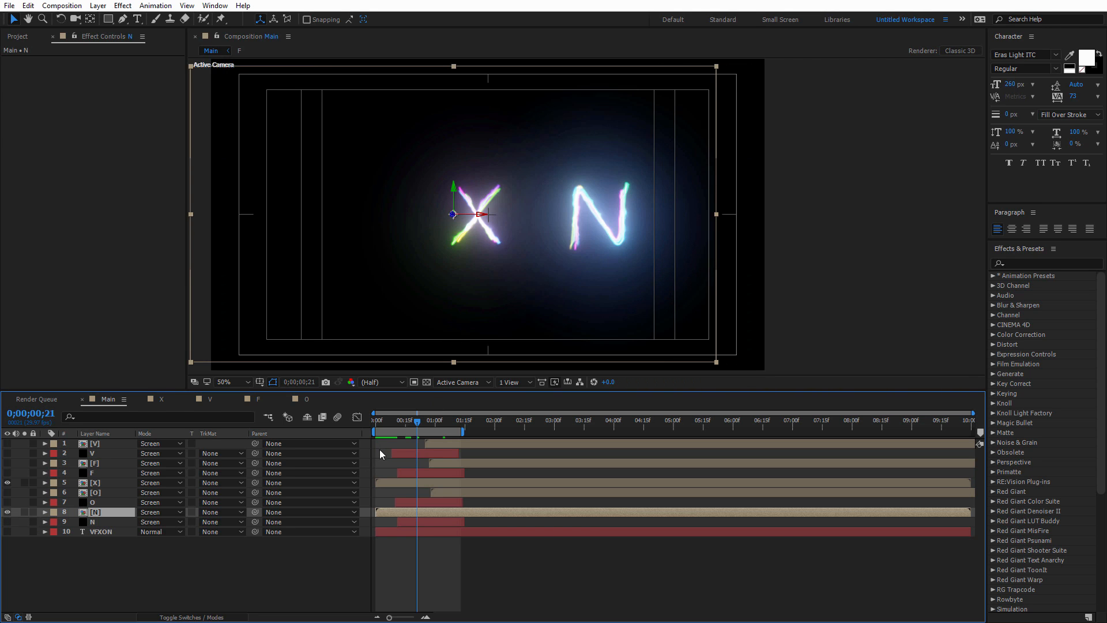
pyautogui.moveTo(411, 412); pyautogui.dragTo(386, 428)
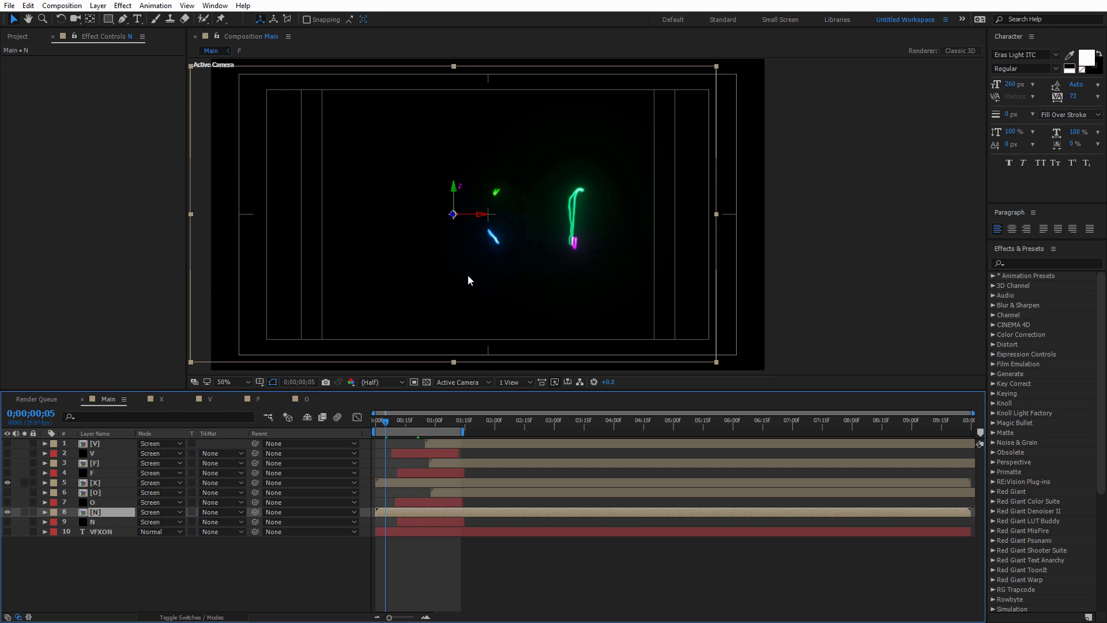
pyautogui.click(98, 521)
pyautogui.click(7, 522)
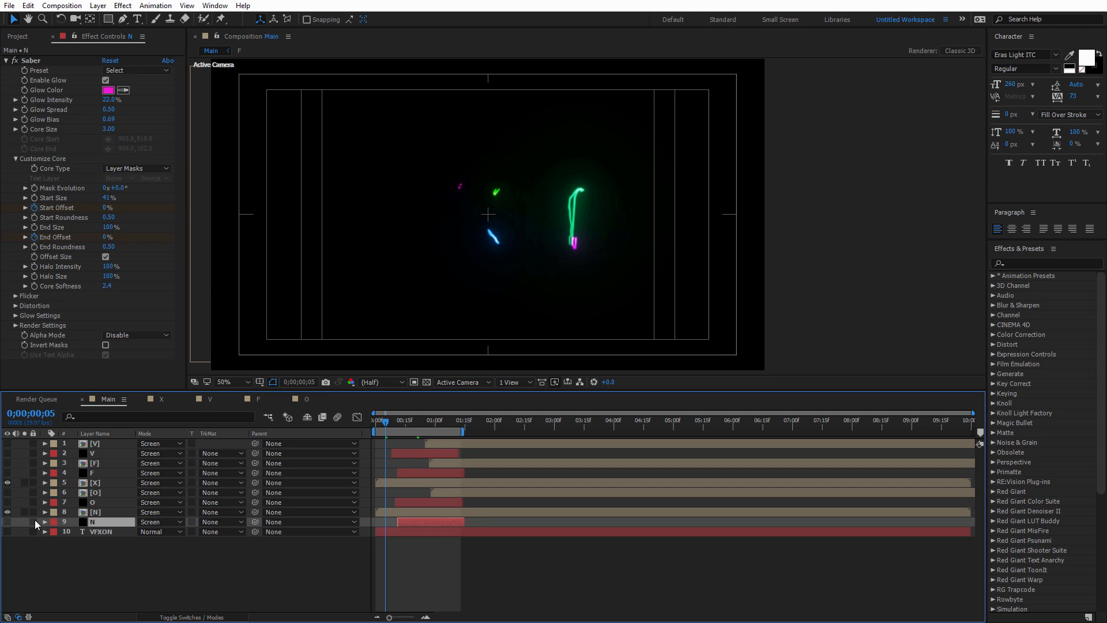
pyautogui.click(7, 512)
pyautogui.press('m')
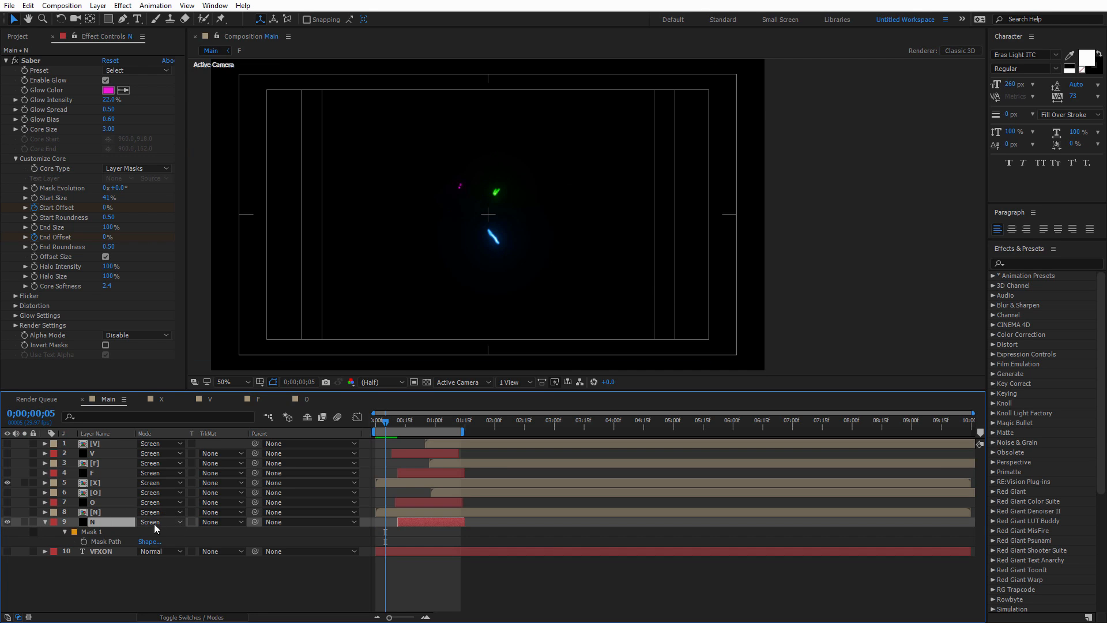
pyautogui.press('m')
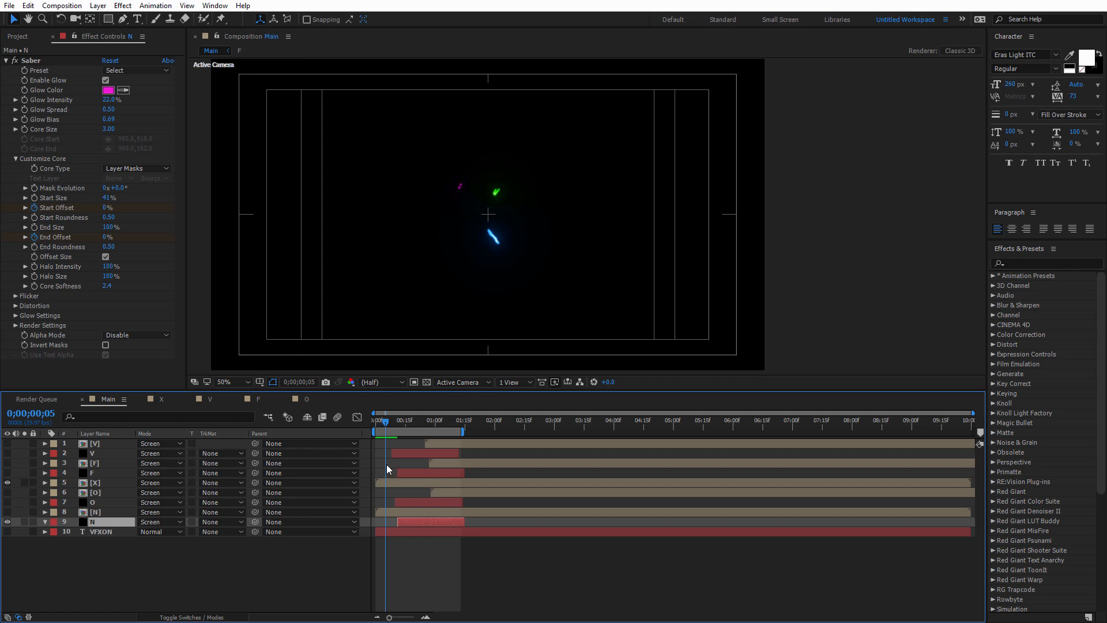
# At 0;00;00;18, draw an open Pen path on the N composition layer from the X's upper-right tip counterclockwise around the X to the N's left stem
pyautogui.moveTo(393, 425); pyautogui.dragTo(411, 426)
pyautogui.click(8, 522)
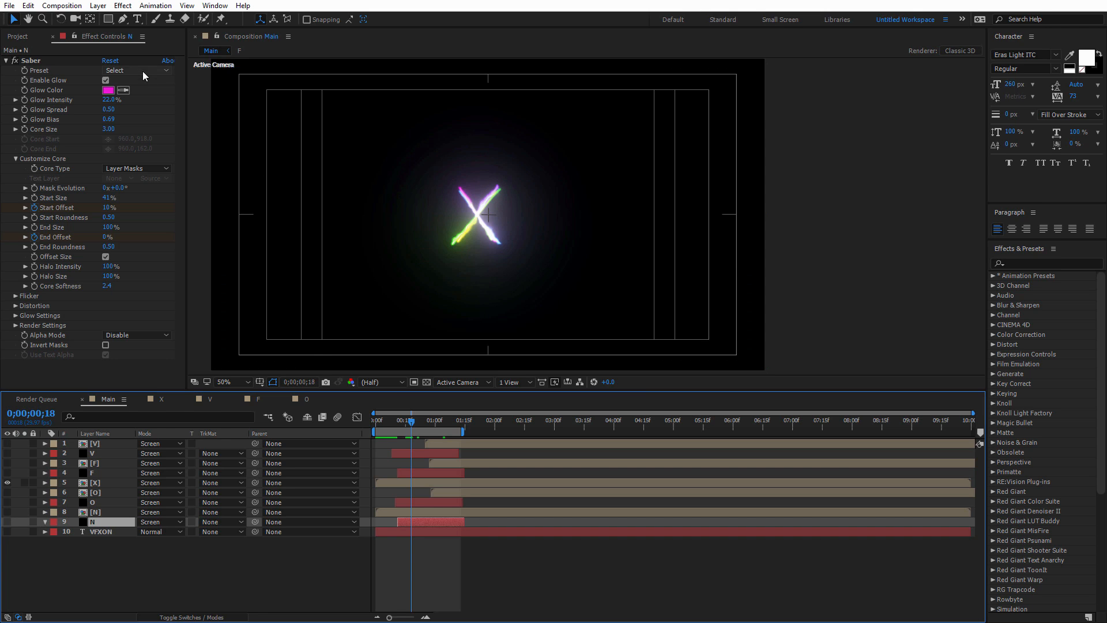
pyautogui.click(113, 512)
pyautogui.click(8, 512)
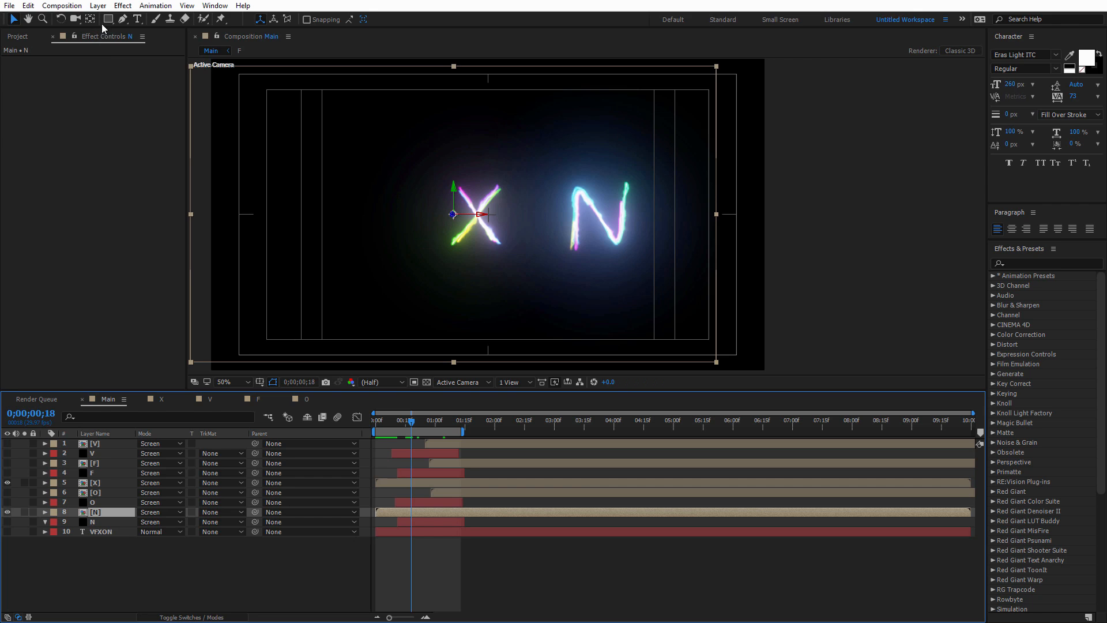
pyautogui.click(122, 19)
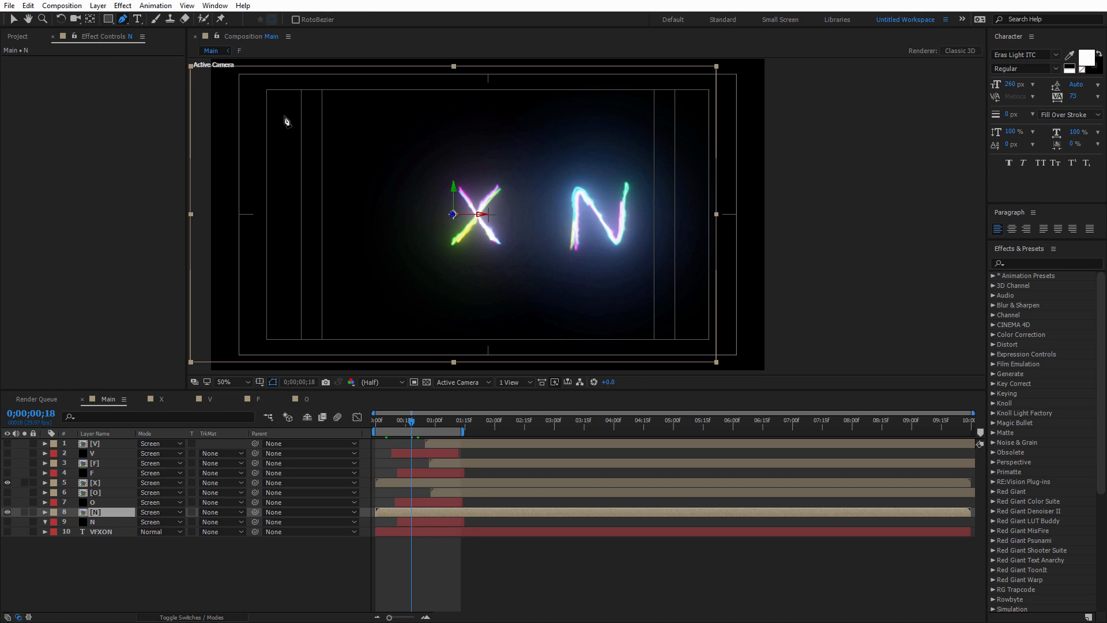
pyautogui.click(495, 196)
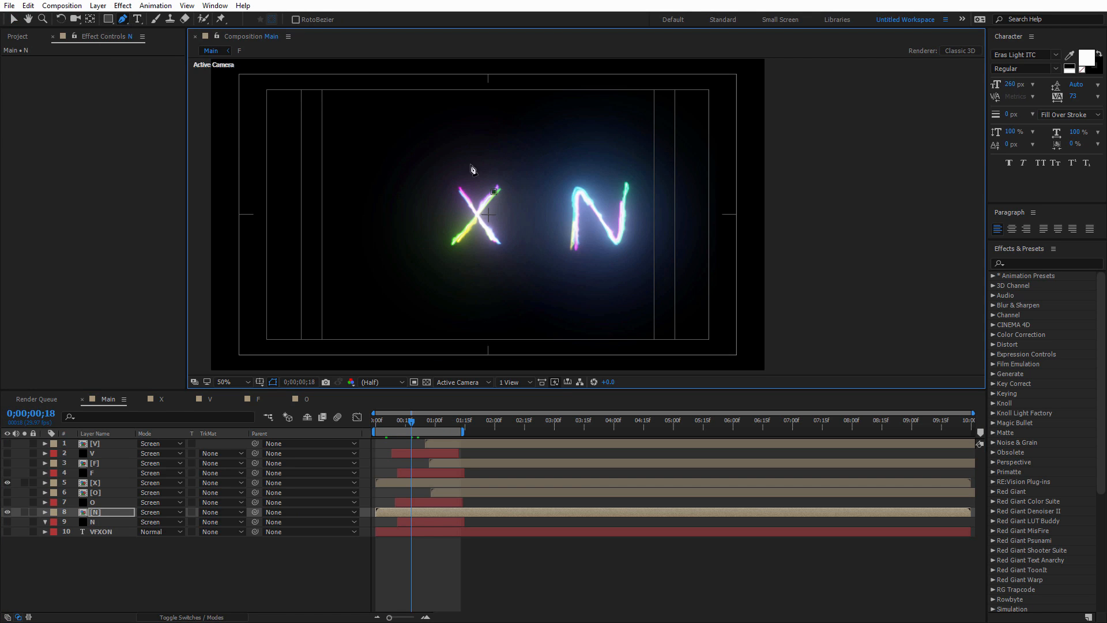
pyautogui.moveTo(410, 236); pyautogui.dragTo(359, 235)
pyautogui.moveTo(423, 175); pyautogui.dragTo(374, 170)
pyautogui.moveTo(458, 281); pyautogui.dragTo(535, 304)
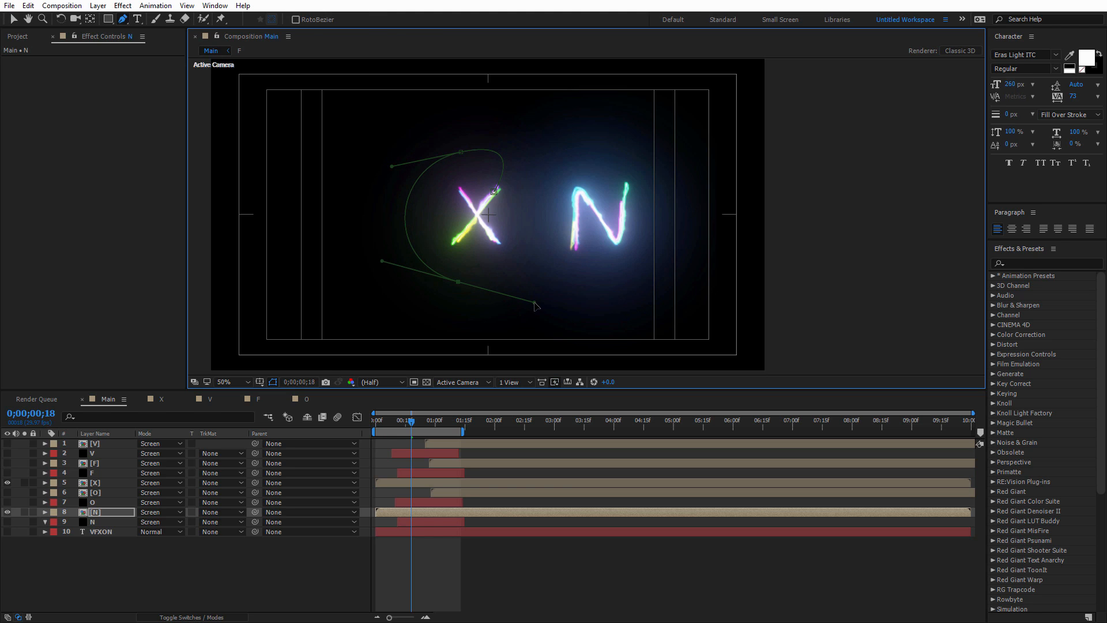
pyautogui.moveTo(573, 231); pyautogui.dragTo(576, 185)
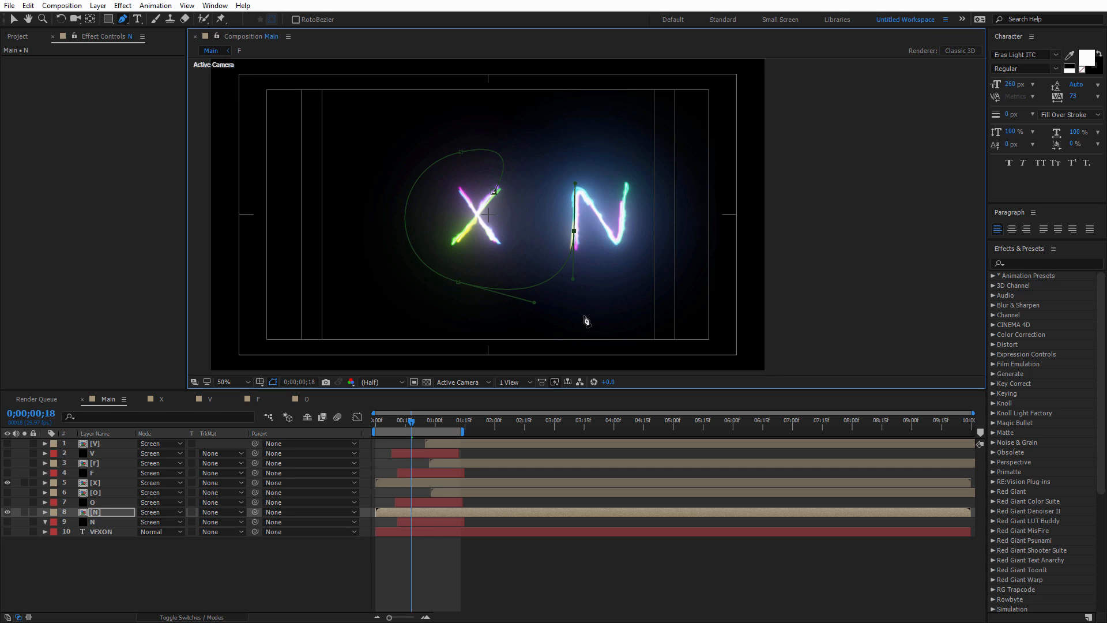
# Raise the path's top point above the X and flatten its handles so the curve bulges smoothly around the upper right
pyautogui.scroll(1, 515, 152)
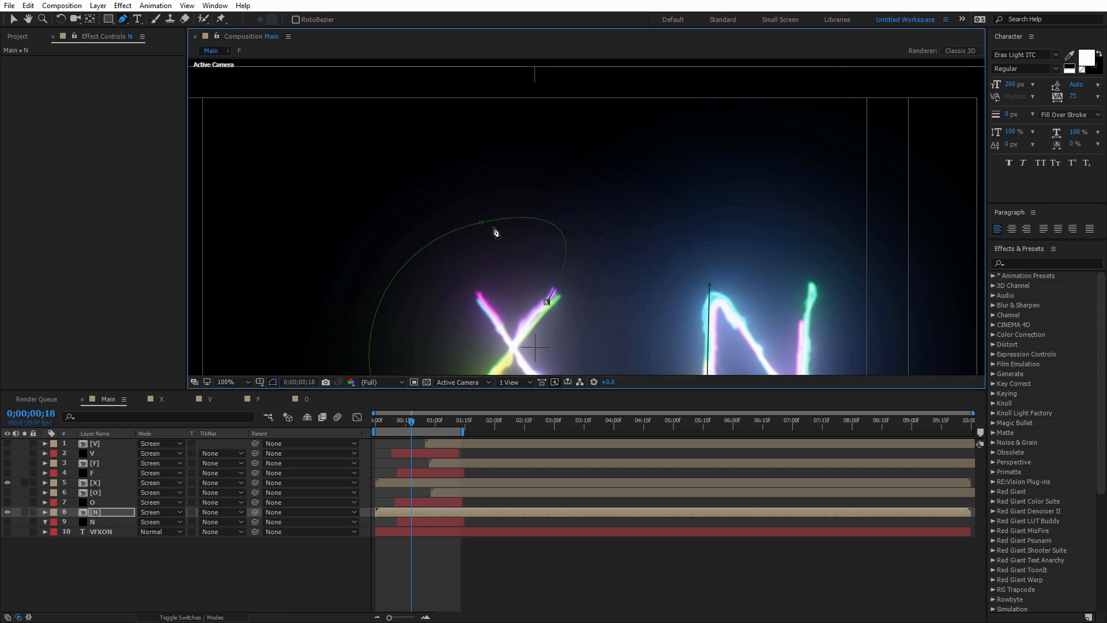
pyautogui.click(481, 222)
pyautogui.moveTo(616, 196); pyautogui.dragTo(652, 181)
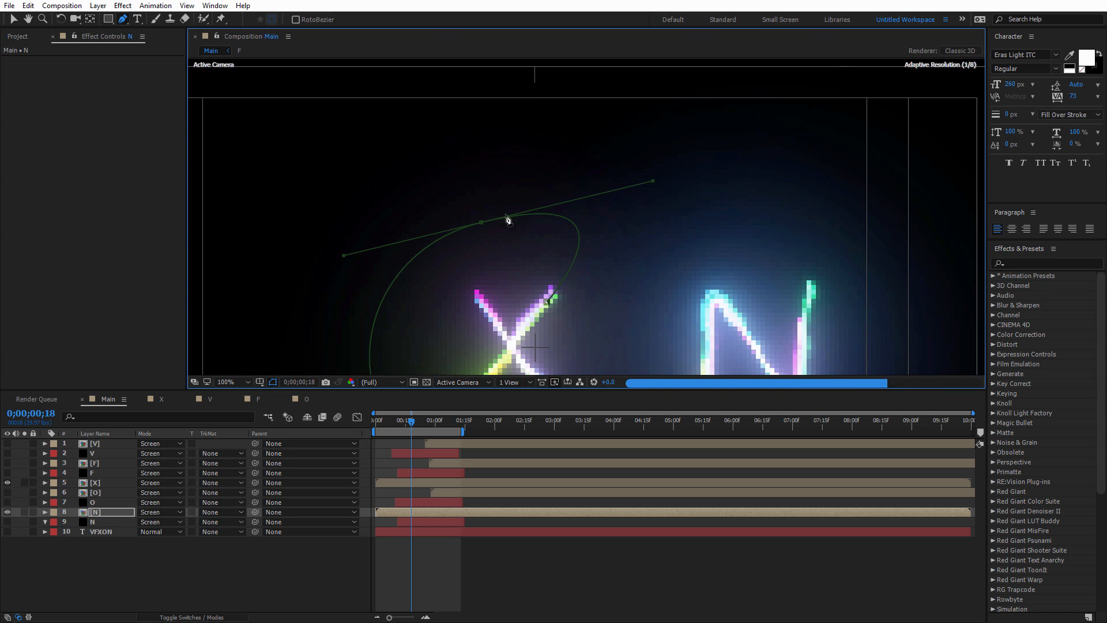
pyautogui.moveTo(482, 223); pyautogui.dragTo(479, 204)
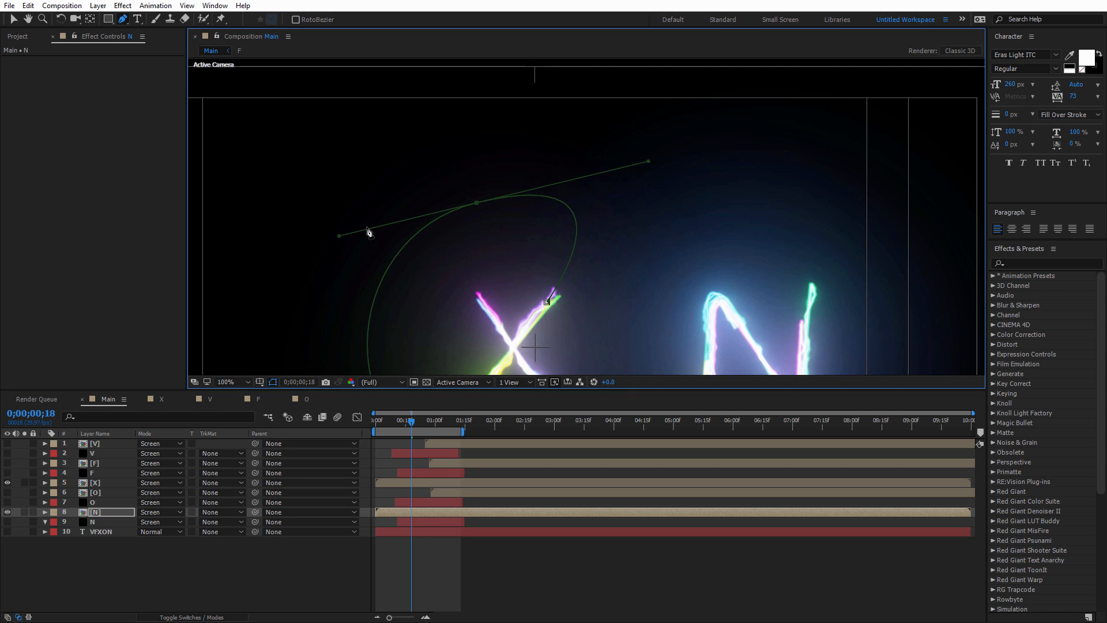
pyautogui.moveTo(641, 165); pyautogui.dragTo(665, 191)
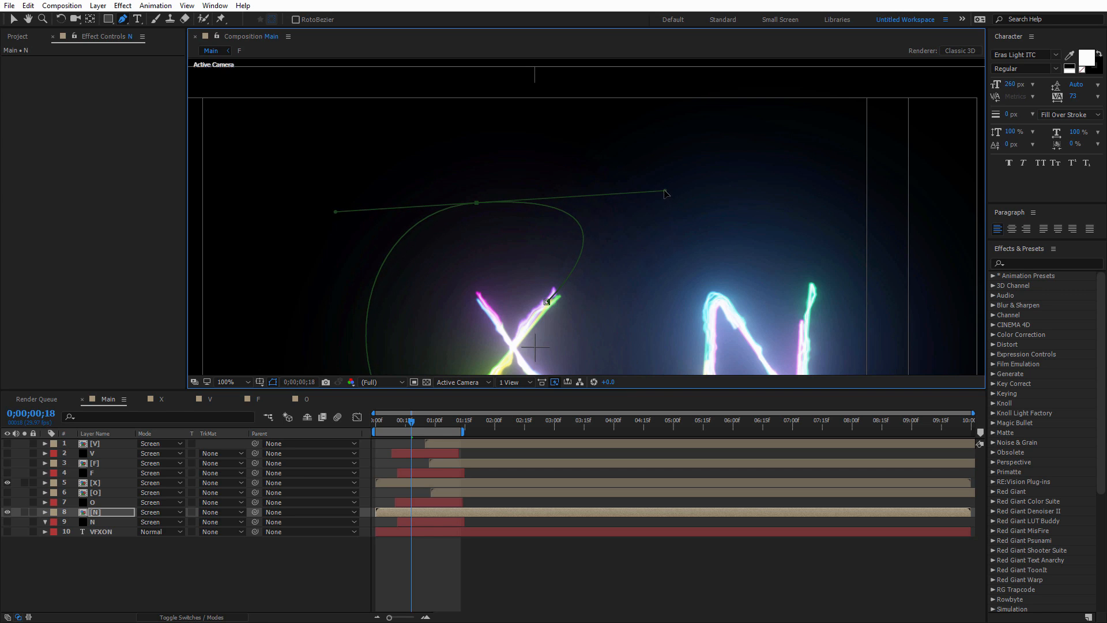
pyautogui.press(',')
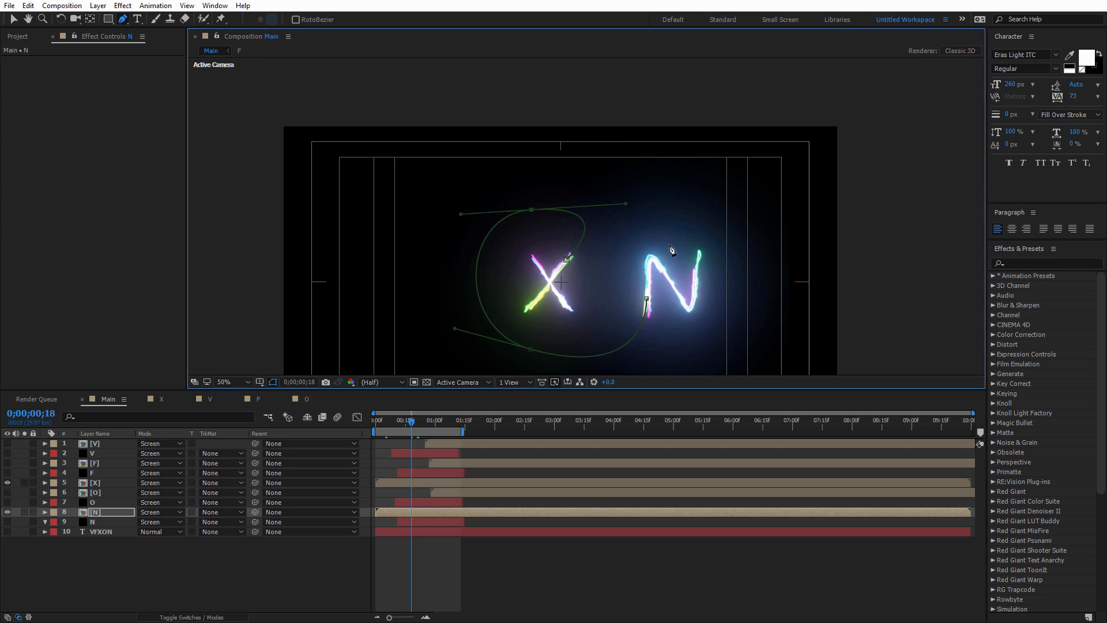
pyautogui.press('h')
pyautogui.moveTo(631, 304); pyautogui.dragTo(602, 244)
pyautogui.press('v')
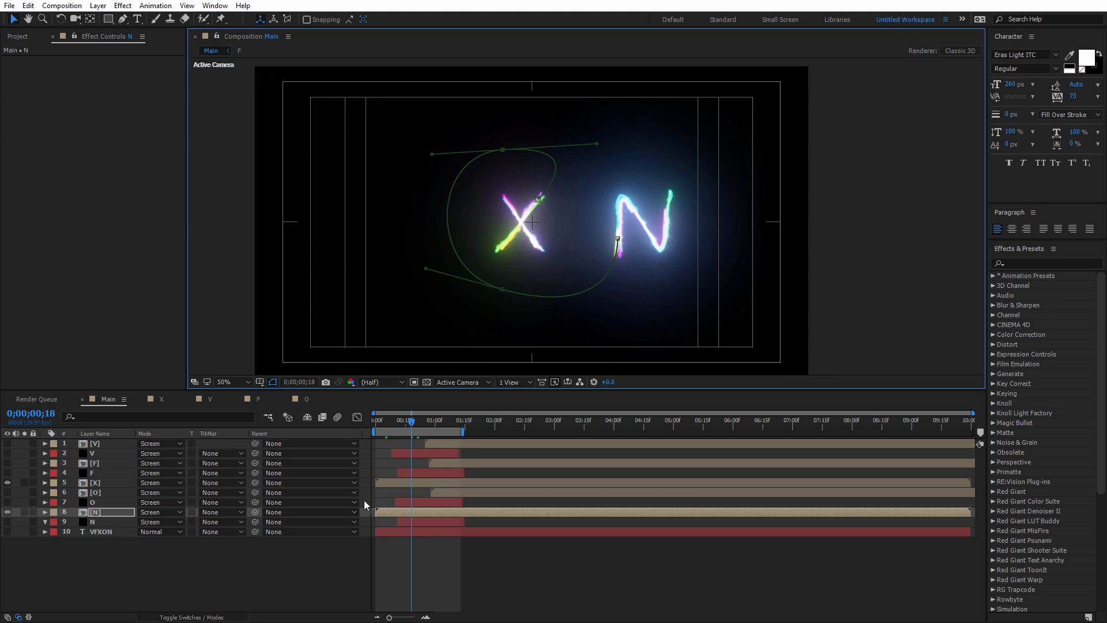
# Hide the N composition, show the N arc layer, and cut the new mask from the composition onto the arc layer
pyautogui.click(7, 511)
pyautogui.click(7, 521)
pyautogui.click(419, 521)
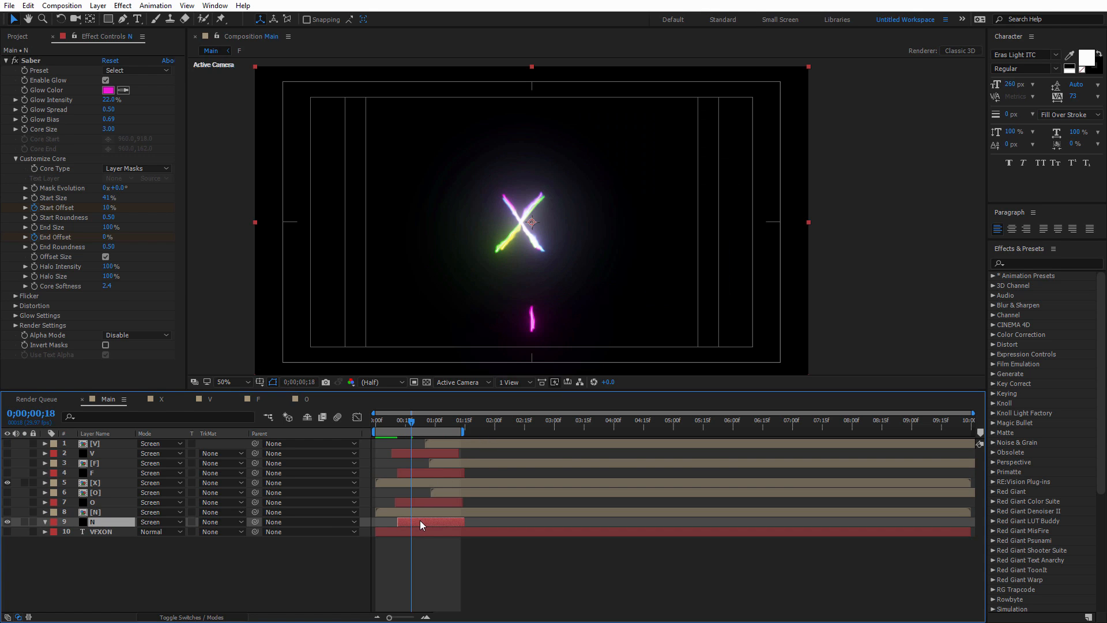
pyautogui.click(112, 511)
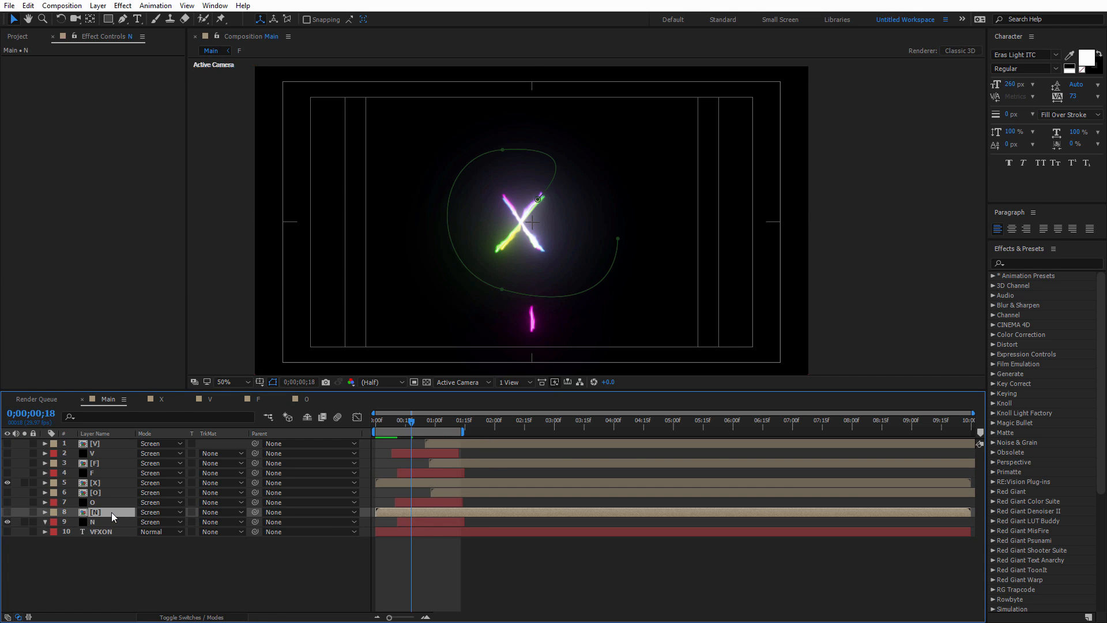
pyautogui.press('m')
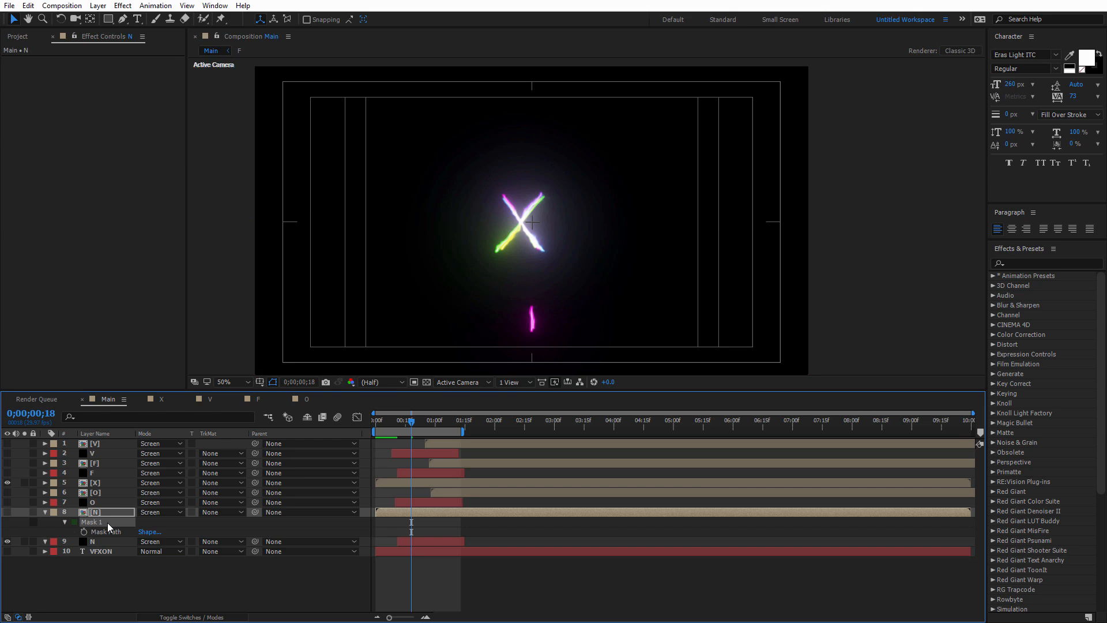
pyautogui.hotkey('ctrl', 'x')
pyautogui.click(106, 523)
pyautogui.hotkey('ctrl', 'v')
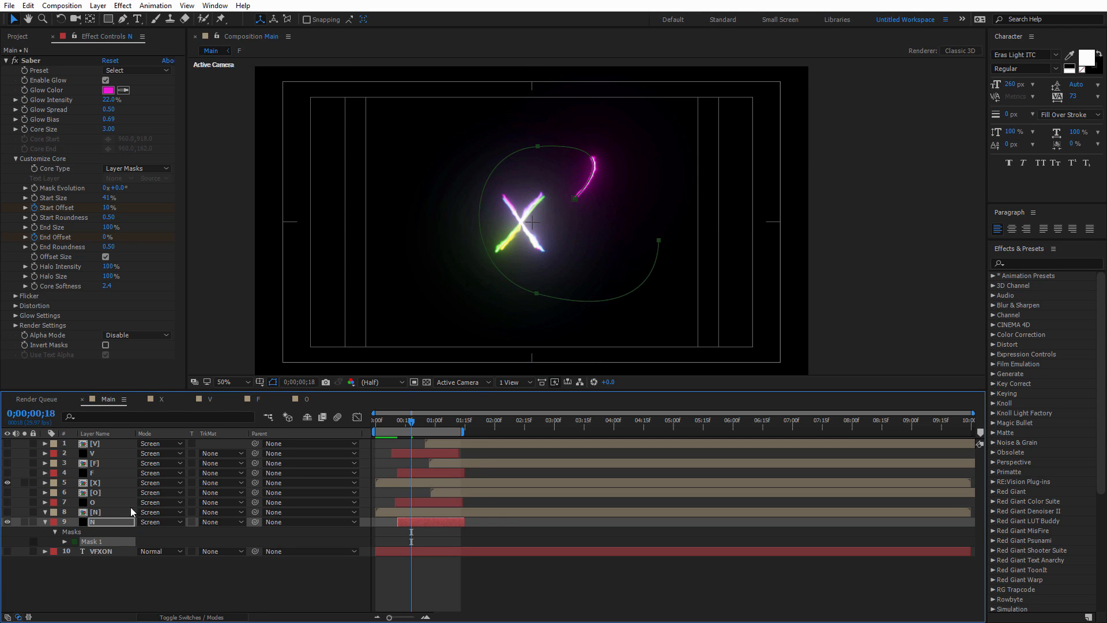
# Copy the green Glow Color from the bottommost Sabre layer in the N composition to the N arc layer in Main
pyautogui.doubleClick(105, 513)
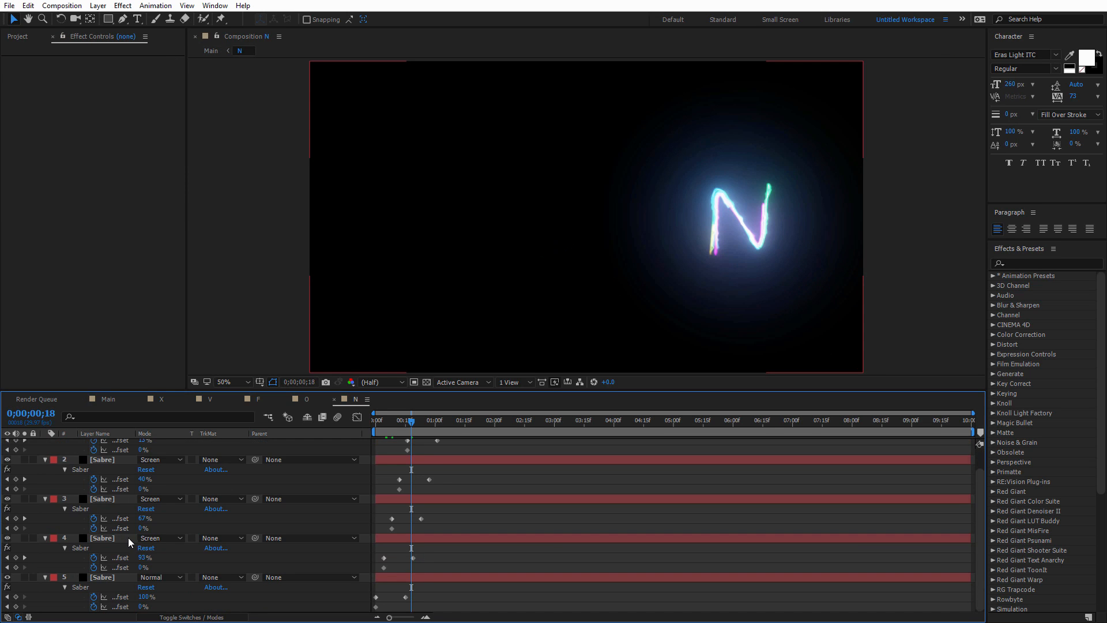
pyautogui.click(105, 577)
pyautogui.click(108, 90)
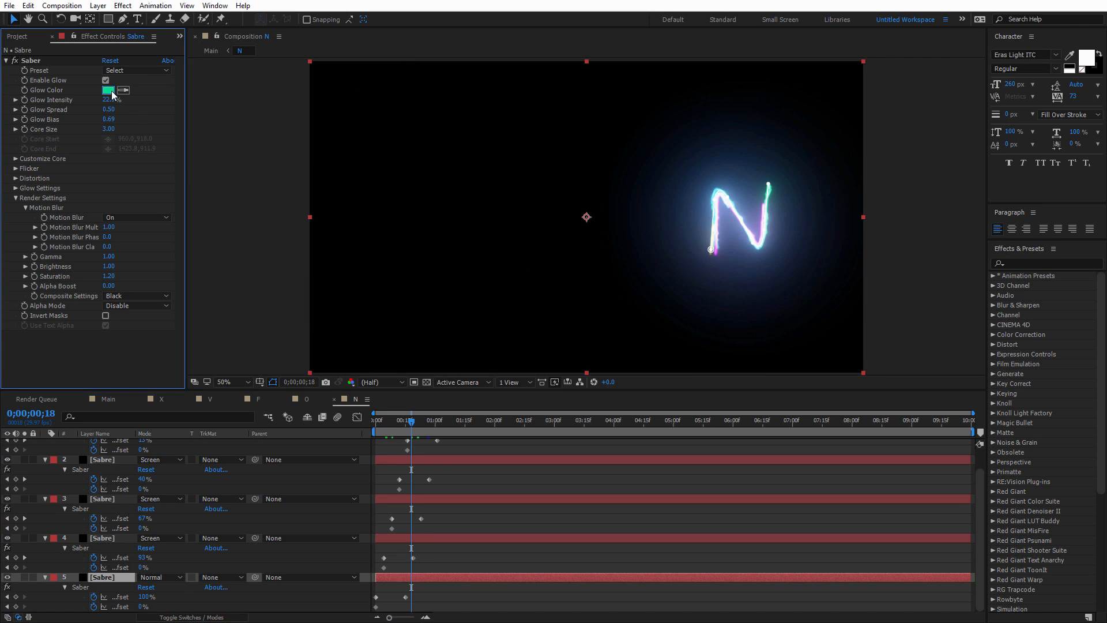
pyautogui.click(269, 221)
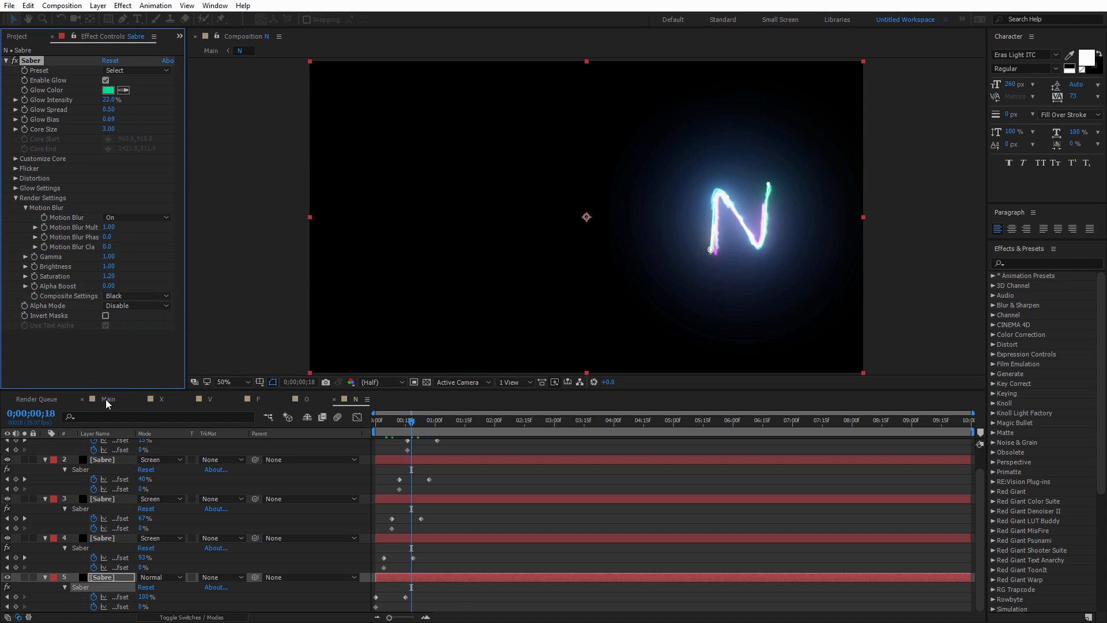
pyautogui.click(108, 398)
pyautogui.click(105, 522)
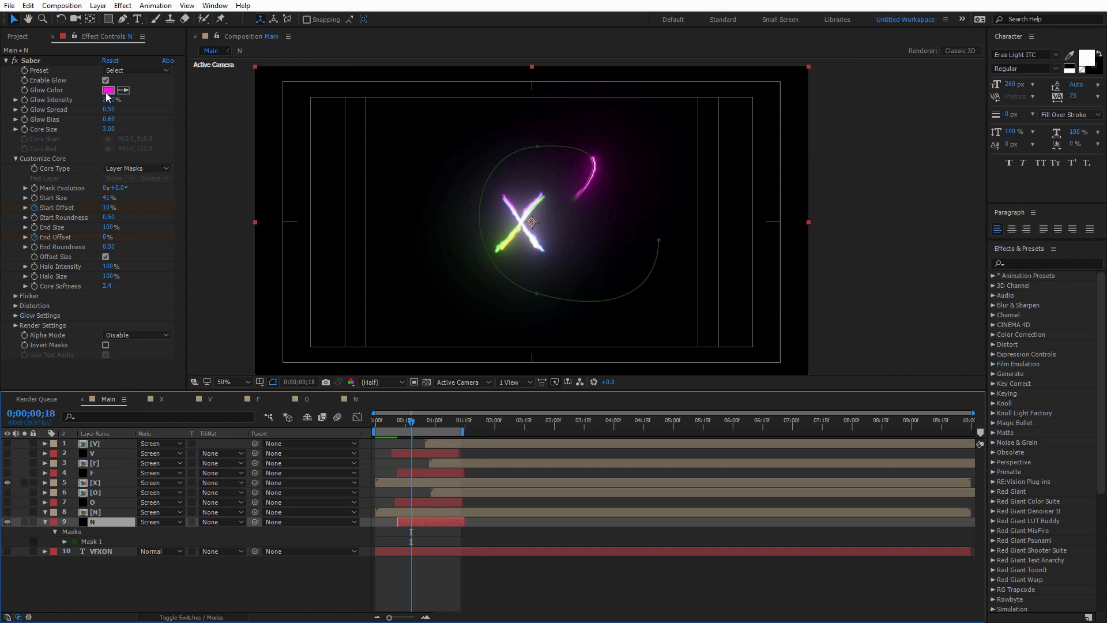
pyautogui.click(108, 90)
pyautogui.click(268, 221)
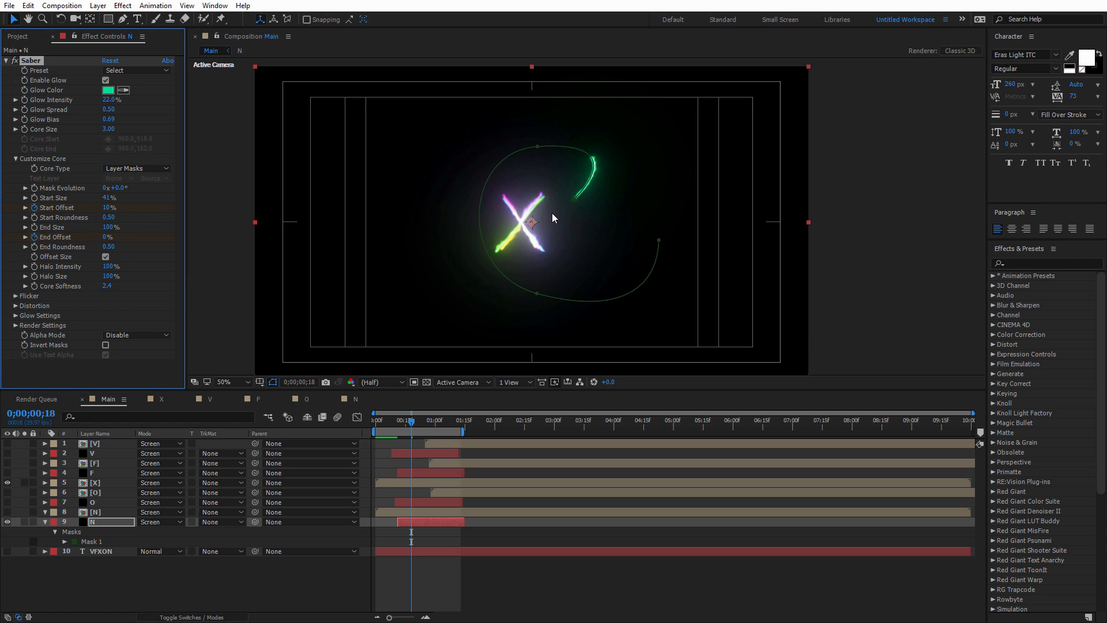
pyautogui.click(104, 523)
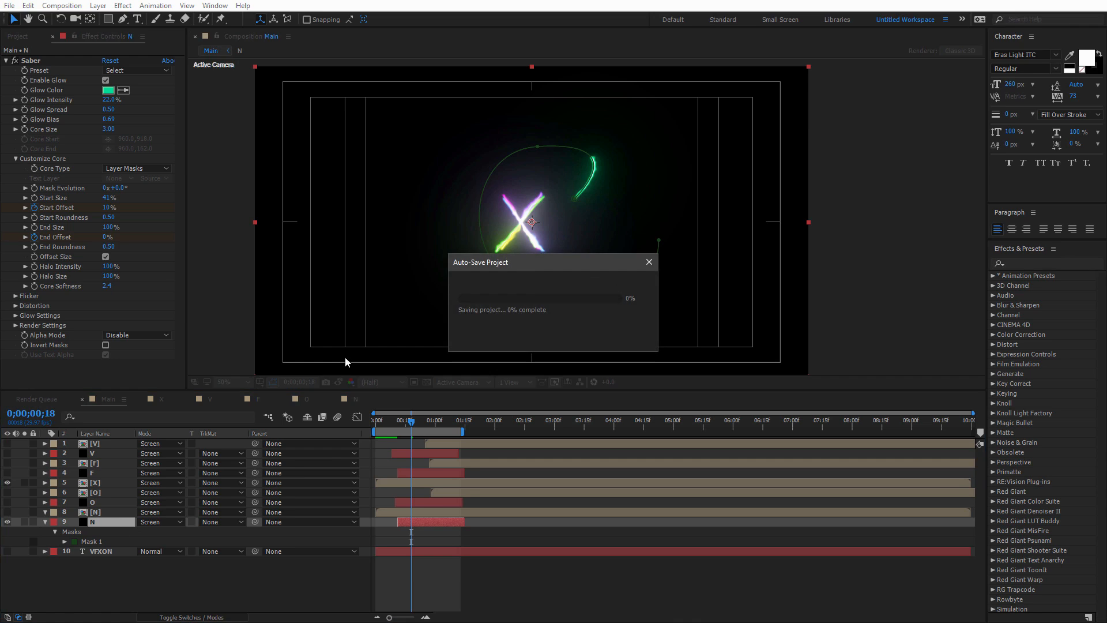
pyautogui.click(105, 512)
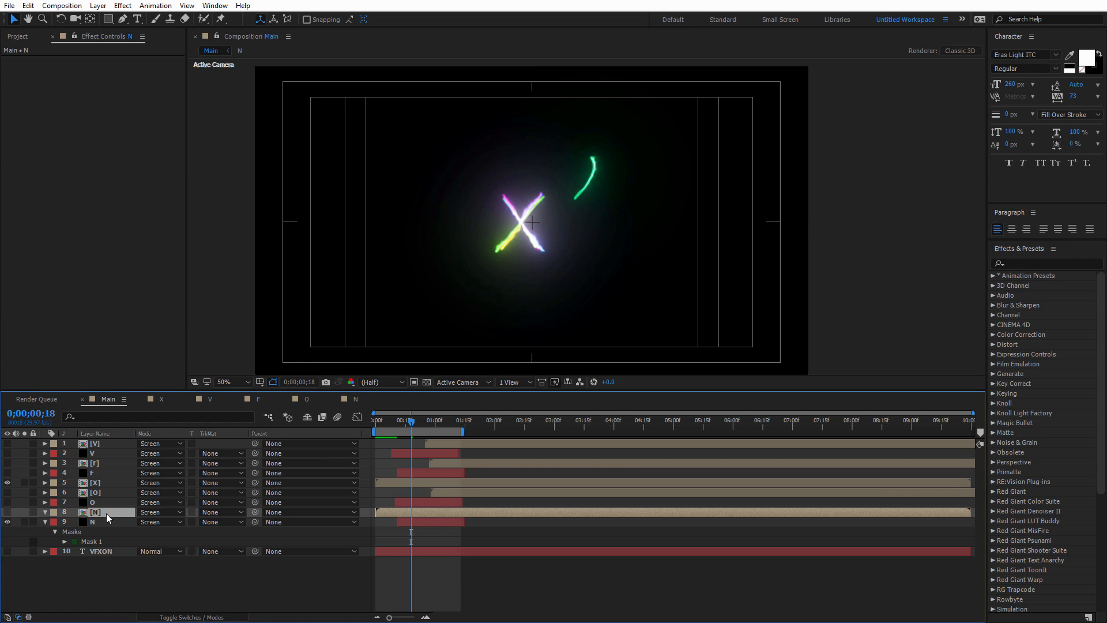
pyautogui.click(106, 519)
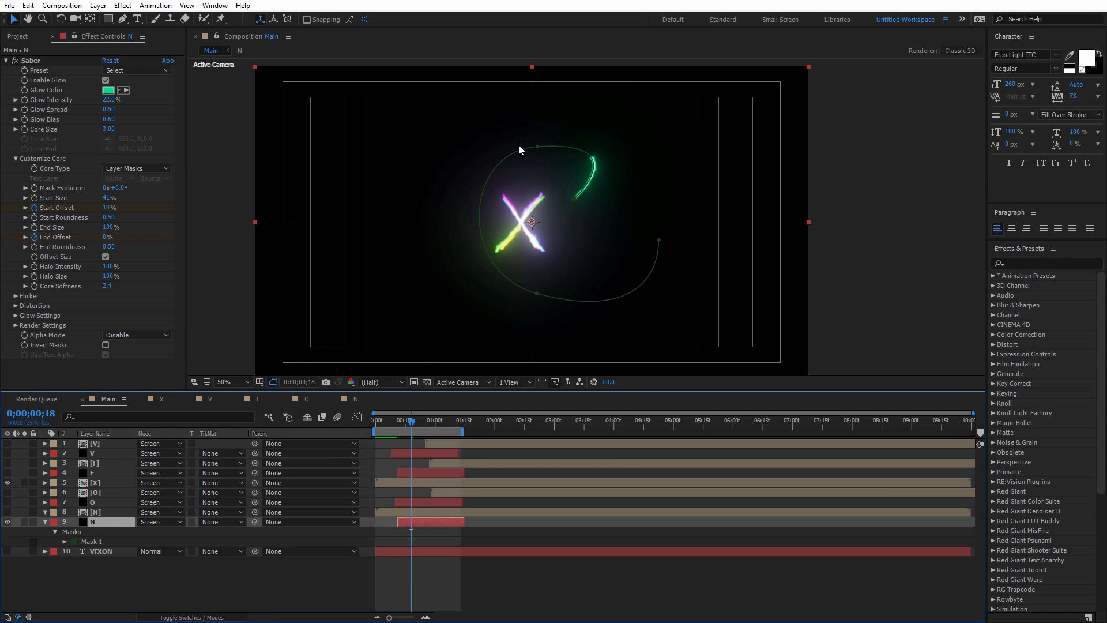
pyautogui.moveTo(518, 151); pyautogui.dragTo(502, 155)
pyautogui.hotkey('ctrl', 'z')
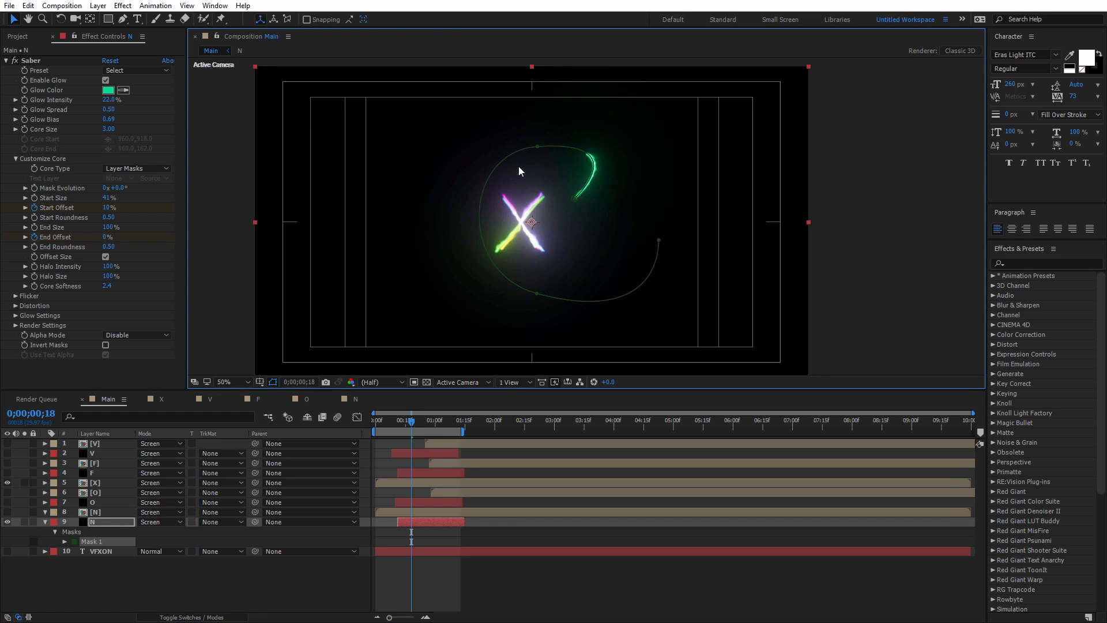
# Shift the N arc layer's whole mask left so its path starts at the X's upper-right tip
pyautogui.doubleClick(94, 542)
pyautogui.click(303, 36)
pyautogui.click(108, 540)
pyautogui.hotkey('shift', 'Left')
pyautogui.hotkey('shift', 'Left')
pyautogui.hotkey('shift', 'Left')
pyautogui.hotkey('shift', 'Left')
pyautogui.hotkey('shift', 'Left')
pyautogui.hotkey('shift', 'Left')
pyautogui.hotkey('shift', 'Left')
pyautogui.hotkey('shift', 'Left')
pyautogui.hotkey('shift', 'Left')
pyautogui.hotkey('shift', 'Left')
pyautogui.hotkey('shift', 'Left')
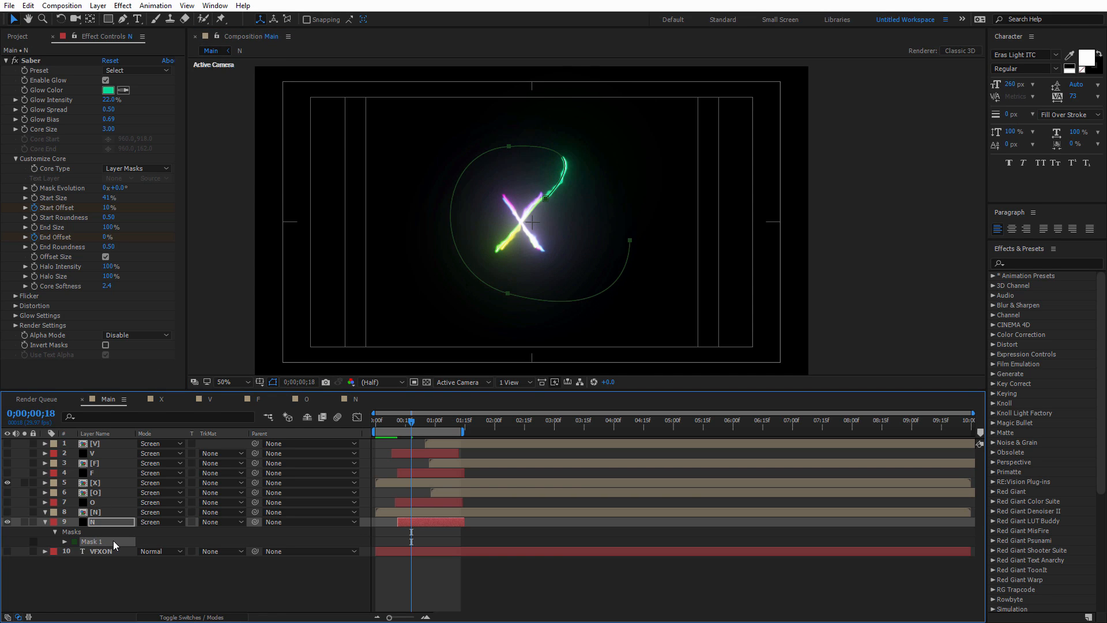
pyautogui.hotkey('shift', 'Left')
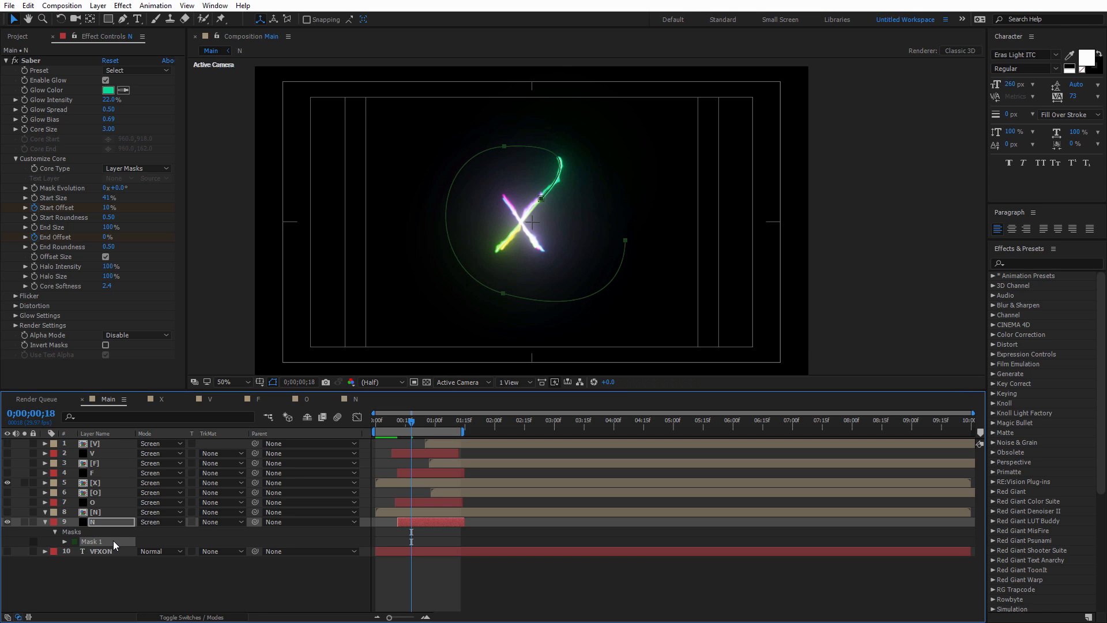
# Show the N composition and move the arc path's end point slightly left onto the N's left stem
pyautogui.click(7, 512)
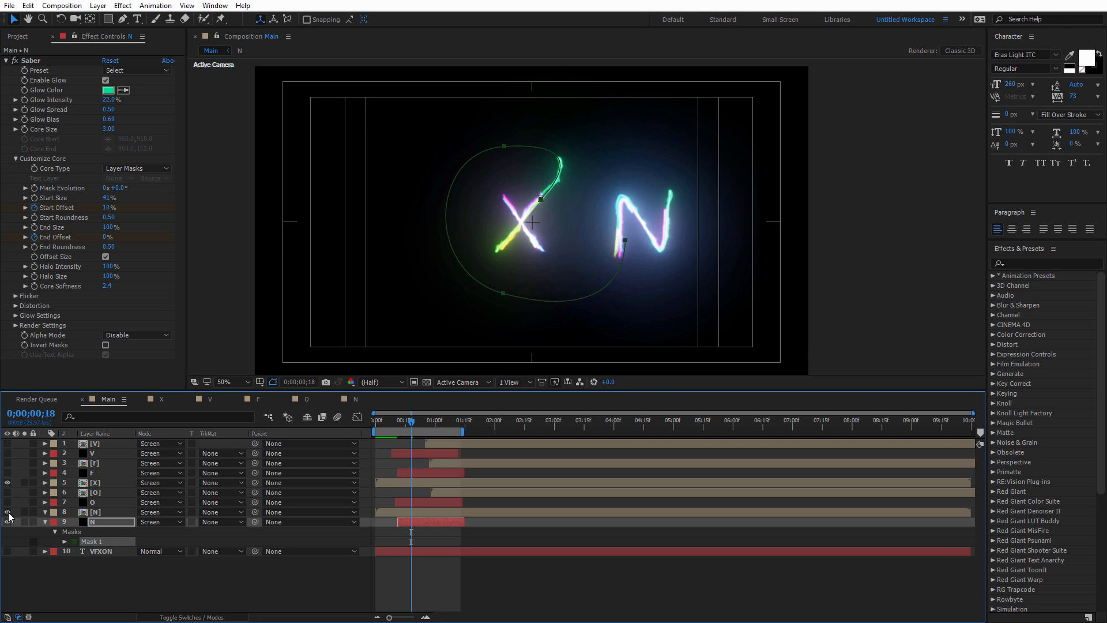
pyautogui.click(627, 241)
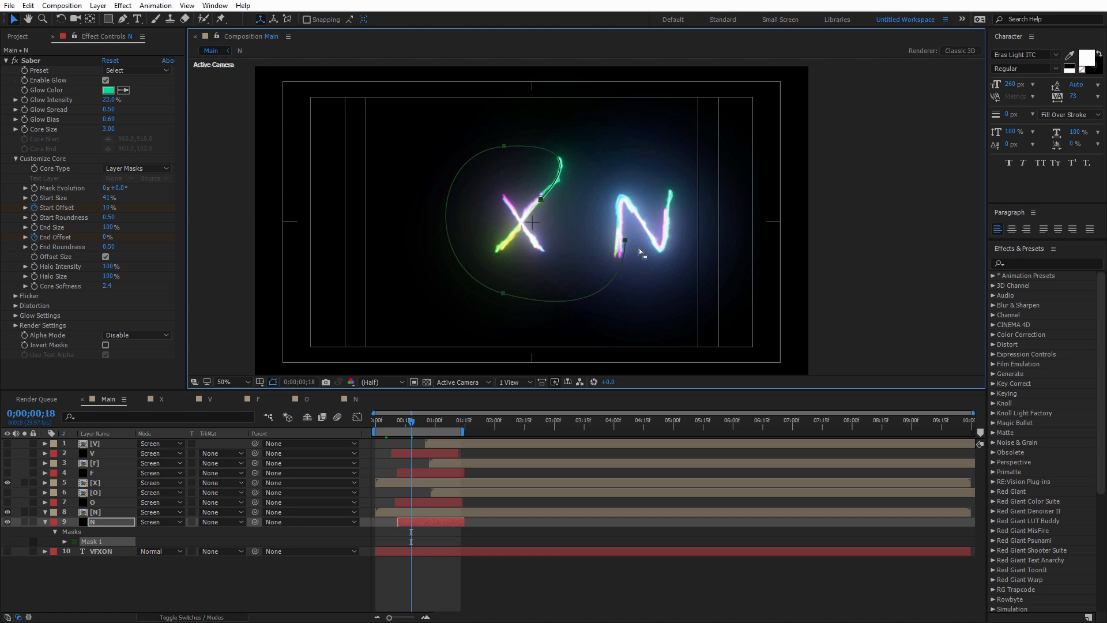
pyautogui.click(625, 241)
pyautogui.moveTo(621, 241); pyautogui.dragTo(619, 240)
# Move the N composition layer to start at 0;00;00;29 in Main and preview the transition from its arc
pyautogui.click(7, 512)
pyautogui.moveTo(412, 423)
pyautogui.mouseDown()
pyautogui.moveTo(449, 423)
pyautogui.moveTo(434, 426)
pyautogui.mouseUp()
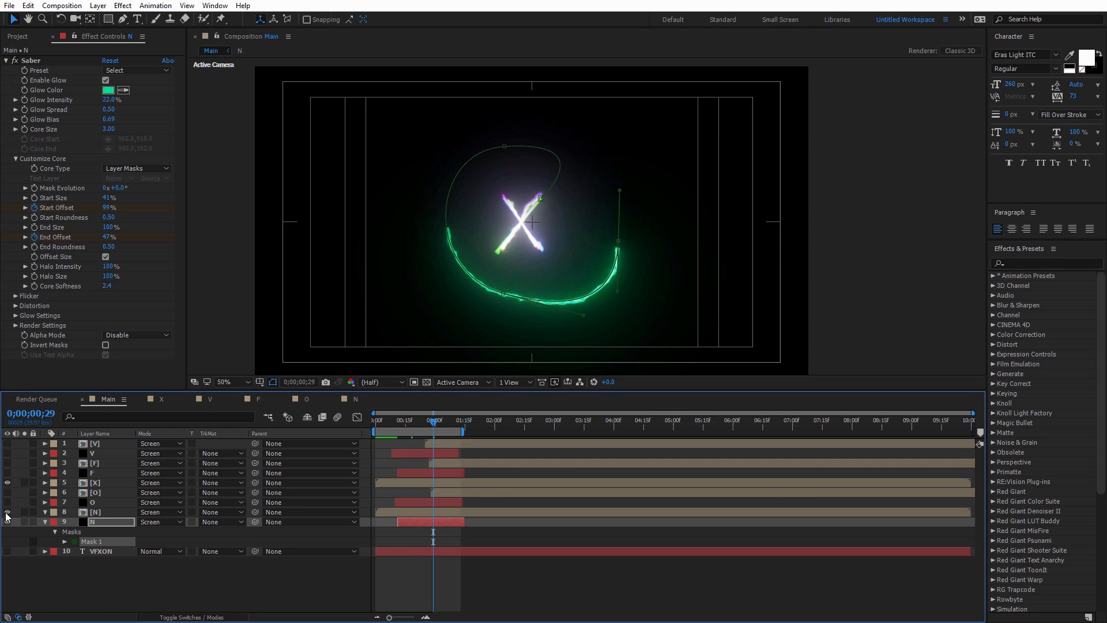
pyautogui.click(104, 513)
pyautogui.moveTo(378, 511); pyautogui.dragTo(438, 512)
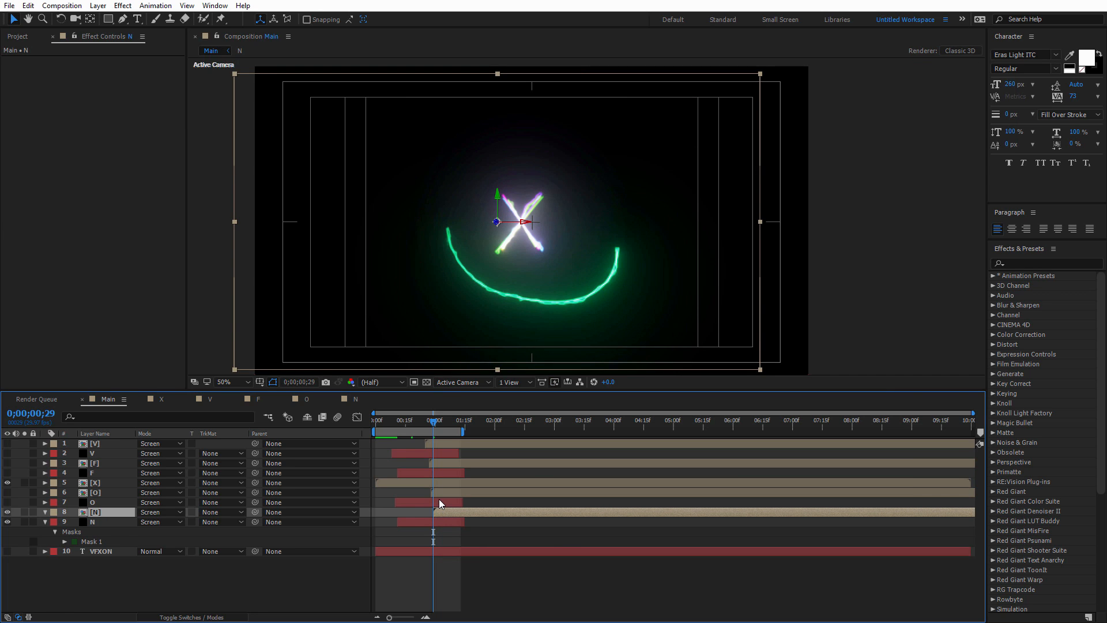
pyautogui.press('space')
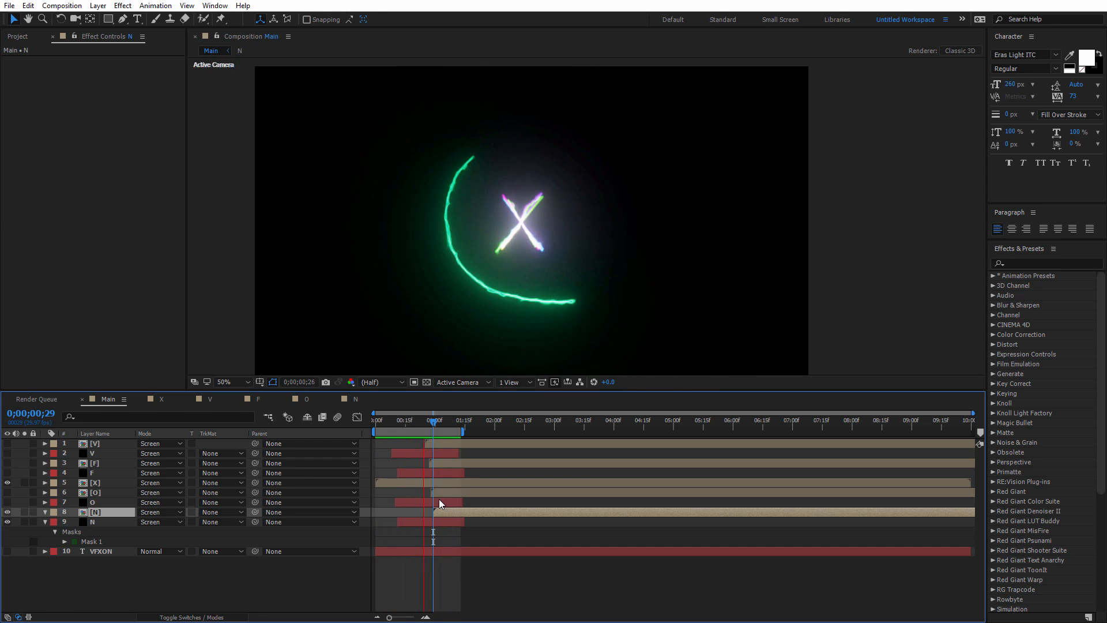
pyautogui.press('space')
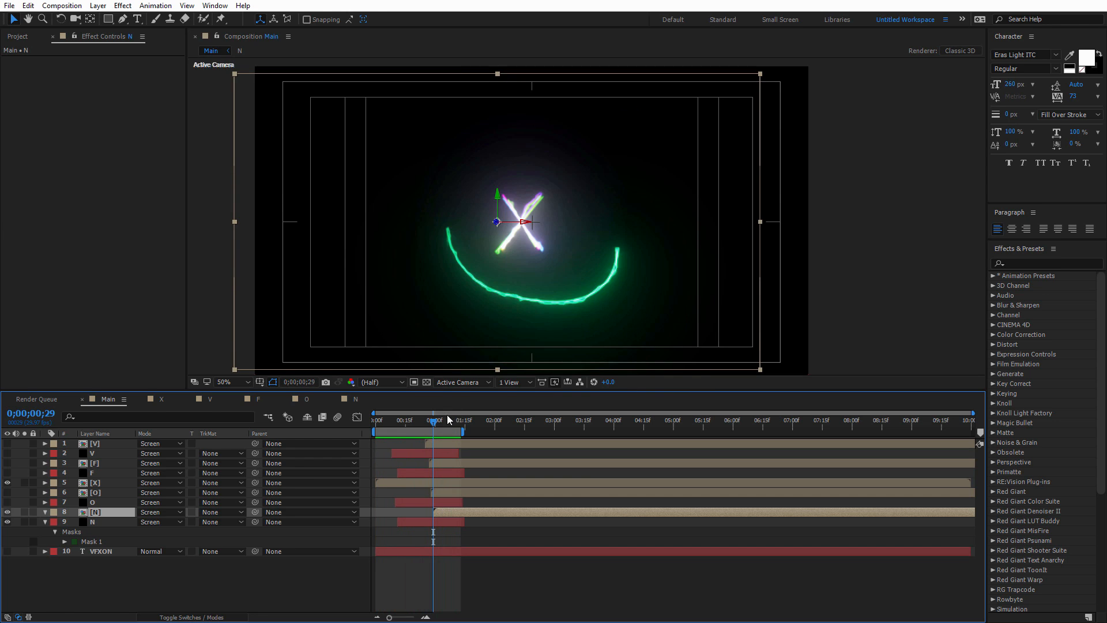
# Inspect where the green arc meets the N at 0;00;01;03 and preview the animation
pyautogui.moveTo(435, 422); pyautogui.dragTo(442, 421)
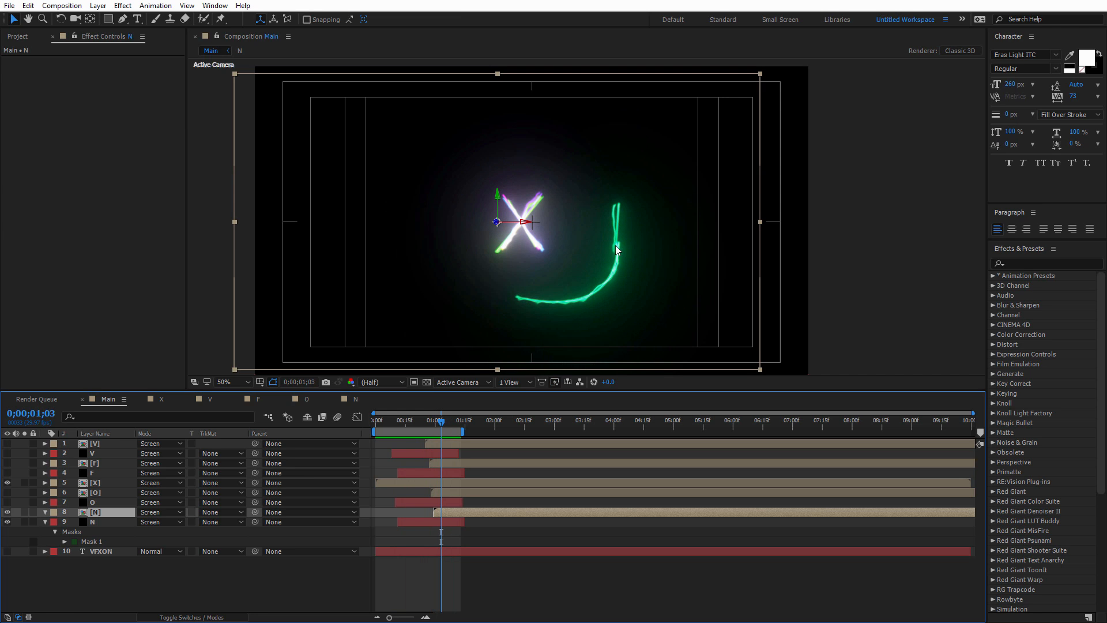
pyautogui.click(103, 522)
pyautogui.scroll(2, 649, 254)
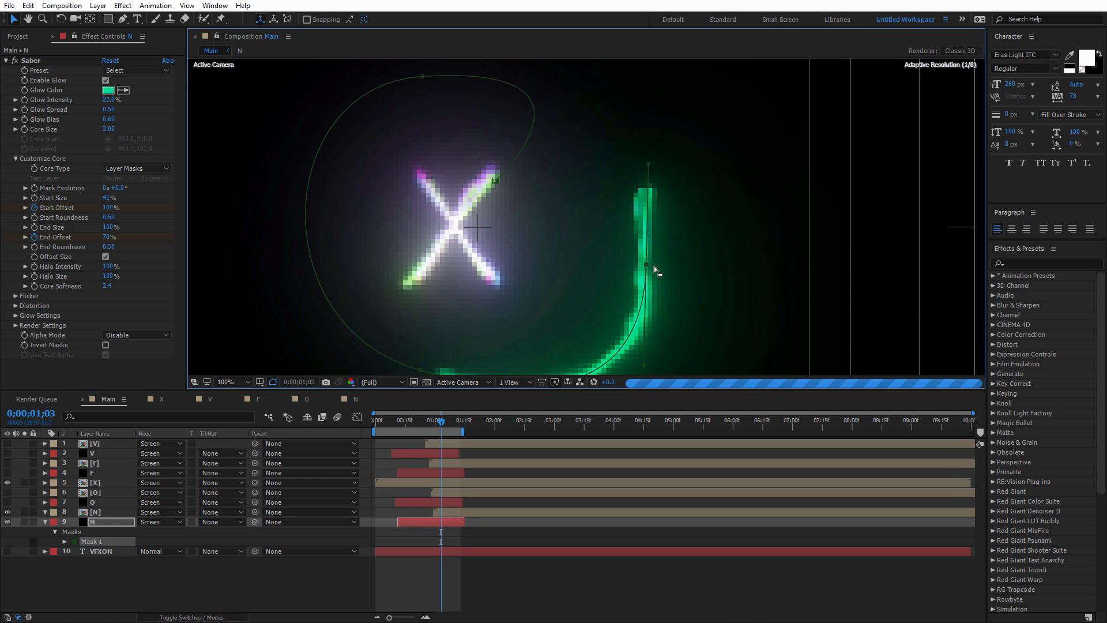
pyautogui.scroll(-2, 665, 273)
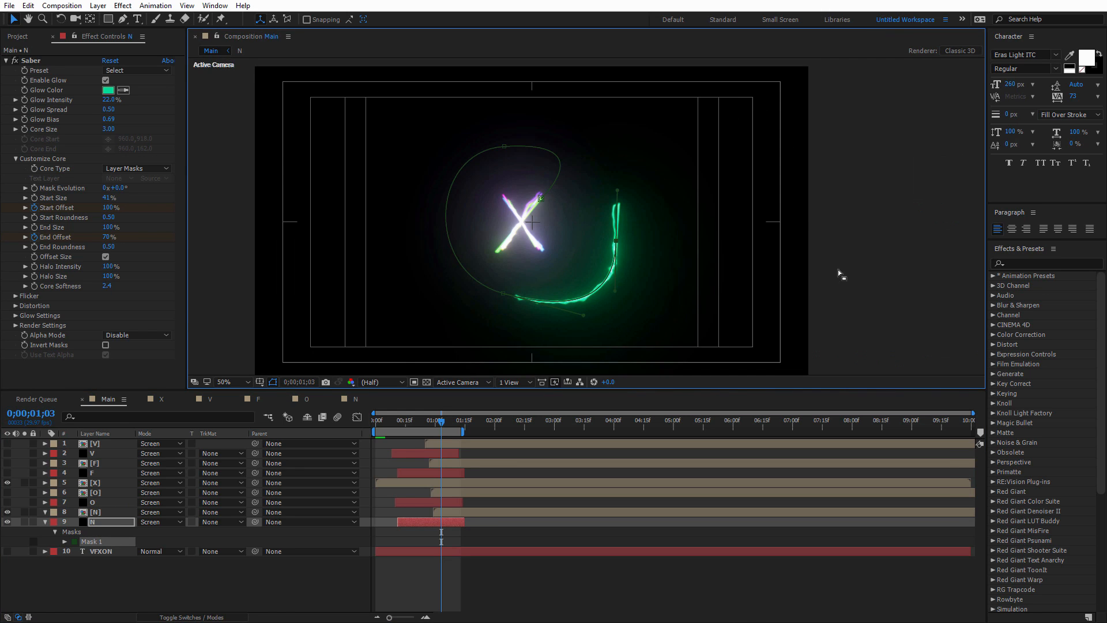
pyautogui.click(902, 264)
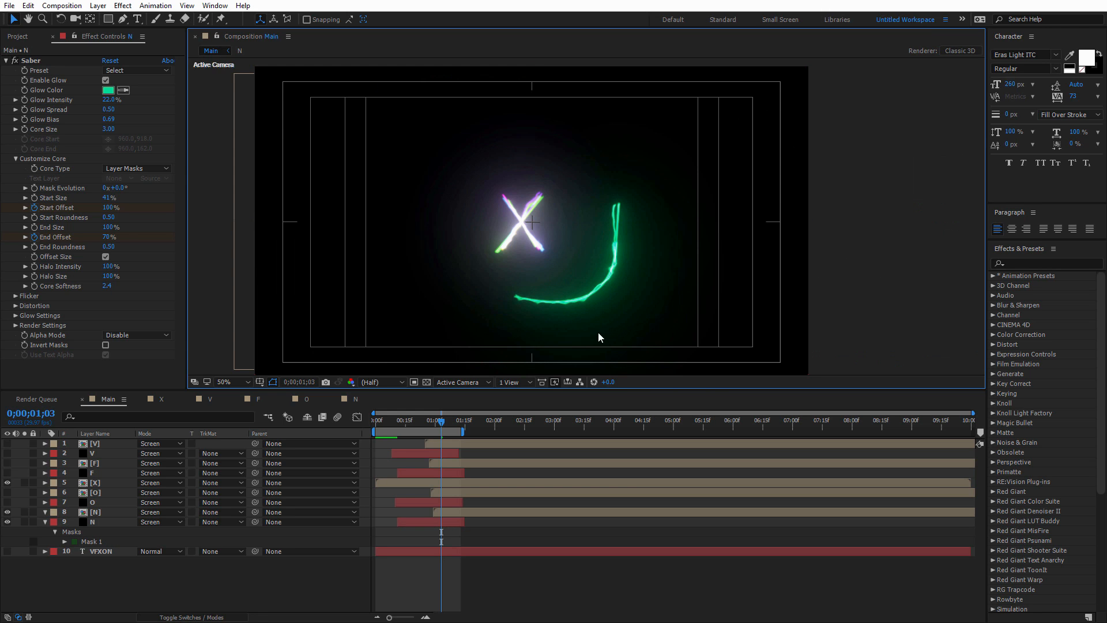
pyautogui.press('space')
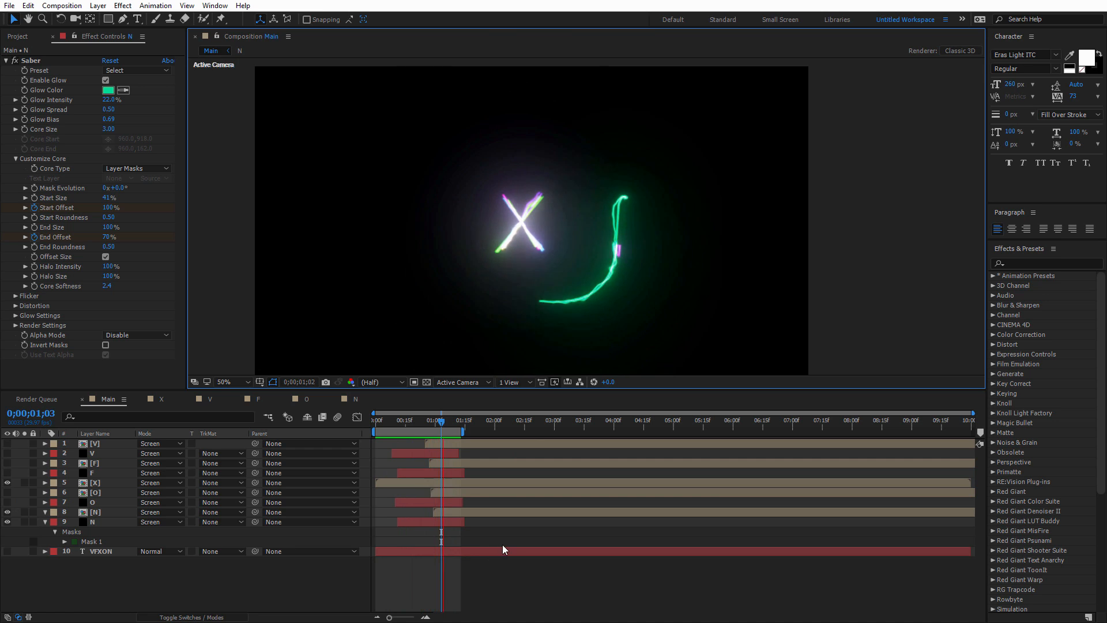
# Extend the work area's end to slightly past two seconds and check the arcs at 0;00;00;26
pyautogui.moveTo(461, 432); pyautogui.dragTo(506, 431)
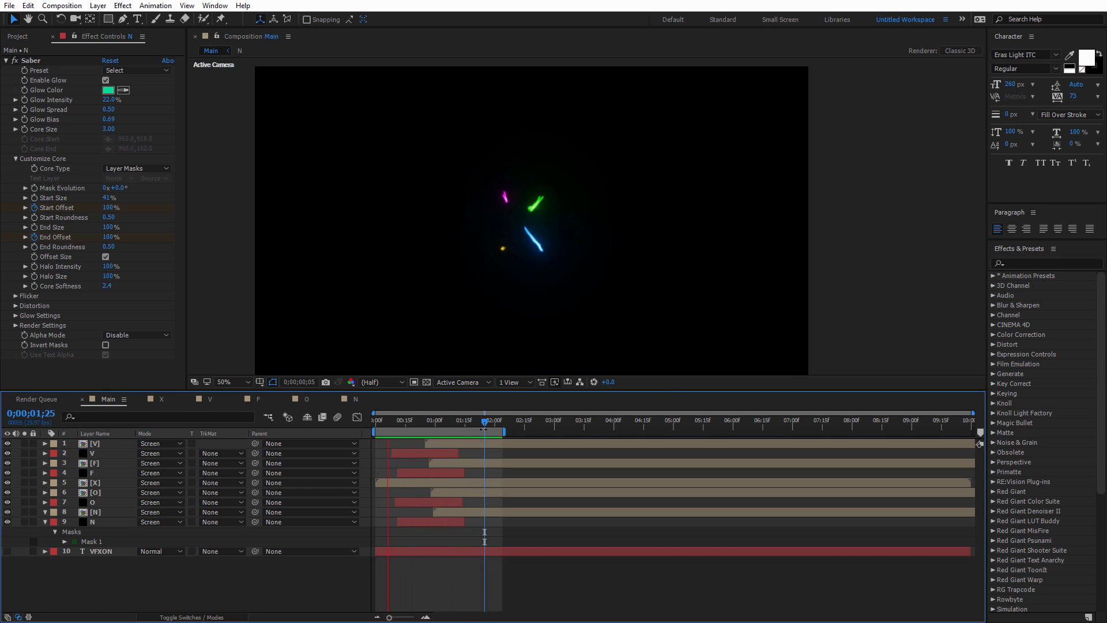
pyautogui.click(434, 424)
pyautogui.moveTo(435, 425); pyautogui.dragTo(429, 425)
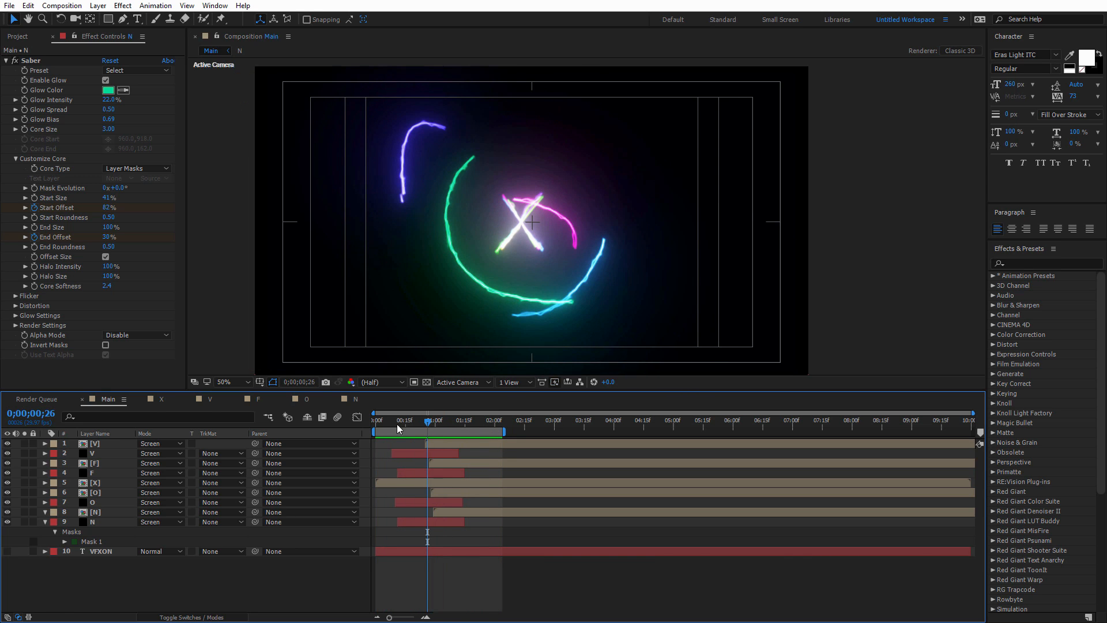
# Hide all letter compositions and arc layers except the N arc layer
pyautogui.click(99, 444)
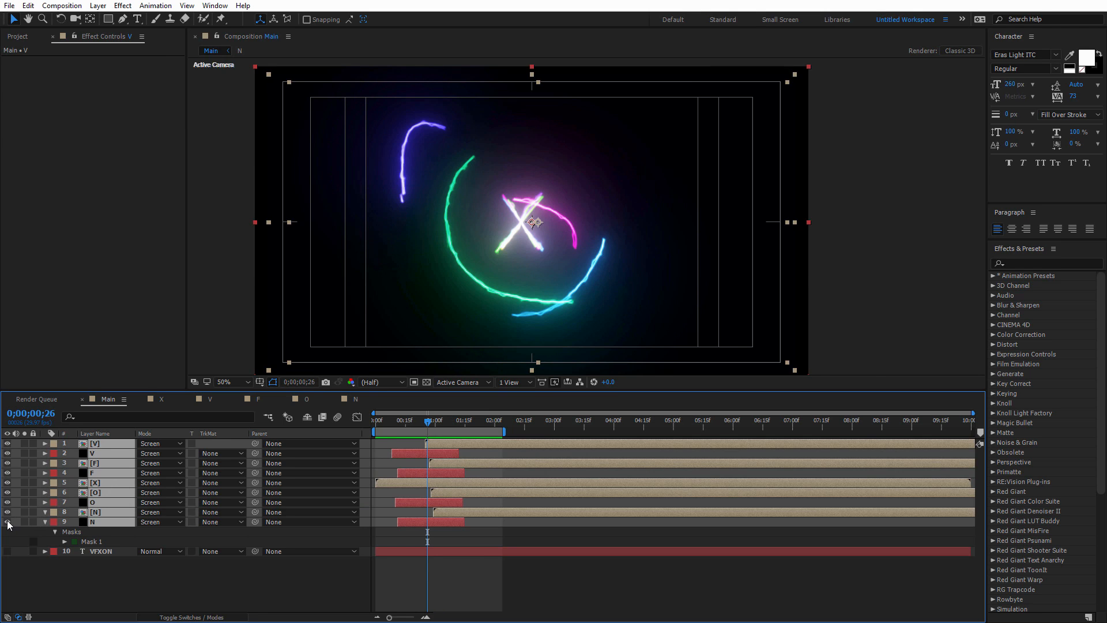
pyautogui.click(7, 522)
pyautogui.click(111, 534)
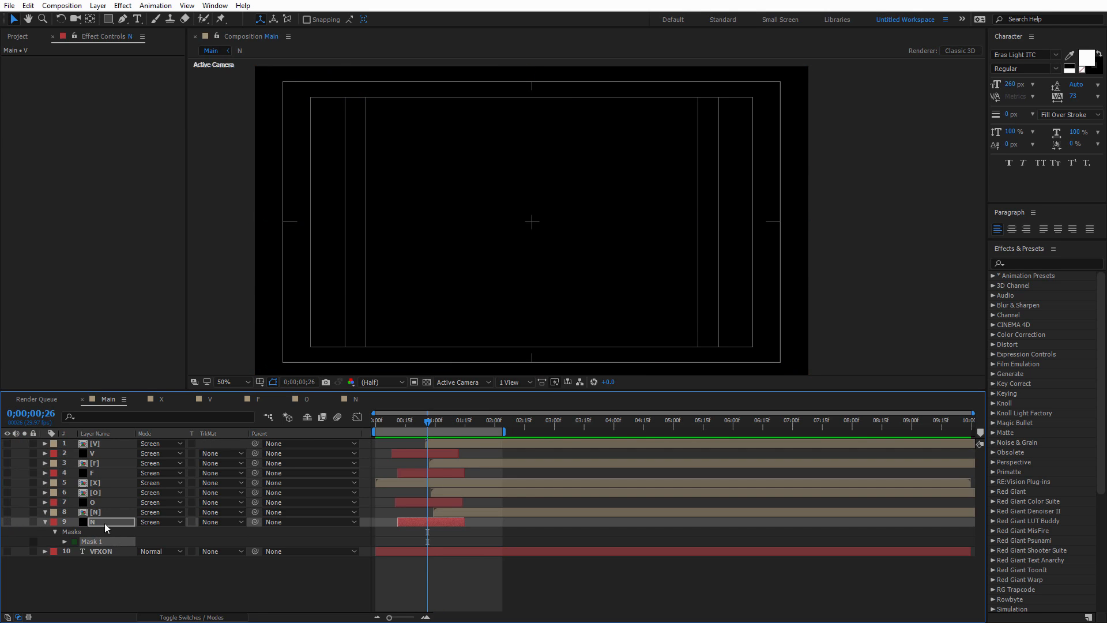
pyautogui.click(7, 522)
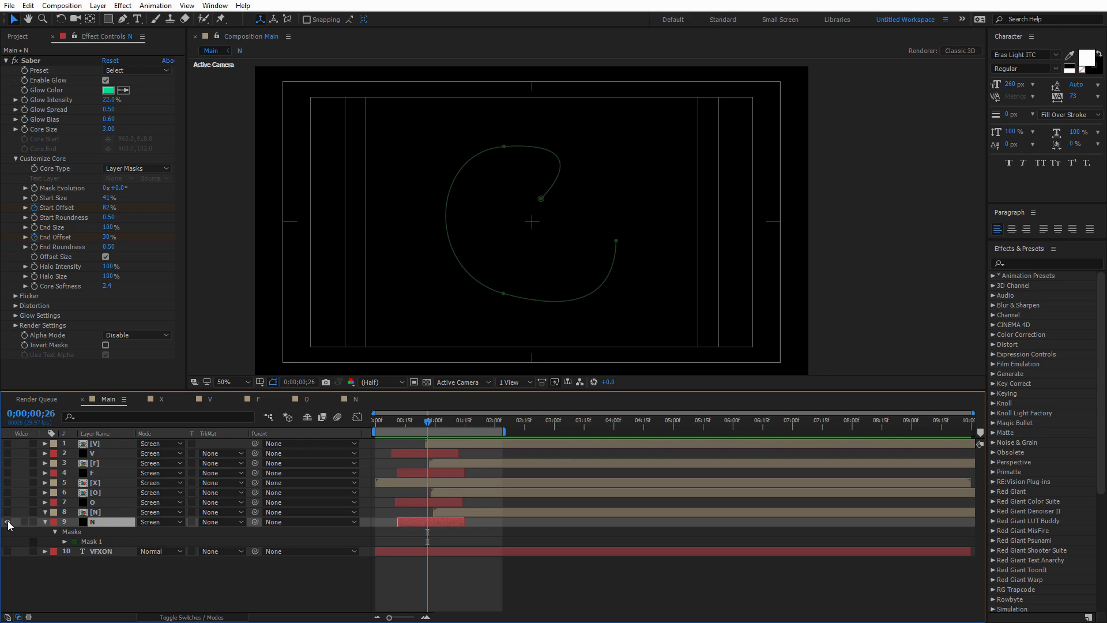
pyautogui.click(178, 575)
# Duplicate the N arc layer and apply the Arc Reactor preset to the copy's Saber effect
pyautogui.click(100, 524)
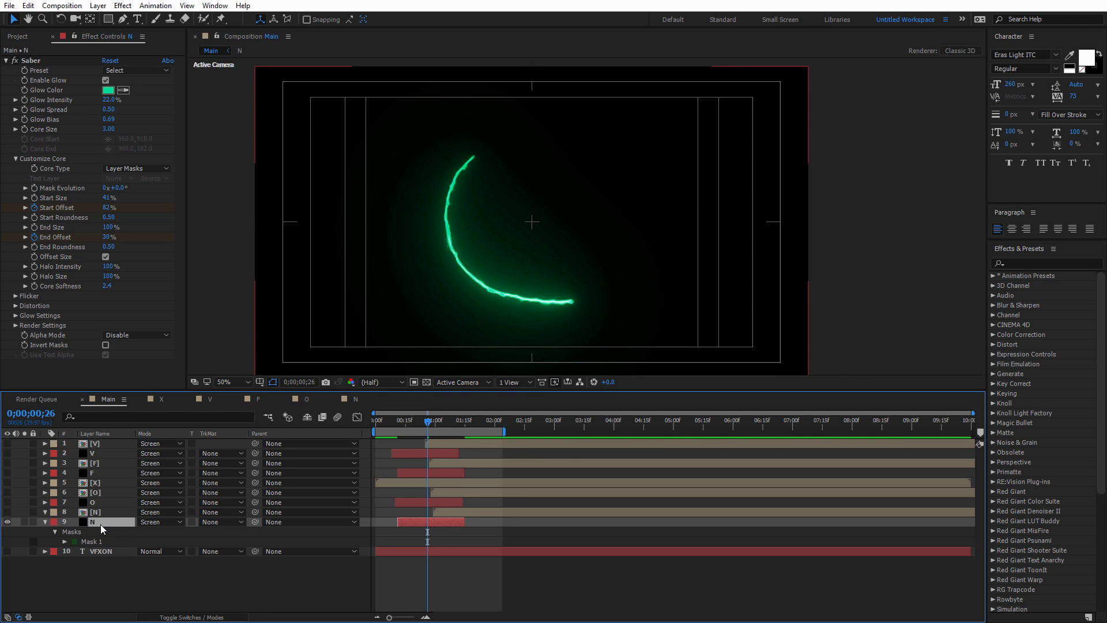
pyautogui.hotkey('ctrl', 'd')
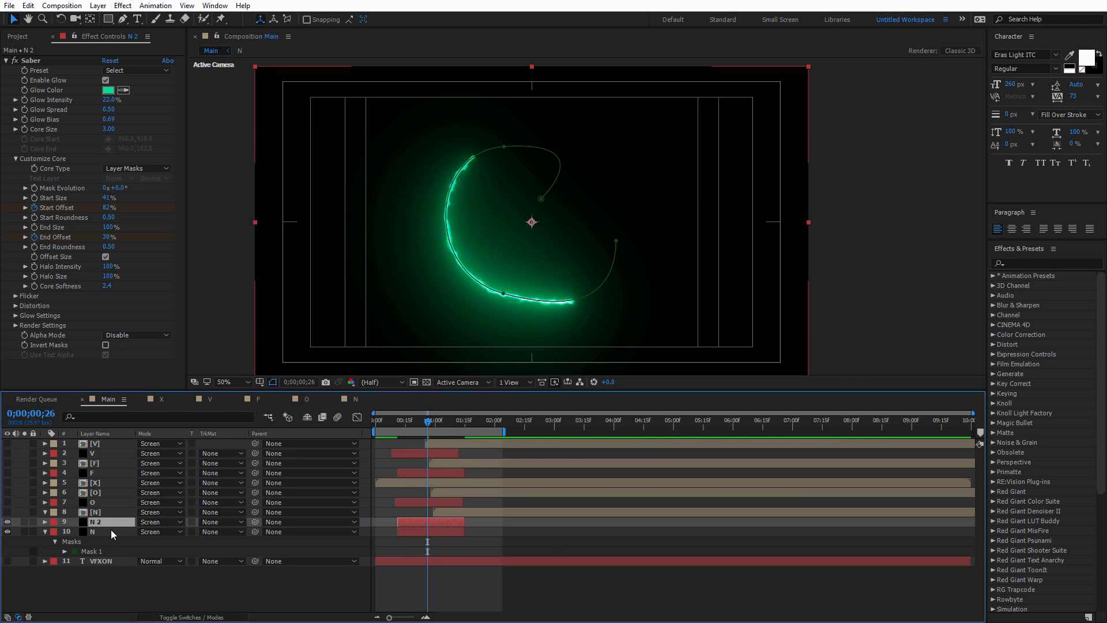
pyautogui.click(109, 71)
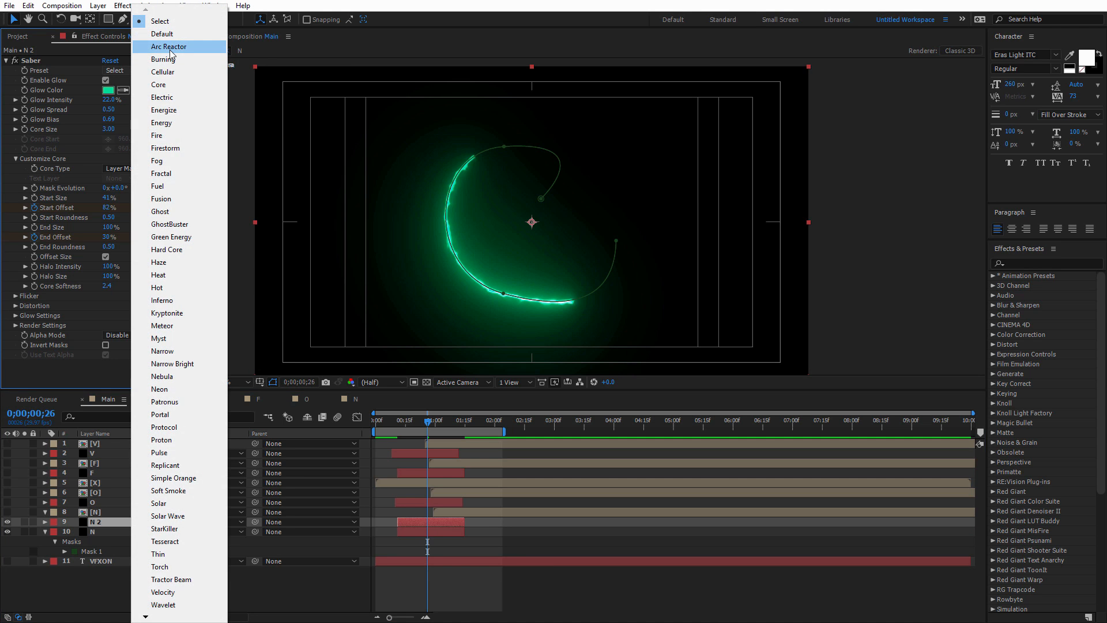
pyautogui.click(170, 48)
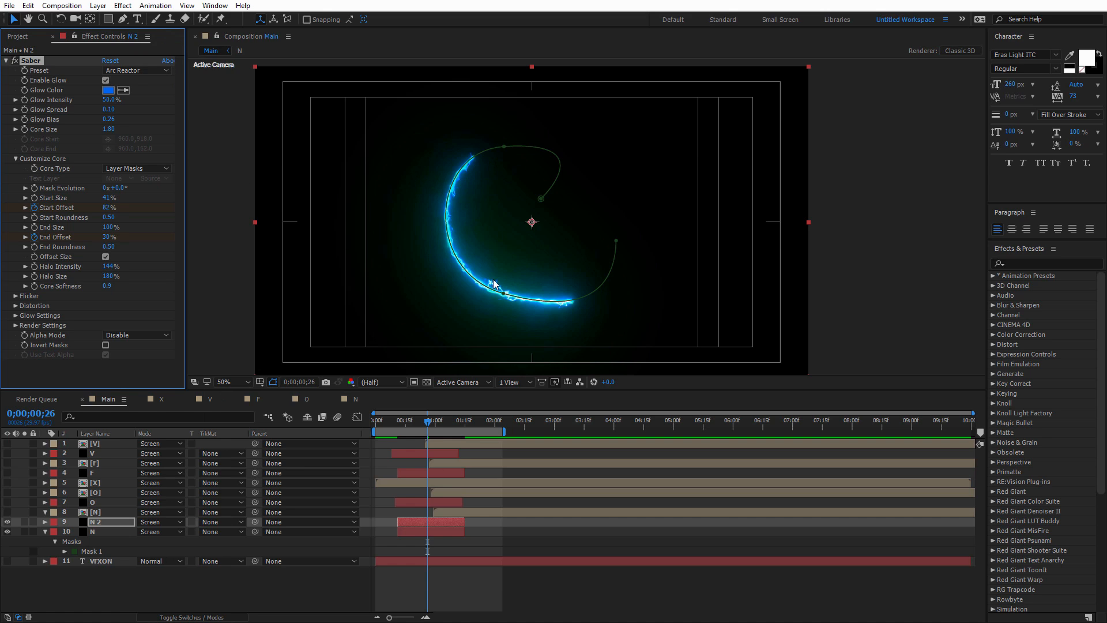
pyautogui.click(273, 279)
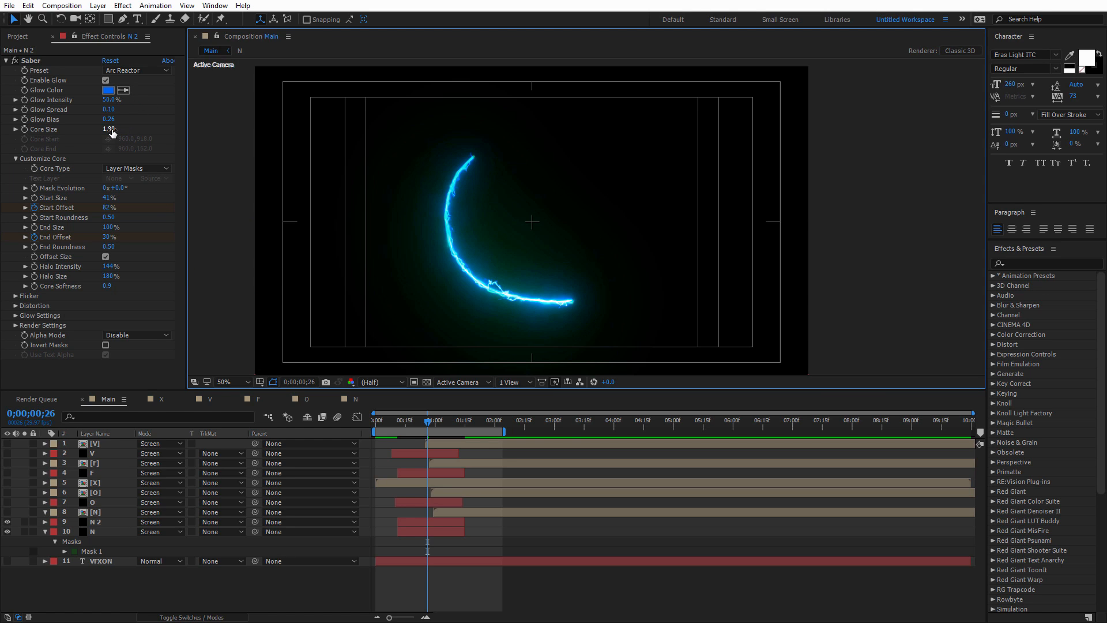
# Undo a trial Core Size reduction on the N 2 layer's Saber and set its Glow Bias to 0.09
pyautogui.moveTo(111, 130); pyautogui.dragTo(102, 130)
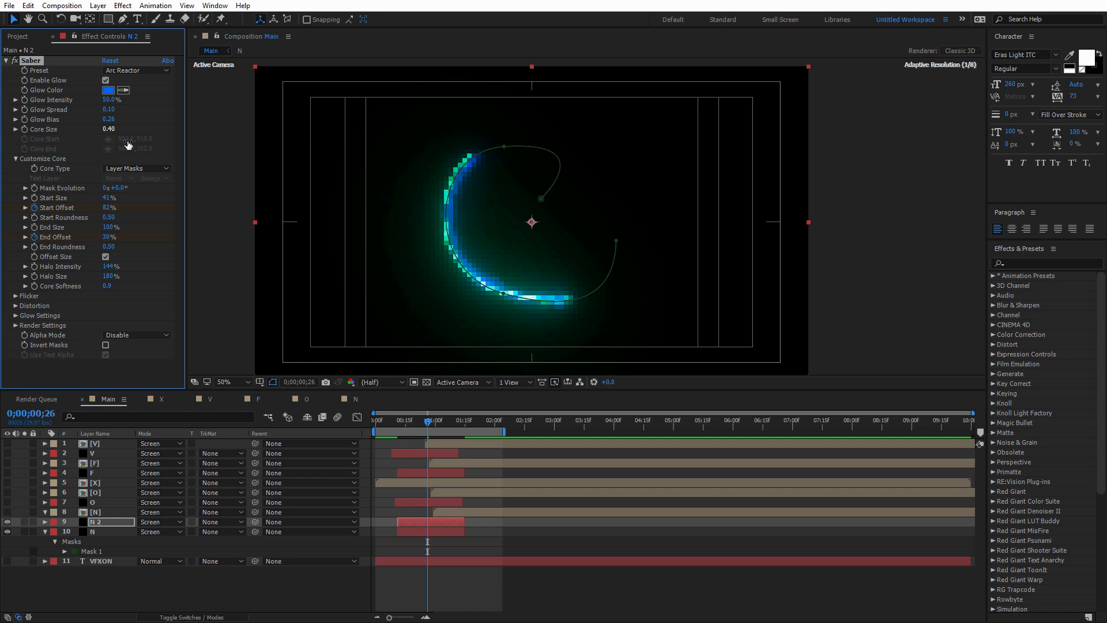
pyautogui.hotkey('ctrl', 'z')
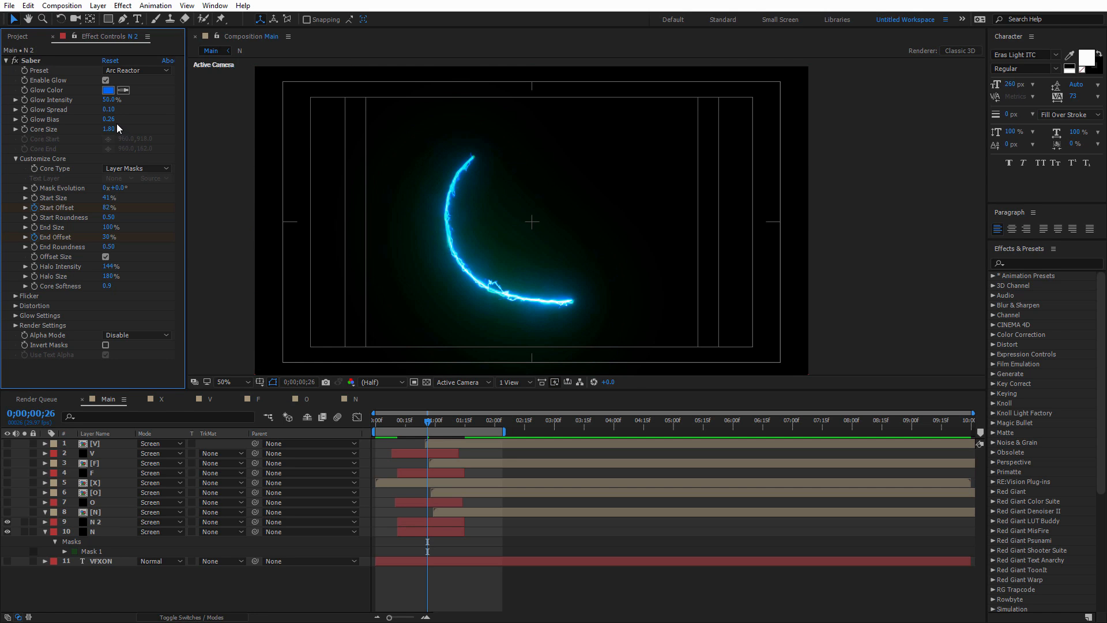
pyautogui.moveTo(109, 119); pyautogui.dragTo(101, 121)
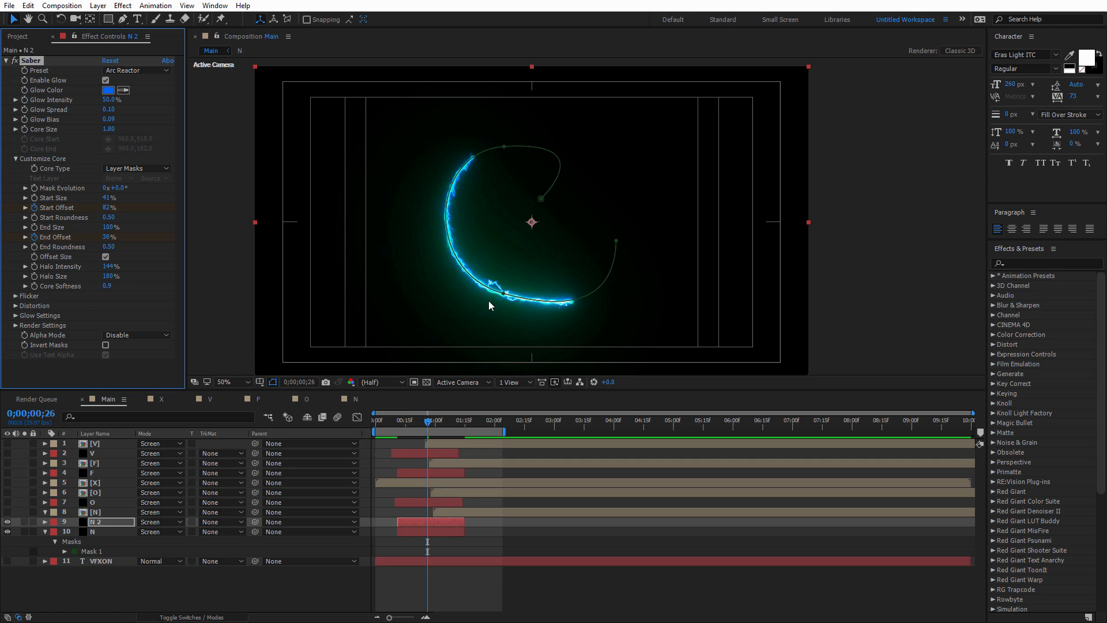
pyautogui.click(221, 283)
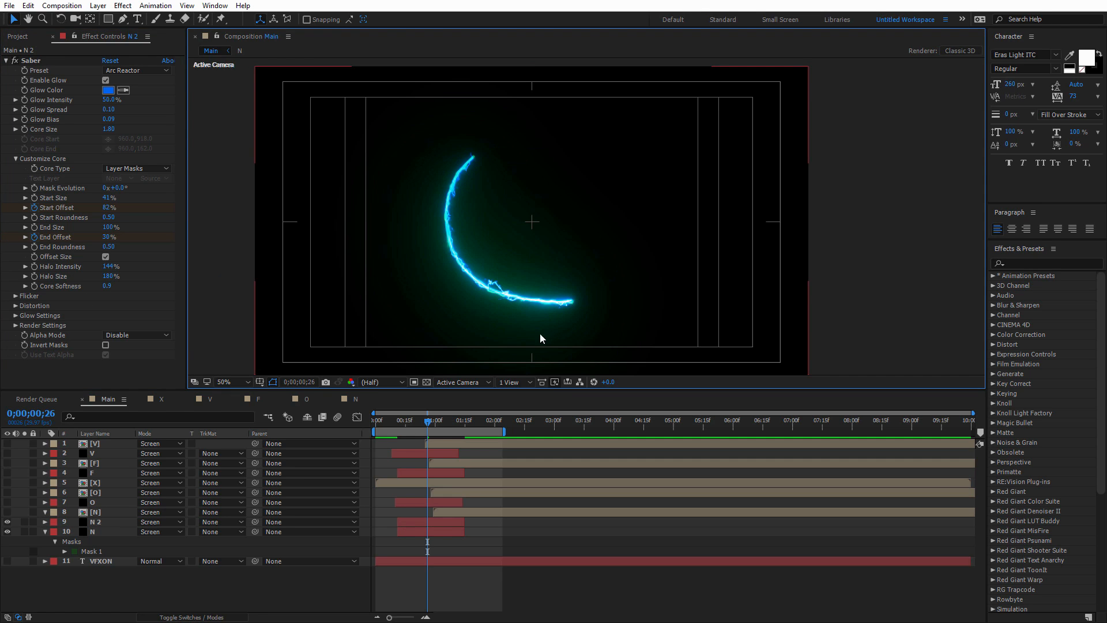
# Preview the layered arc, hide the N 2 layer, and show all letter compositions and original arc layers
pyautogui.press('space')
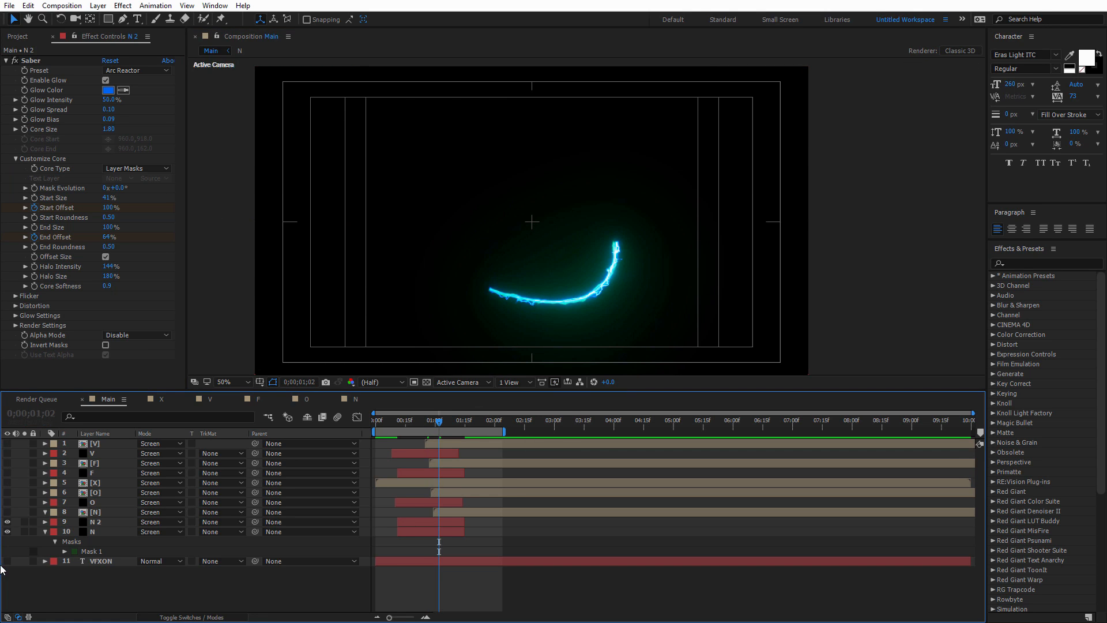
pyautogui.click(8, 522)
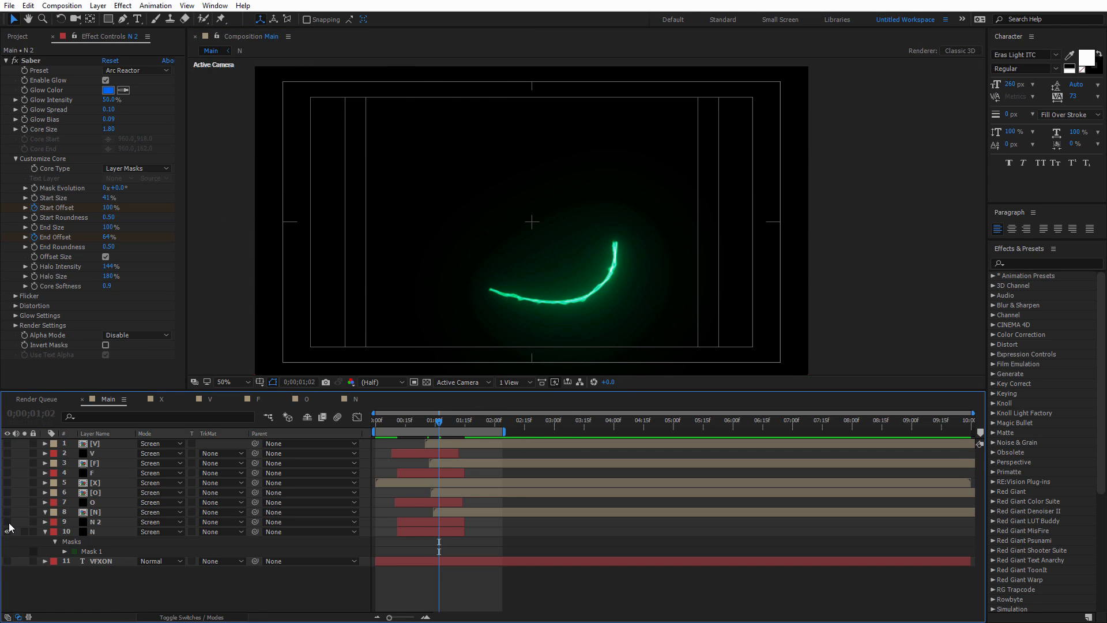
pyautogui.click(98, 512)
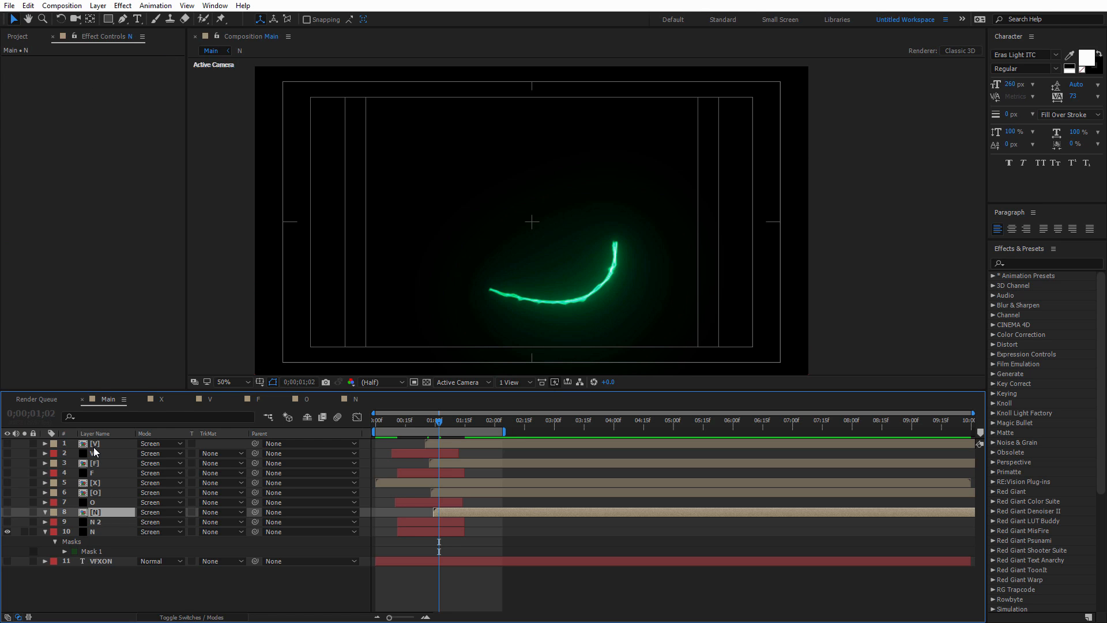
pyautogui.keyDown('shift'); pyautogui.click(94, 444); pyautogui.keyUp('shift')
pyautogui.click(7, 443)
pyautogui.click(202, 596)
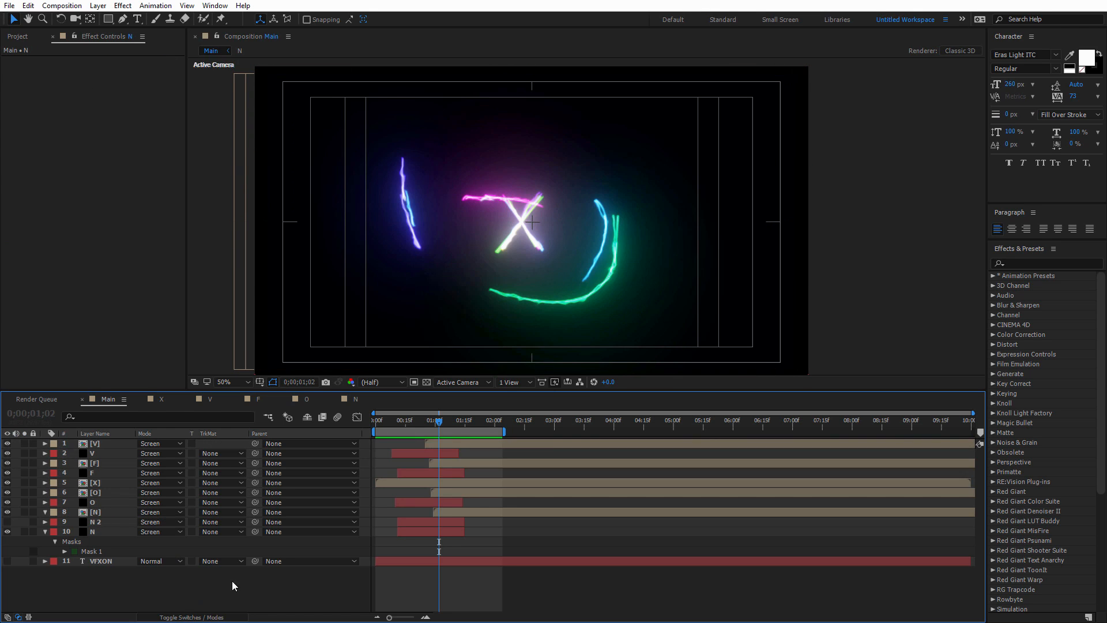
# Go to 0;00;01;25, collapse the N arc layer's properties, and create a black solid named OF
pyautogui.click(473, 421)
pyautogui.click(483, 422)
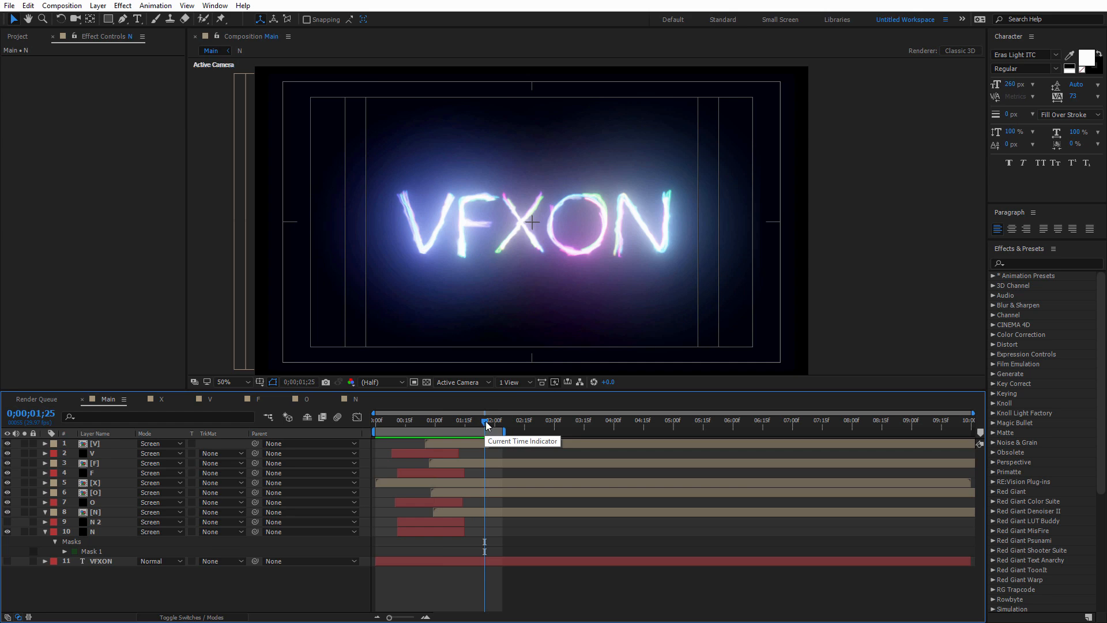
pyautogui.click(48, 531)
pyautogui.rightClick(118, 569)
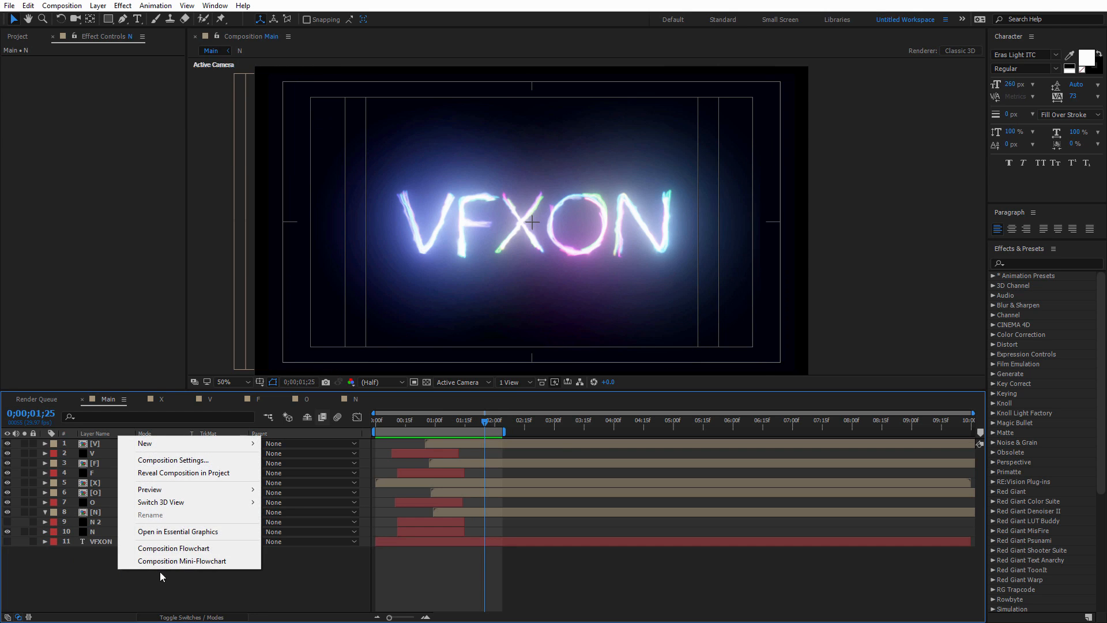
pyautogui.moveTo(219, 444)
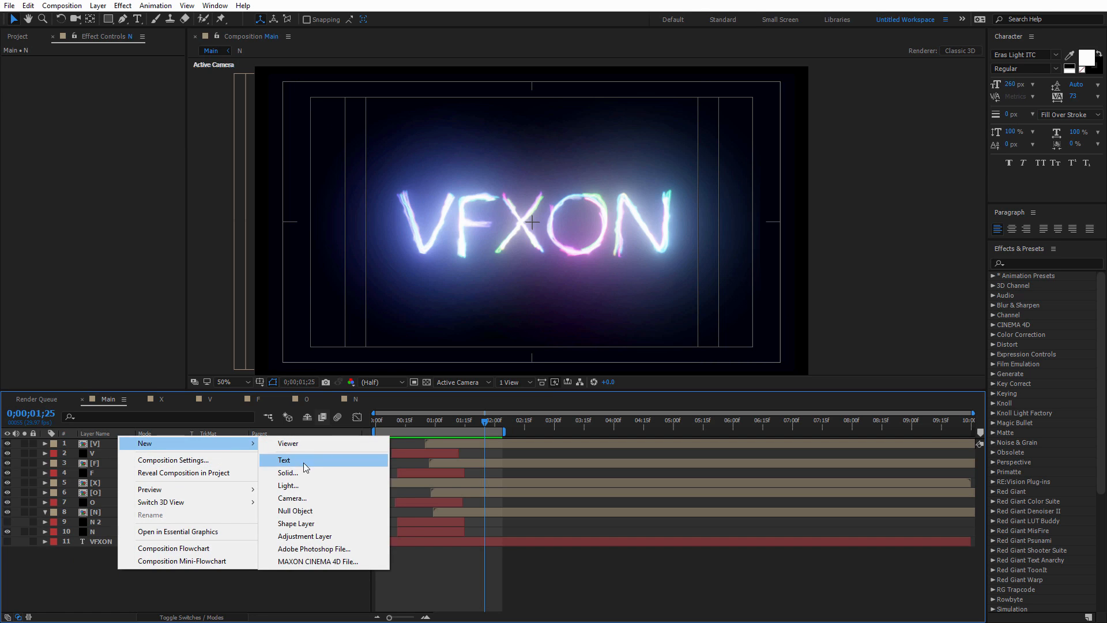
pyautogui.click(304, 474)
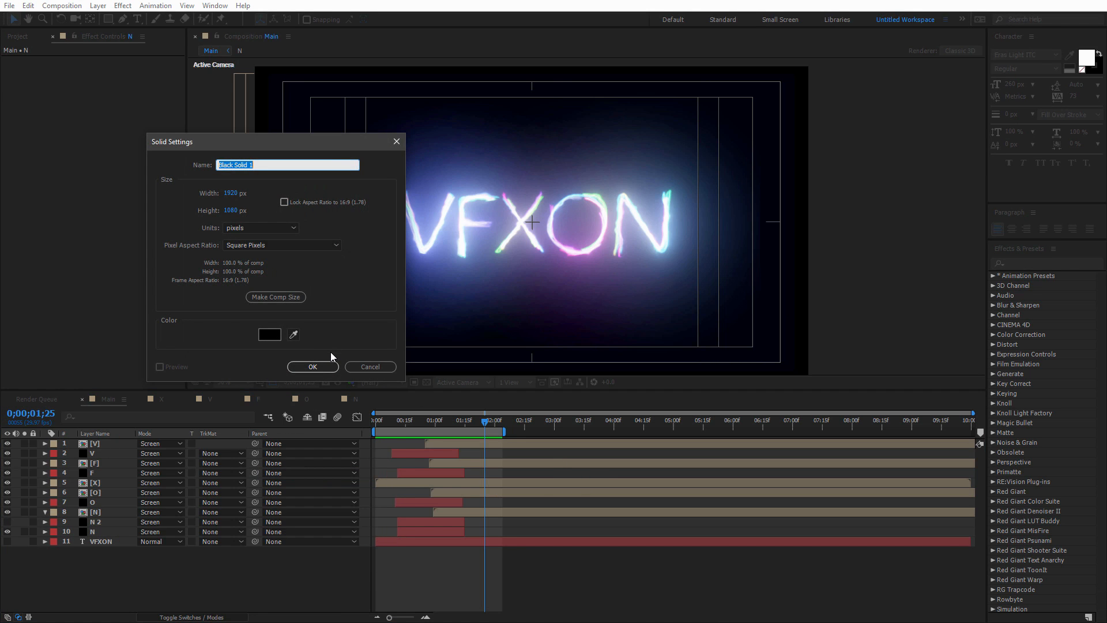
pyautogui.write('F')
pyautogui.press('Return')
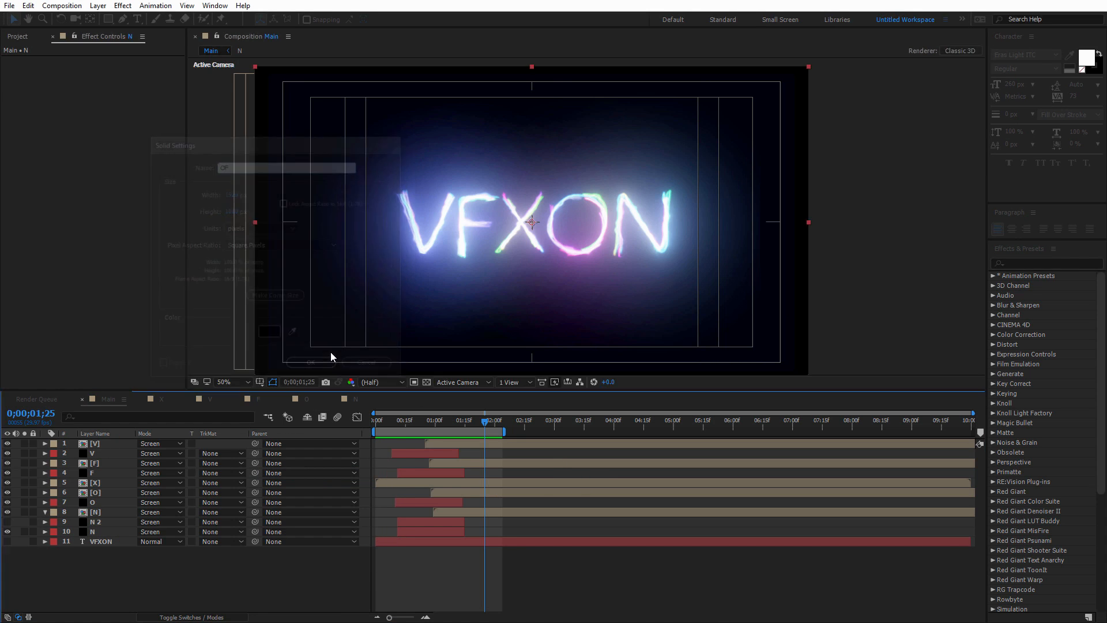
# Find the Optical Flares effect by searching for "fla" and apply it to the OF solid
pyautogui.click(1029, 266)
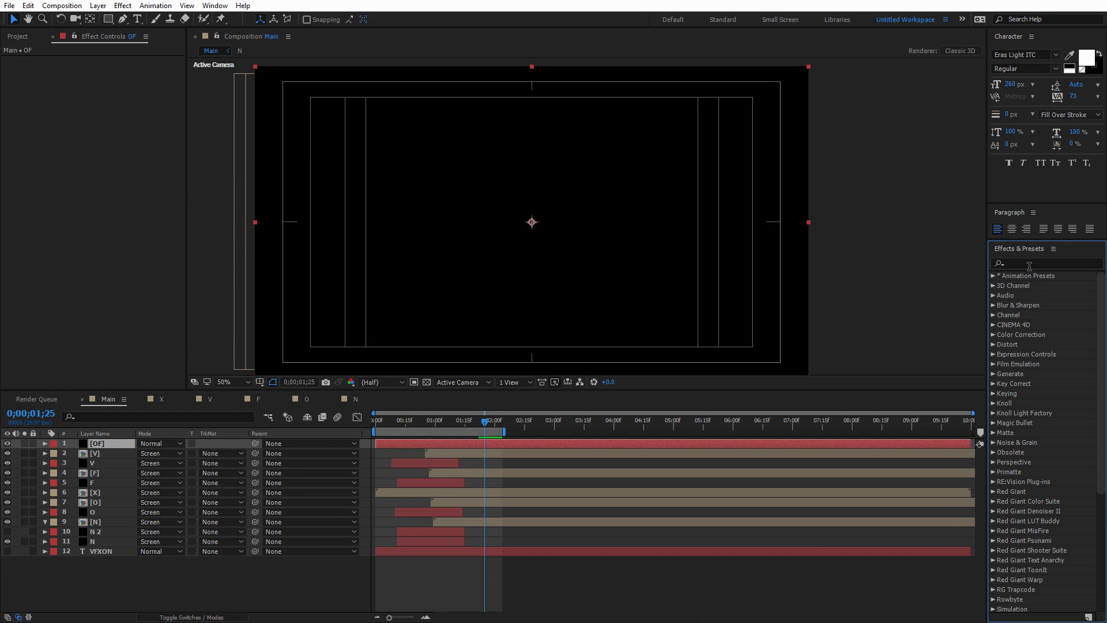
pyautogui.write('fla')
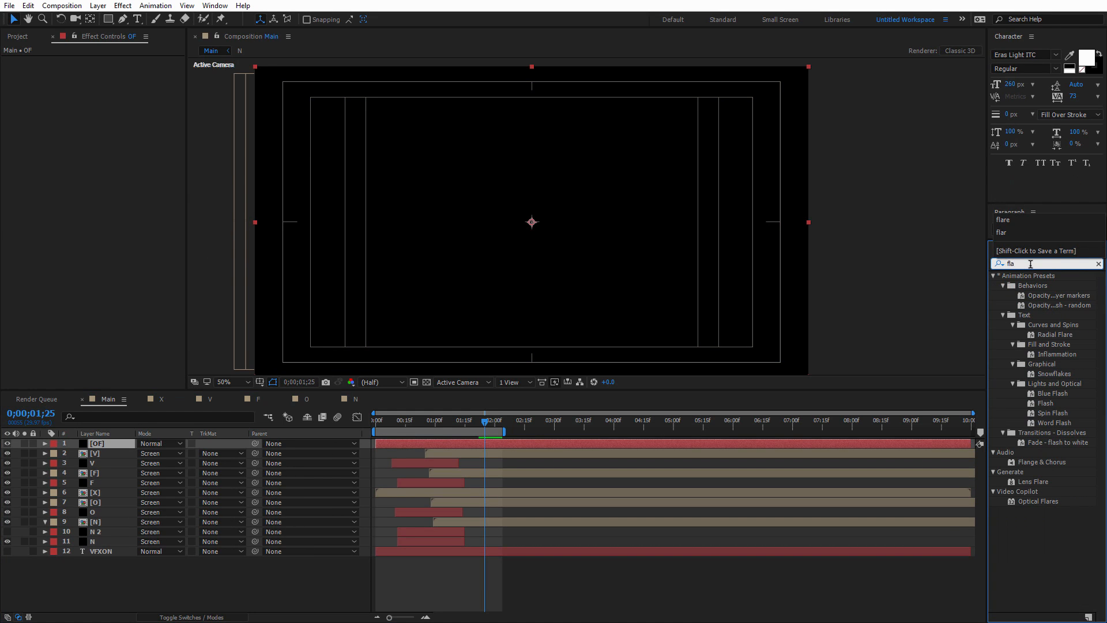
pyautogui.click(1047, 501)
pyautogui.moveTo(1047, 502); pyautogui.dragTo(104, 444)
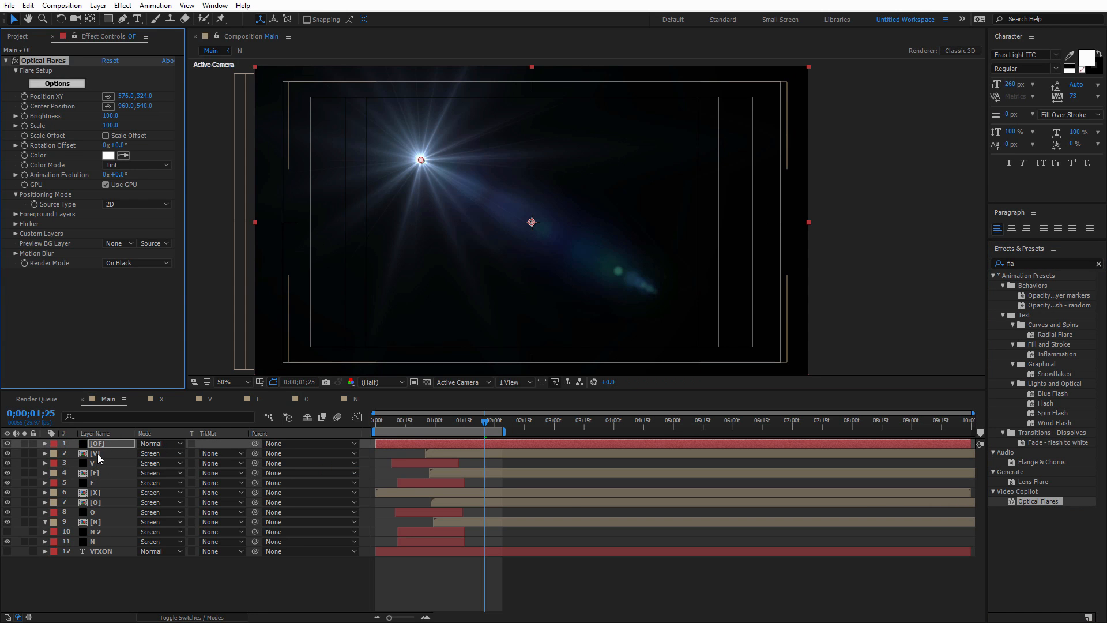
# Move the flare to the frame's center at about 956, 532 and set its Scale to 400
pyautogui.moveTo(420, 164); pyautogui.dragTo(530, 219)
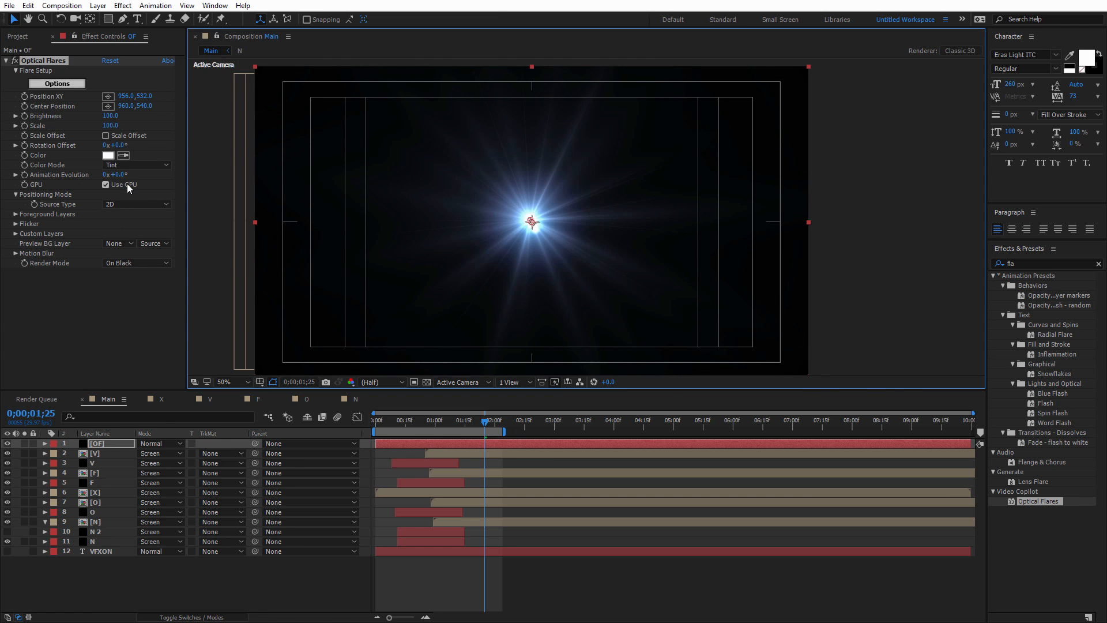
pyautogui.moveTo(110, 125)
pyautogui.mouseDown()
pyautogui.moveTo(133, 125)
pyautogui.moveTo(120, 125)
pyautogui.mouseUp()
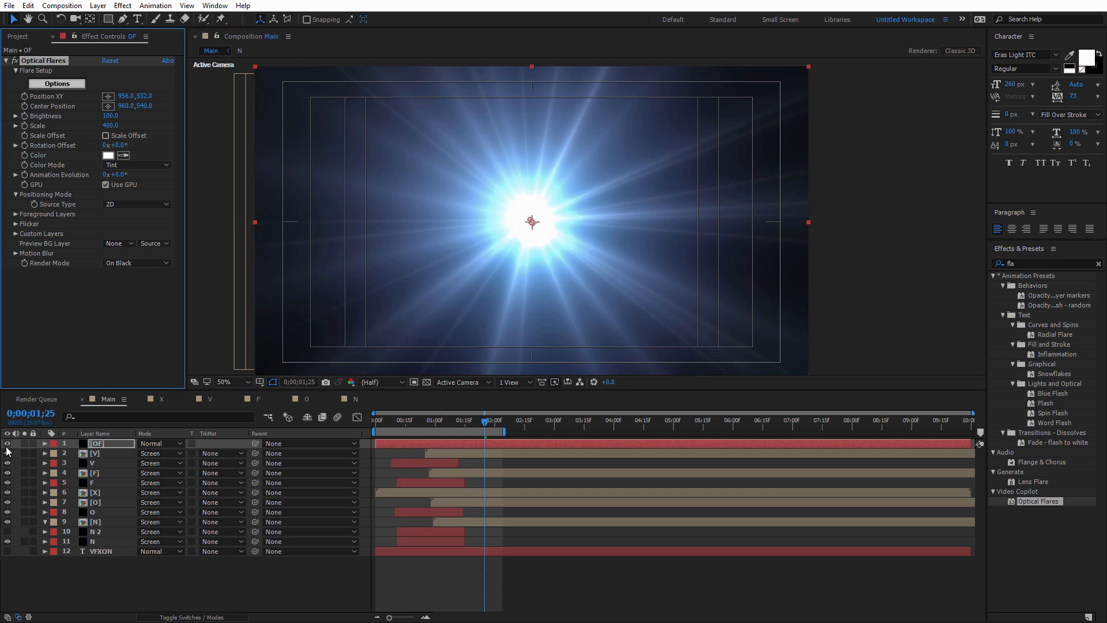
# Set the OF layer's blending mode to Screen and hide the layer
pyautogui.click(145, 443)
pyautogui.click(200, 266)
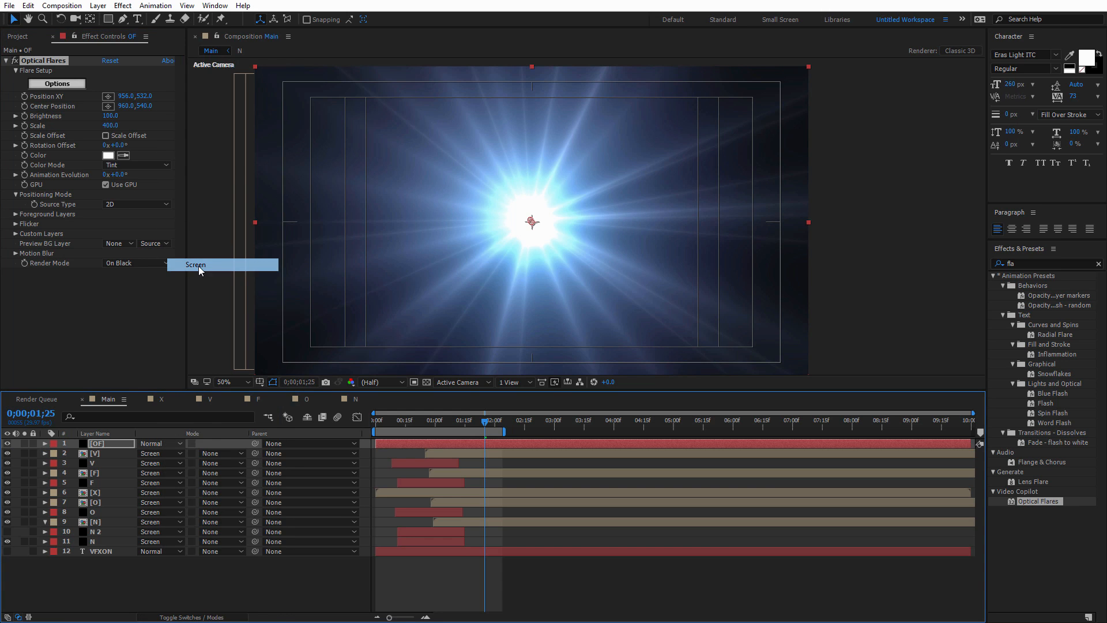
pyautogui.click(8, 443)
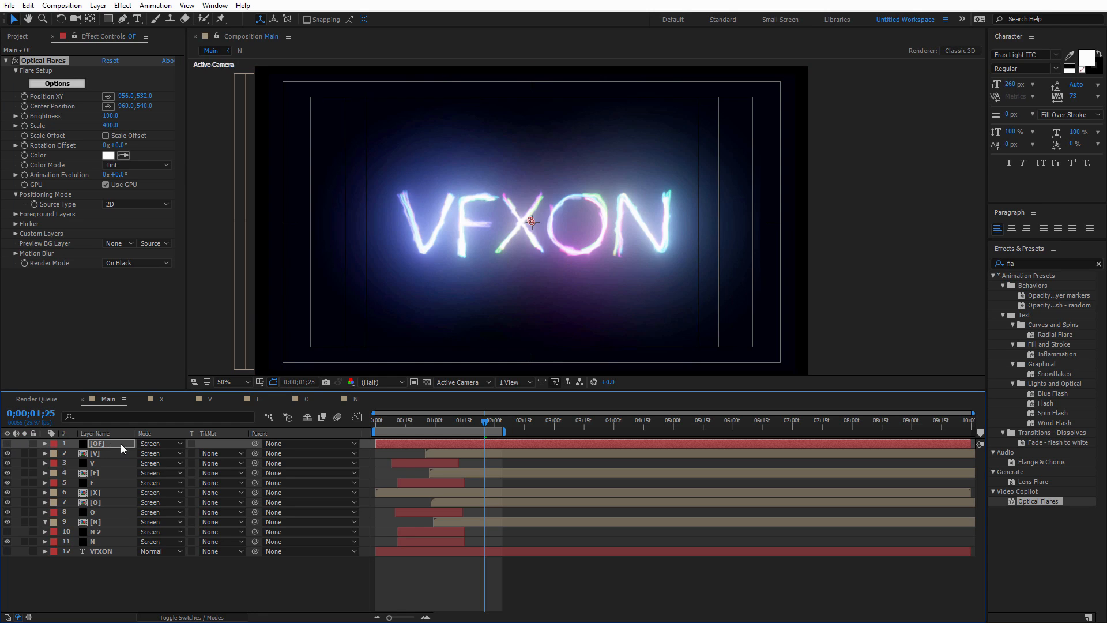